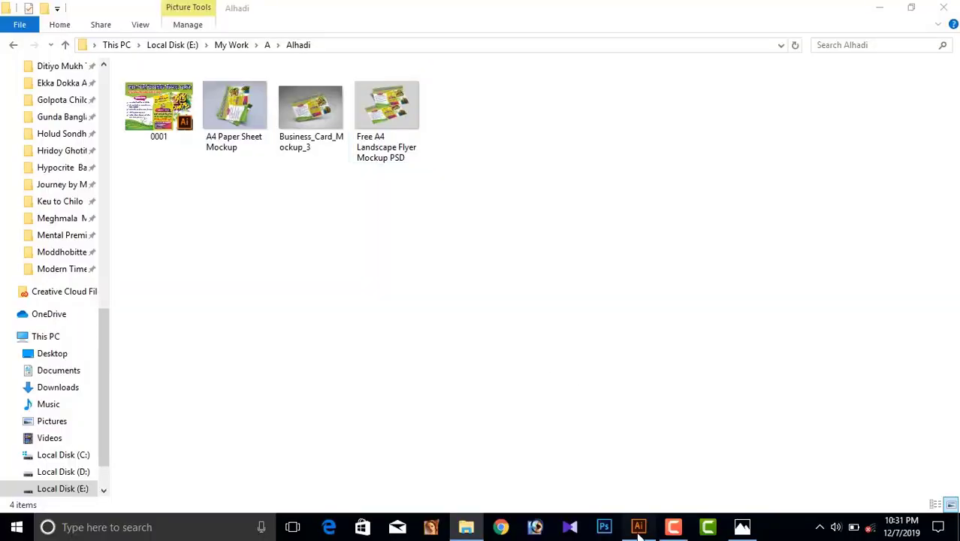
Zoom in on the green admission flyer and its plain white text-only copy.
scroll(156, 413, up, 1)
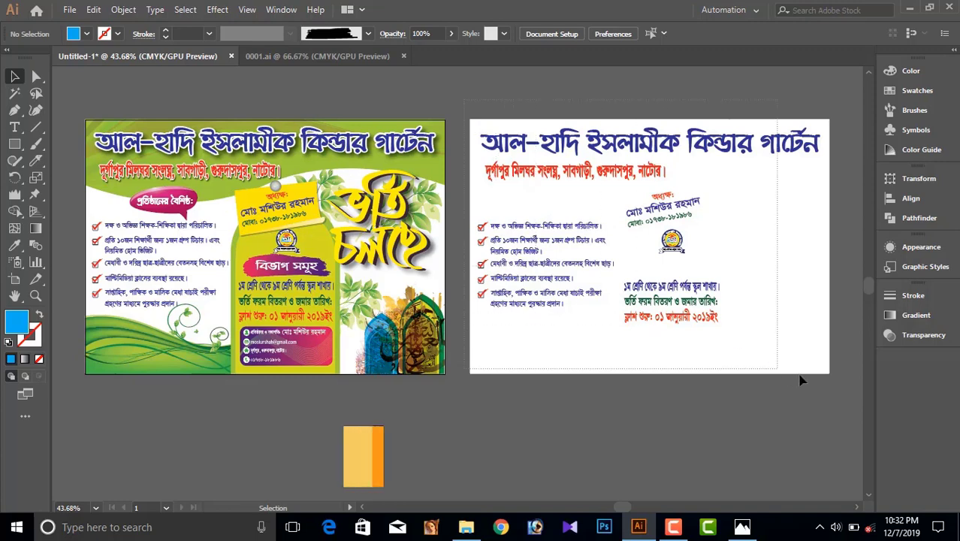
Select and delete all the plain text on the right artboard.
drag(473, 128, 851, 410)
drag(531, 299, 418, 325)
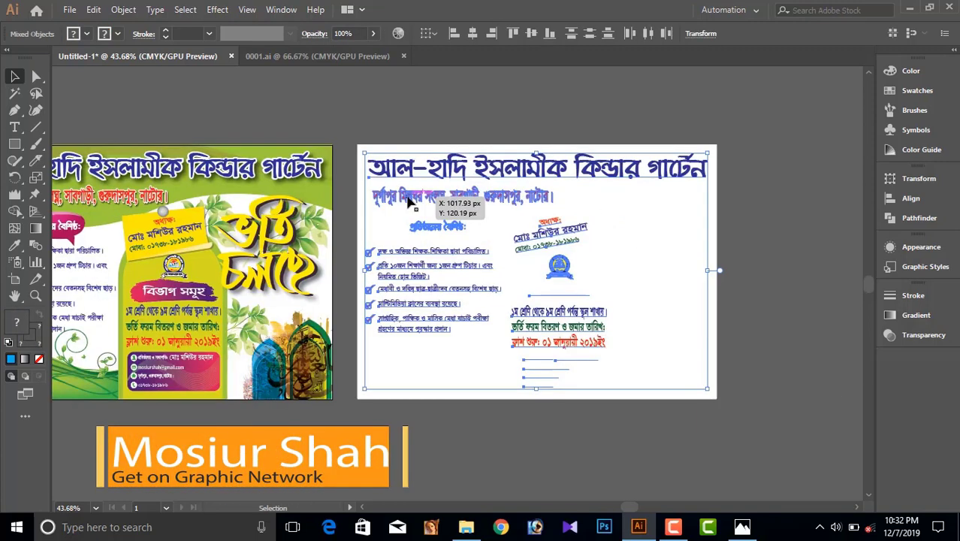
key(Delete)
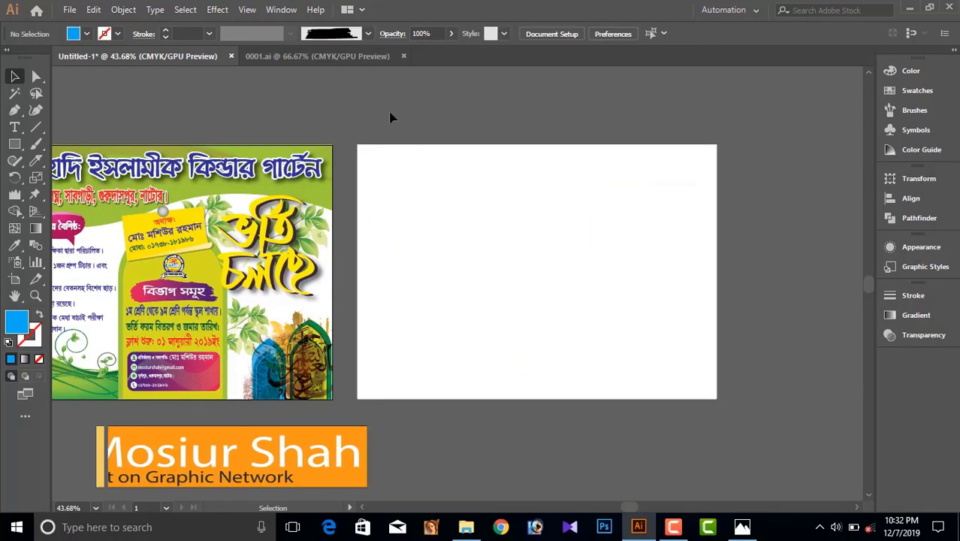
Zoom and pan so the empty second artboard sits centred beside the flyer.
key(z)
drag(495, 187, 594, 246)
alt+click(594, 246)
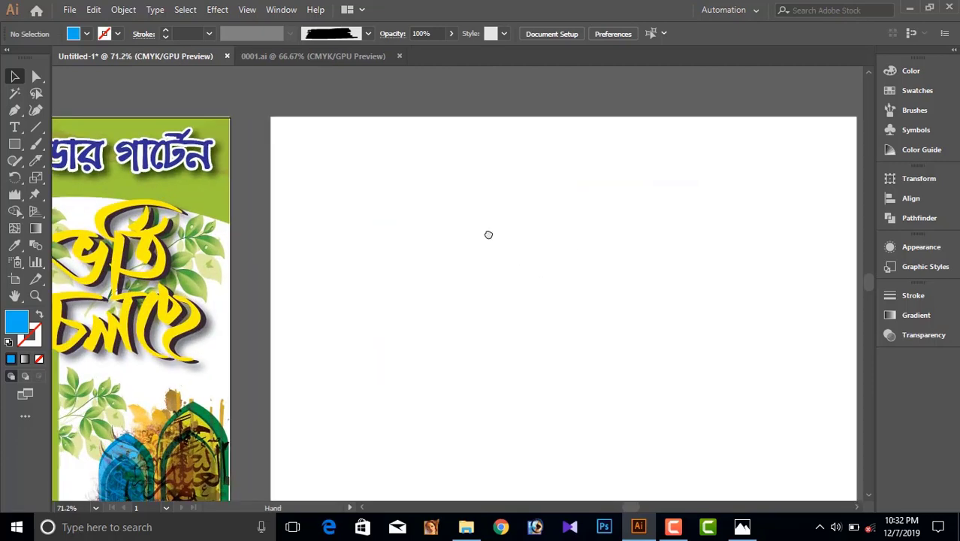
alt+click(489, 234)
click(560, 244)
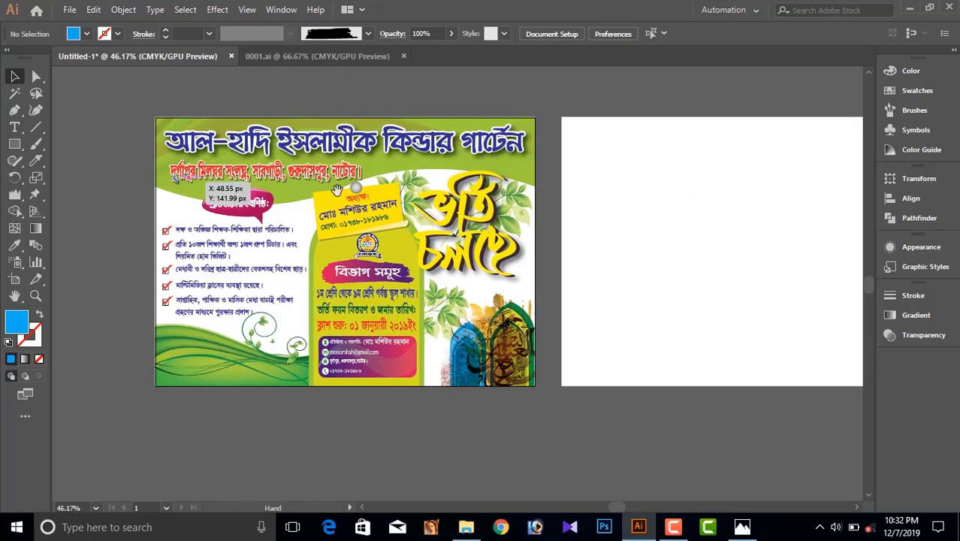
drag(515, 177, 330, 183)
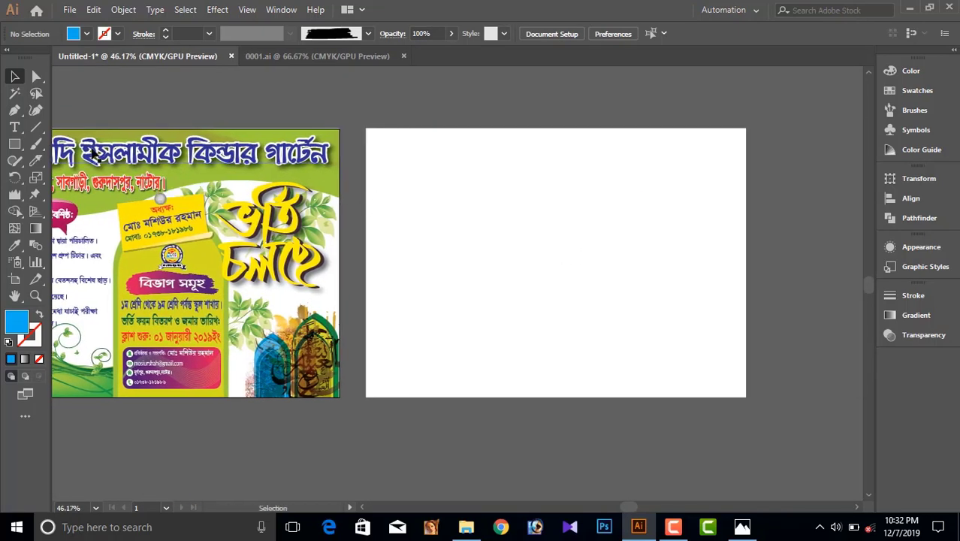
key(p)
drag(413, 222, 583, 209)
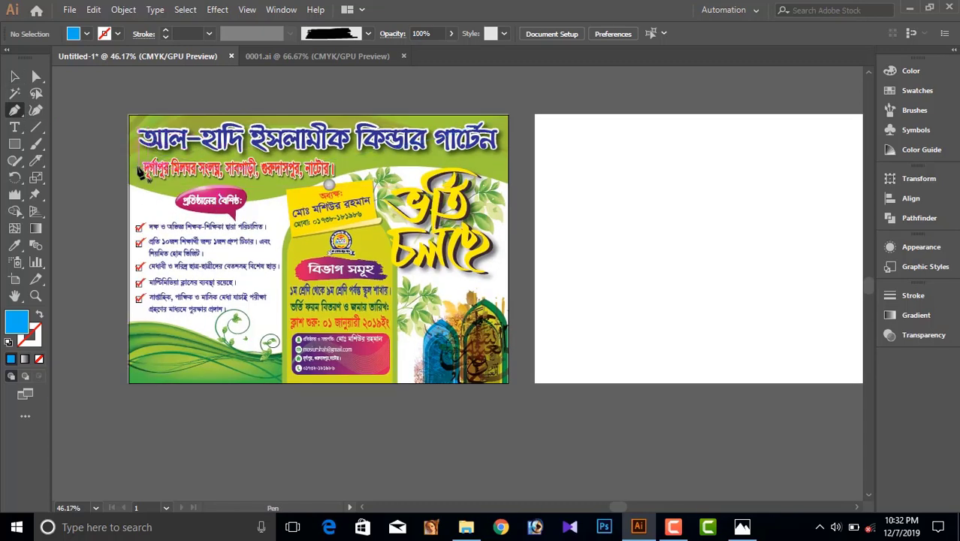
drag(432, 239, 231, 233)
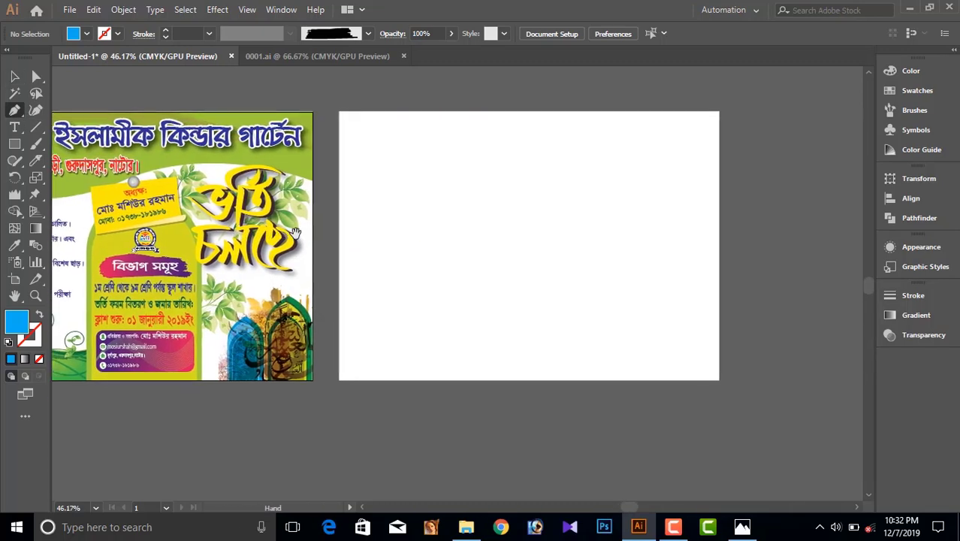
Draw a closed wavy header shape across the top of the second artboard.
click(335, 182)
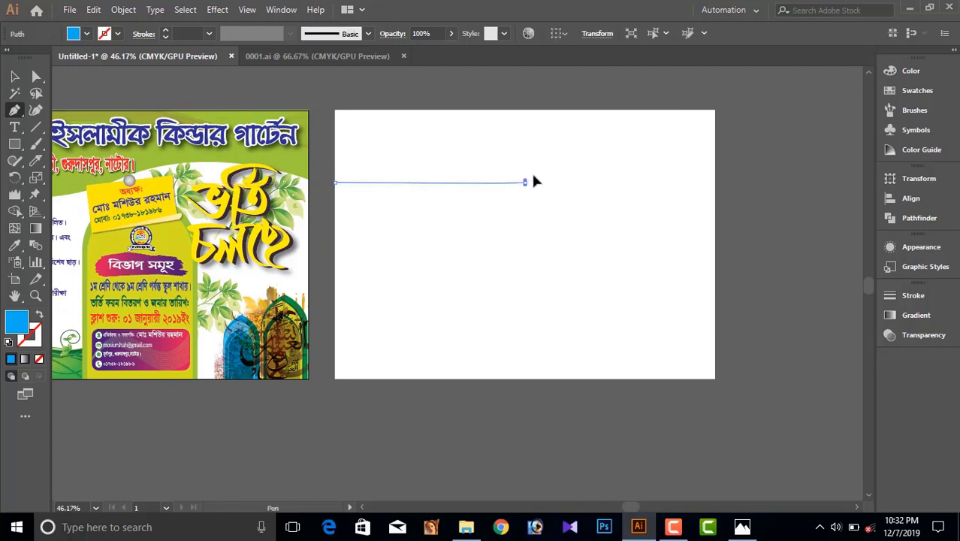
drag(525, 182, 601, 149)
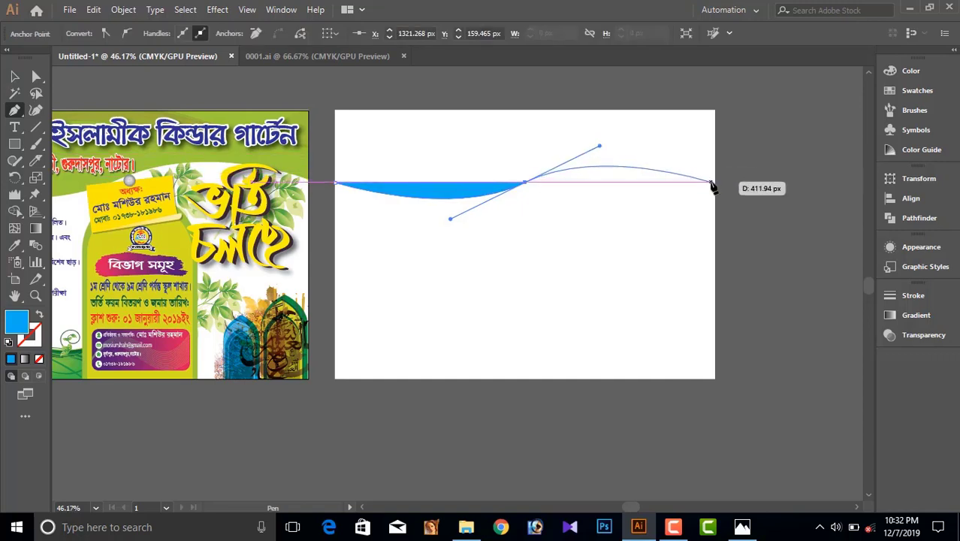
click(714, 182)
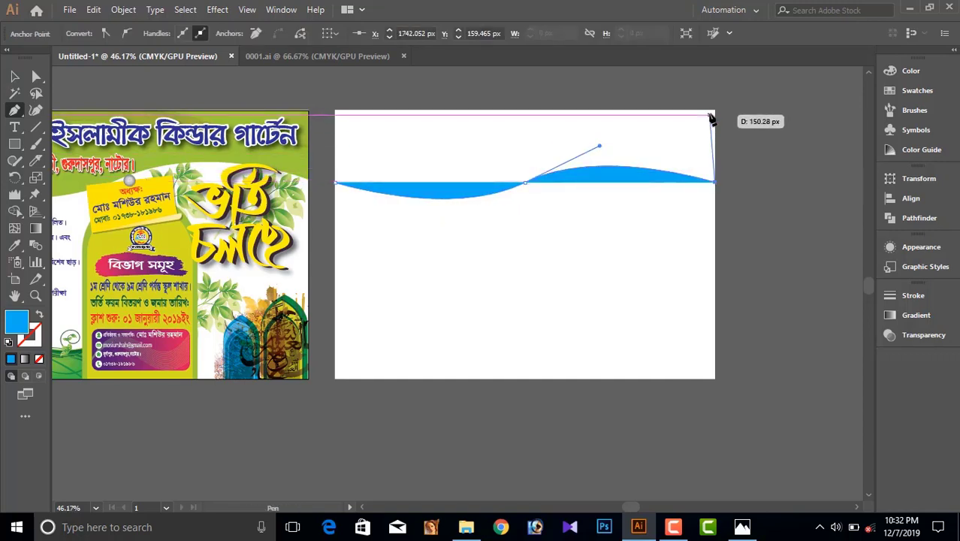
click(714, 111)
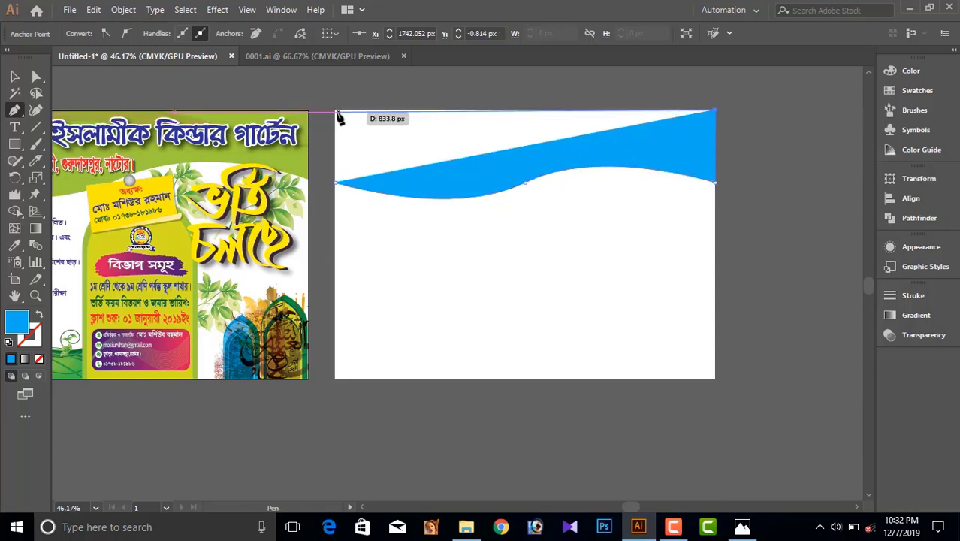
click(335, 112)
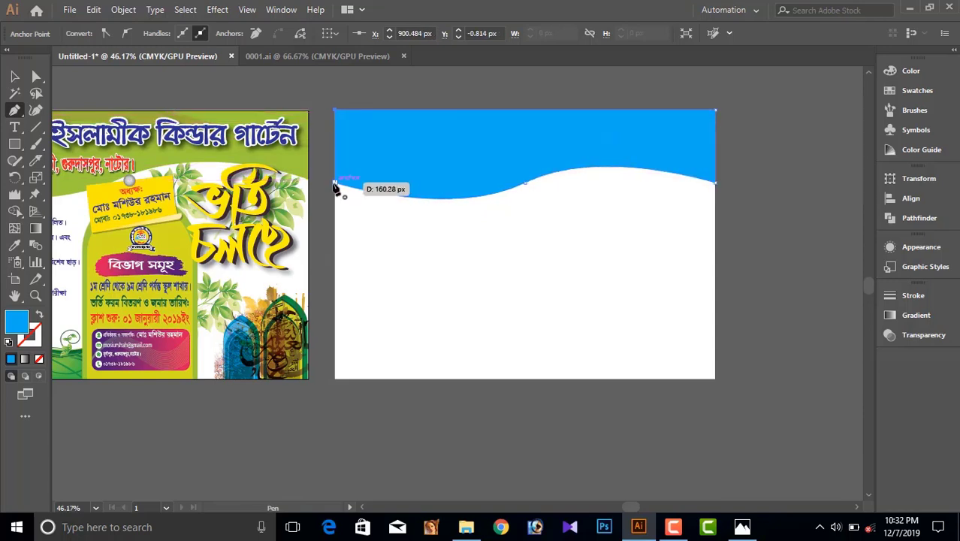
click(337, 184)
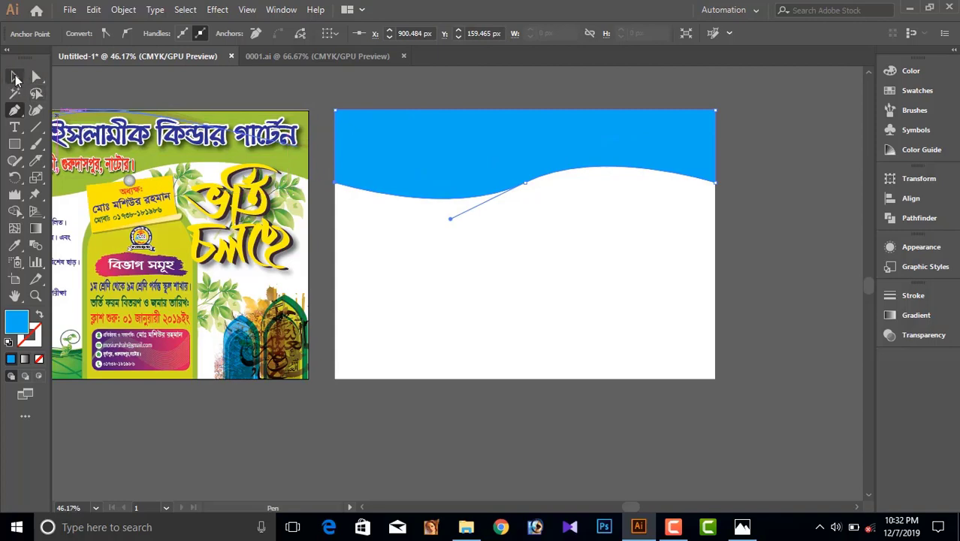
key(v)
Fill the wave shape with the flyer's lime green using the Eyedropper.
click(79, 89)
drag(336, 199, 519, 192)
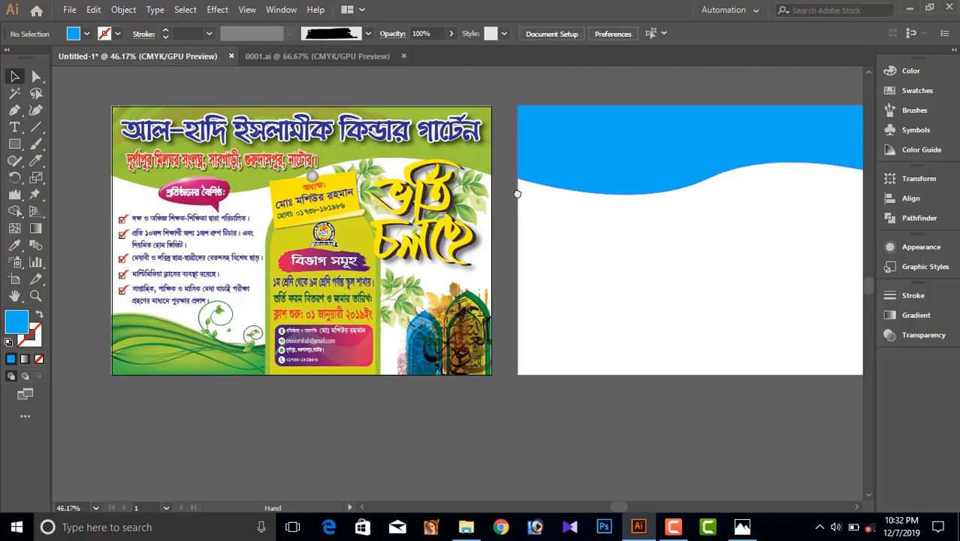
click(577, 159)
click(14, 245)
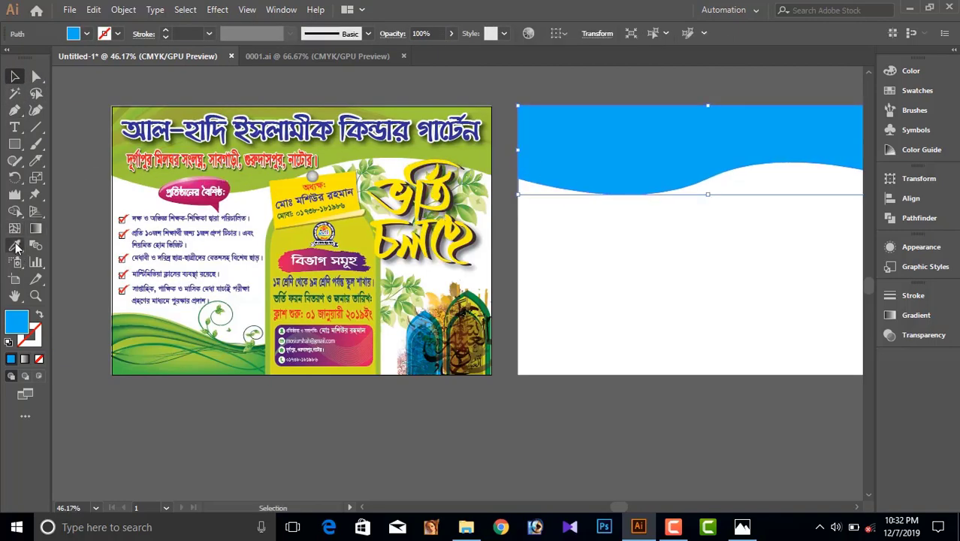
click(480, 149)
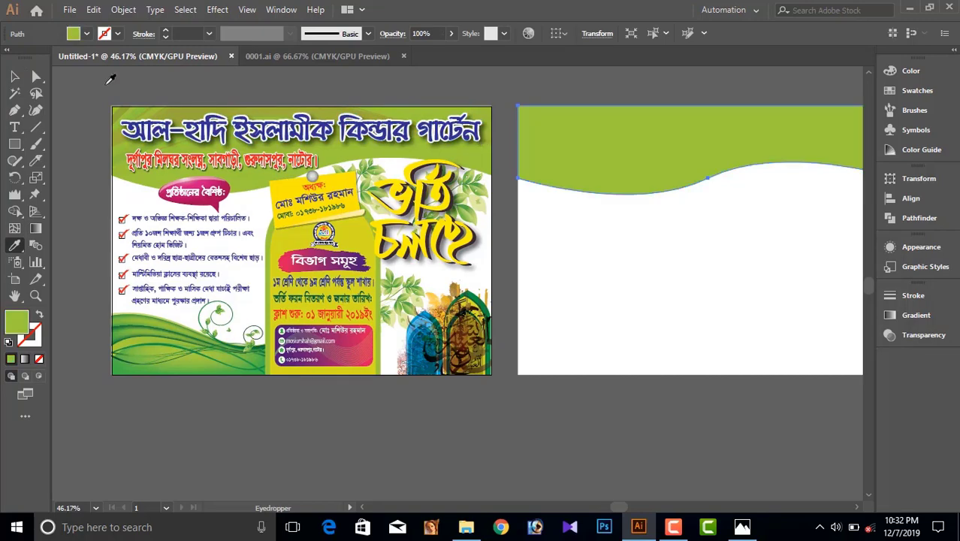
click(15, 76)
click(90, 115)
drag(89, 115, 367, 130)
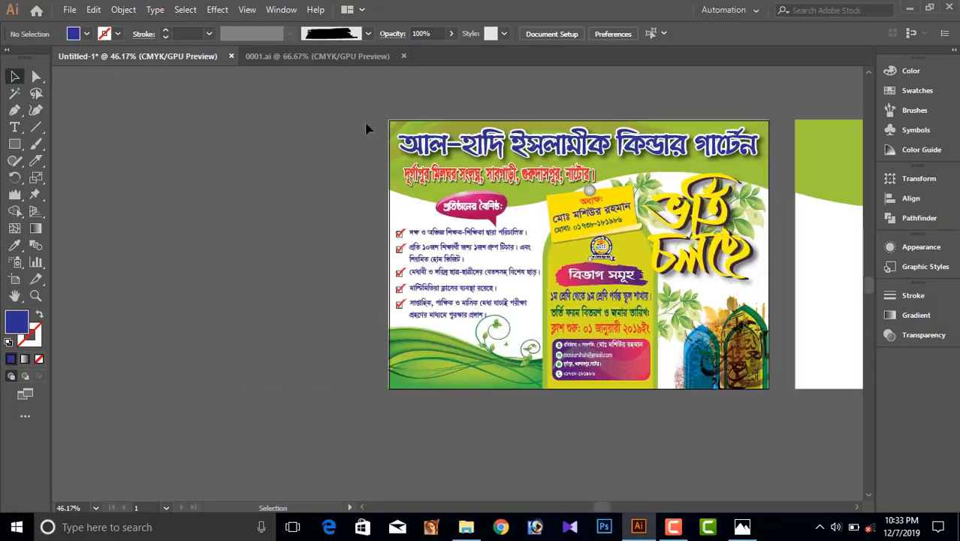
Copy the flyer's blue kindergarten title onto the second artboard's green banner.
click(478, 154)
drag(478, 154, 140, 195)
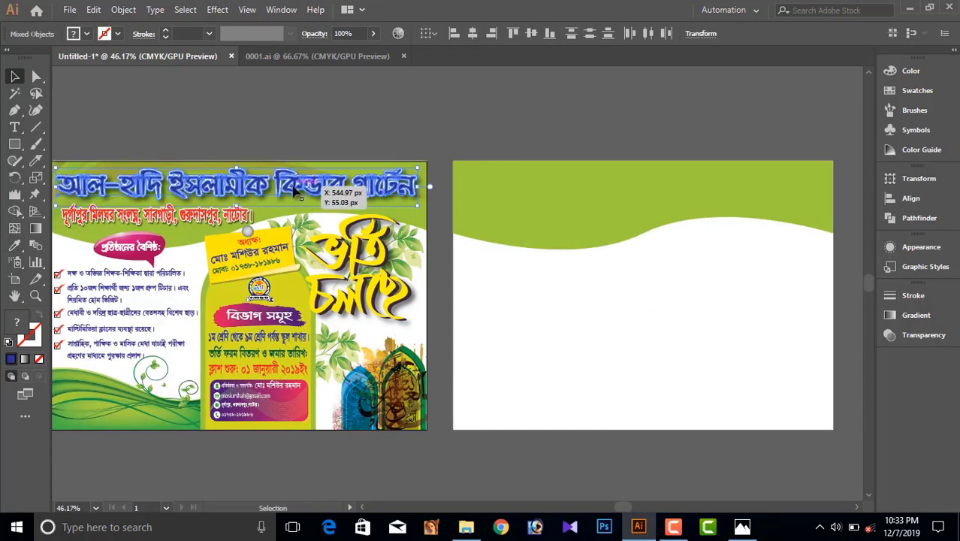
drag(301, 192, 703, 195)
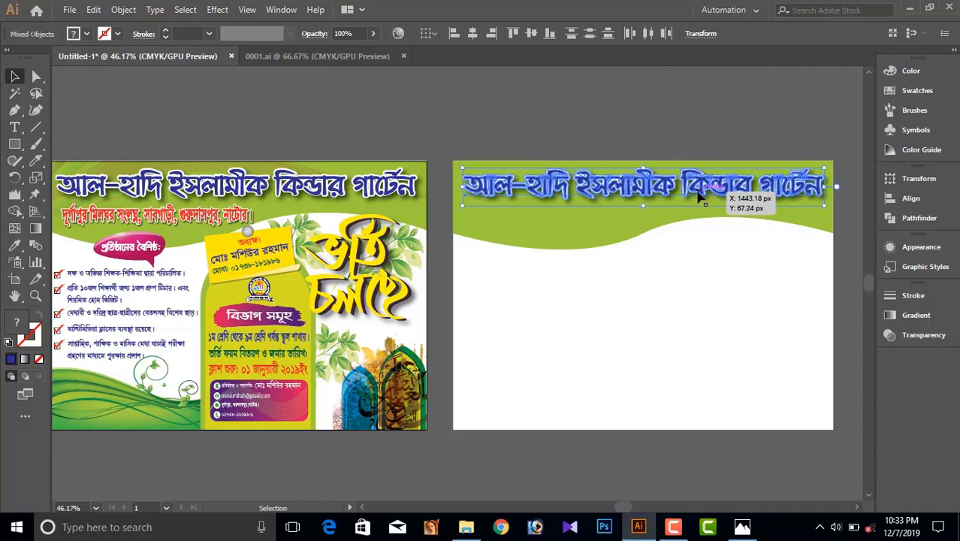
click(613, 103)
Copy the red address line onto the banner below the new title.
drag(556, 262, 576, 188)
click(122, 150)
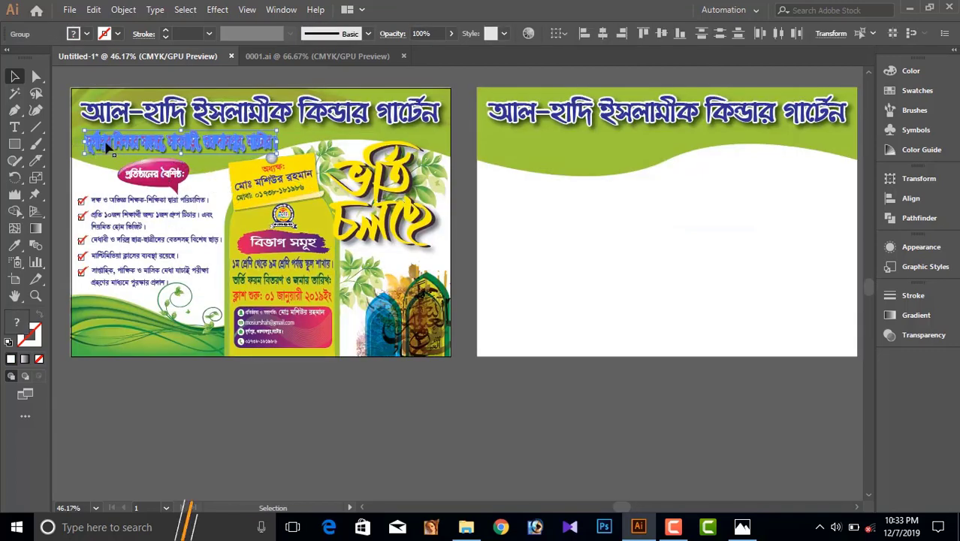
drag(122, 150, 522, 157)
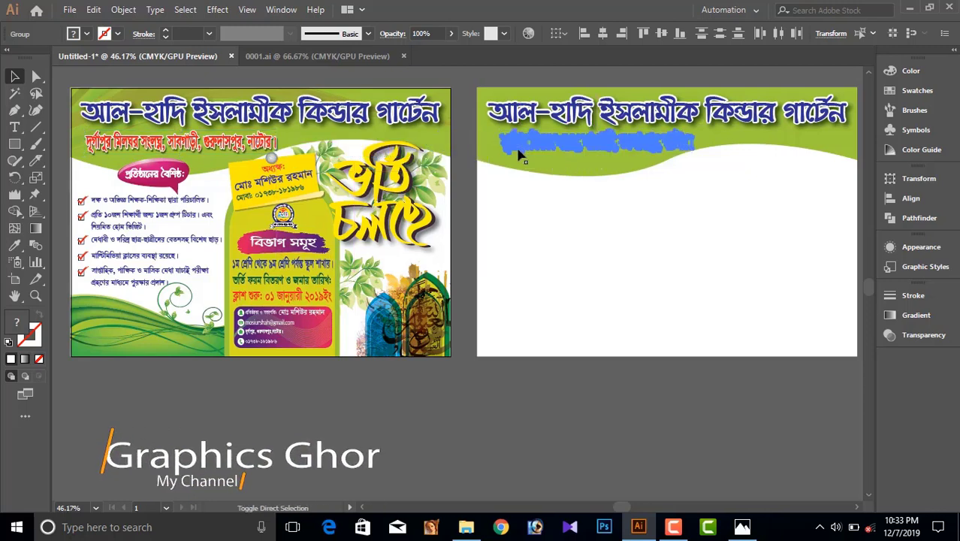
click(552, 222)
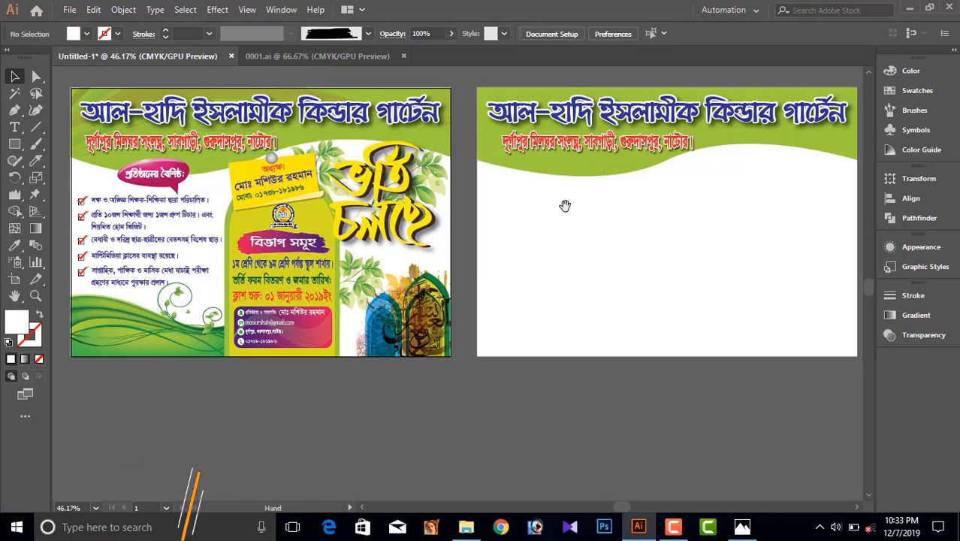
mouse_move(590, 184)
mouse_down()
mouse_move(541, 205)
mouse_move(565, 225)
mouse_up()
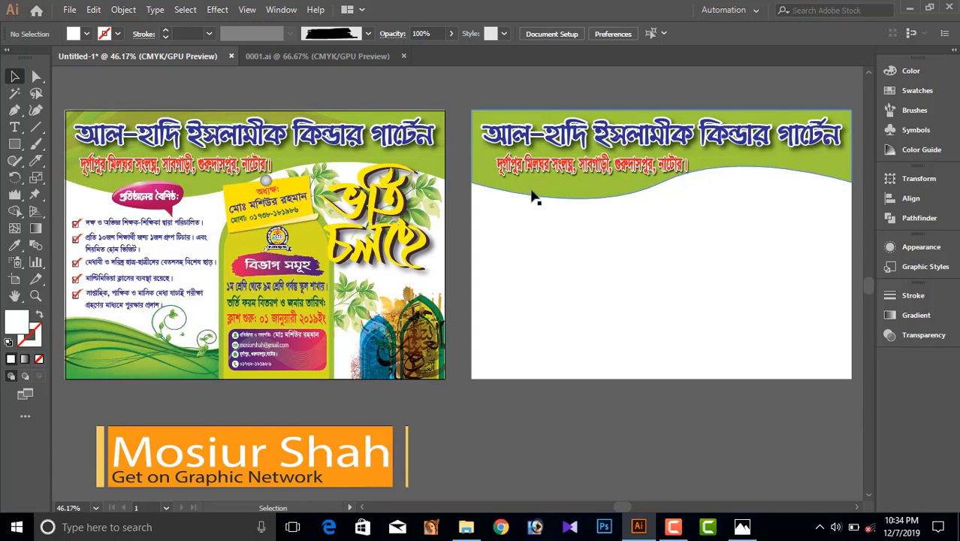
Draw a wide ellipse below the green banner and fill it red.
drag(543, 190, 628, 175)
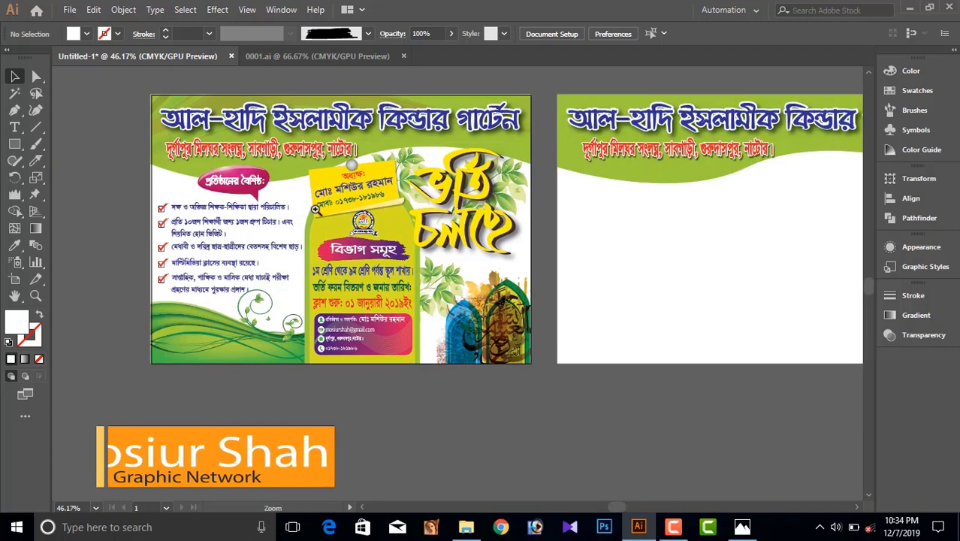
drag(218, 169, 286, 173)
mouse_move(464, 242)
mouse_down()
mouse_move(359, 204)
mouse_move(165, 208)
mouse_up()
drag(560, 202, 525, 193)
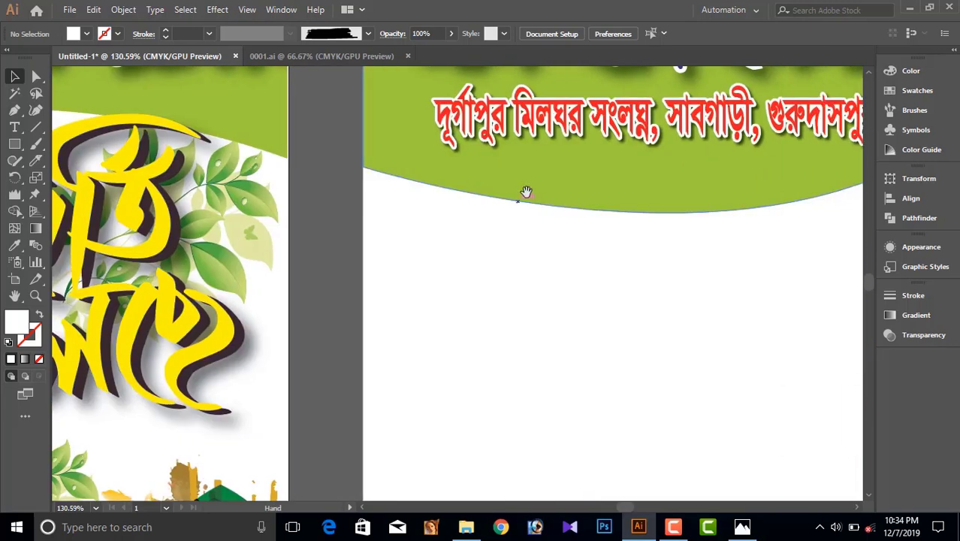
drag(615, 235, 292, 163)
drag(14, 144, 70, 185)
click(70, 178)
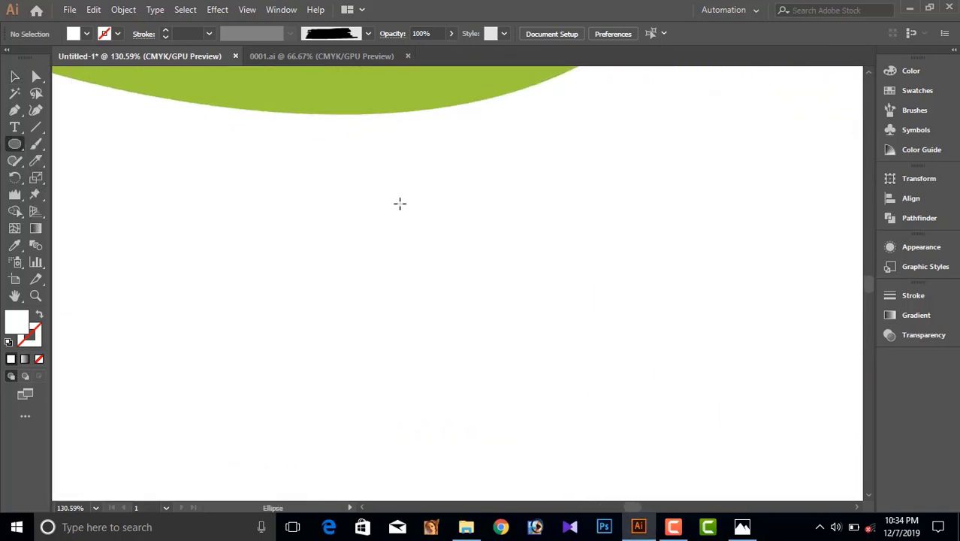
drag(240, 206, 476, 313)
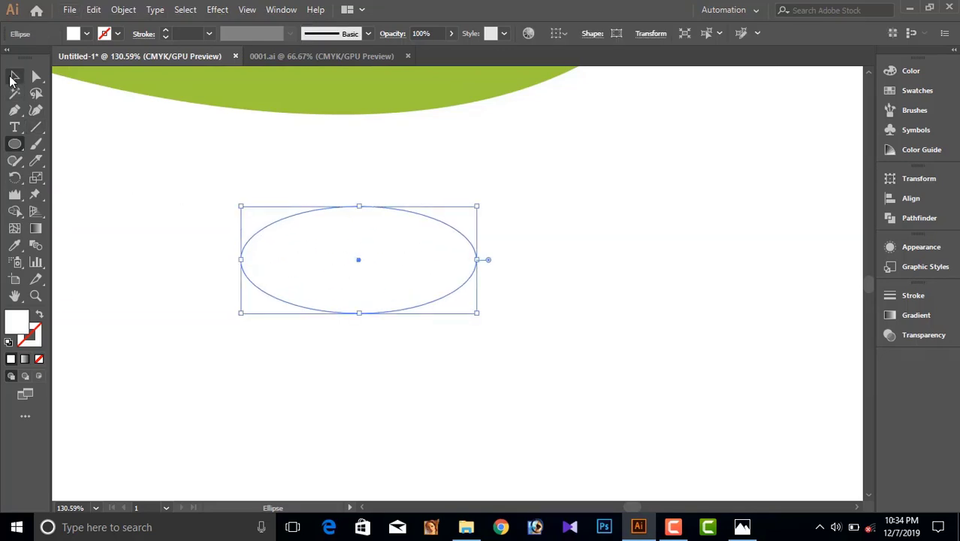
click(912, 91)
click(820, 108)
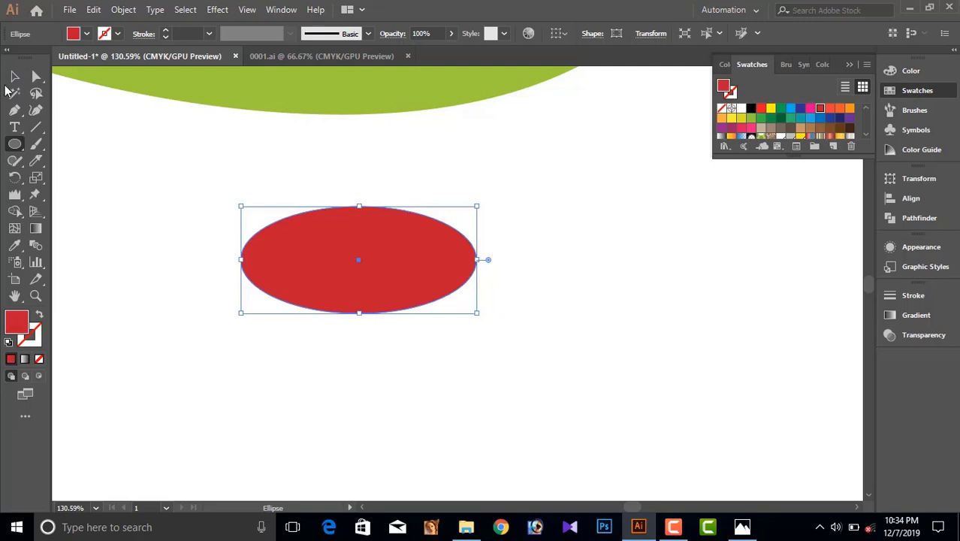
Stretch the red ellipse taller with its bottom handle.
click(14, 76)
click(114, 123)
click(428, 259)
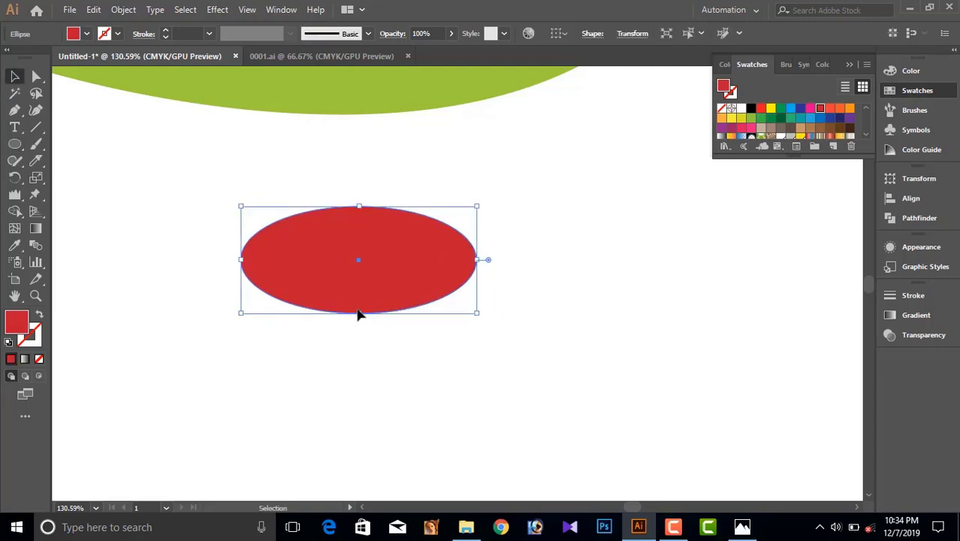
drag(362, 315, 362, 328)
click(524, 270)
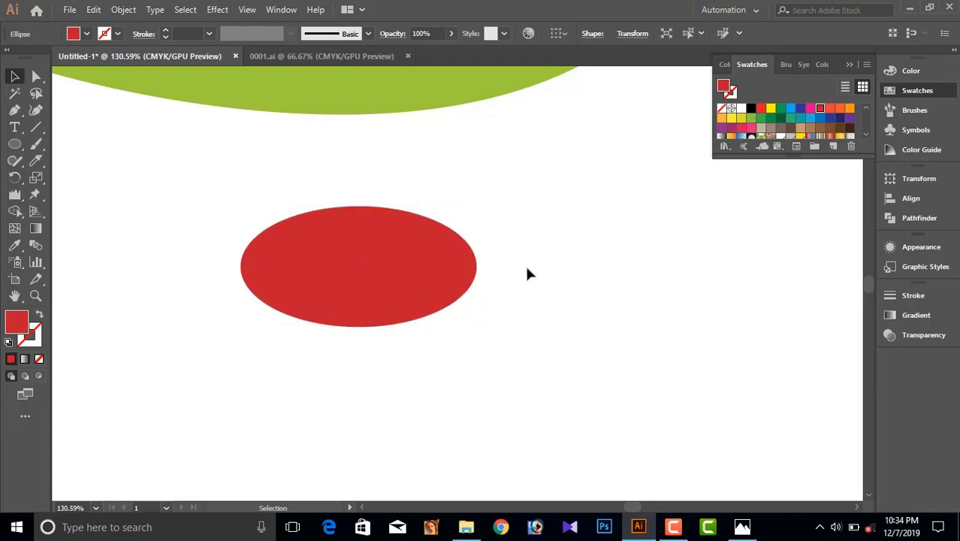
Duplicate the red ellipse 4.8 px lower, leaving a thin edge on top.
click(399, 278)
key(ctrl+plus)
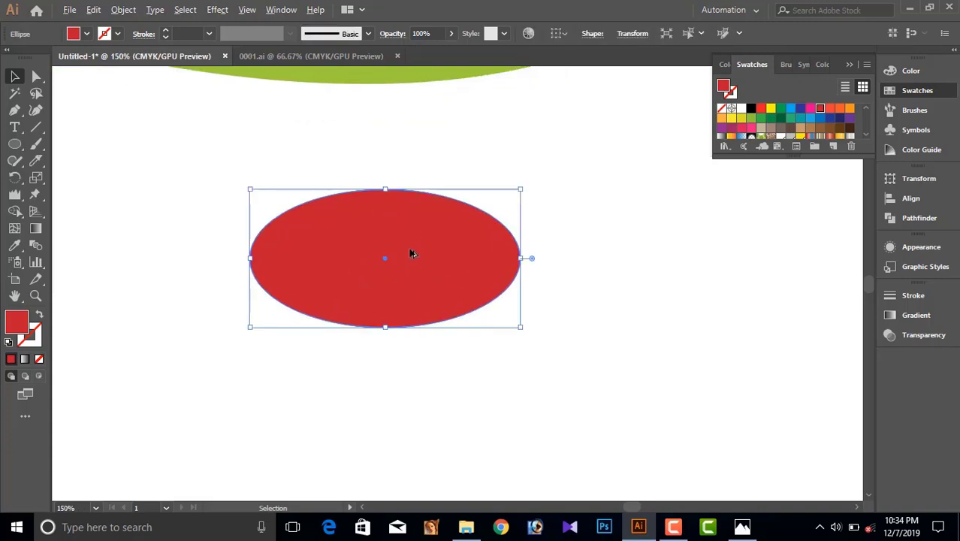
drag(410, 253, 409, 261)
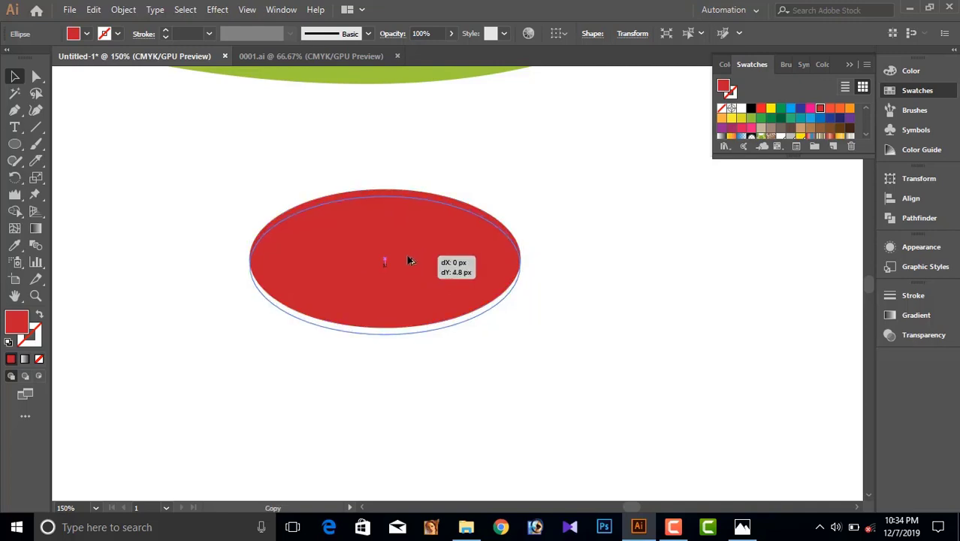
drag(408, 261, 409, 261)
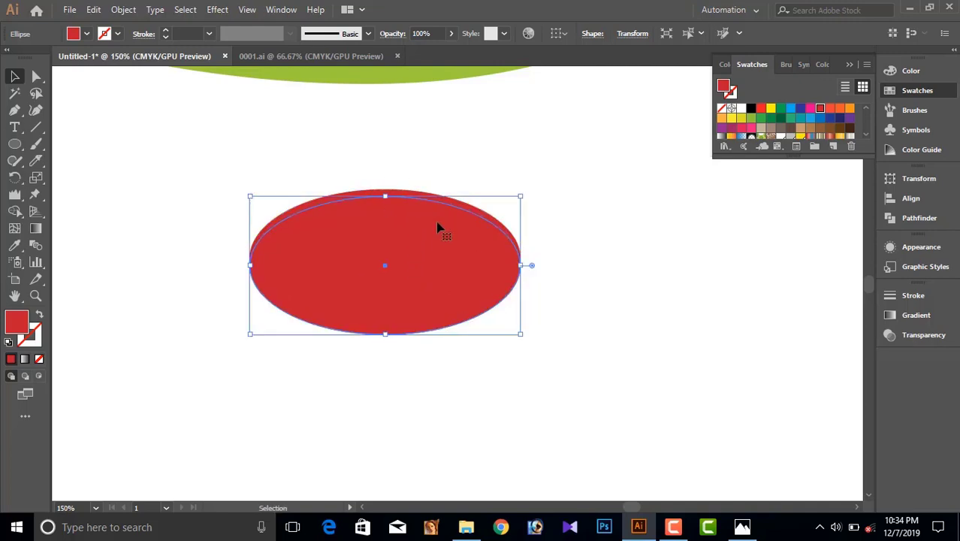
click(600, 247)
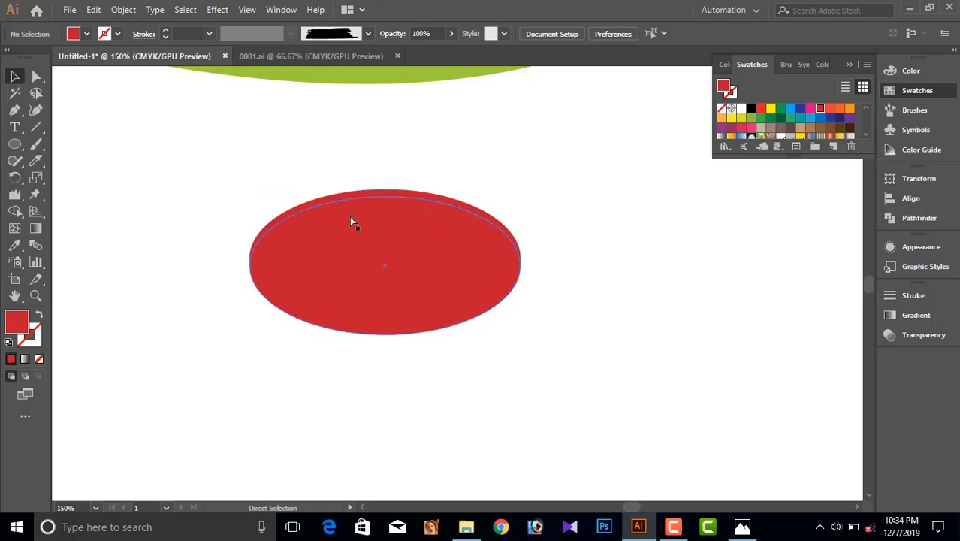
Duplicate the ellipse, narrow the copy to 166.52 px wide and move it lower-left.
drag(352, 222, 400, 256)
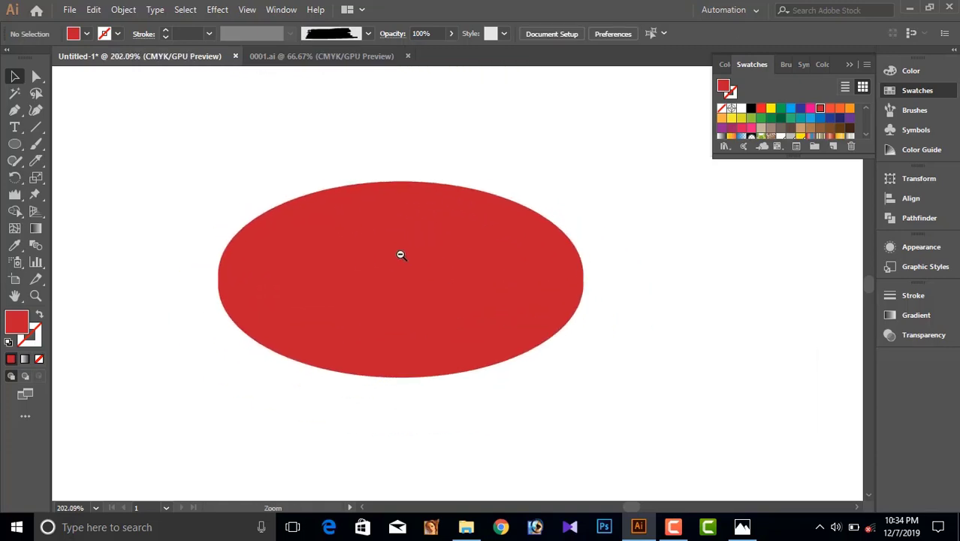
click(450, 240)
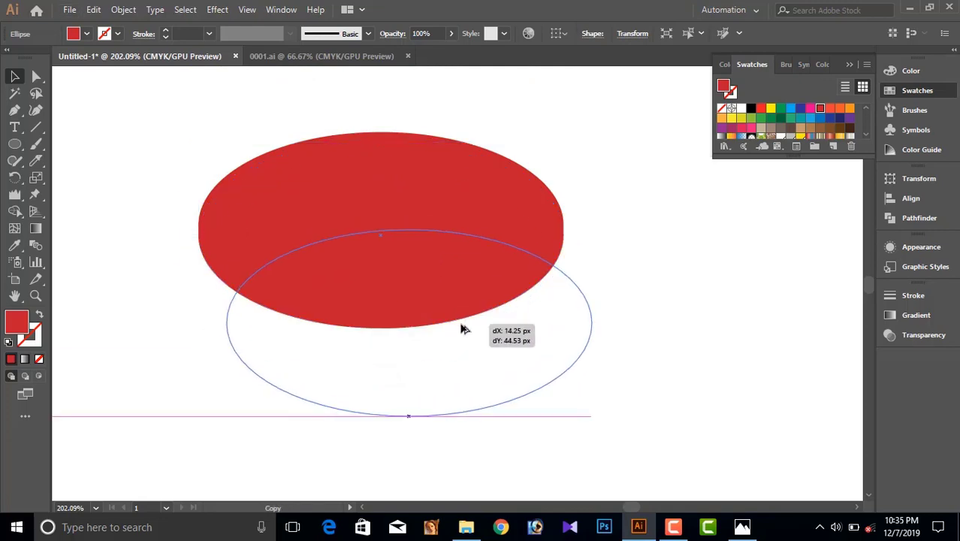
drag(395, 241, 424, 330)
drag(592, 319, 538, 323)
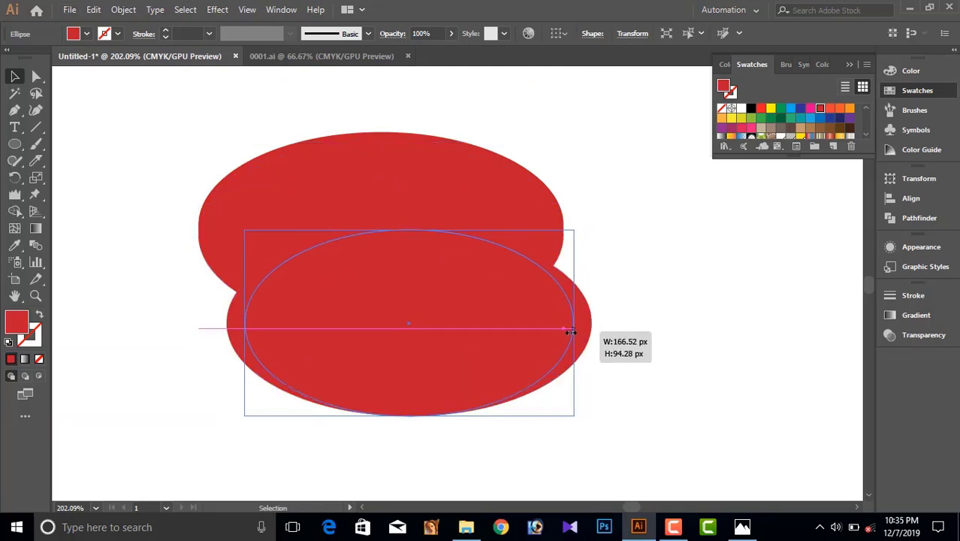
mouse_move(467, 353)
mouse_down()
mouse_move(381, 295)
mouse_move(426, 281)
mouse_up()
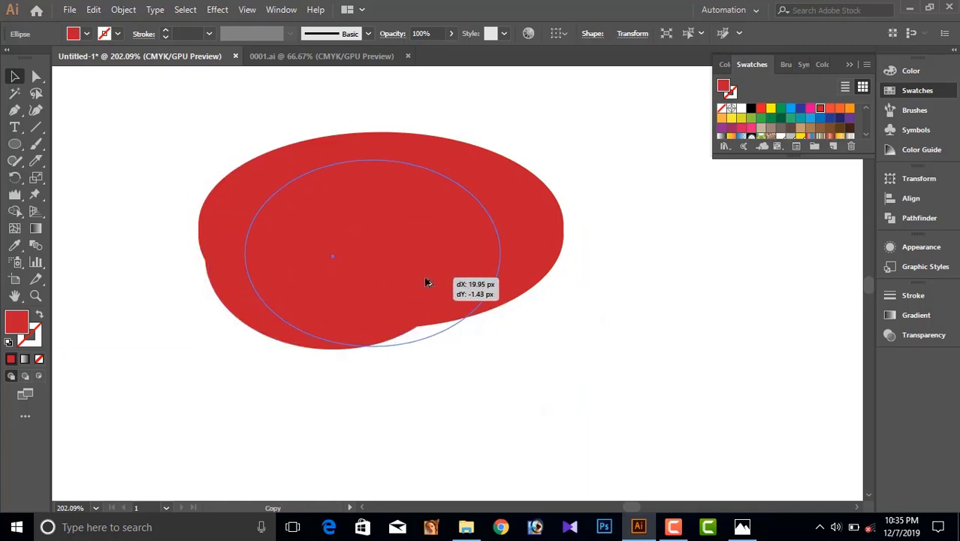
Add another narrow ellipse copy slightly right, then select all the overlapping ellipses.
drag(426, 281, 426, 281)
click(170, 159)
drag(552, 354, 577, 368)
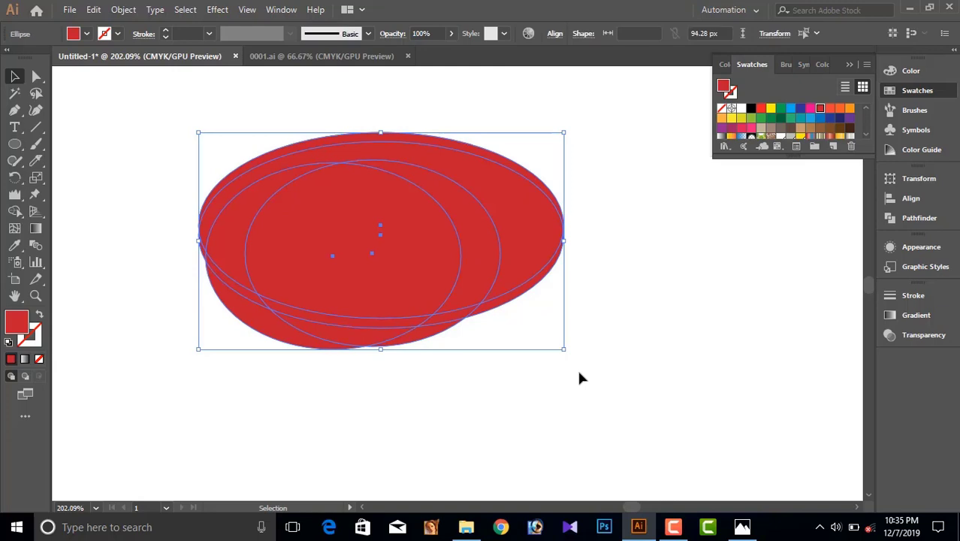
key(a)
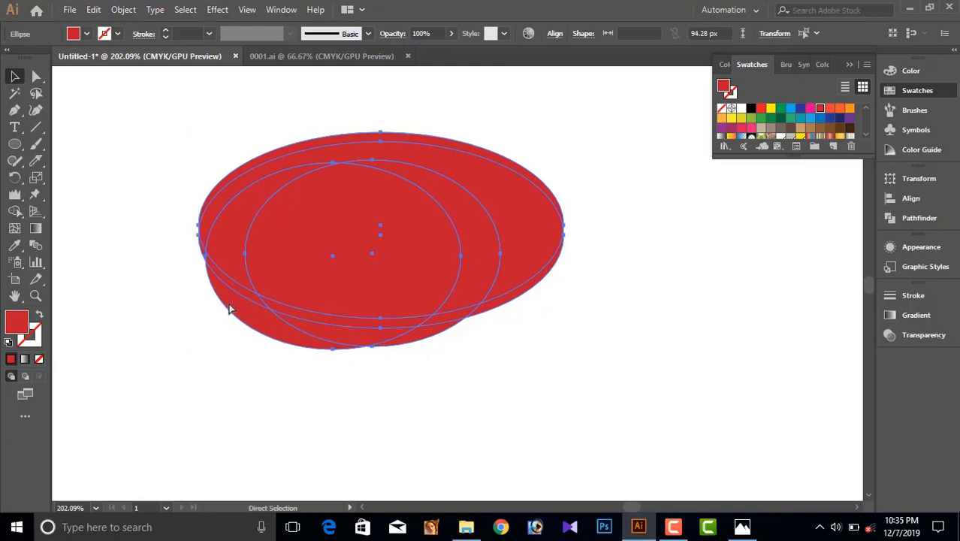
key(v)
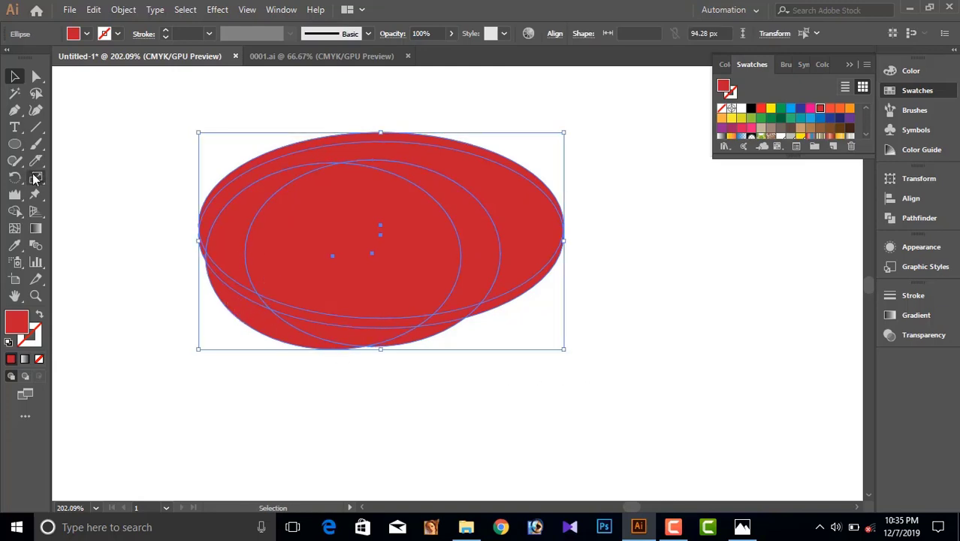
With Shape Builder, merge the lower-left crescent and delete the lower slivers.
click(15, 212)
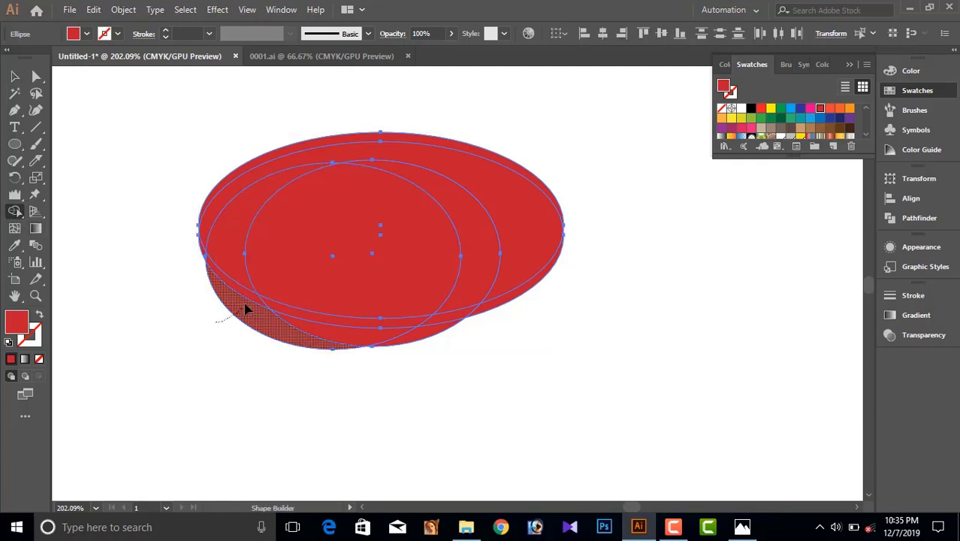
drag(248, 309, 244, 321)
alt+click(331, 331)
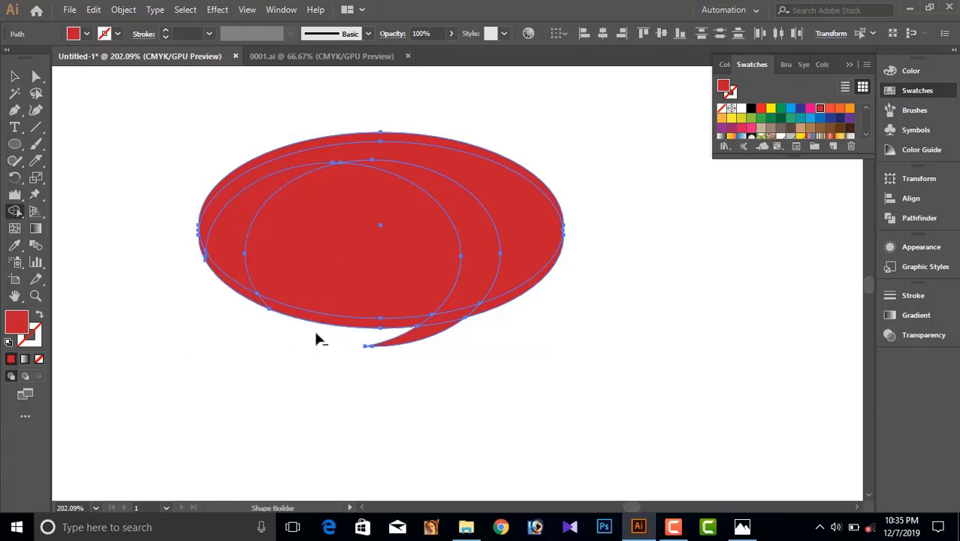
alt+click(238, 291)
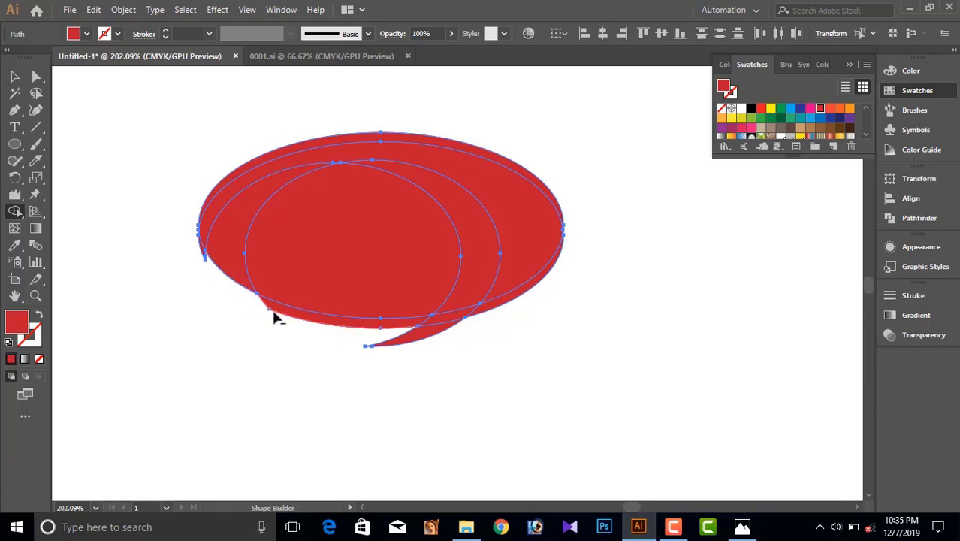
alt+click(284, 316)
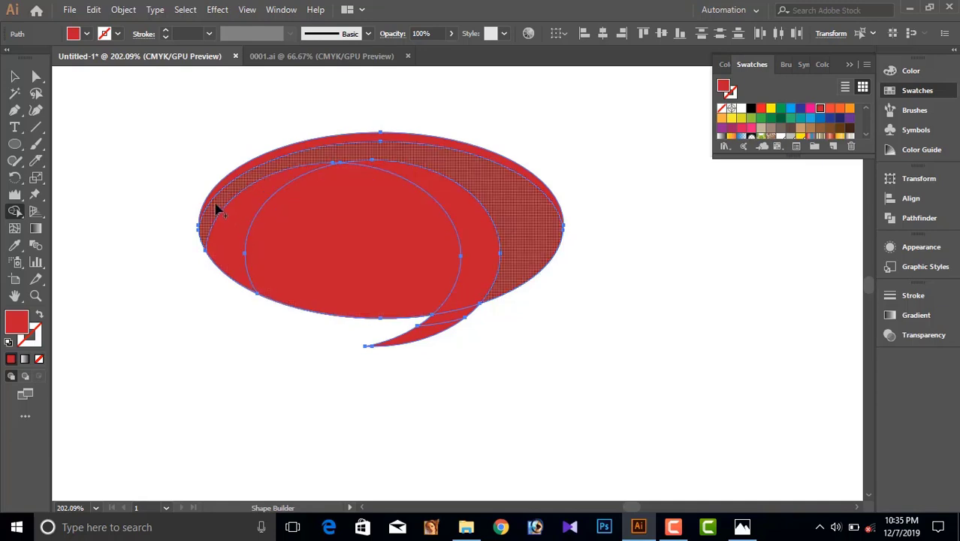
Merge the bubble body and curved tail into one red speech bubble.
drag(223, 212, 500, 212)
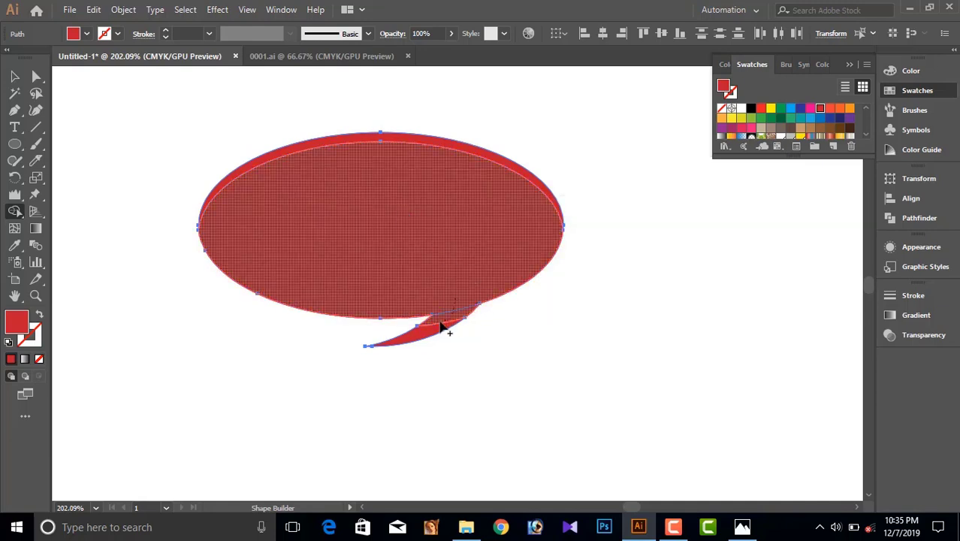
drag(444, 315, 448, 302)
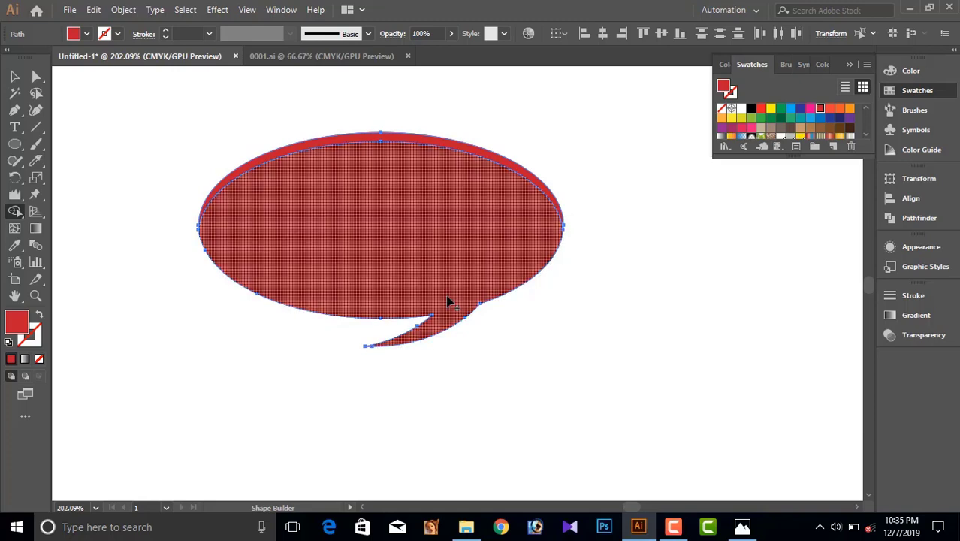
click(14, 76)
click(110, 109)
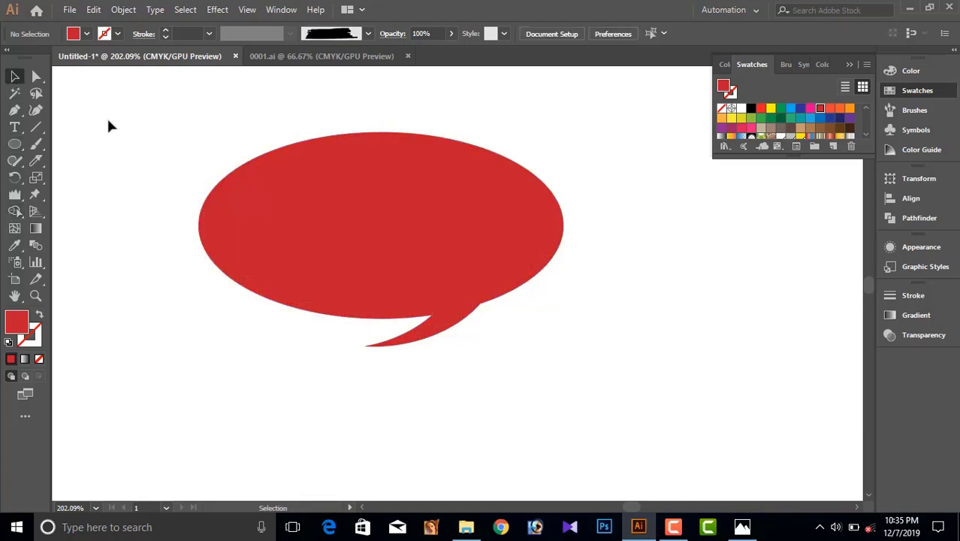
click(416, 145)
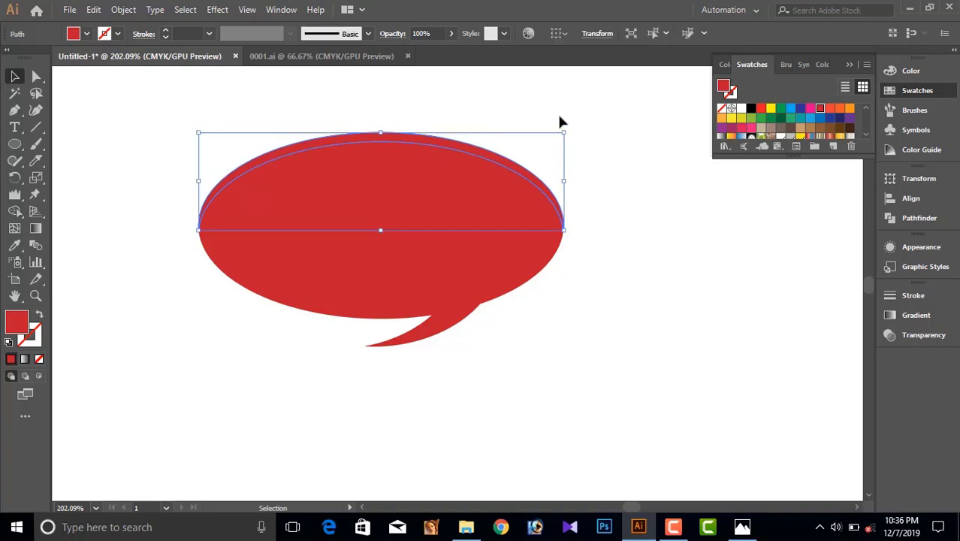
key(ctrl+minus)
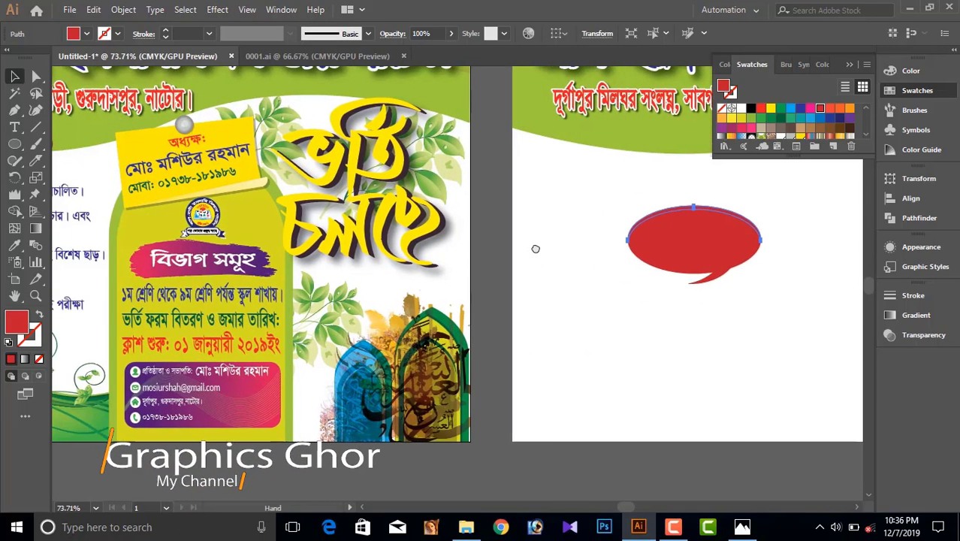
mouse_move(533, 249)
mouse_down()
mouse_move(291, 190)
mouse_move(384, 211)
mouse_up()
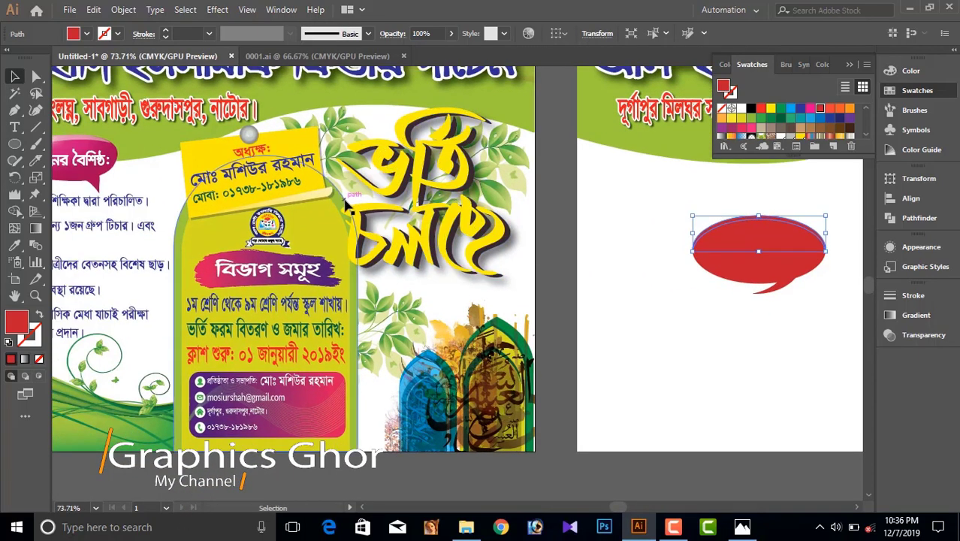
Give the speech bubble the poster's pink radial gradient using the Eyedropper.
click(16, 248)
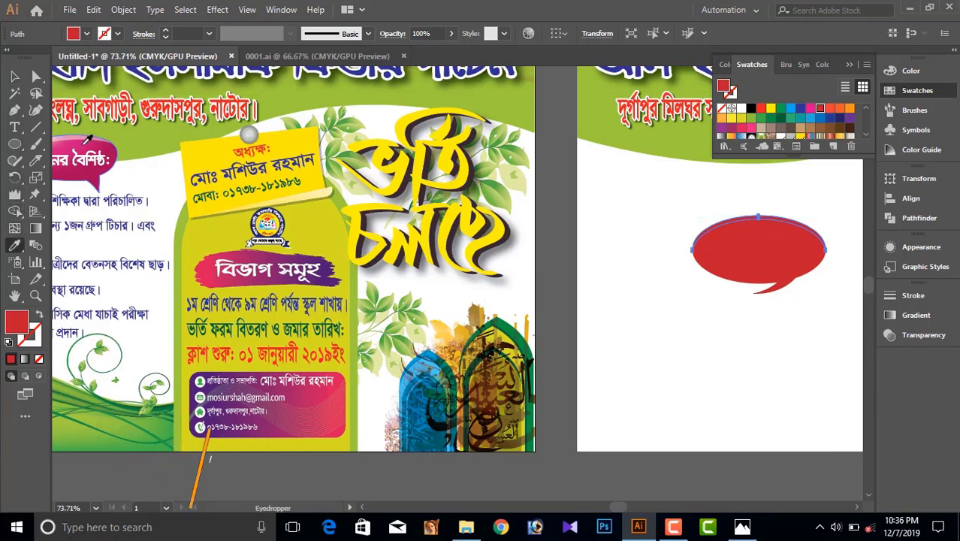
click(84, 150)
drag(664, 216, 302, 227)
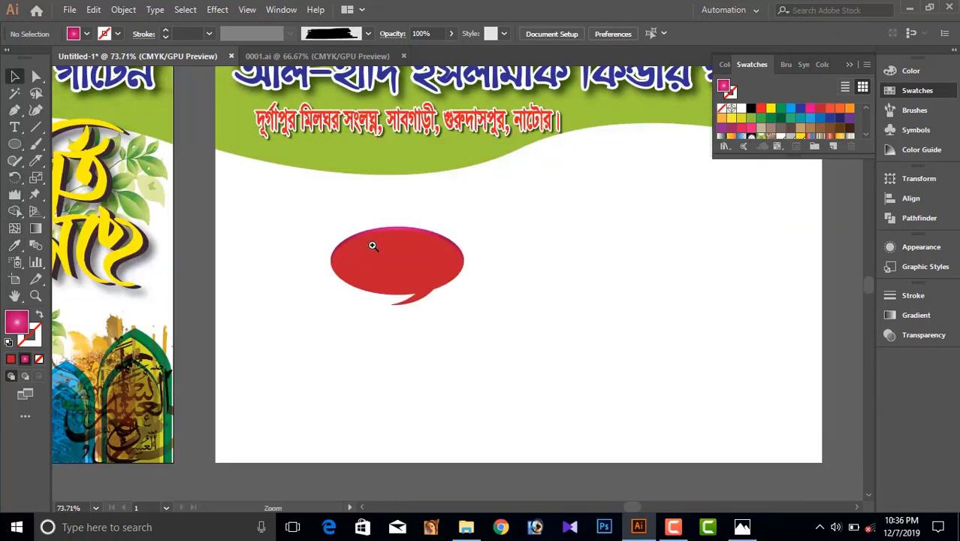
drag(372, 246, 500, 311)
key(v)
click(435, 256)
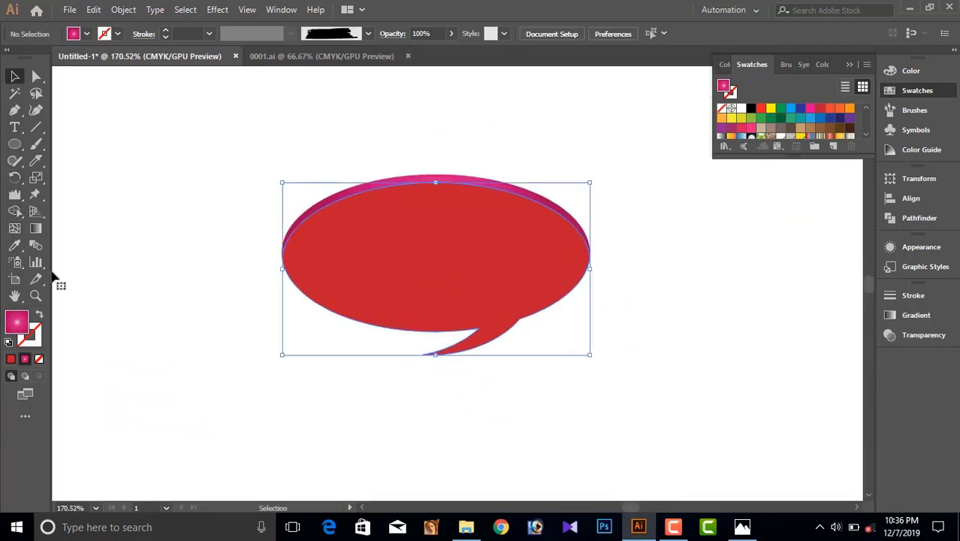
click(14, 245)
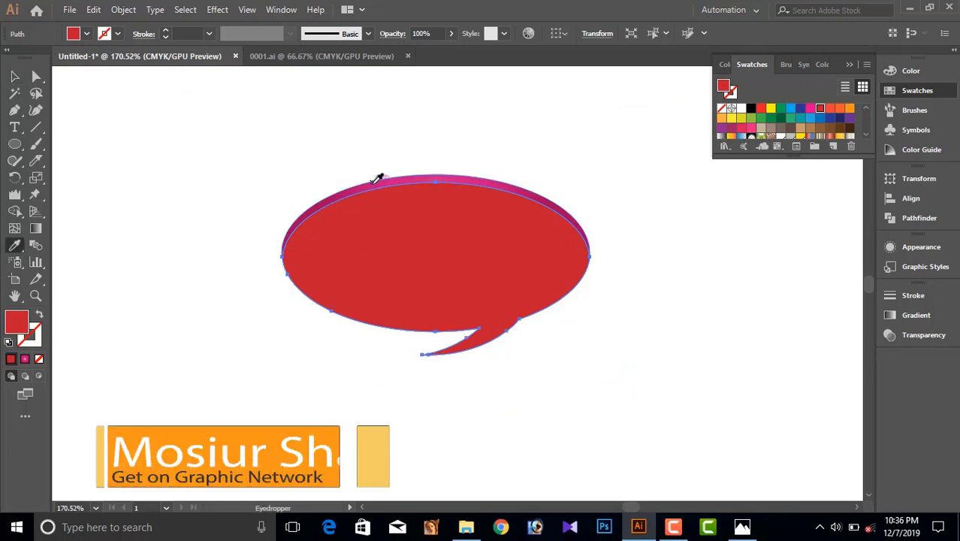
click(375, 180)
key(v)
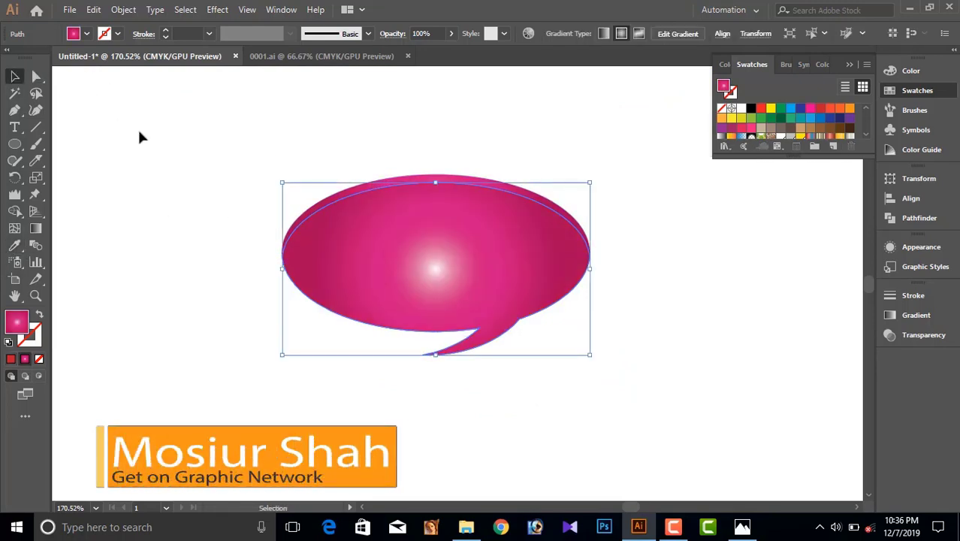
click(139, 136)
Reposition the radial gradient so its bright highlight sits at the bubble's upper left.
click(449, 255)
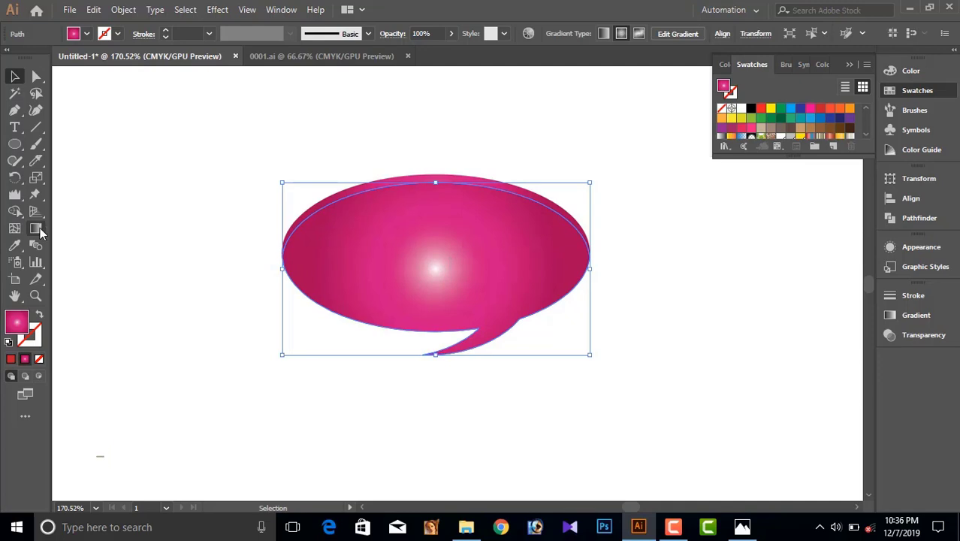
click(36, 229)
drag(380, 178, 470, 357)
click(14, 77)
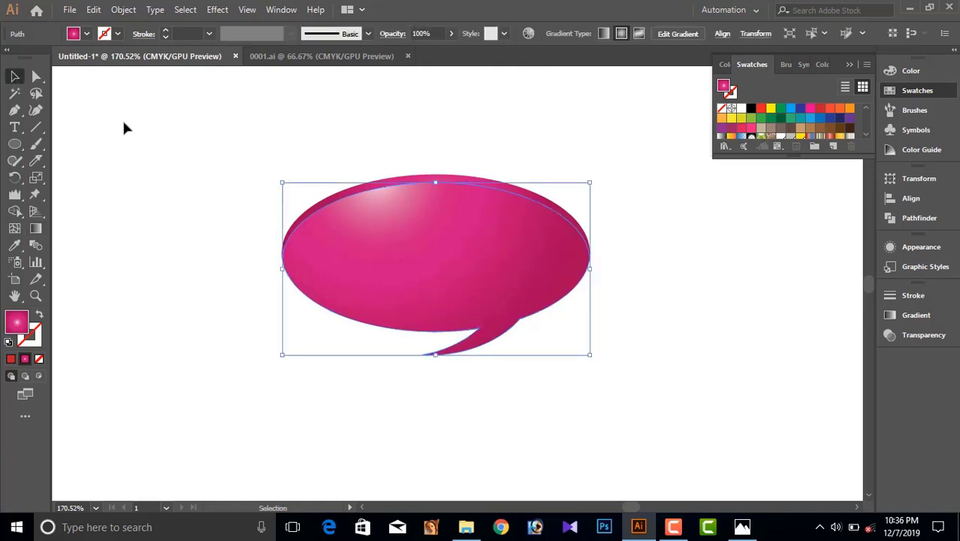
click(125, 124)
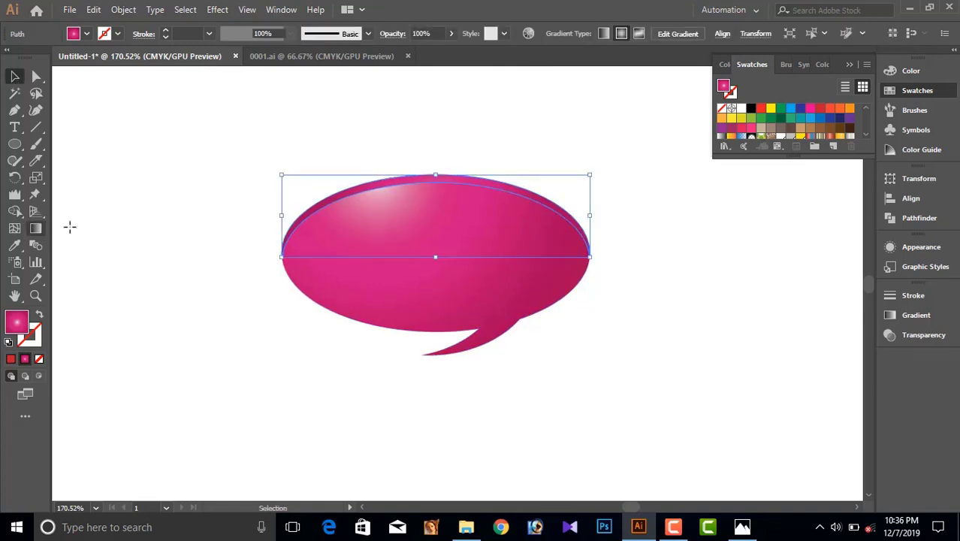
drag(358, 158, 451, 318)
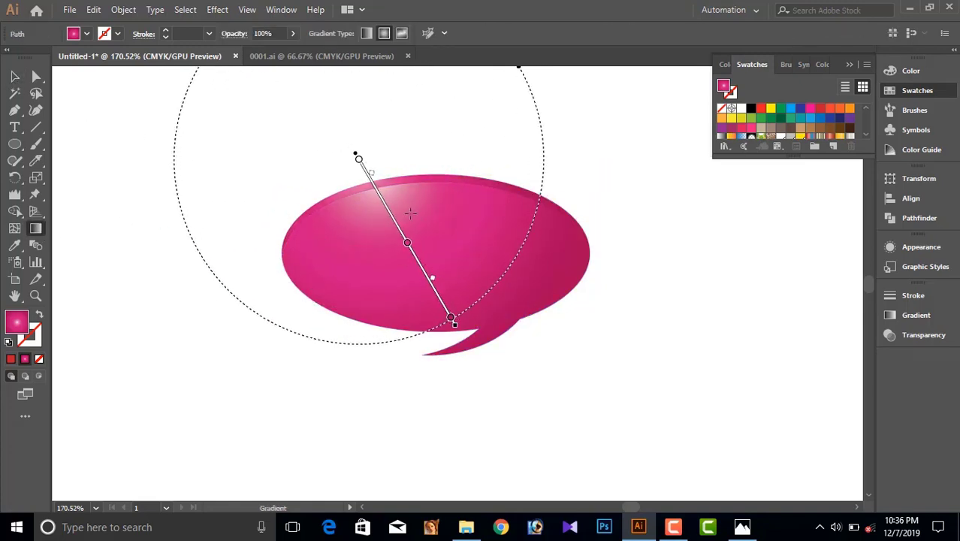
drag(392, 181, 445, 287)
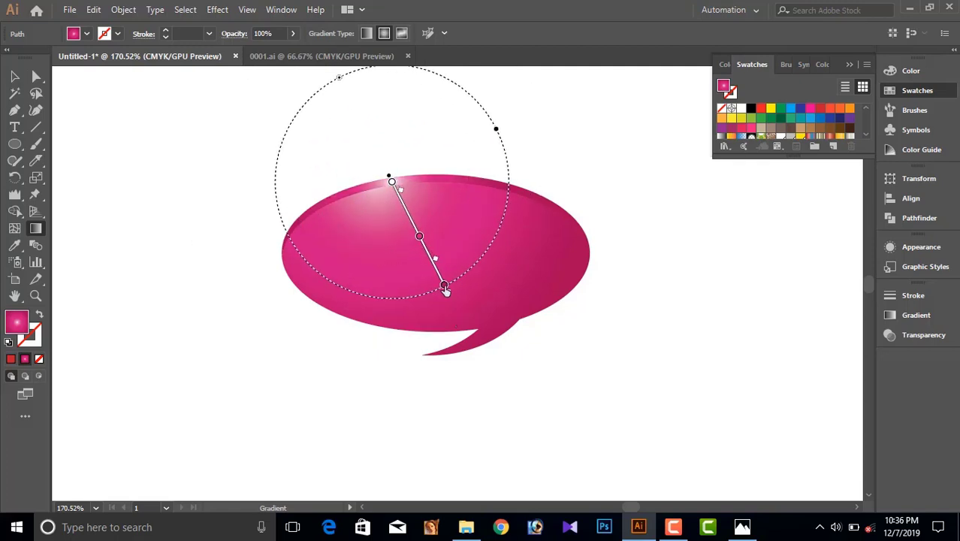
click(14, 76)
click(107, 92)
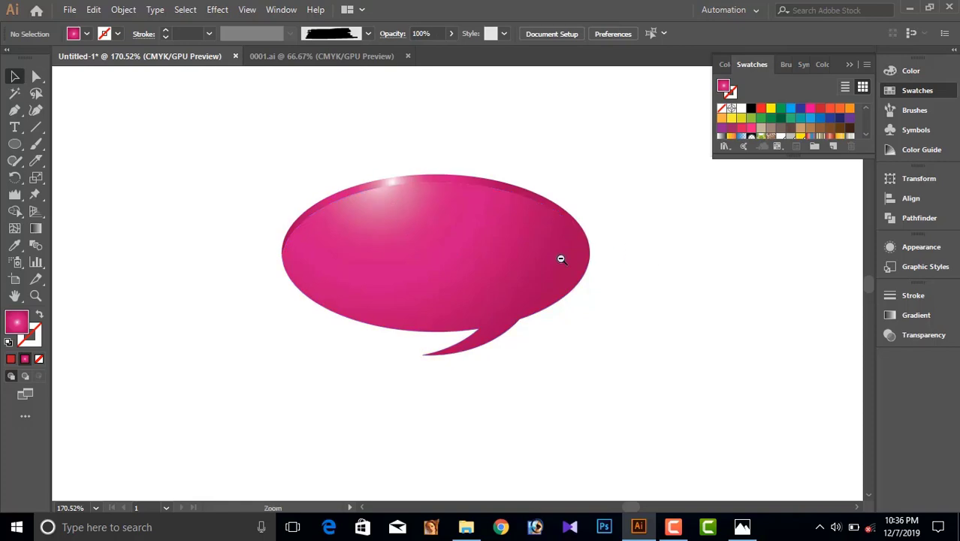
scroll(559, 257, down, 2)
scroll(377, 232, down, 3)
click(443, 321)
Move the pink speech bubble up just below the second artboard's green header.
drag(443, 321, 461, 239)
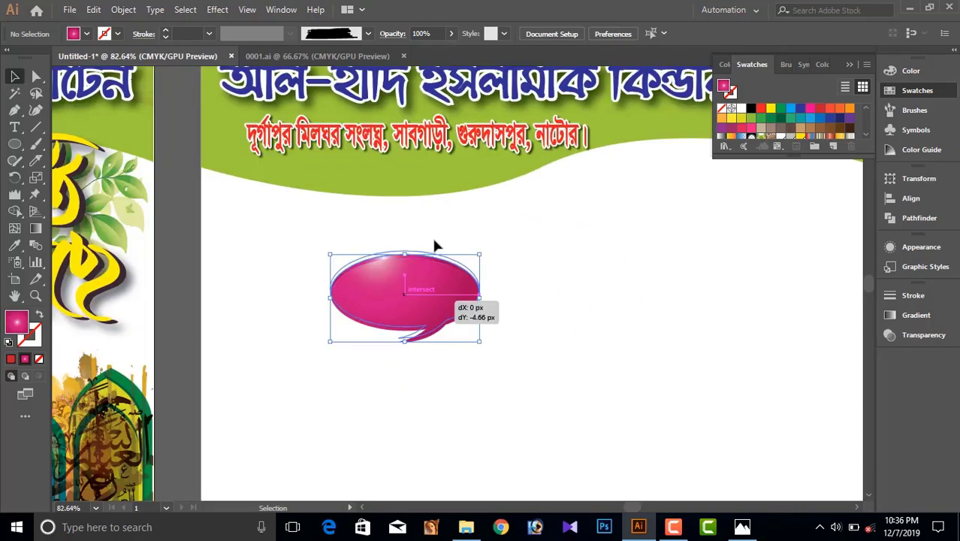
scroll(556, 297, down, 3)
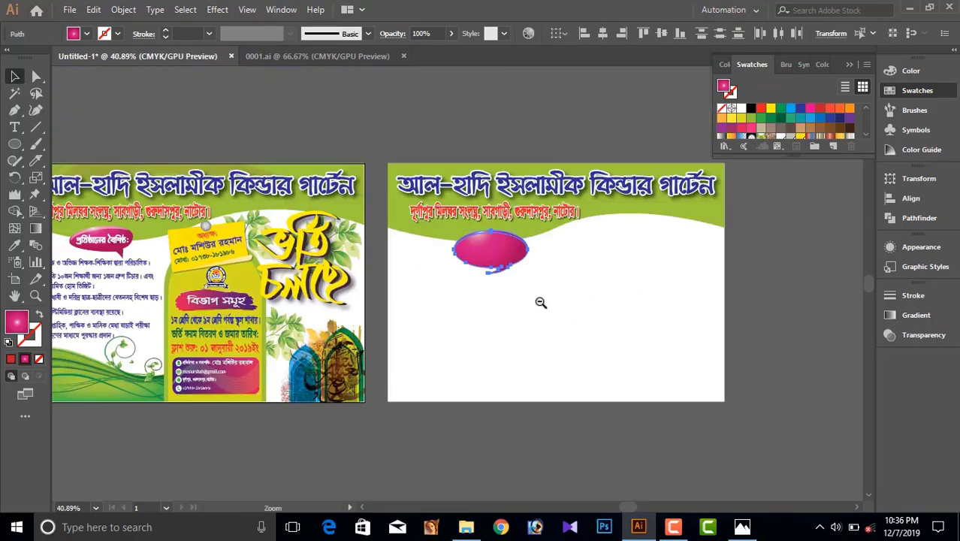
drag(492, 260, 514, 264)
click(553, 279)
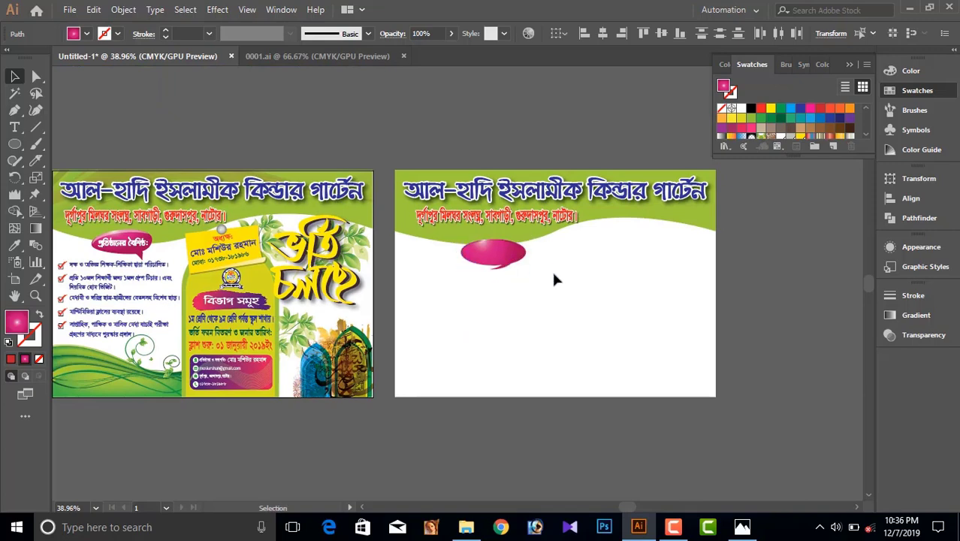
scroll(323, 209, up, 1)
Copy the heading "প্রতিষ্ঠানের বৈশিষ্ট:" onto the bubble and group them.
mouse_move(140, 269)
mouse_down()
mouse_move(174, 281)
mouse_move(585, 289)
mouse_up()
key(ctrl+shift+a)
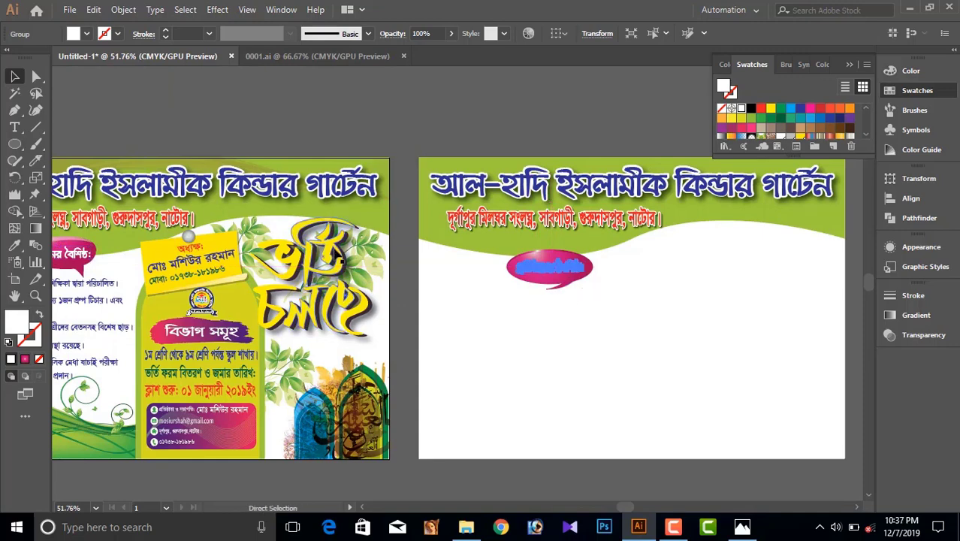
scroll(591, 264, up, 3)
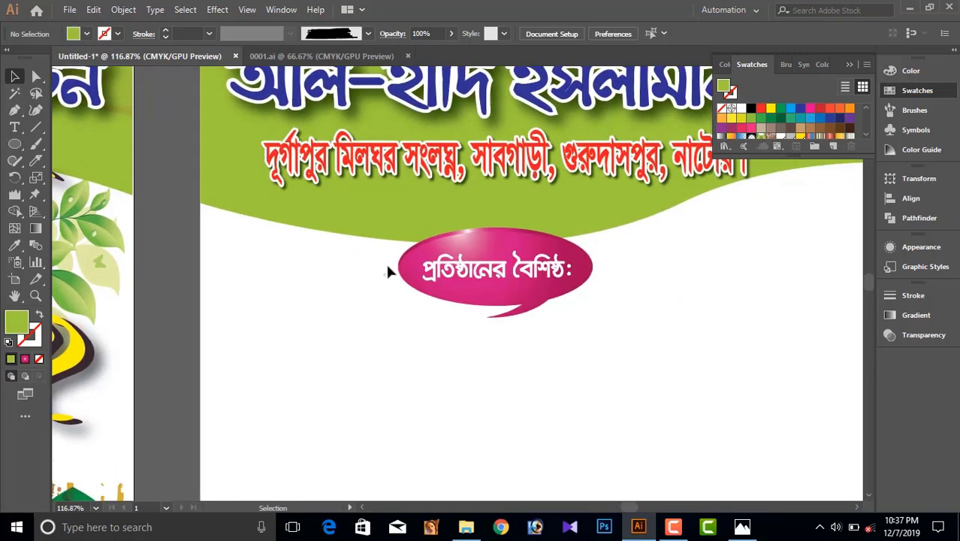
drag(417, 253, 439, 272)
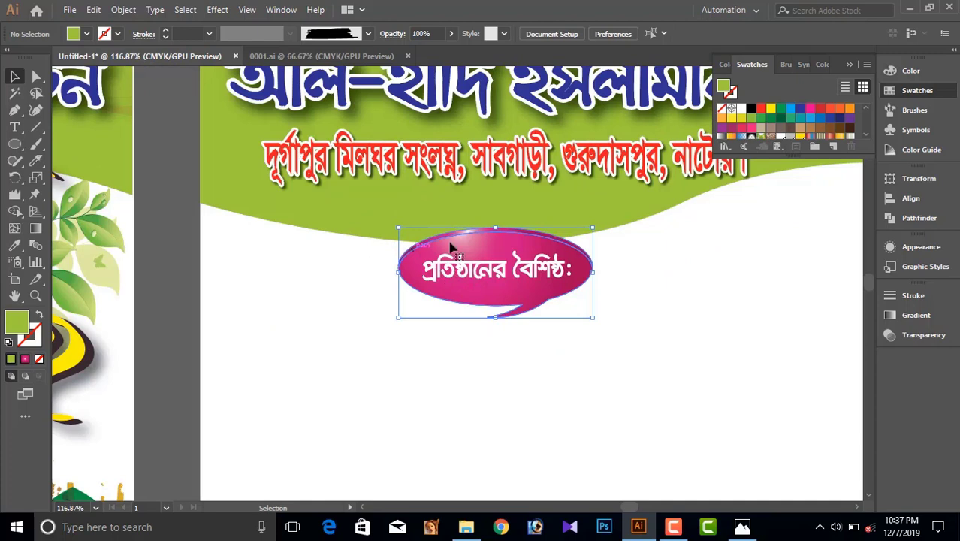
right_click(449, 237)
click(491, 320)
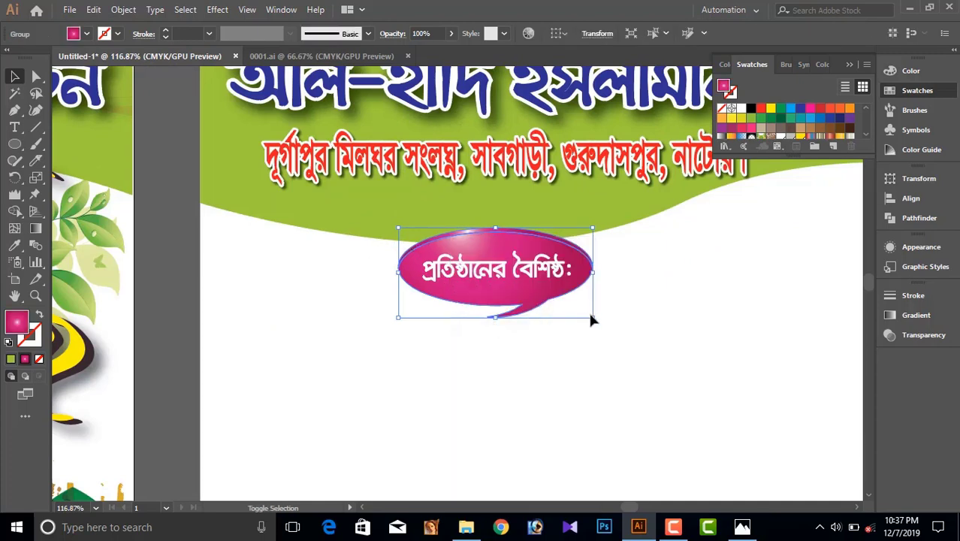
Shrink the bubble group slightly and nudge it into place under the header.
drag(591, 320, 579, 310)
drag(413, 269, 412, 269)
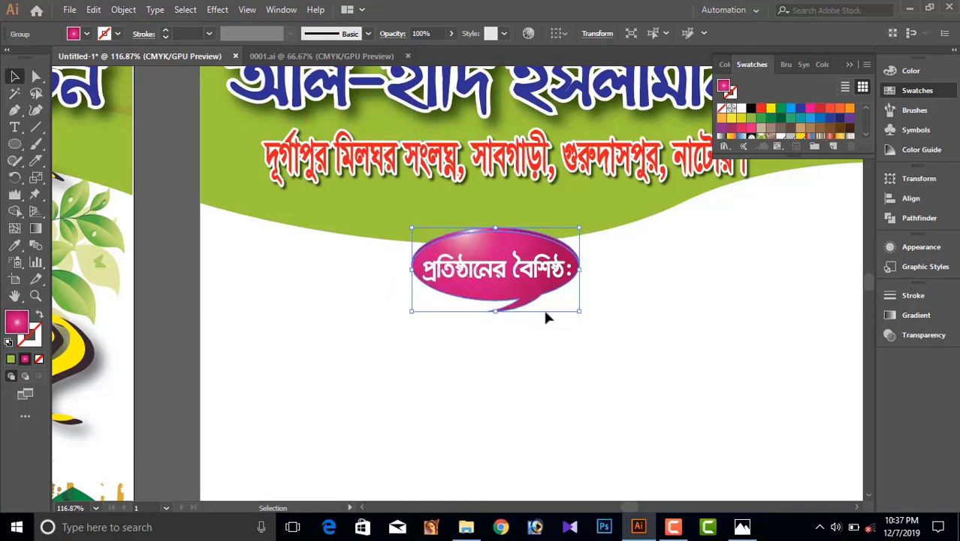
click(616, 297)
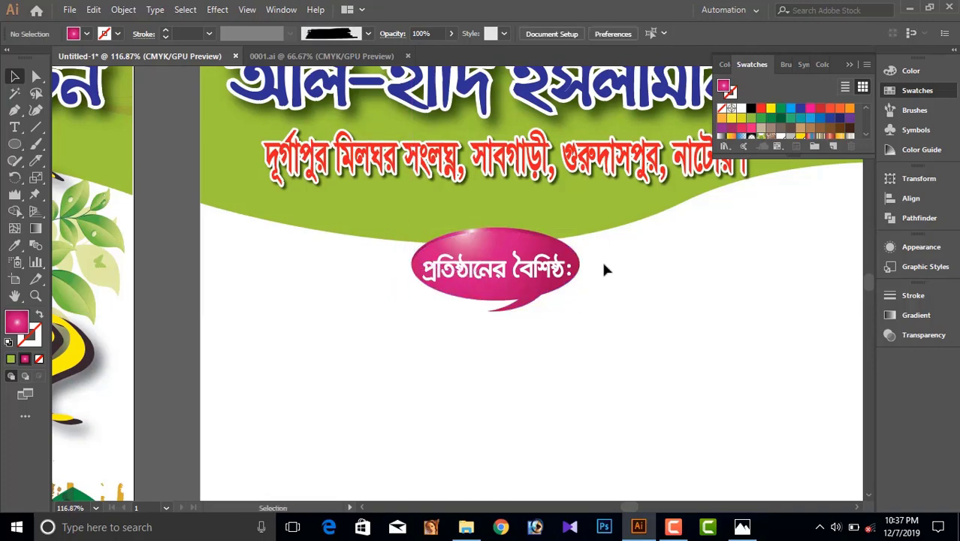
drag(552, 270, 526, 276)
scroll(488, 293, down, 5)
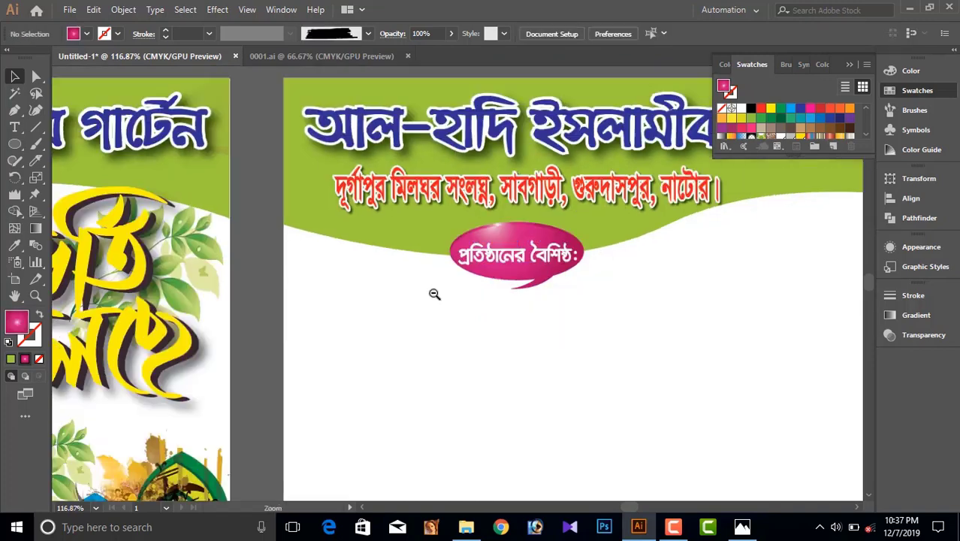
drag(526, 336, 643, 261)
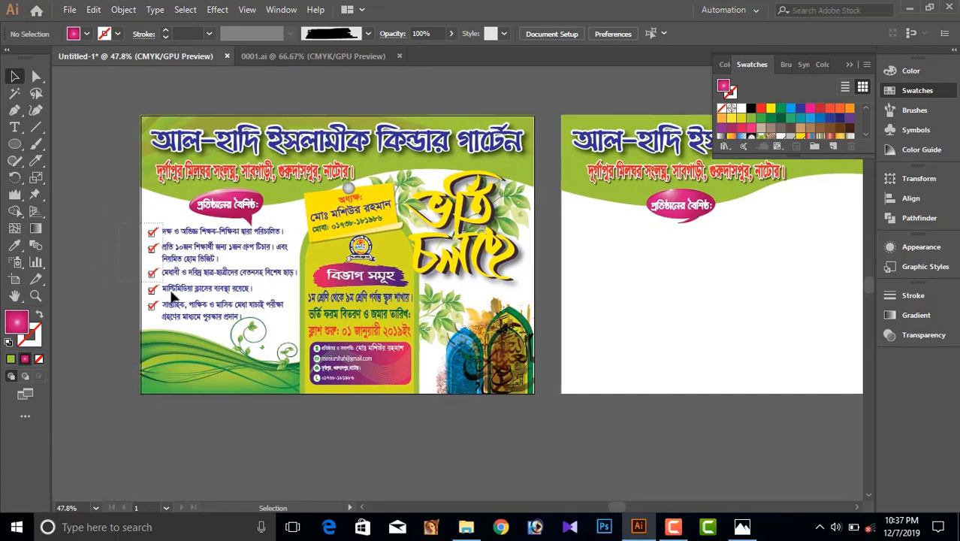
Copy the checklist from the left artboard across to the right artboard.
drag(184, 327, 150, 224)
drag(287, 306, 637, 307)
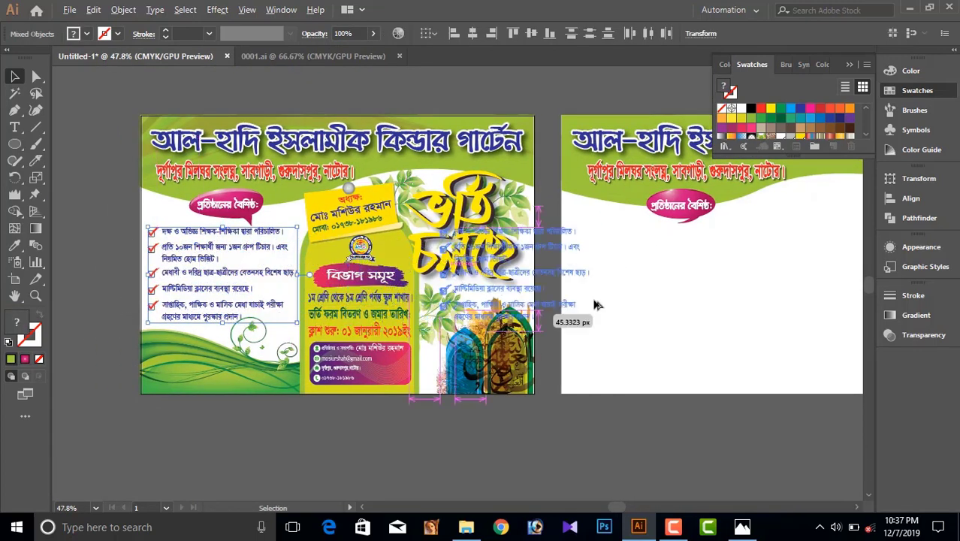
scroll(626, 233, up, 10)
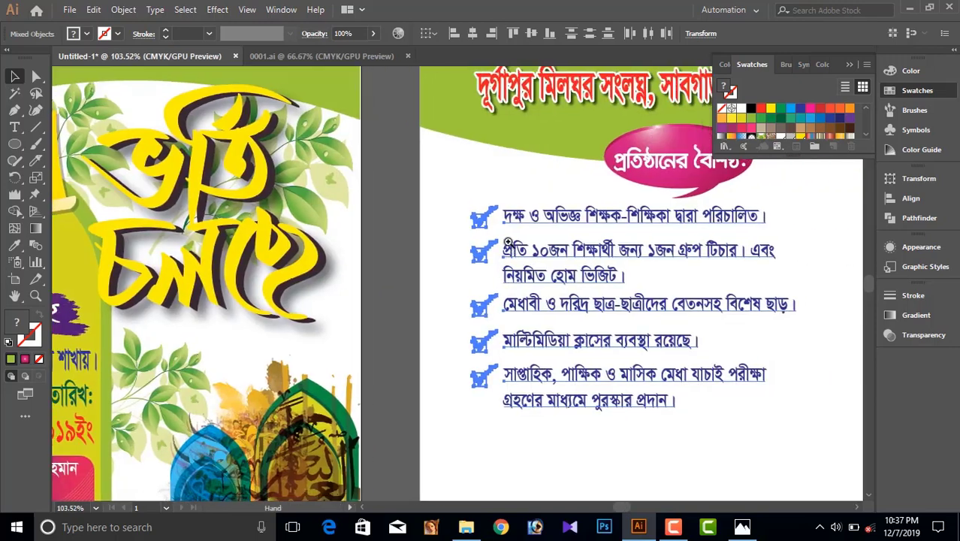
click(308, 215)
scroll(464, 188, up, 4)
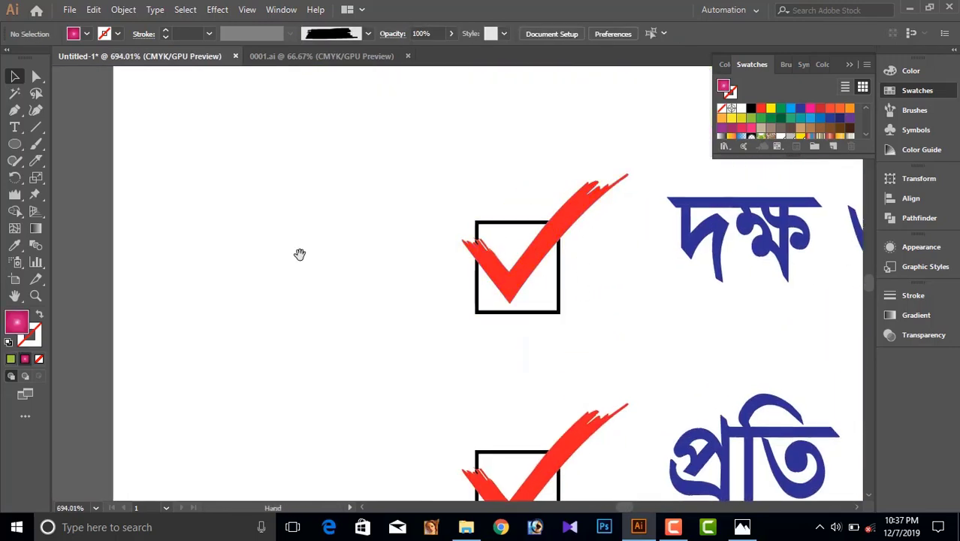
drag(300, 254, 395, 239)
Draw a square beside the first checkbox with no fill and a 0.5 pt black outline.
drag(14, 143, 72, 144)
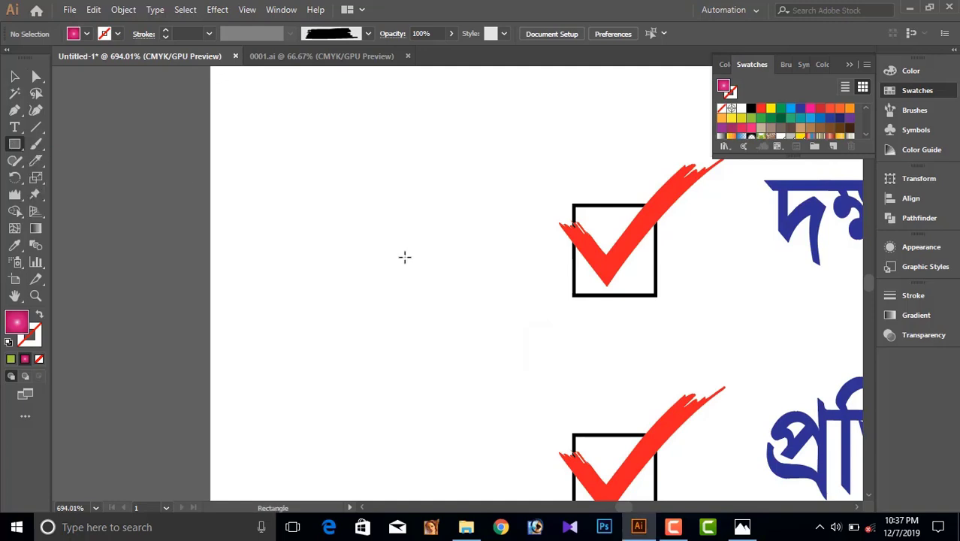
drag(337, 250, 396, 300)
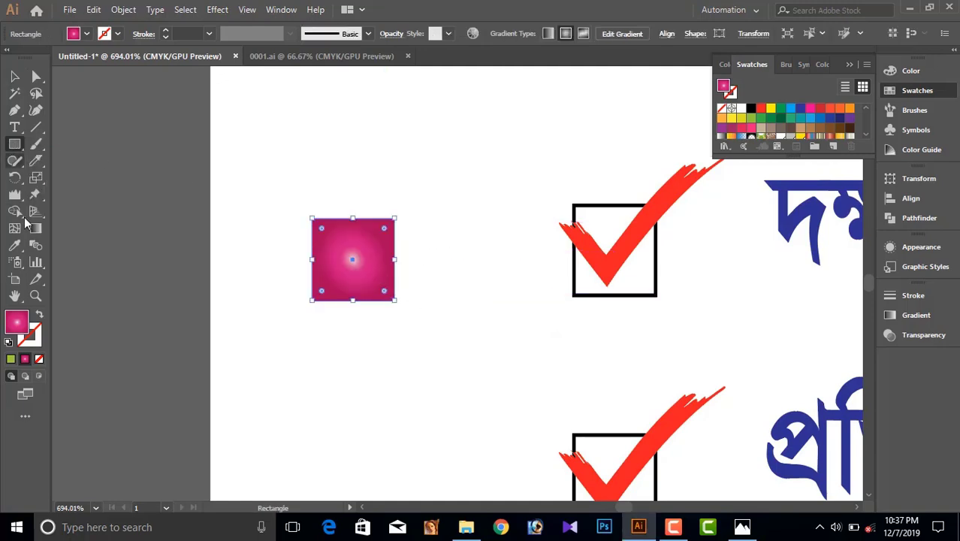
click(40, 316)
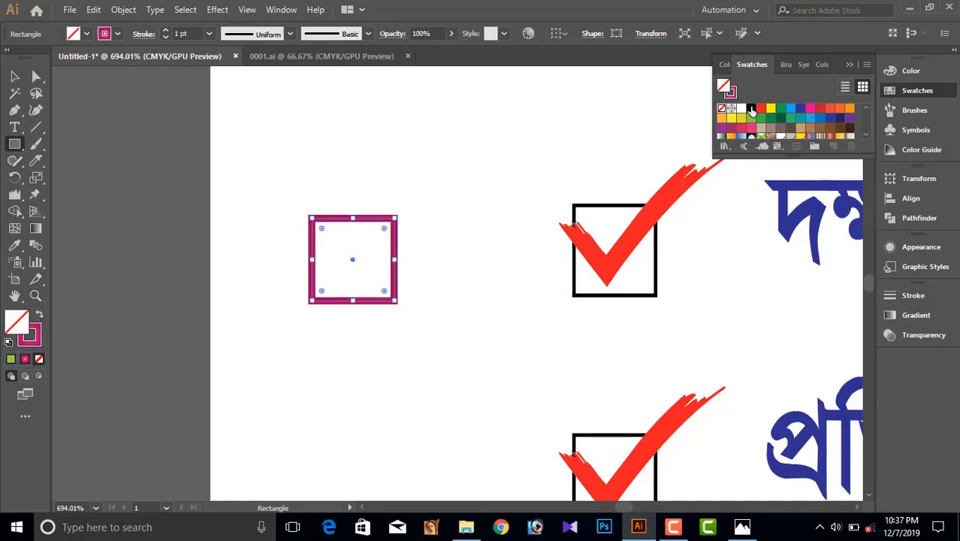
click(751, 109)
click(39, 315)
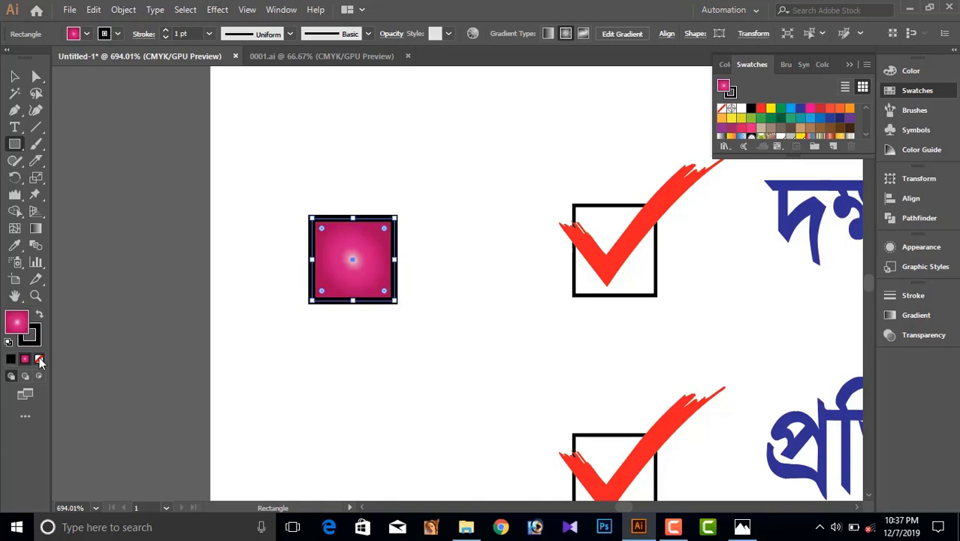
click(38, 359)
click(13, 77)
drag(412, 287, 321, 205)
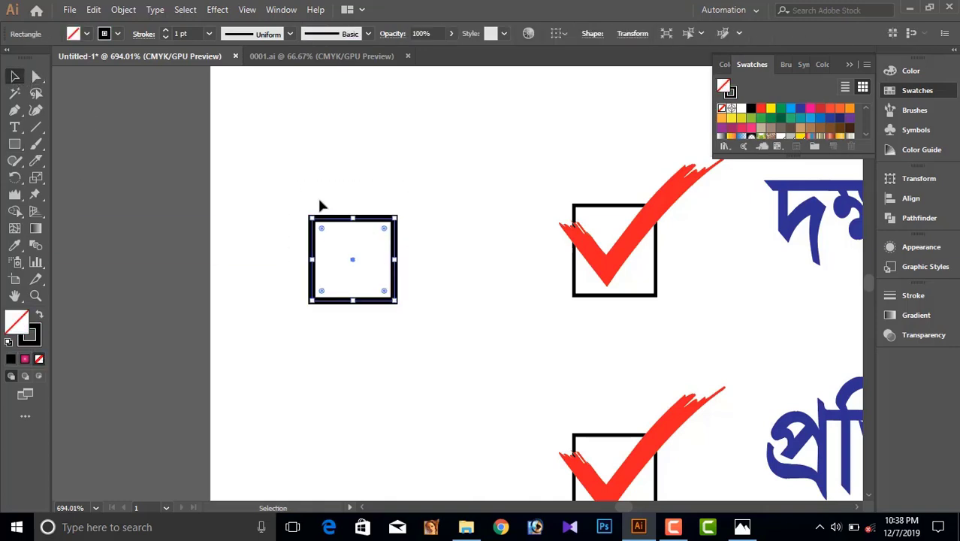
scroll(192, 34, down, 1)
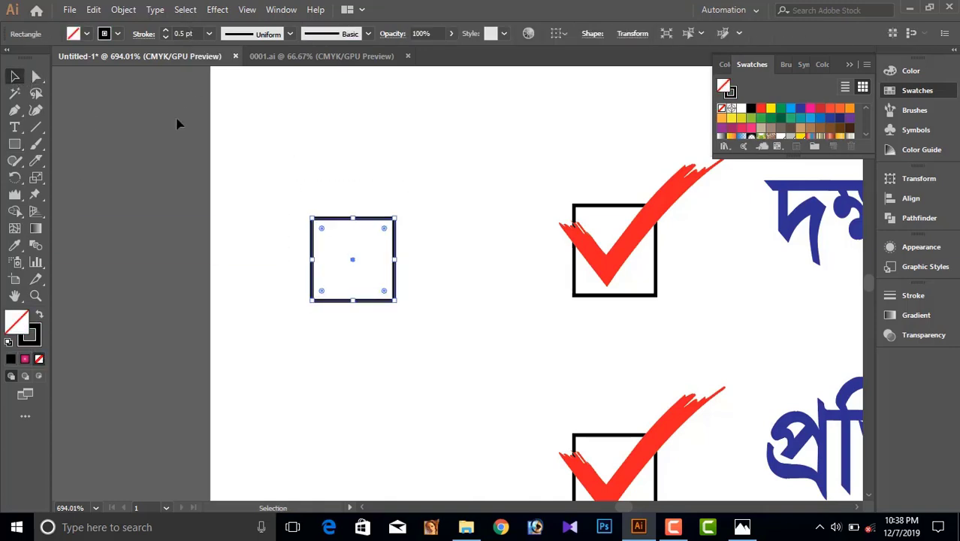
click(167, 143)
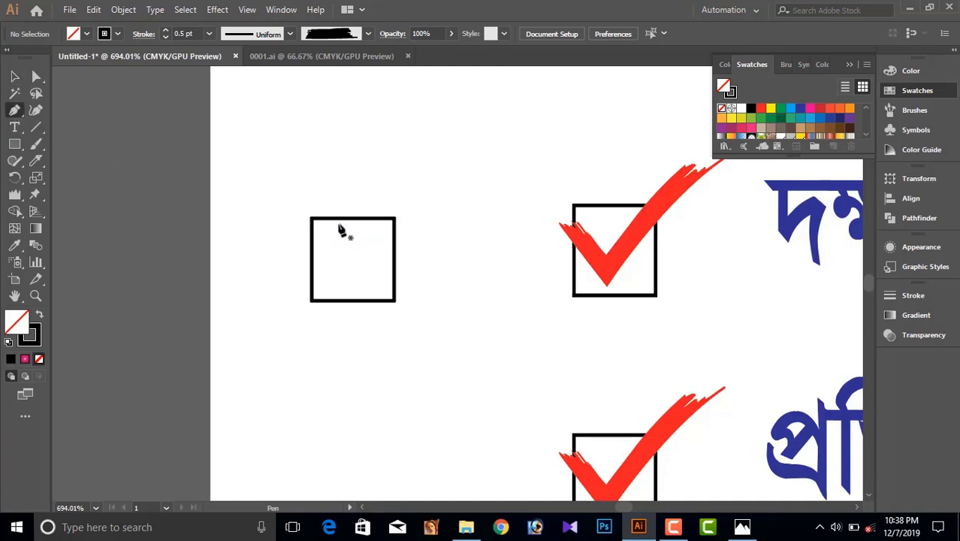
Draw a tick path with a short downstroke and long curved upstroke over the new square.
click(302, 240)
click(334, 273)
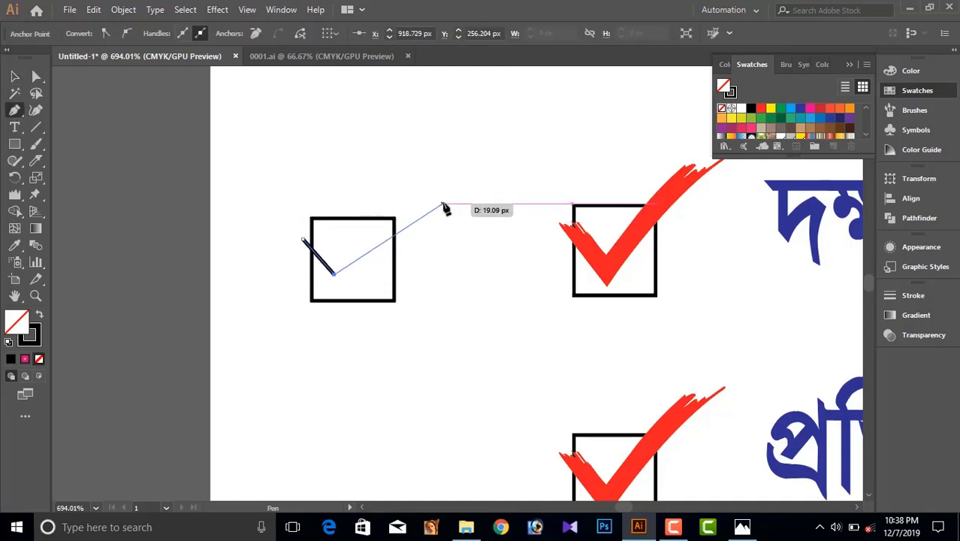
drag(448, 200, 506, 195)
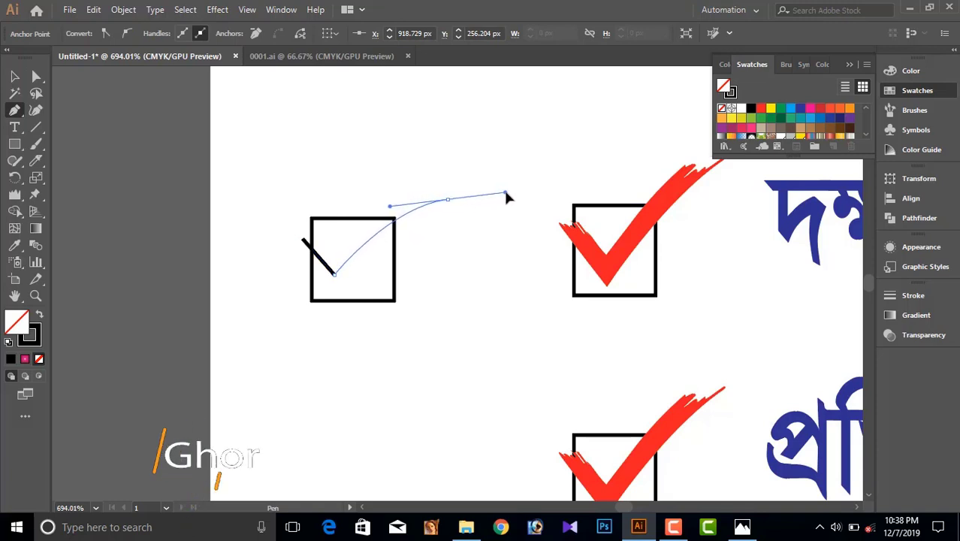
key(v)
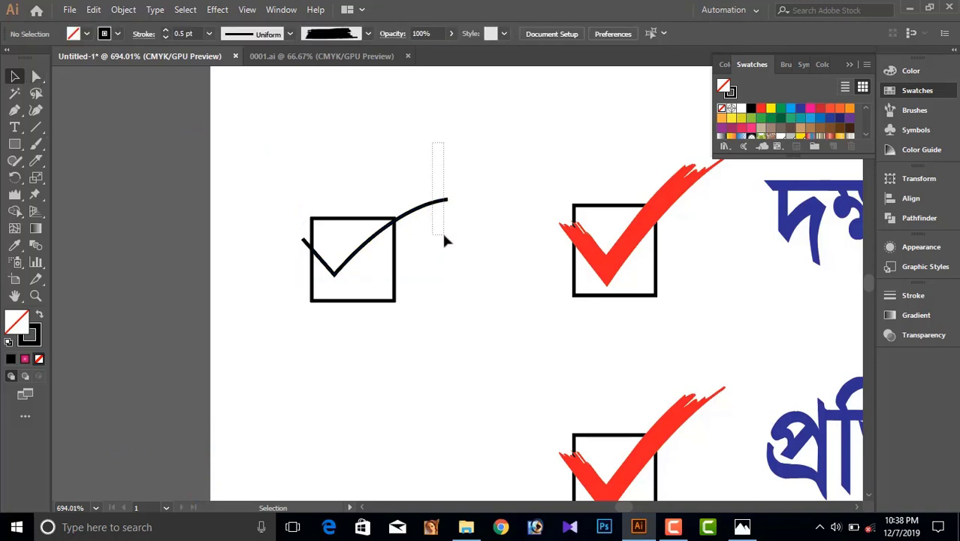
Try Brush 2 on the tick, undo it, and set the tick's stroke weight.
drag(434, 140, 443, 234)
click(368, 34)
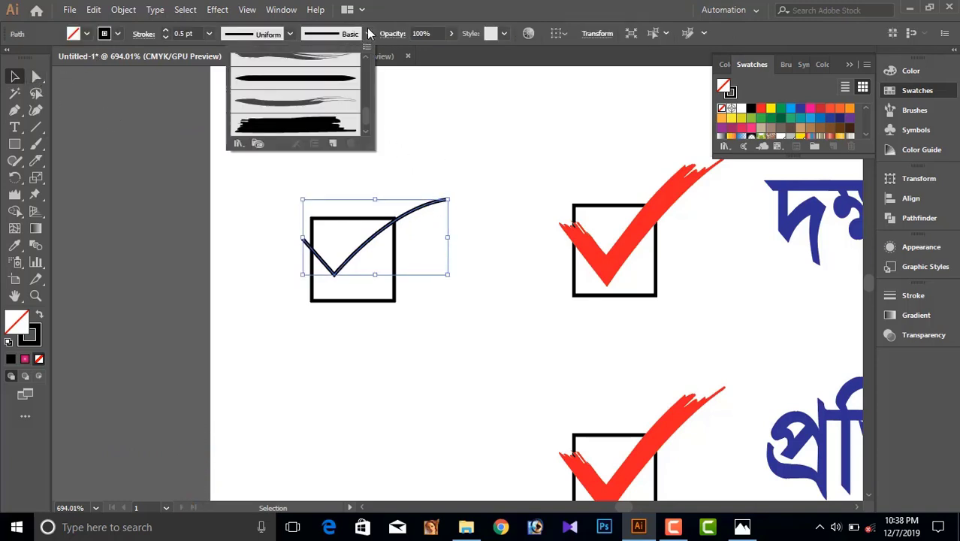
click(303, 132)
key(ctrl+z)
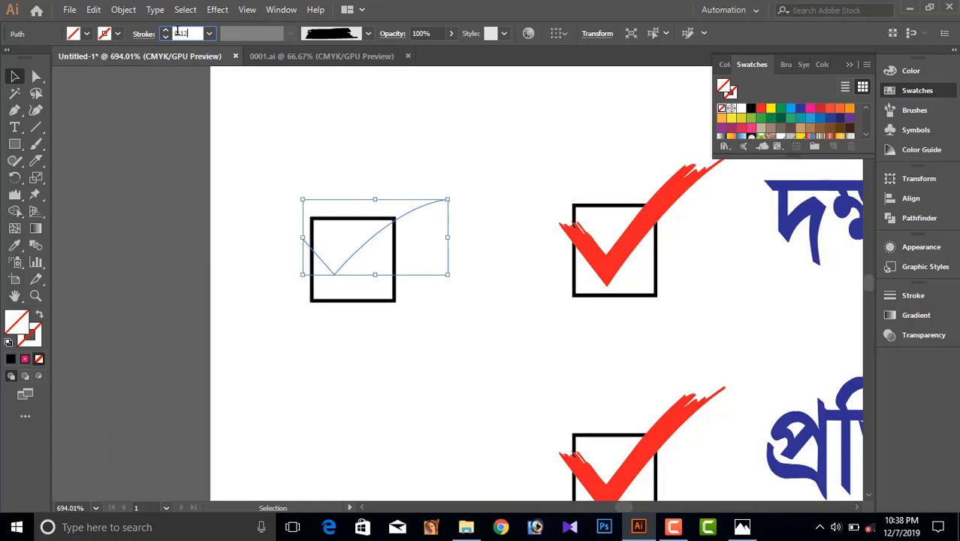
key(Return)
scroll(390, 237, right, 2)
scroll(241, 253, up, 1)
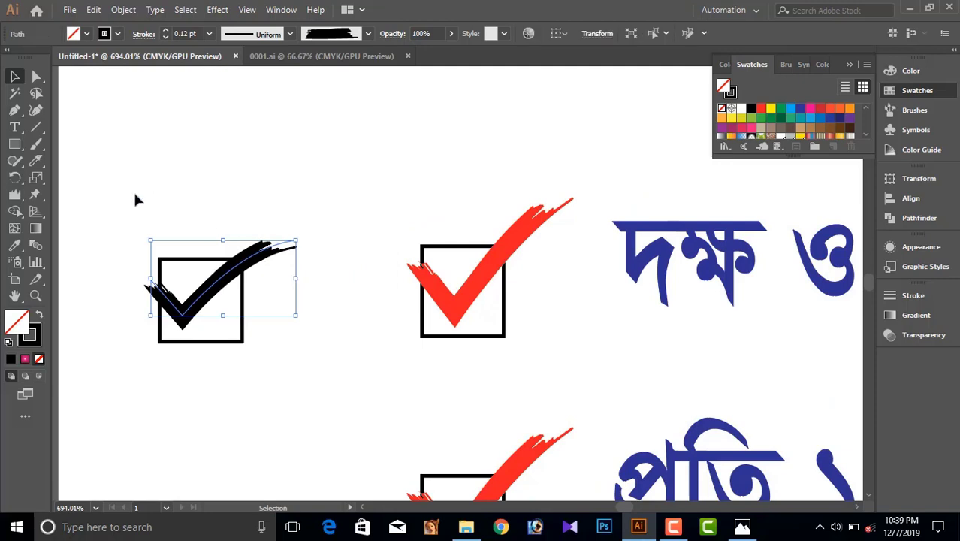
Expand the checkmark's brush appearance into shapes and shift it slightly right.
click(123, 9)
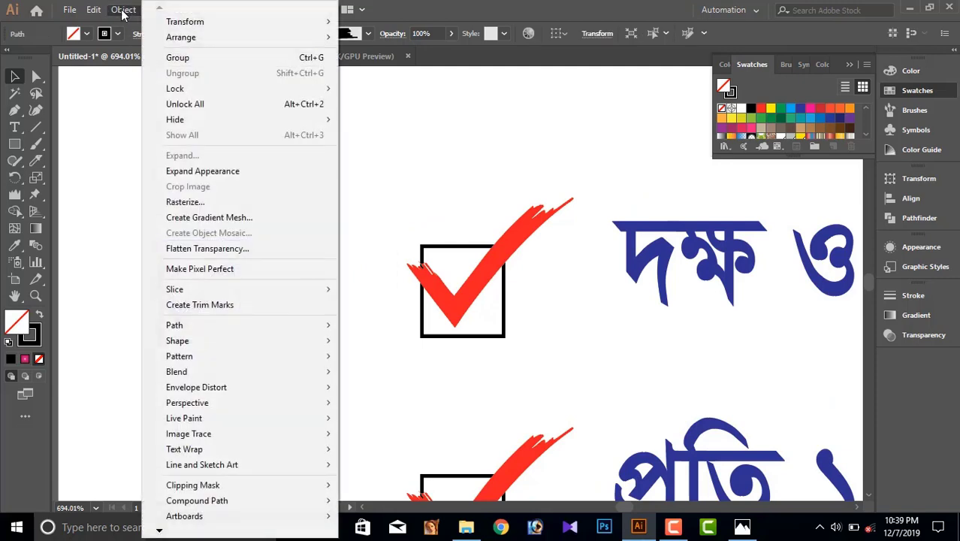
click(190, 171)
click(302, 199)
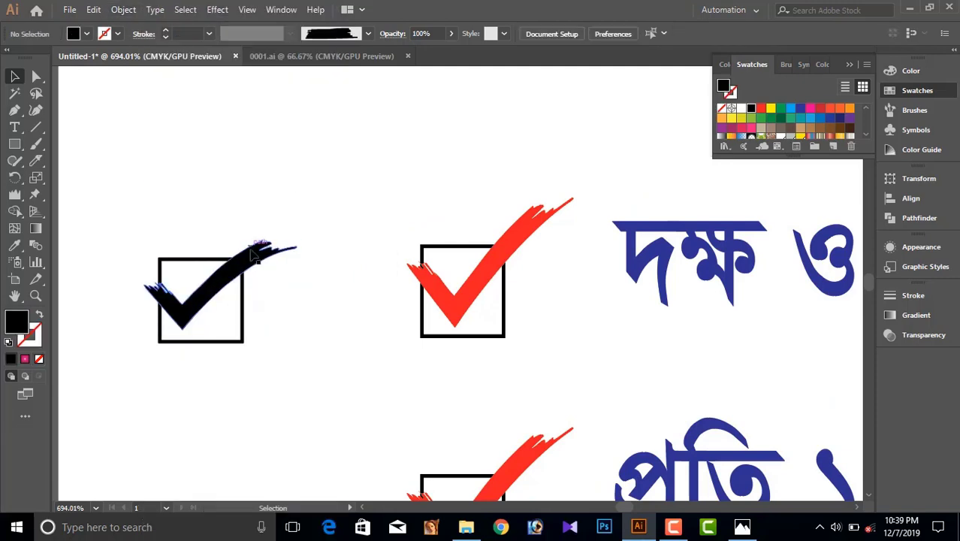
drag(266, 257, 309, 257)
Expand the checkbox square's fill and stroke into shapes.
click(177, 311)
click(123, 9)
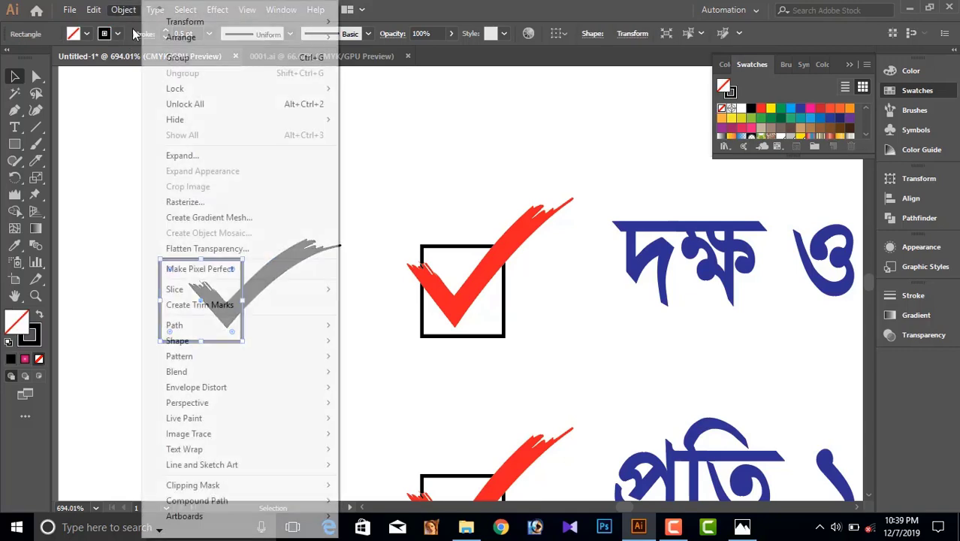
click(171, 153)
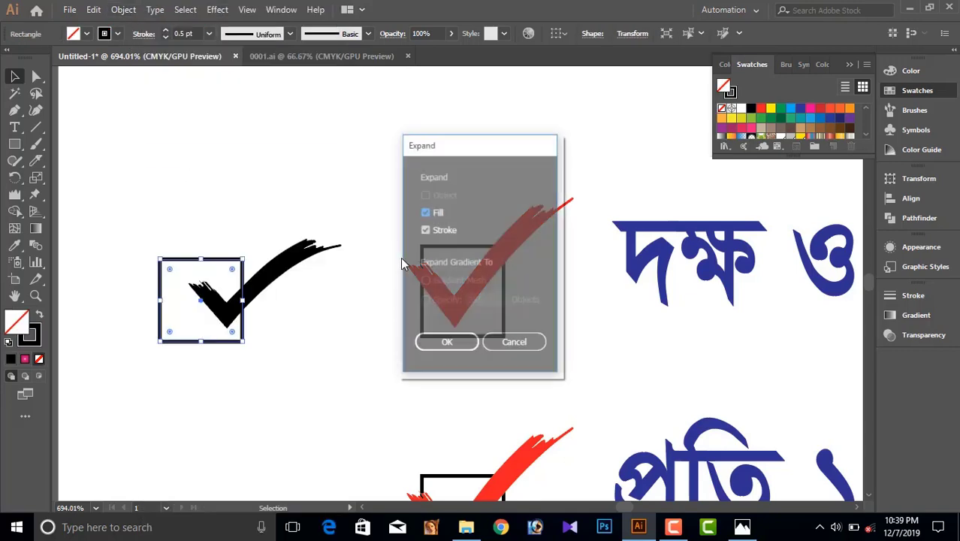
click(447, 341)
Eyedropper the other checkmark's red onto the expanded black tick.
drag(293, 212, 321, 292)
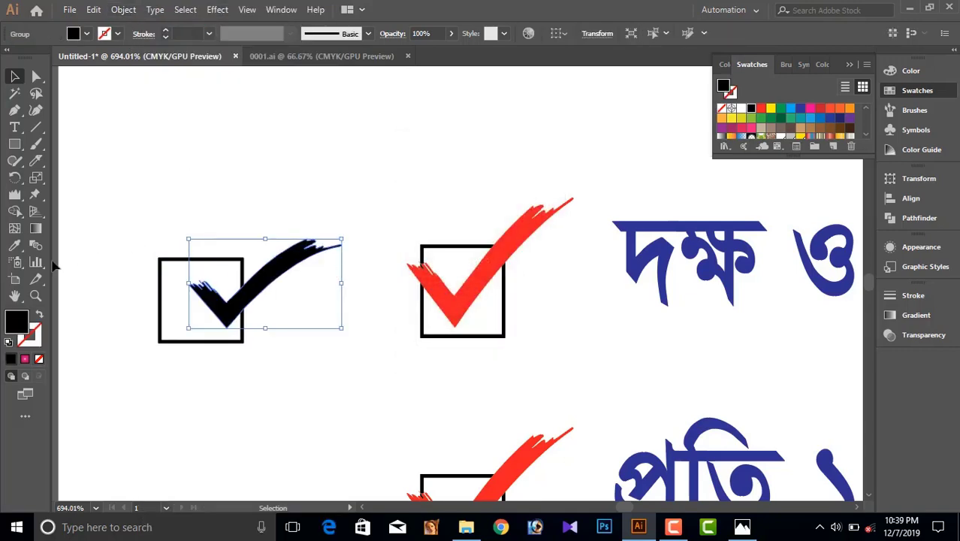
click(13, 244)
click(523, 232)
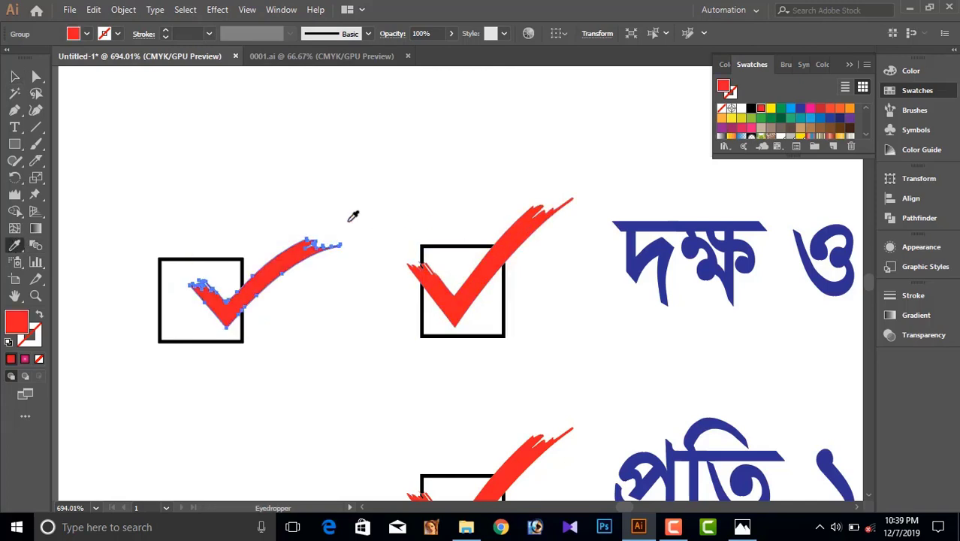
click(14, 76)
click(145, 224)
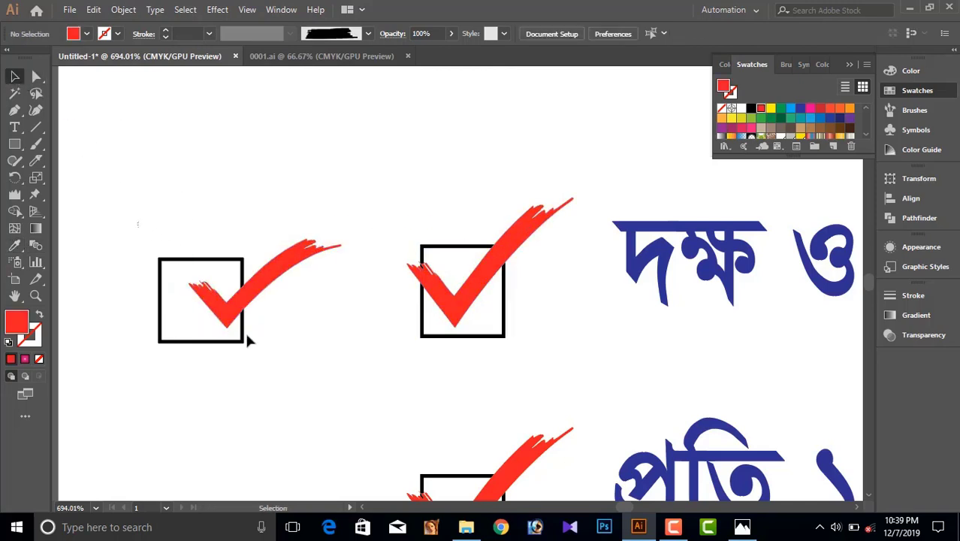
Move the red tick onto the left box, then select and delete that practice checkbox and tick.
mouse_move(292, 264)
mouse_down()
mouse_move(248, 261)
mouse_move(540, 257)
mouse_move(497, 268)
mouse_move(261, 241)
mouse_up()
shift+click(227, 259)
click(301, 149)
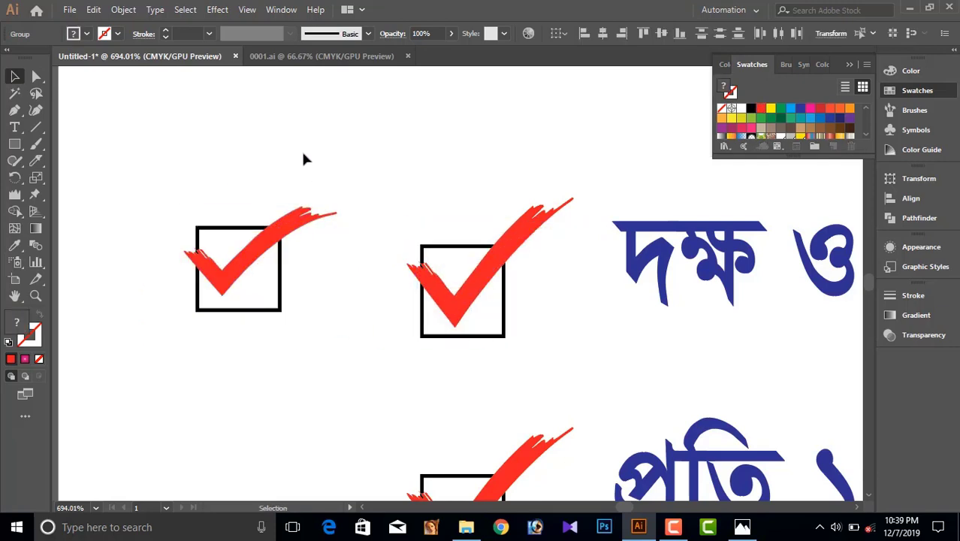
drag(182, 176, 323, 344)
key(Delete)
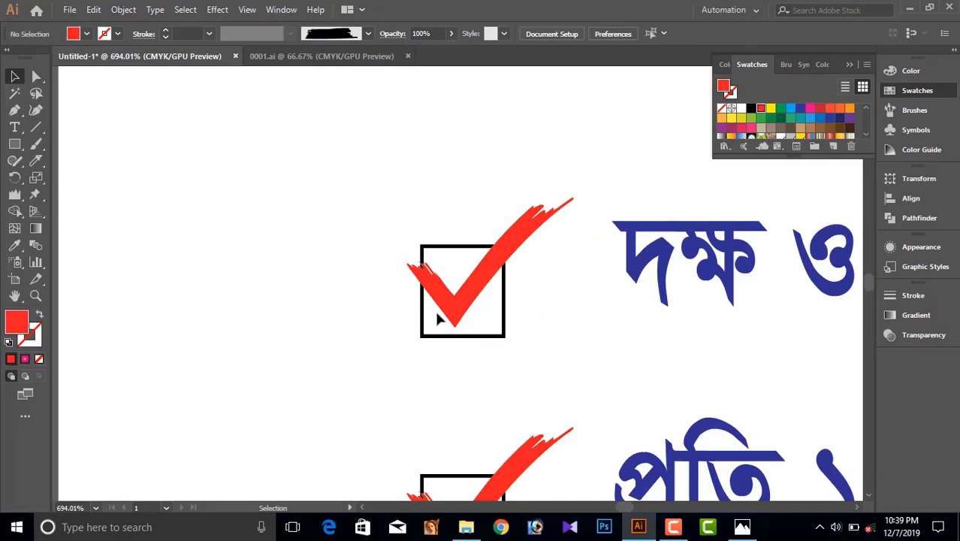
Zoom out to the whole flyer and pick out the bottom-left wave decoration.
scroll(674, 322, down, 5)
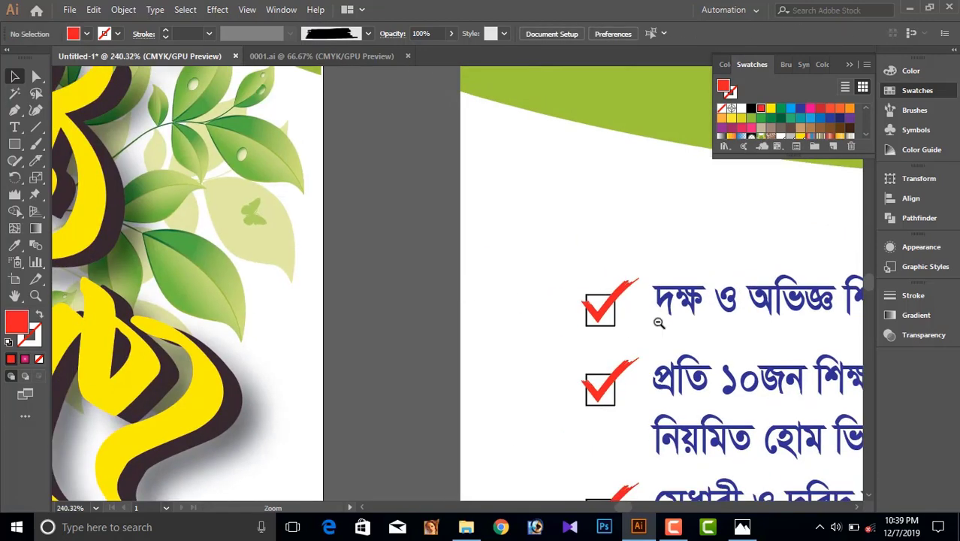
scroll(658, 323, down, 1)
drag(648, 328, 165, 203)
scroll(165, 202, down, 4)
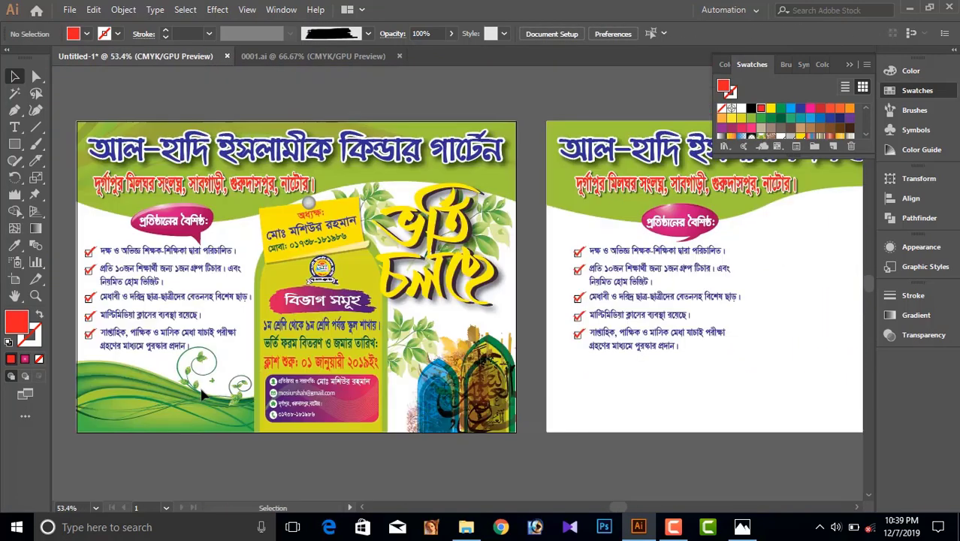
click(204, 394)
click(461, 278)
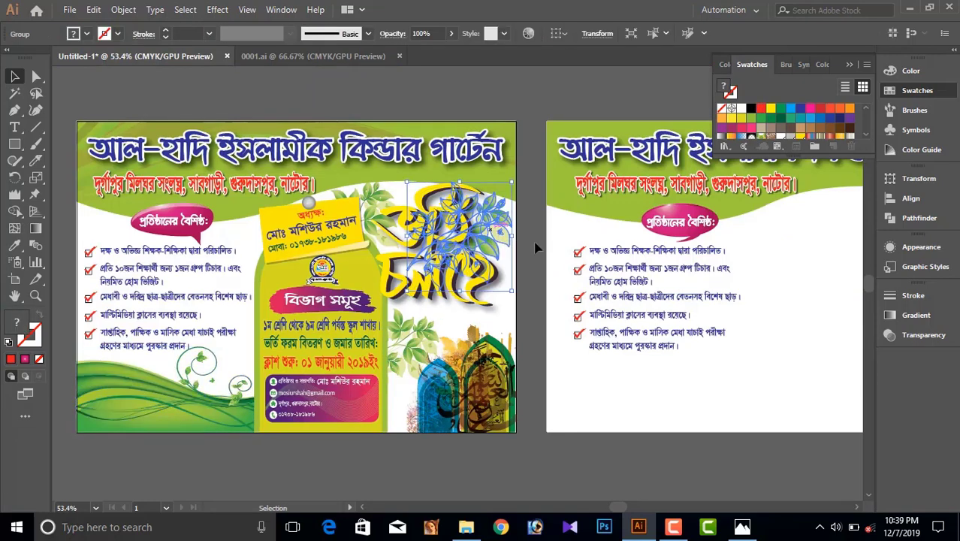
key(ctrl+z)
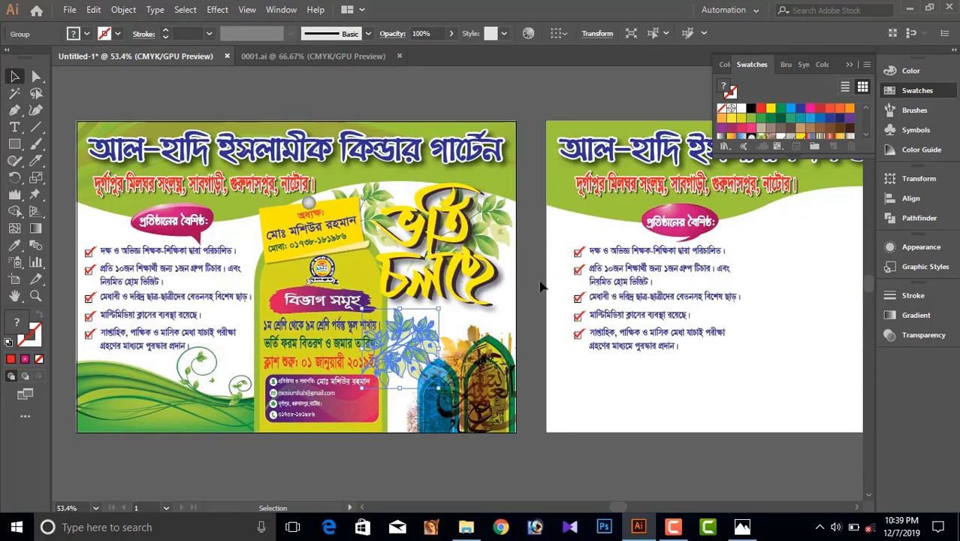
click(539, 285)
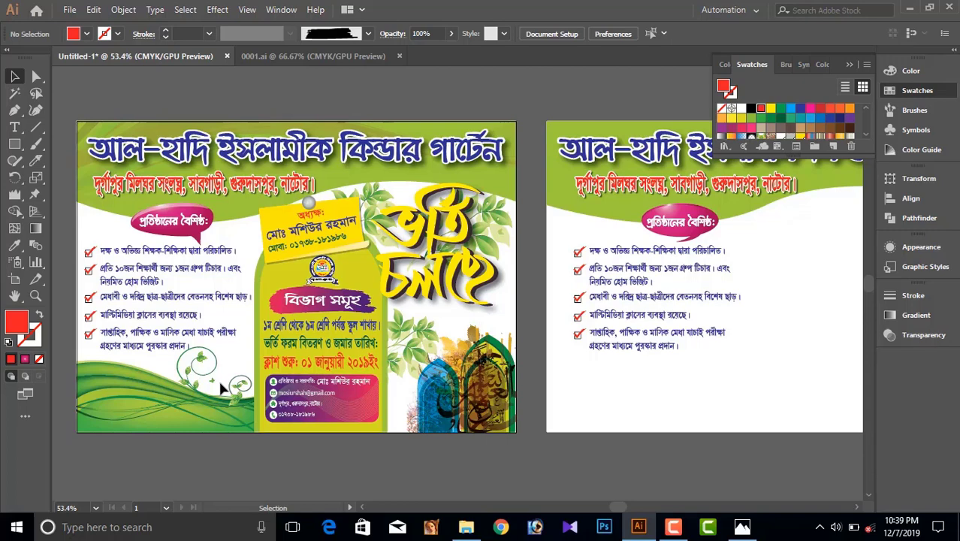
Alt-drag a copy of the green wave decoration to the second artboard's bottom-left.
click(132, 406)
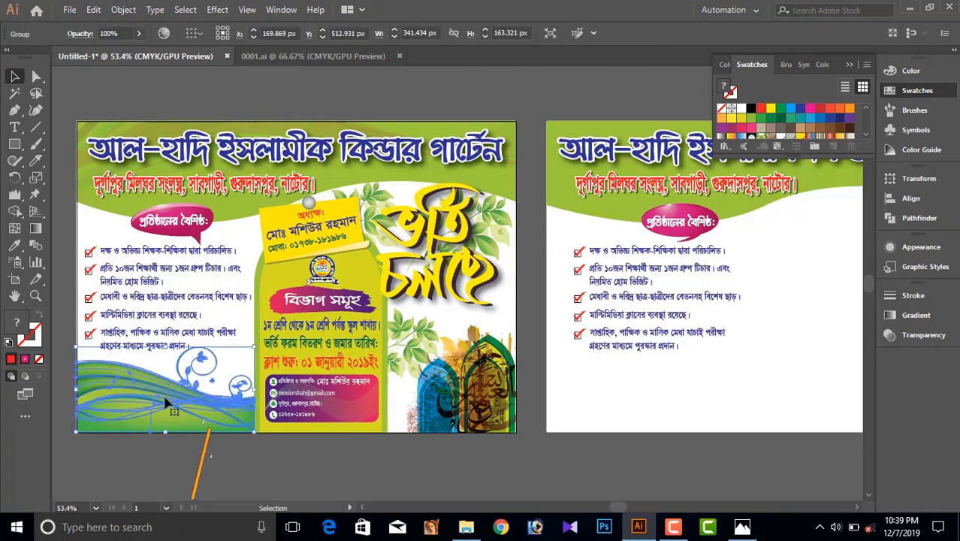
scroll(633, 406, up, 1)
alt+drag(167, 397, 651, 404)
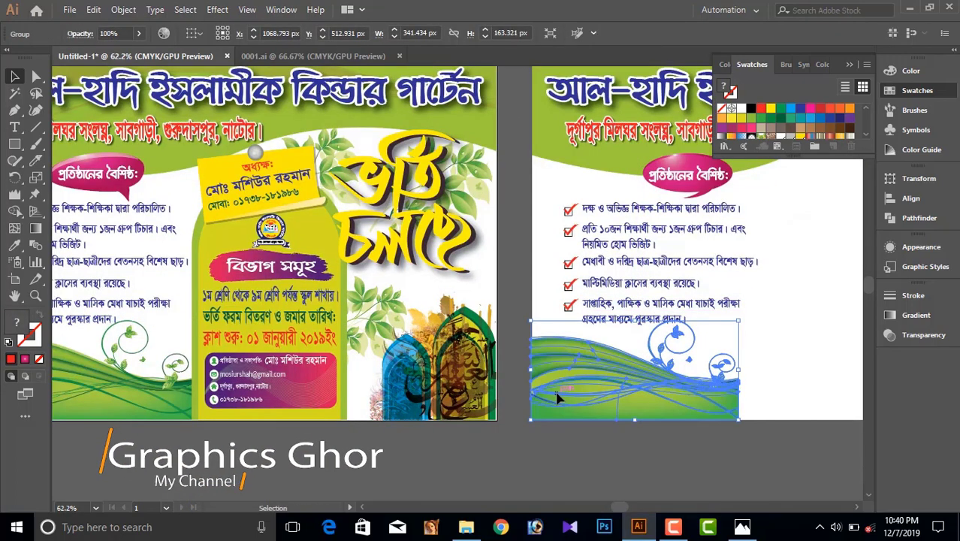
click(521, 315)
drag(521, 315, 447, 309)
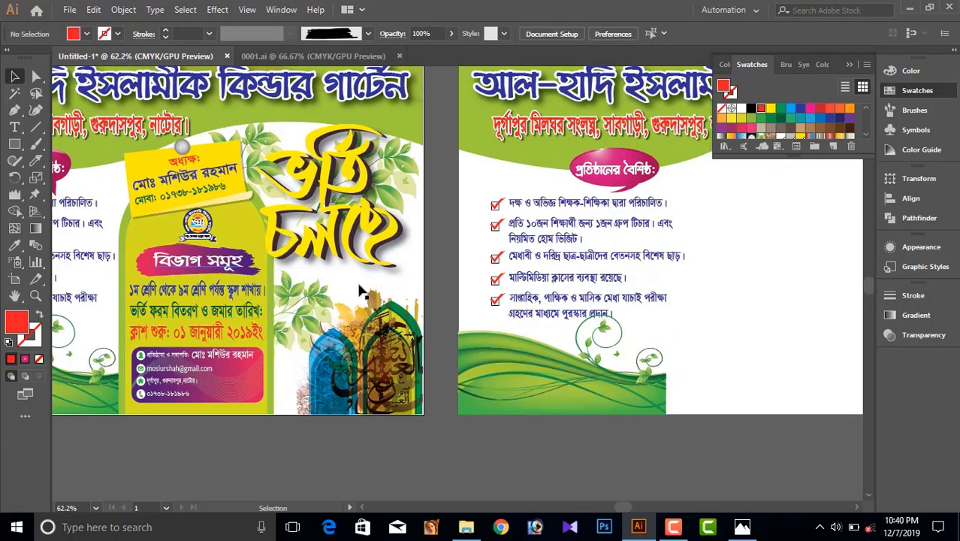
drag(558, 403, 322, 406)
drag(471, 251, 582, 236)
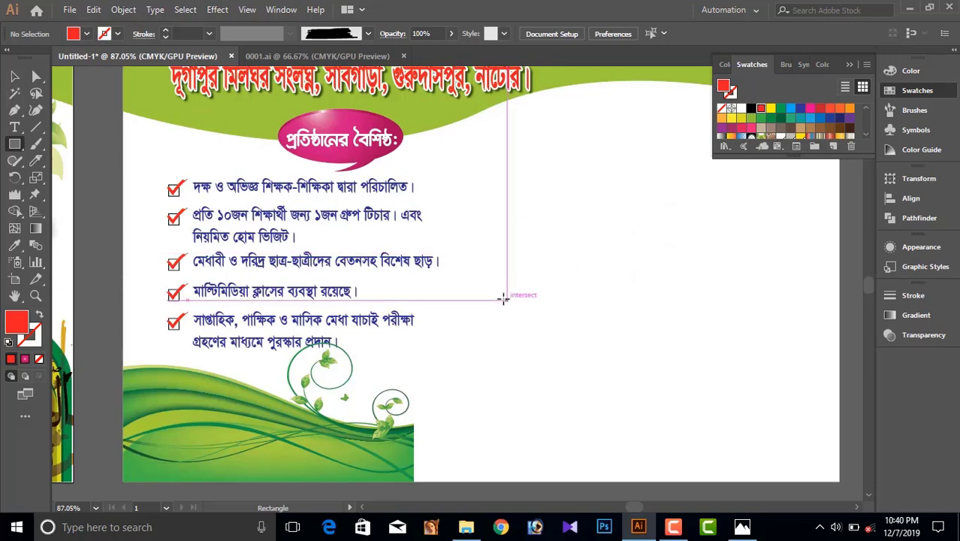
Draw a tall red rectangle to the right of the feature list.
alt+click(558, 296)
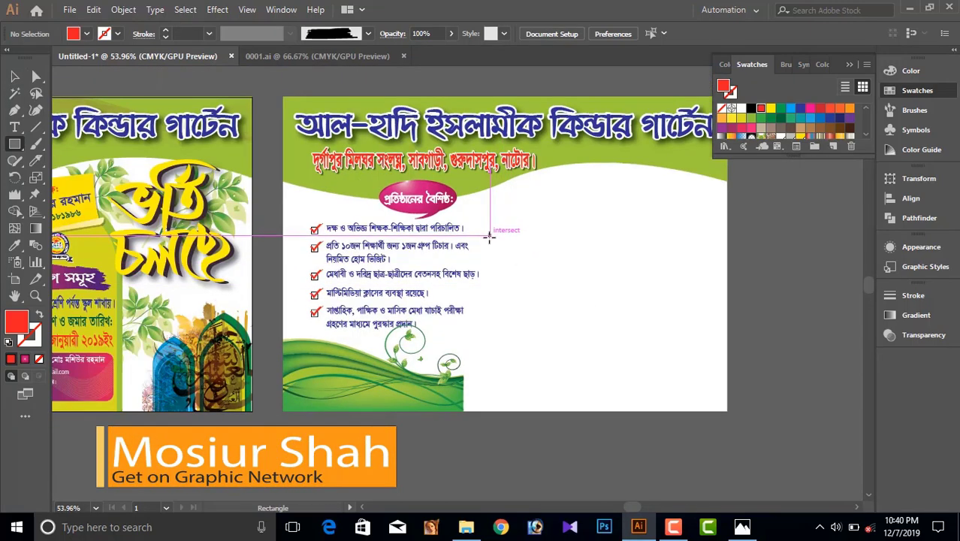
drag(486, 226, 608, 410)
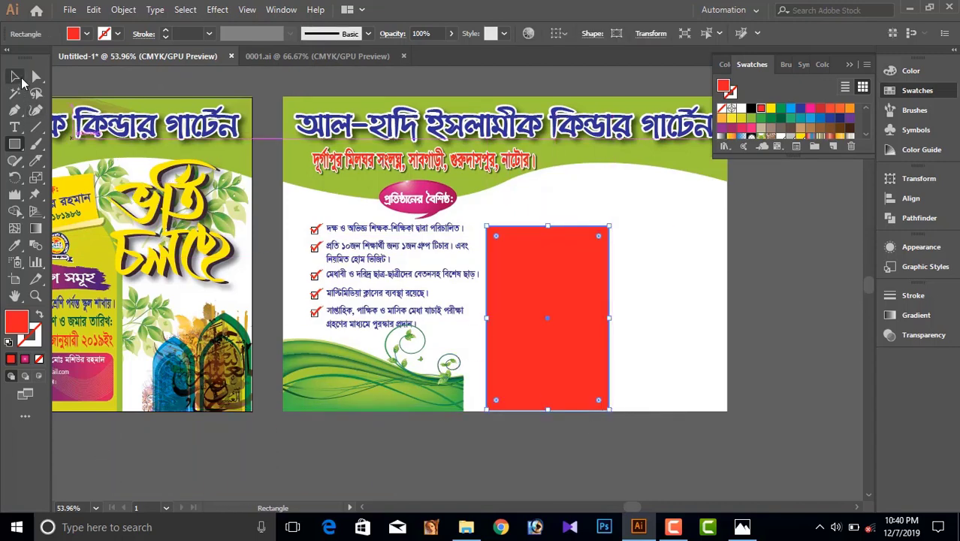
click(36, 76)
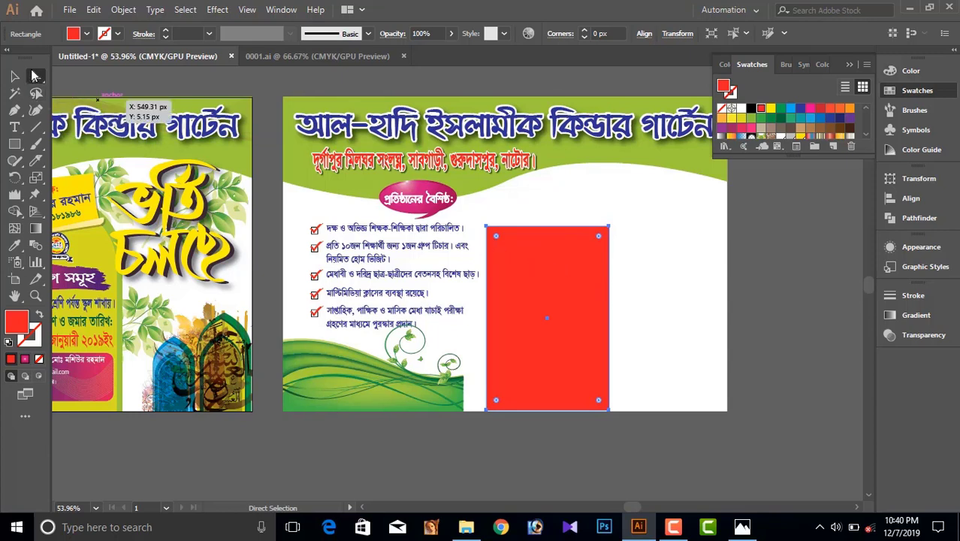
click(485, 212)
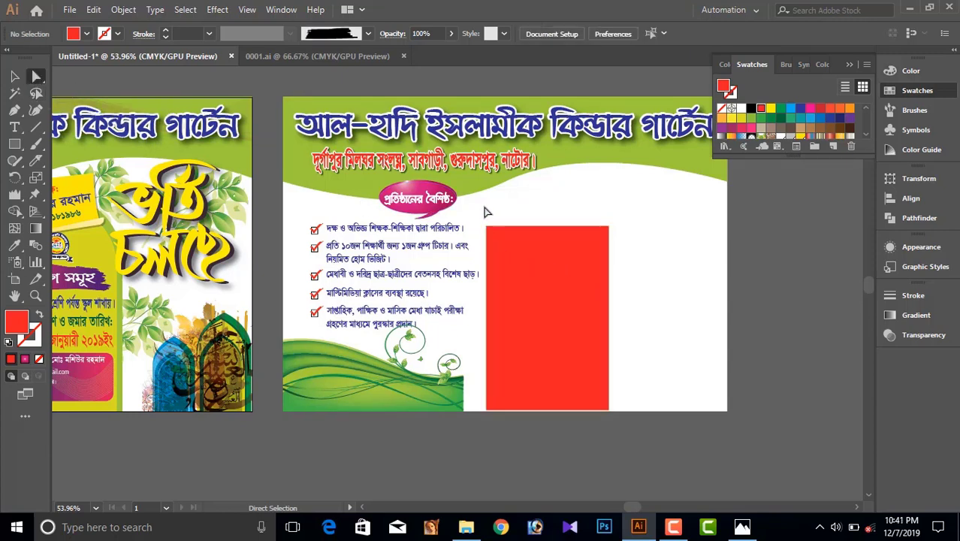
Round the rectangle's top two corners to 116.01 px, forming an arch.
drag(630, 242, 628, 240)
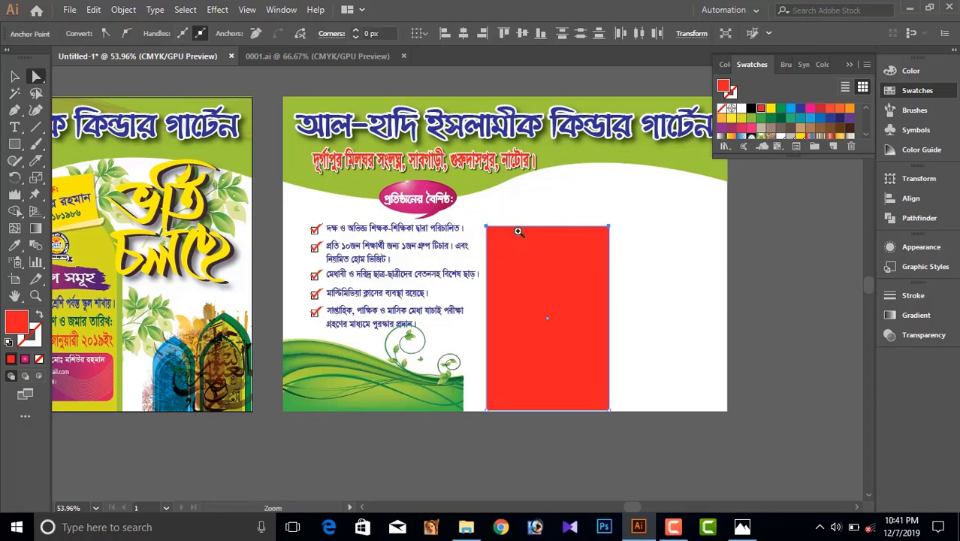
drag(519, 232, 676, 315)
drag(495, 304, 361, 258)
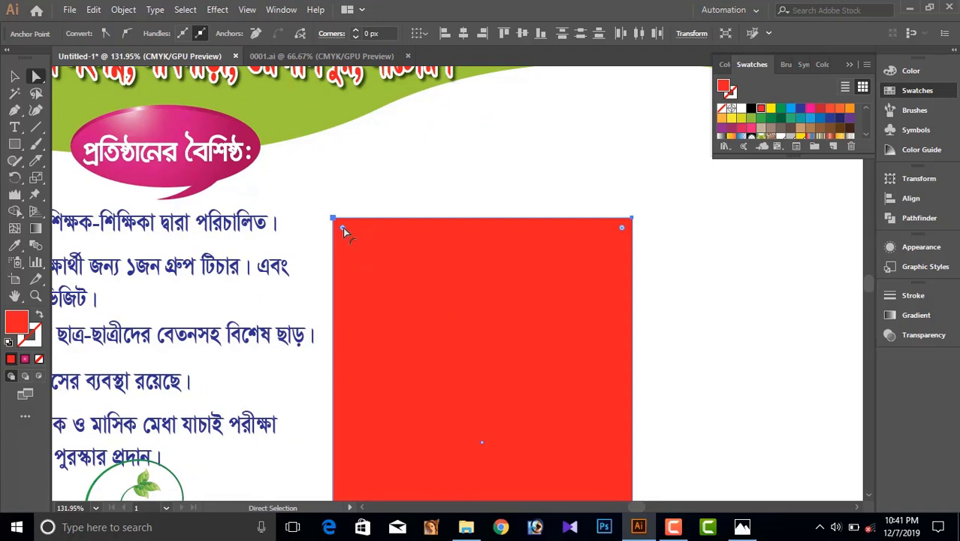
drag(343, 227, 482, 401)
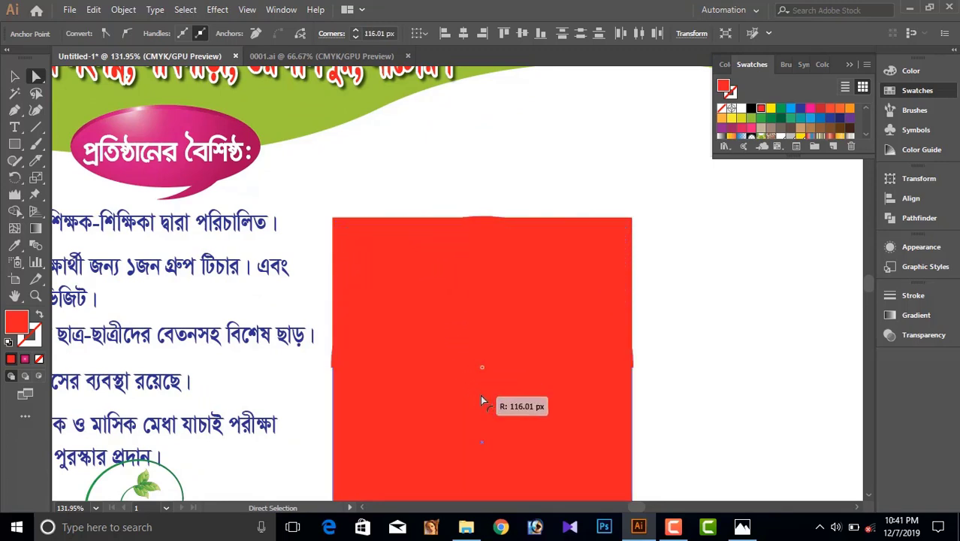
drag(482, 400, 495, 398)
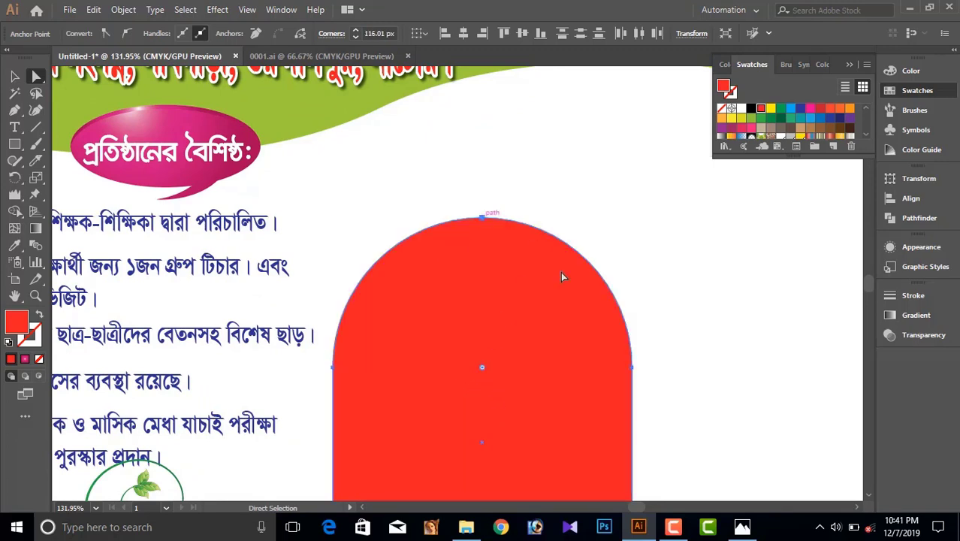
click(14, 76)
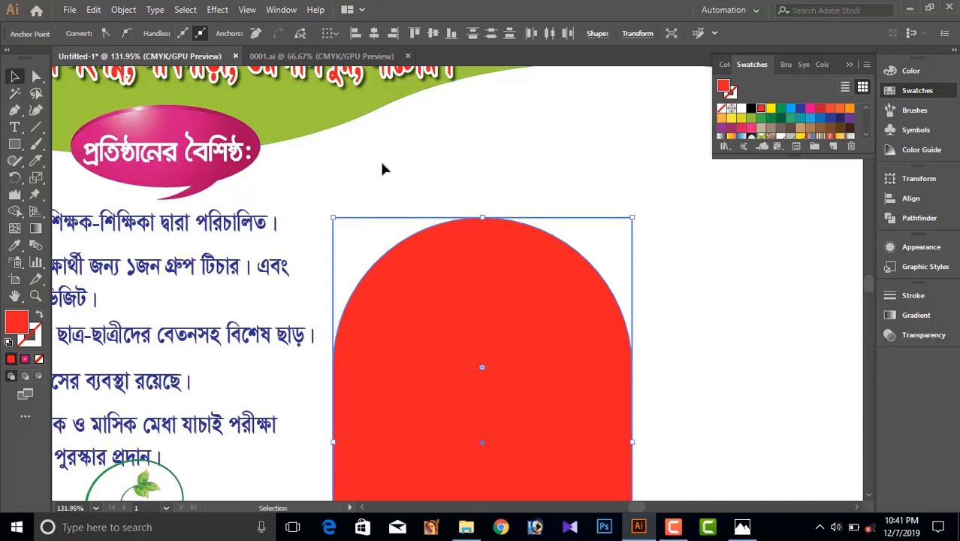
Nudge the bullet list slightly left and the red arch slightly right with Shift+arrows.
click(381, 169)
key(z)
drag(632, 279, 445, 418)
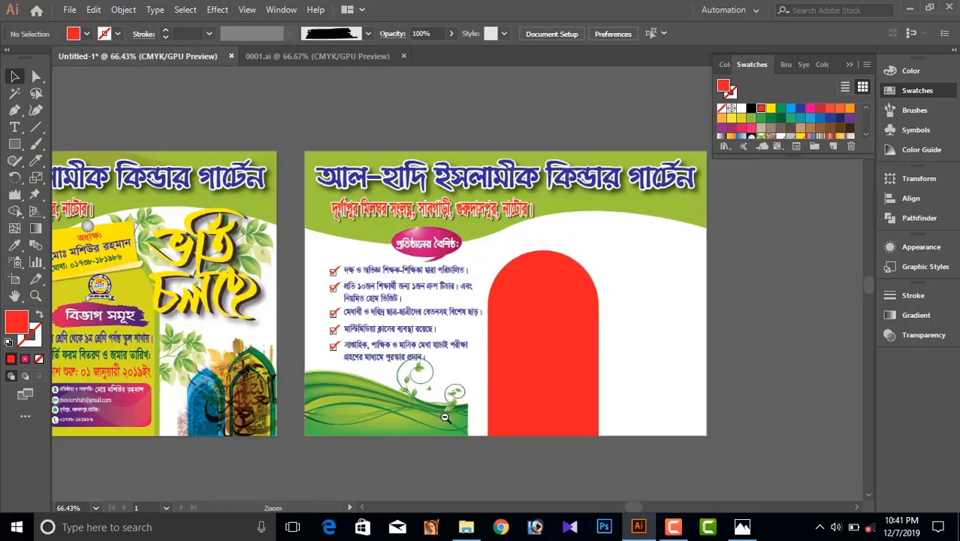
alt+click(444, 417)
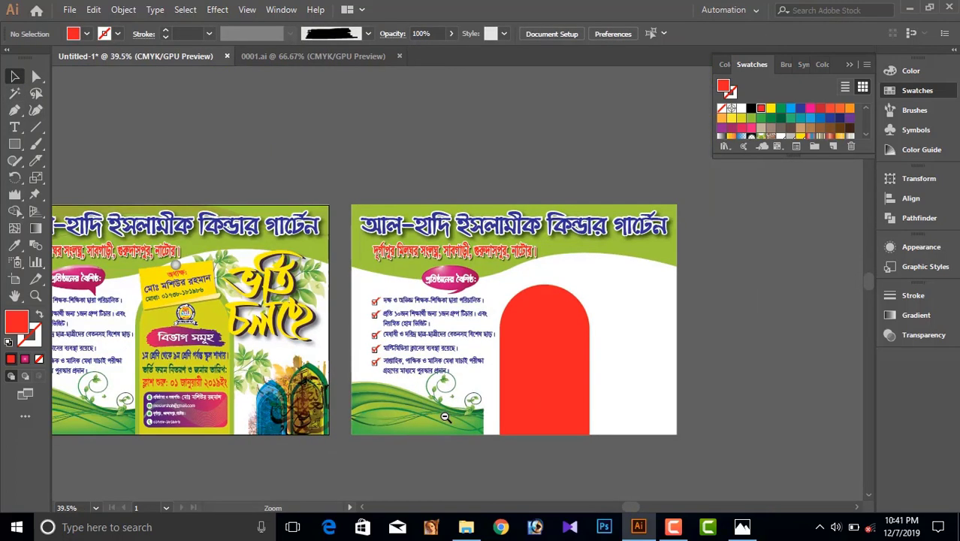
click(546, 362)
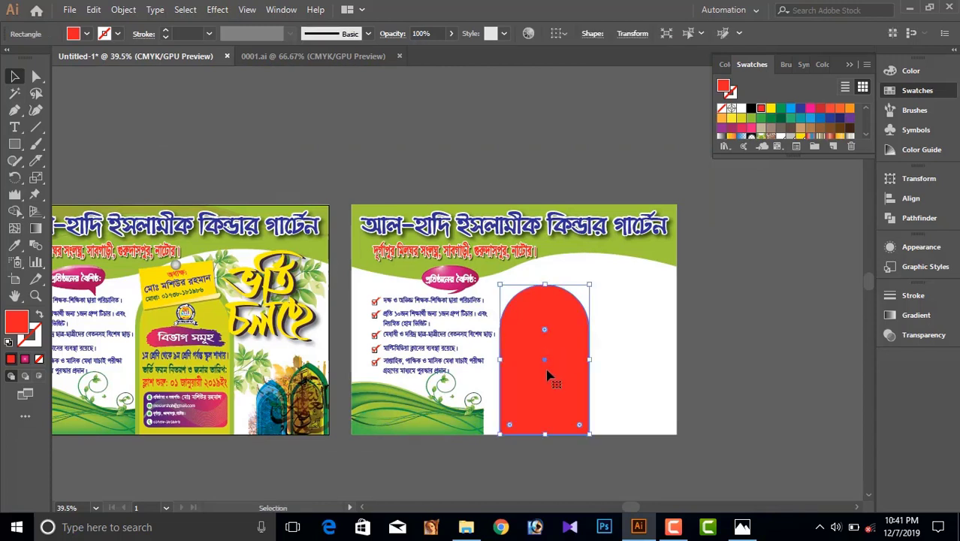
click(477, 402)
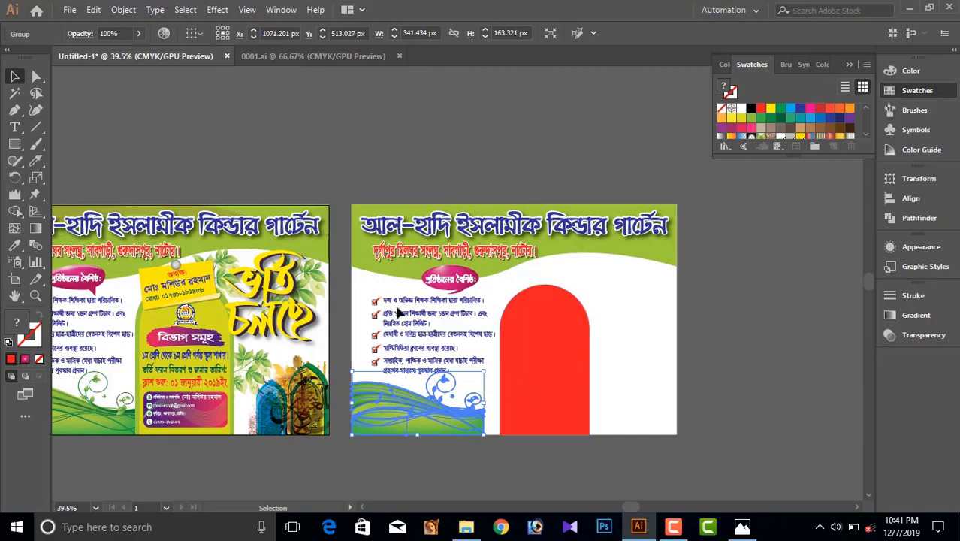
click(403, 378)
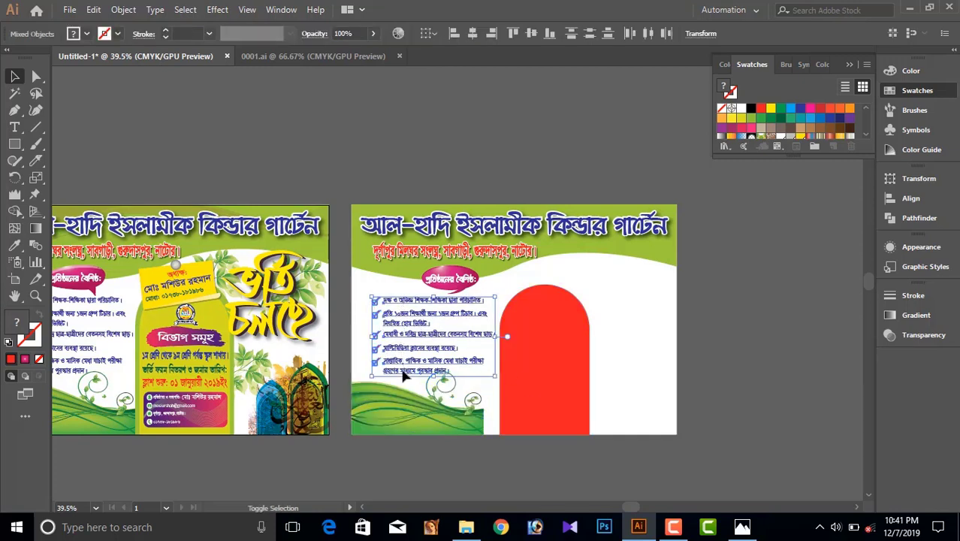
key(shift+Left)
key(shift+Left)
key(shift+Left)
key(shift+Right)
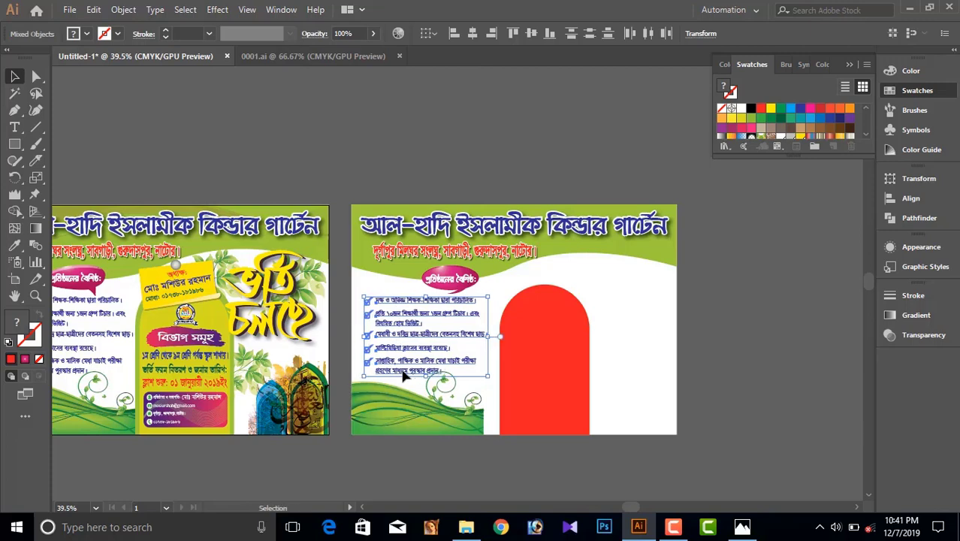
scroll(490, 339, up, 5)
click(465, 333)
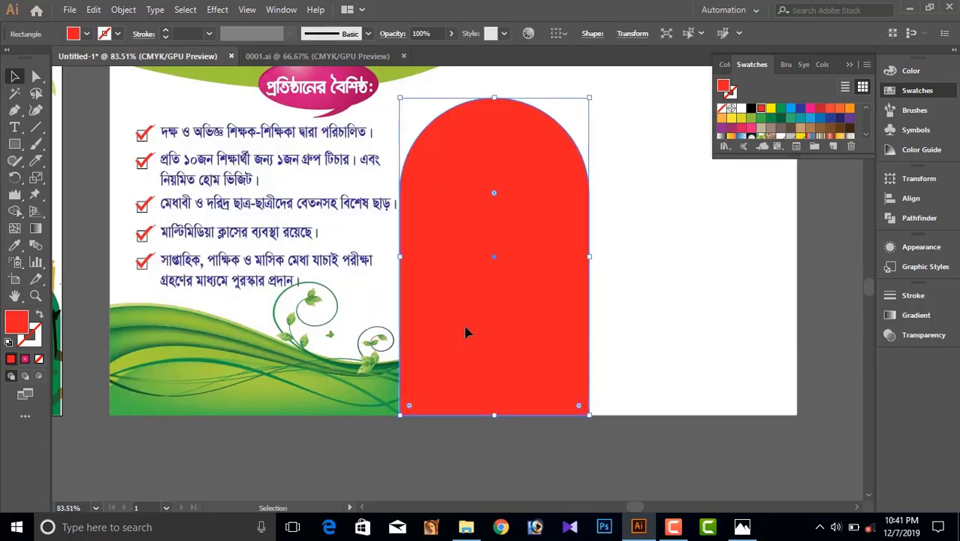
key(shift+Right)
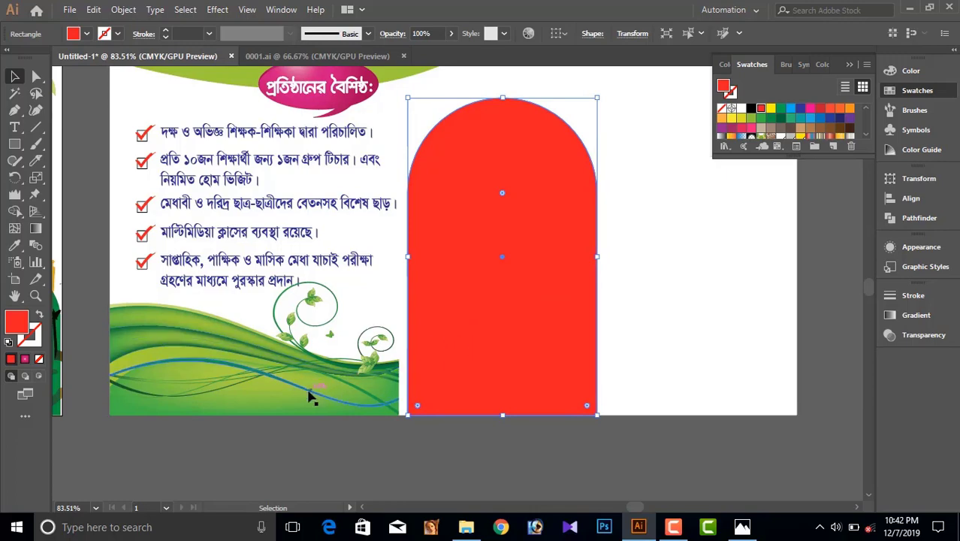
Stretch the green wave graphic to 353.736 px wide so it meets the arch.
click(311, 397)
drag(397, 349, 407, 349)
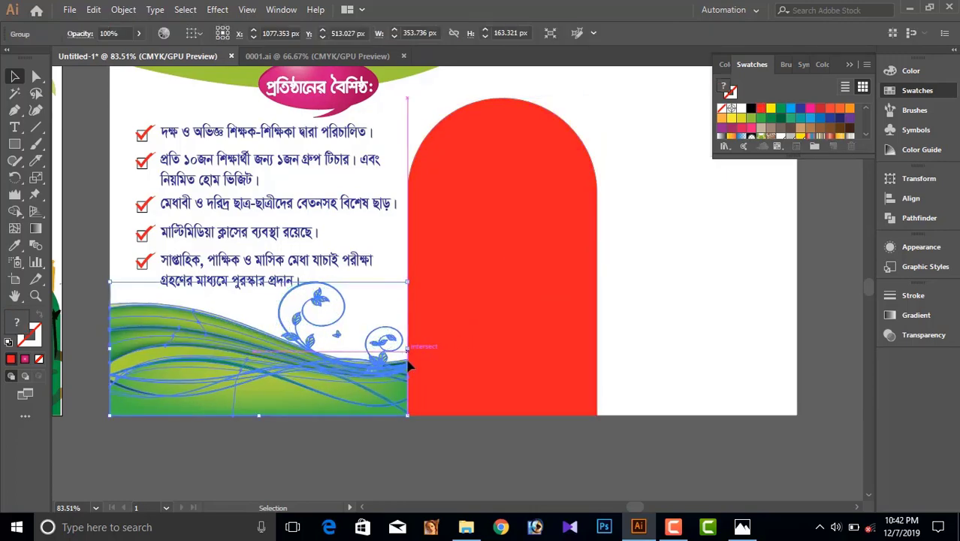
click(429, 455)
scroll(450, 393, down, 3)
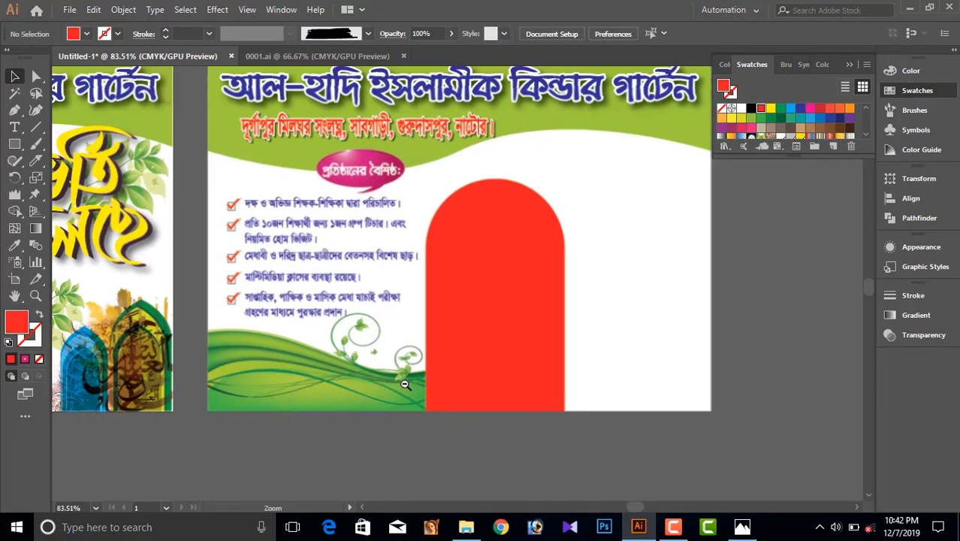
scroll(480, 332, down, 2)
scroll(511, 311, up, 4)
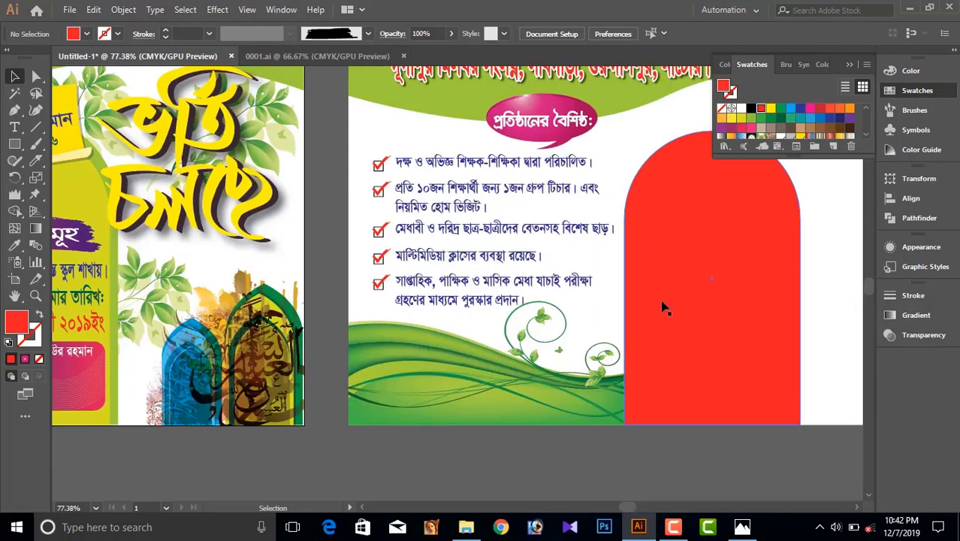
Eyedropper the leaf green from the left artwork onto the red arch.
click(658, 303)
key(i)
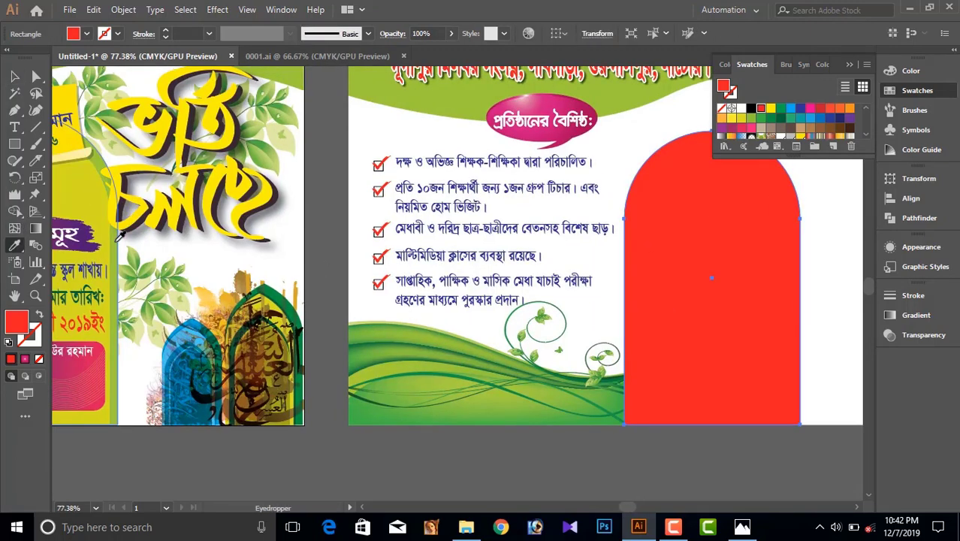
click(117, 235)
click(14, 79)
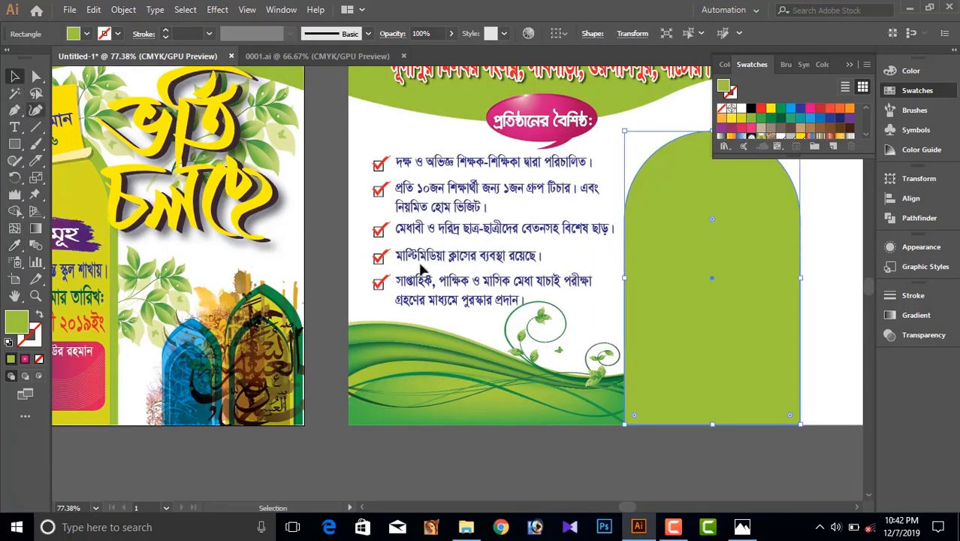
scroll(617, 251, right, 3)
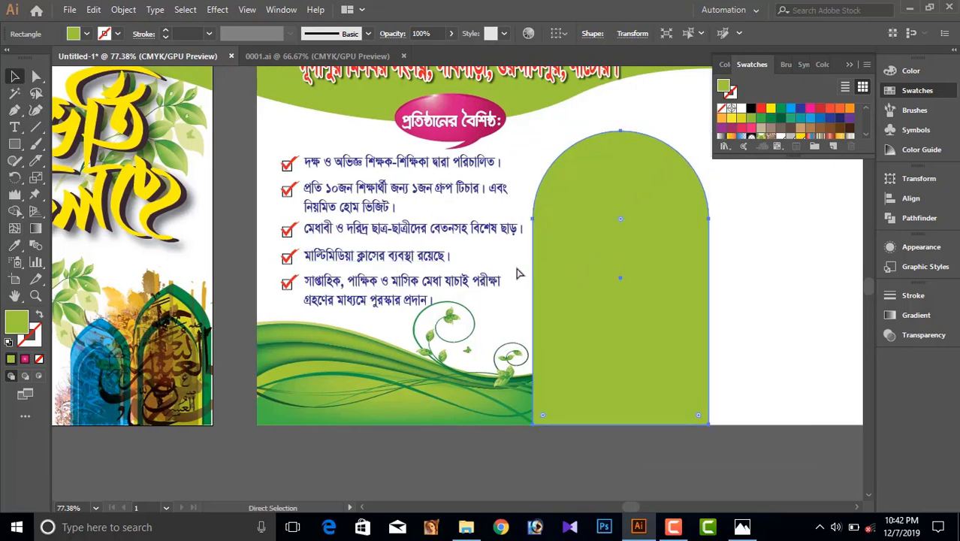
Resize the green arch's height and widen it slightly to the right.
key(v)
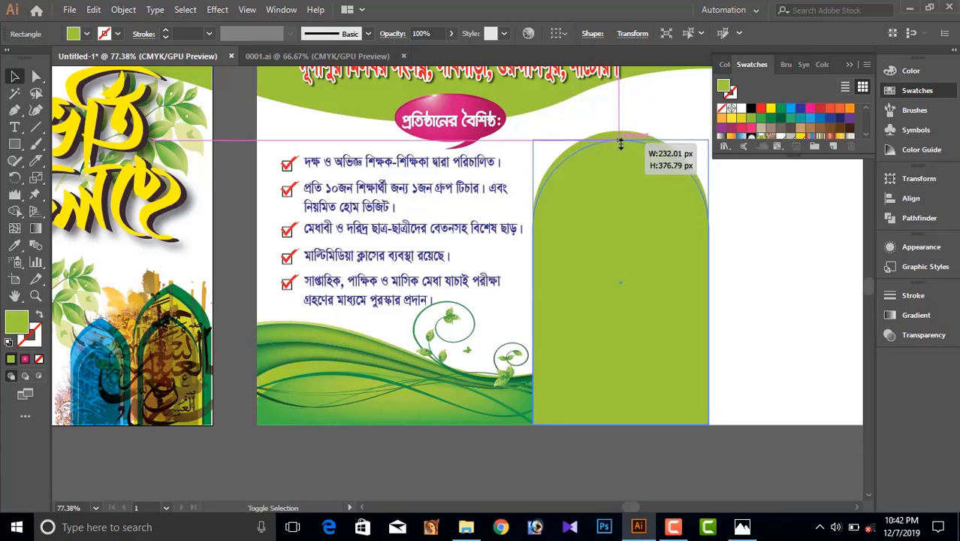
mouse_move(621, 133)
mouse_down()
mouse_move(621, 145)
mouse_move(620, 133)
mouse_up()
drag(709, 277, 715, 278)
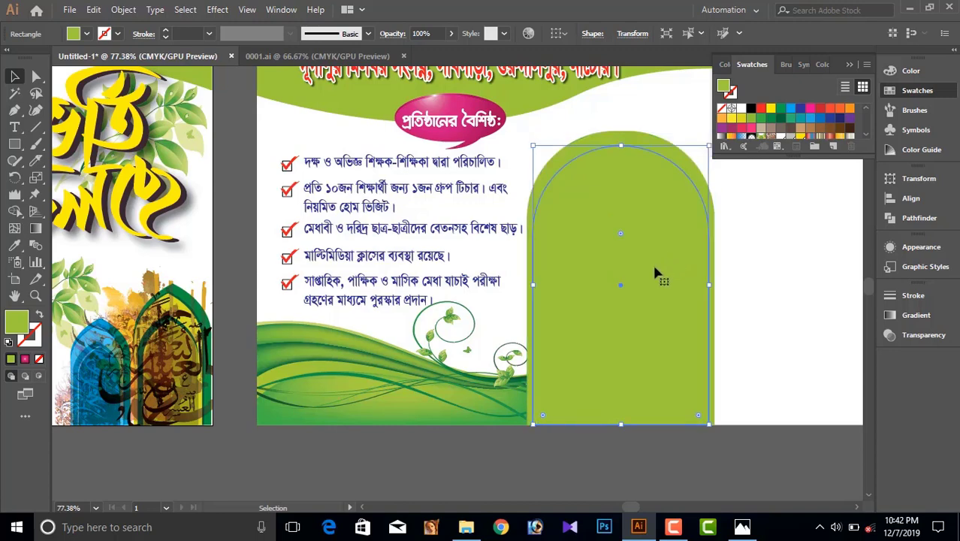
scroll(552, 278, down, 3)
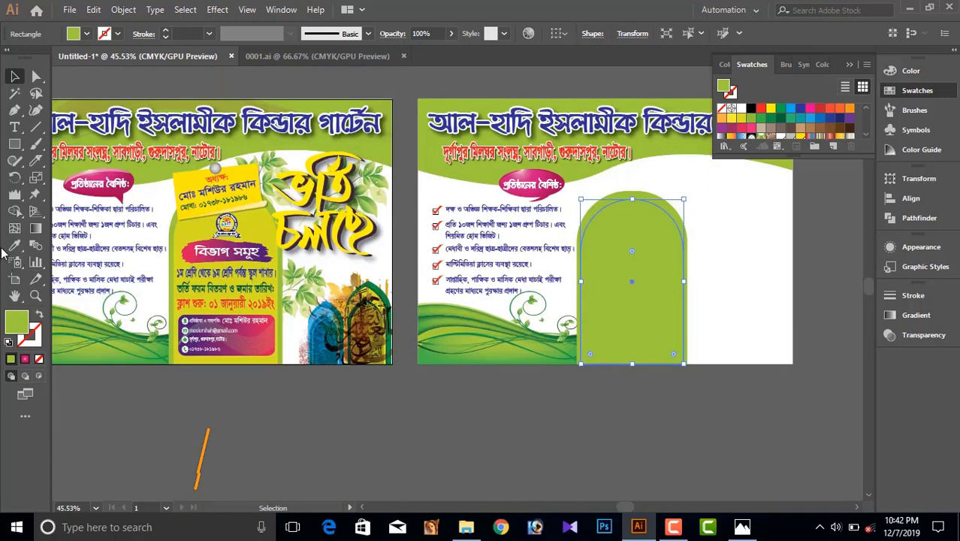
Fill the arch with the principal label's yellow, leaving a lime-green border.
key(i)
click(200, 225)
key(v)
key(ctrl+shift+a)
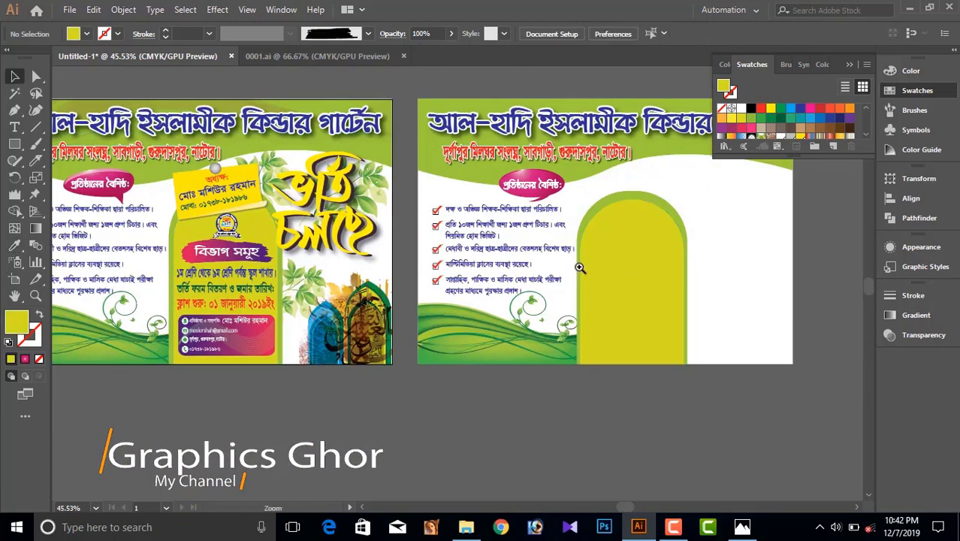
scroll(578, 266, up, 2)
scroll(489, 299, left, 5)
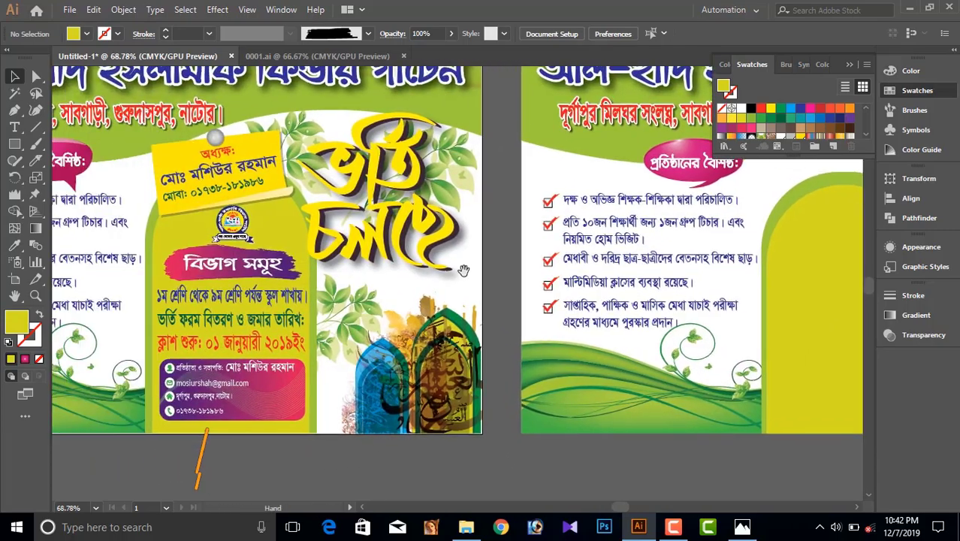
scroll(487, 295, left, 5)
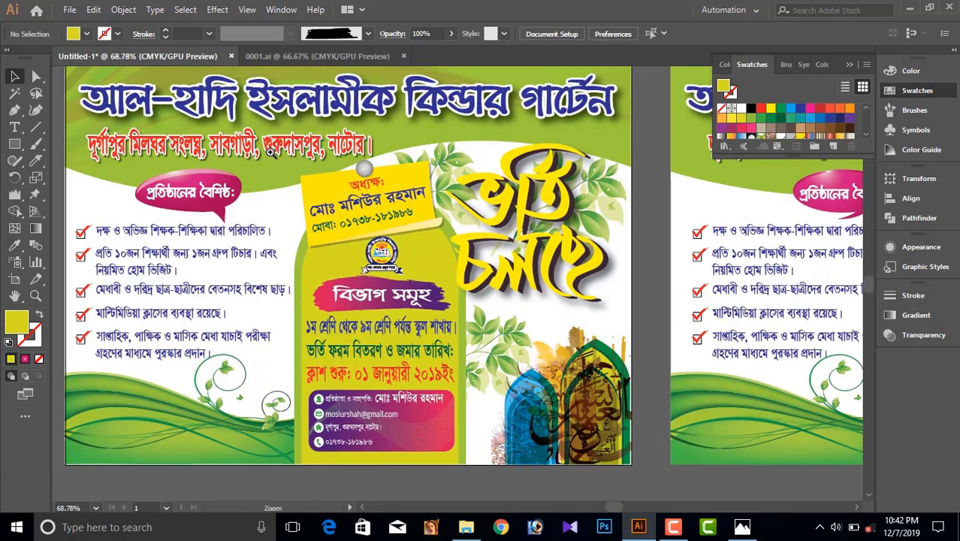
mouse_move(268, 154)
mouse_down()
mouse_move(501, 231)
mouse_move(501, 194)
mouse_up()
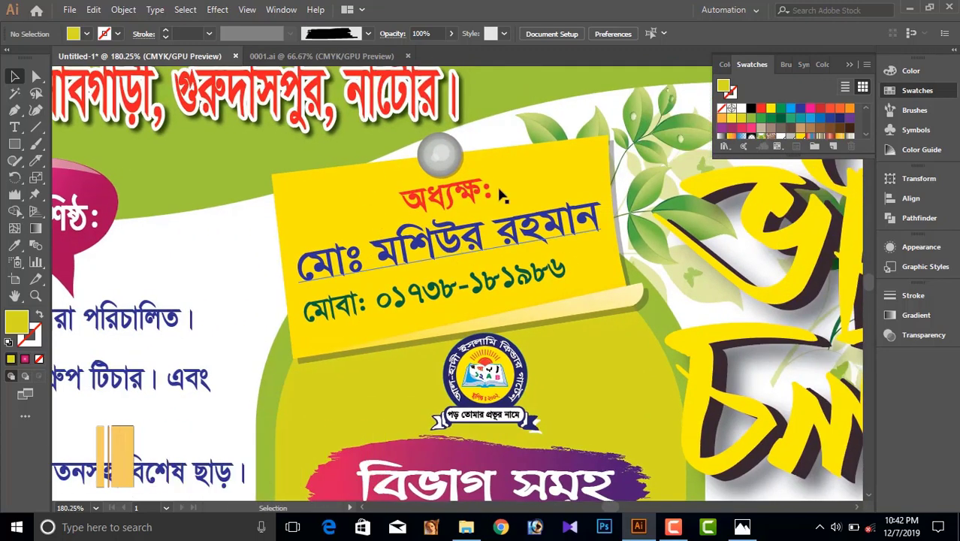
mouse_move(429, 150)
mouse_down()
mouse_move(397, 250)
mouse_move(473, 241)
mouse_up()
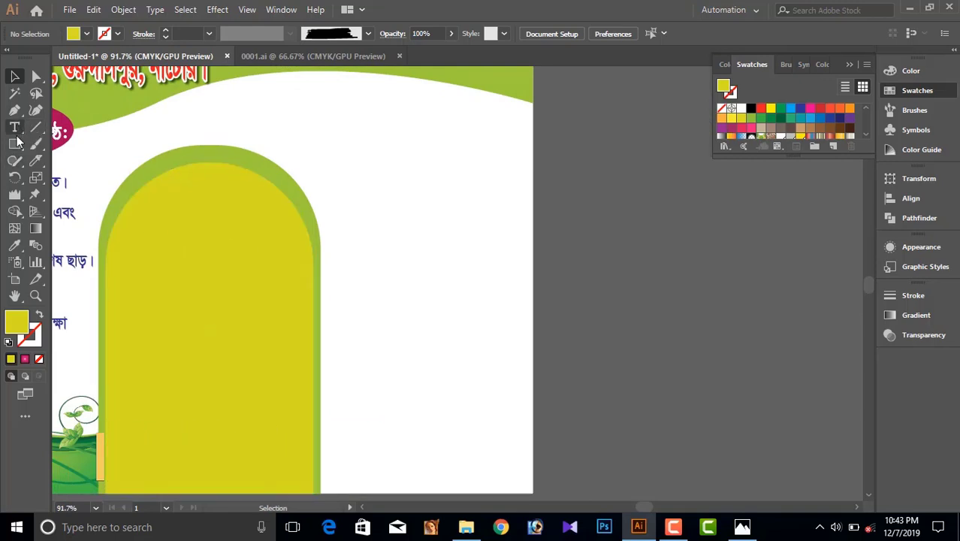
Pen-draw a closed yellow shape right of the arch with an inward-curved right edge.
key(p)
click(364, 245)
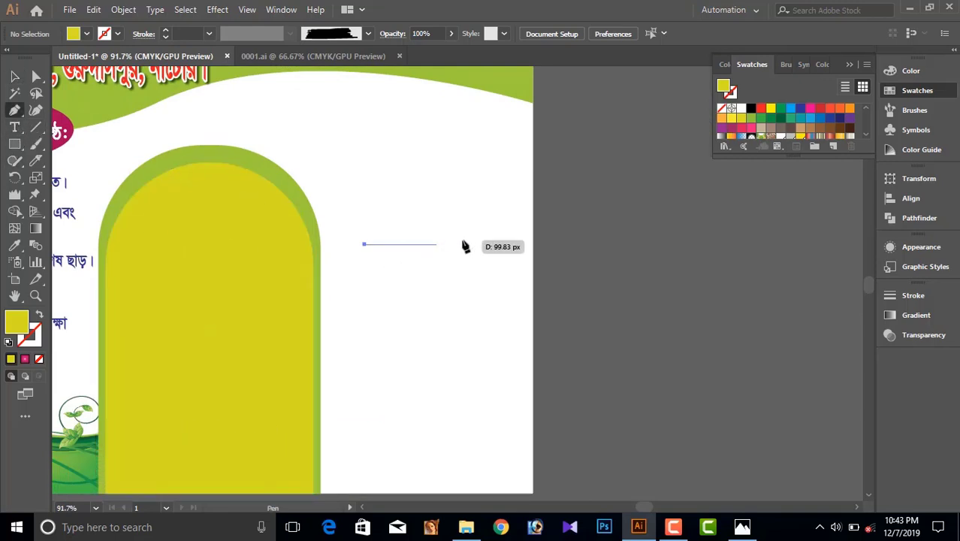
click(505, 244)
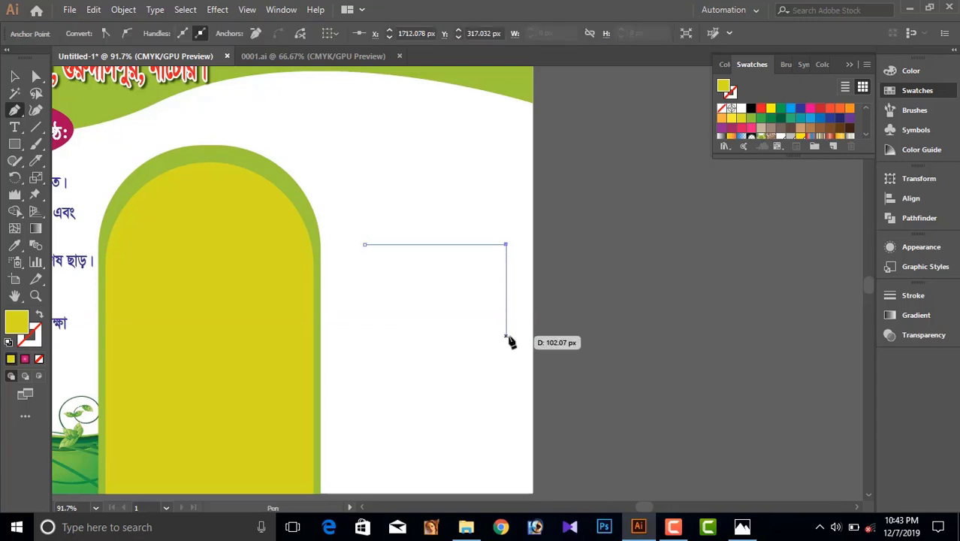
drag(506, 336, 514, 361)
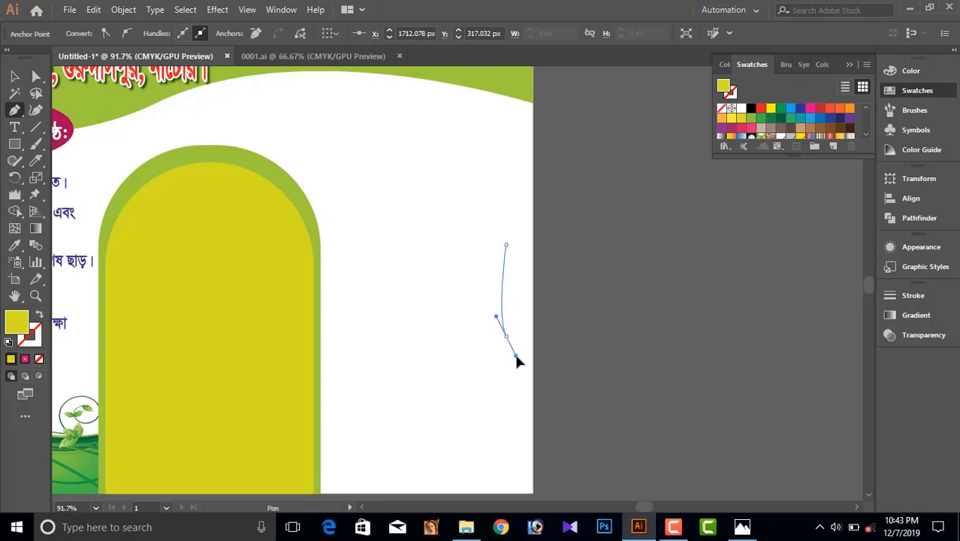
click(363, 244)
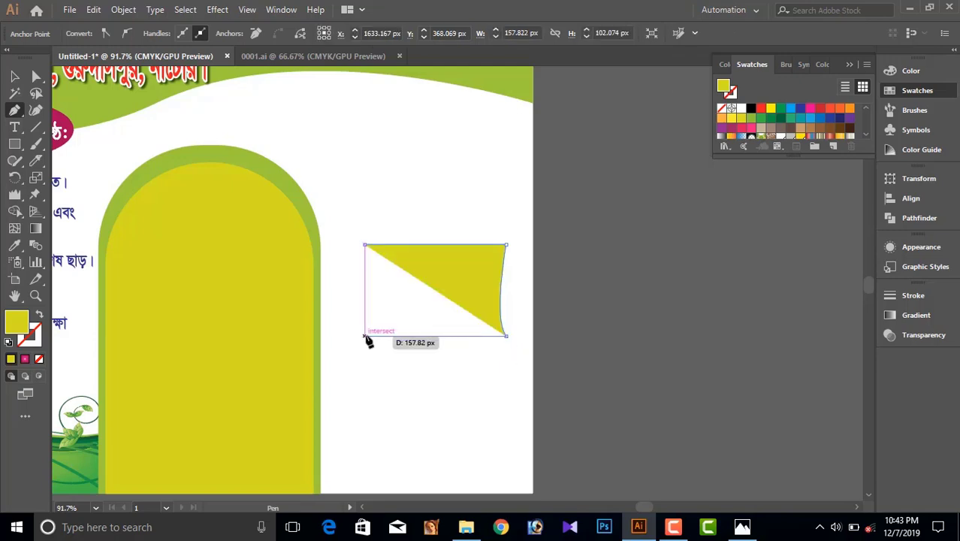
click(365, 337)
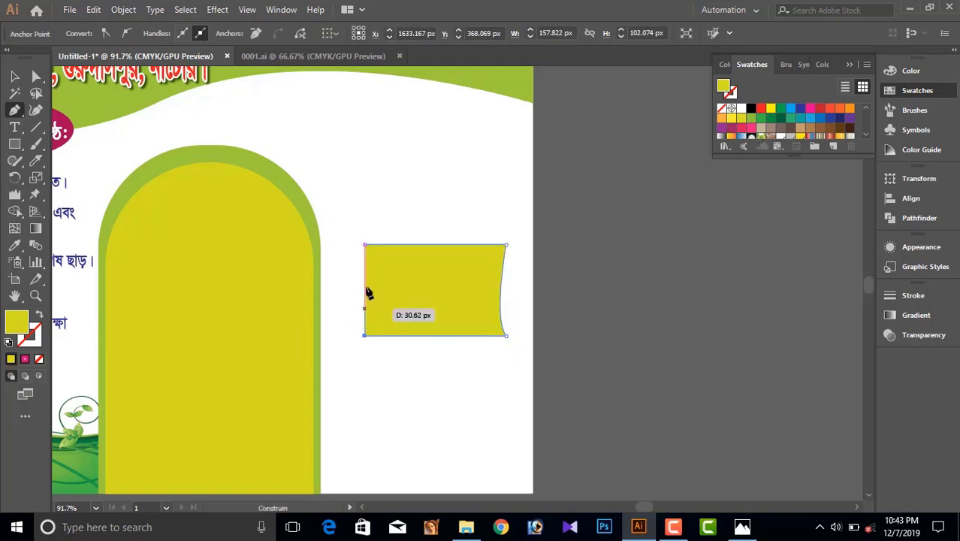
click(364, 245)
key(v)
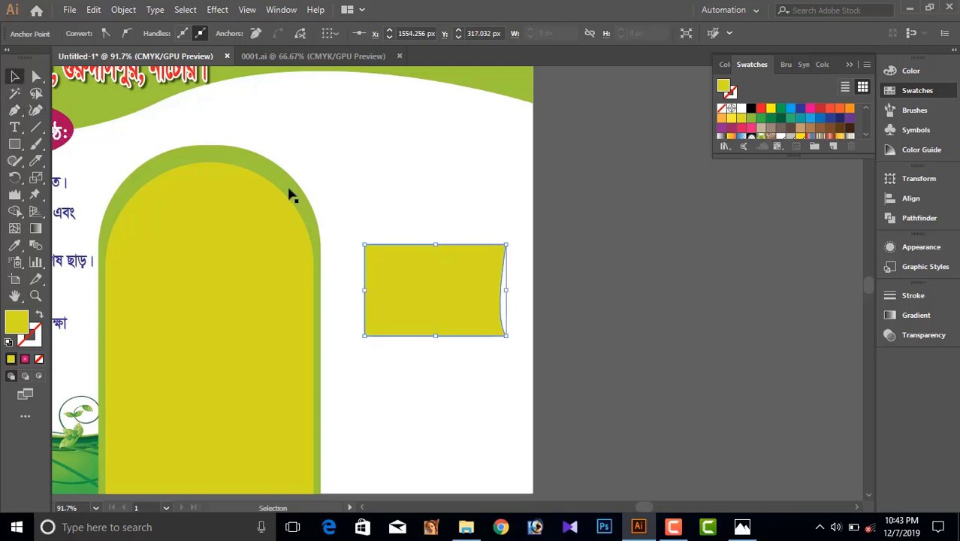
Select the new yellow shape and zoom in on it.
click(456, 207)
click(459, 307)
key(ctrl+space)
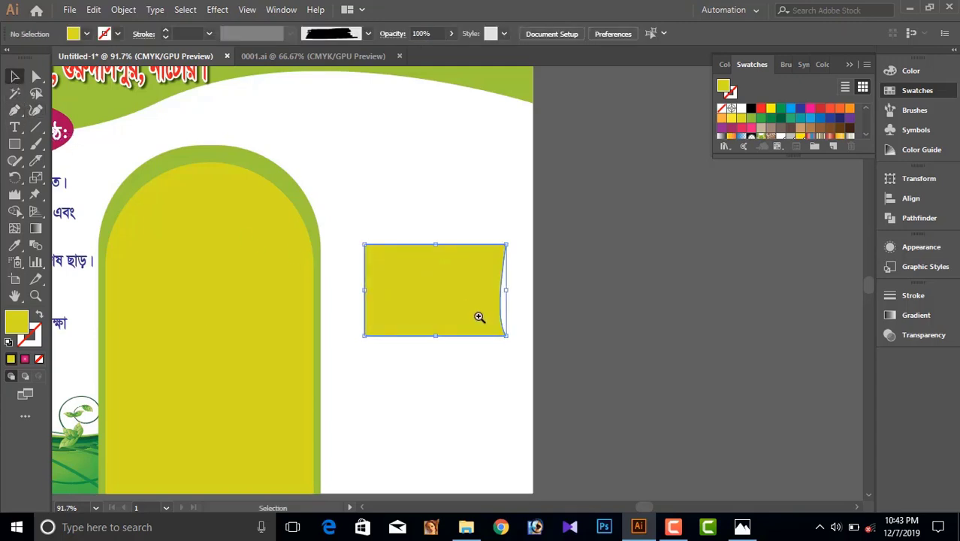
drag(465, 310, 506, 340)
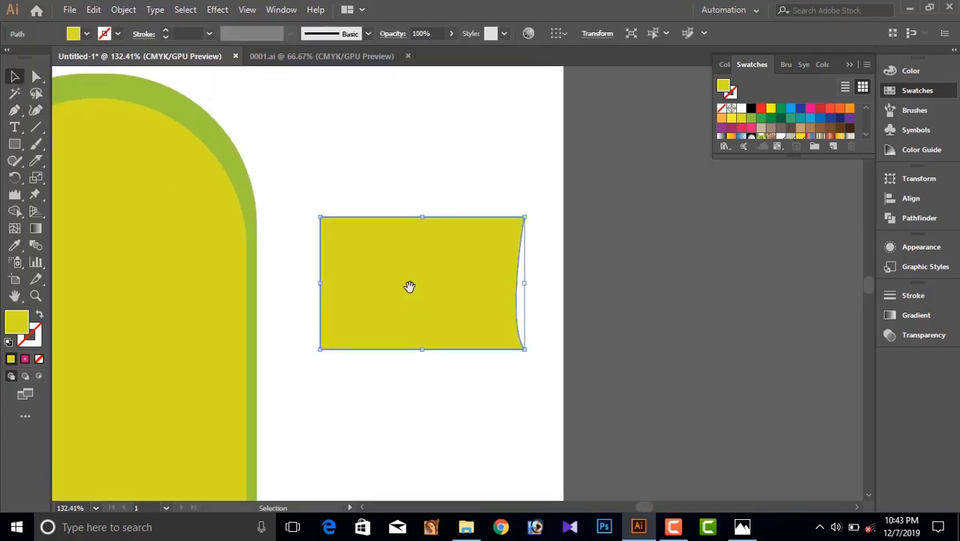
click(456, 359)
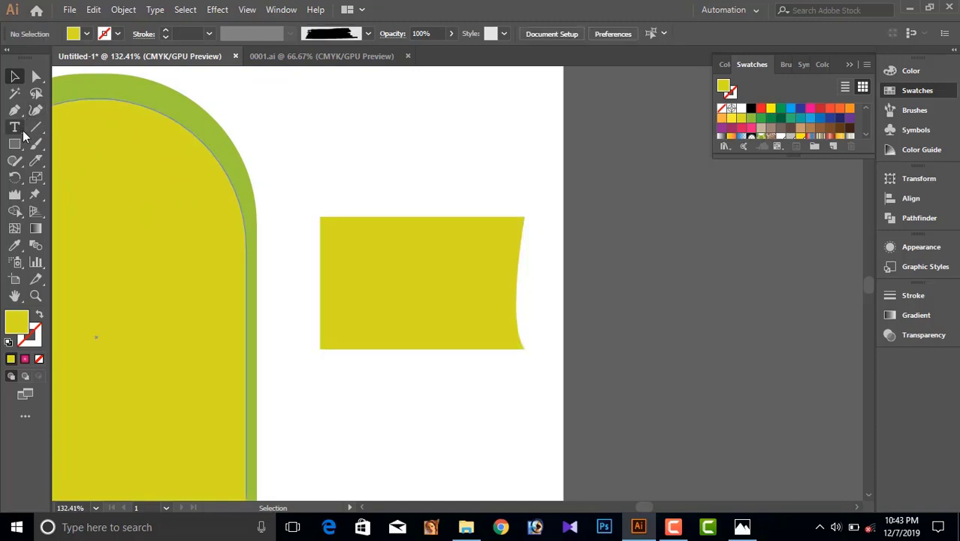
click(15, 110)
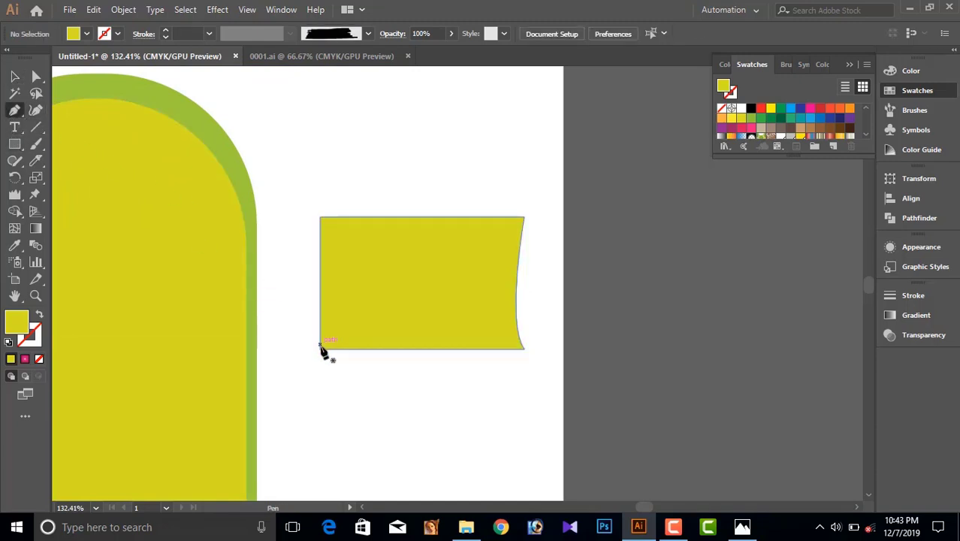
Pen-draw a thin closed curled sliver along the rectangle's bottom edge.
click(320, 349)
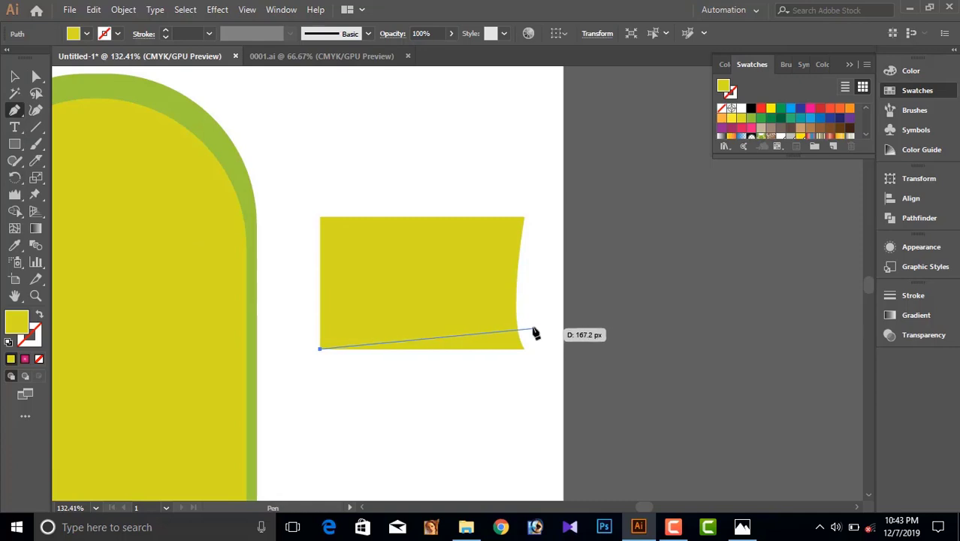
click(533, 326)
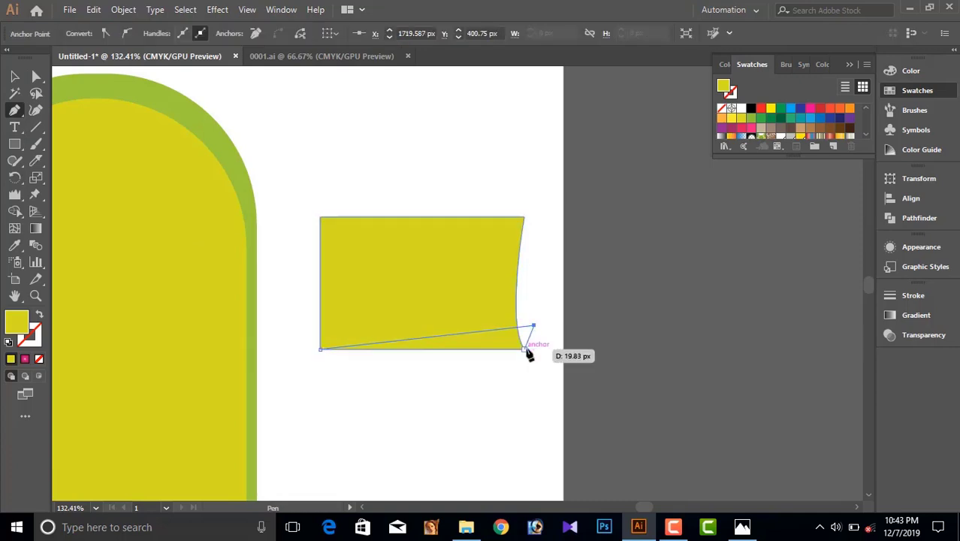
drag(524, 349, 499, 362)
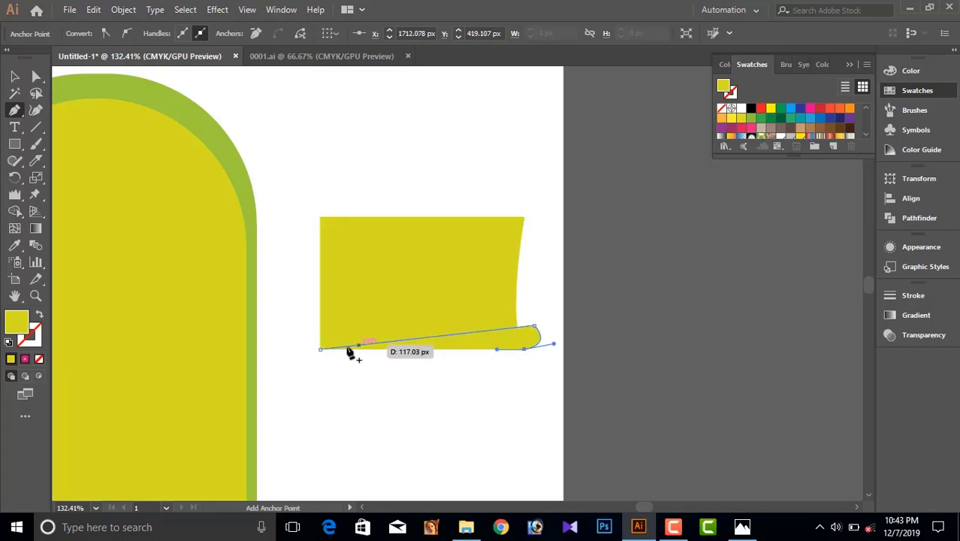
click(320, 349)
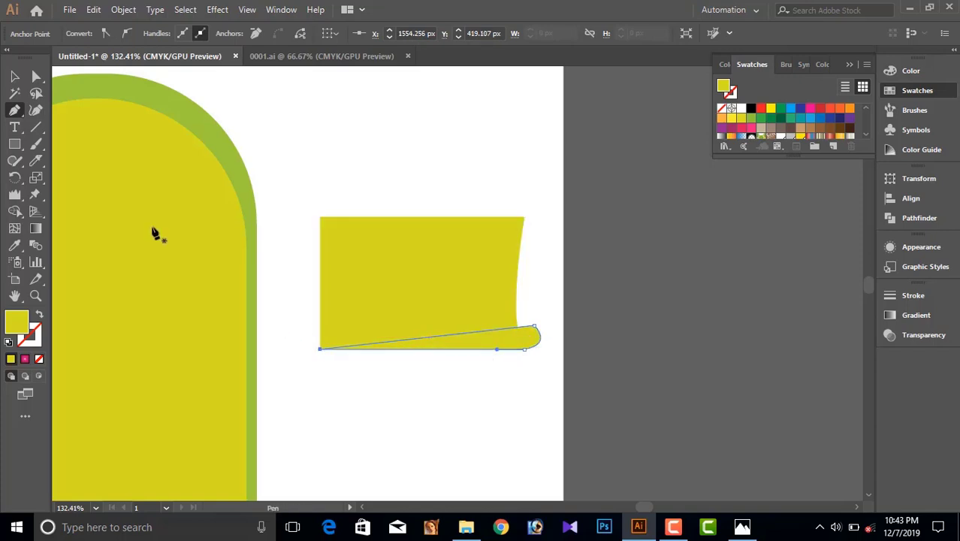
key(v)
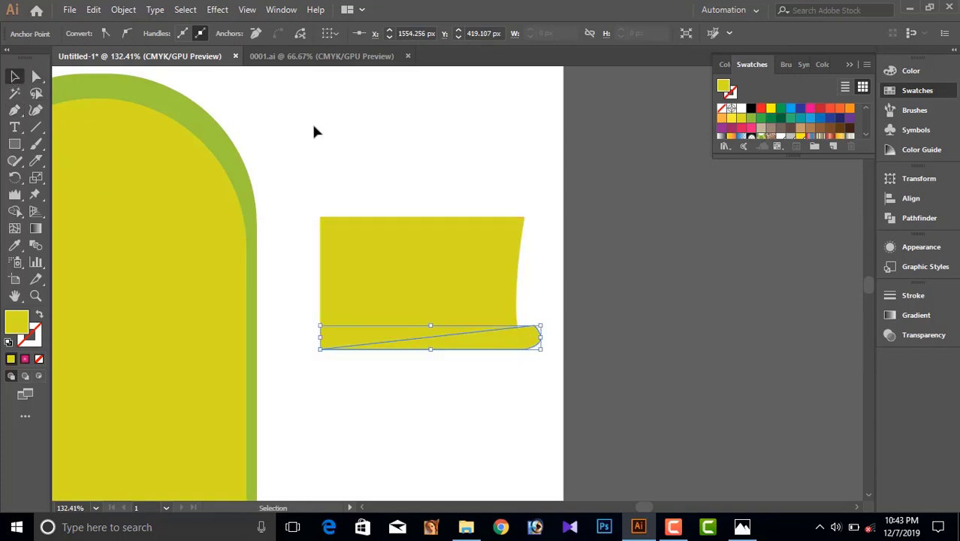
Zoom out to show the whole flyer and the neighbouring artboard.
click(339, 158)
drag(535, 330, 574, 328)
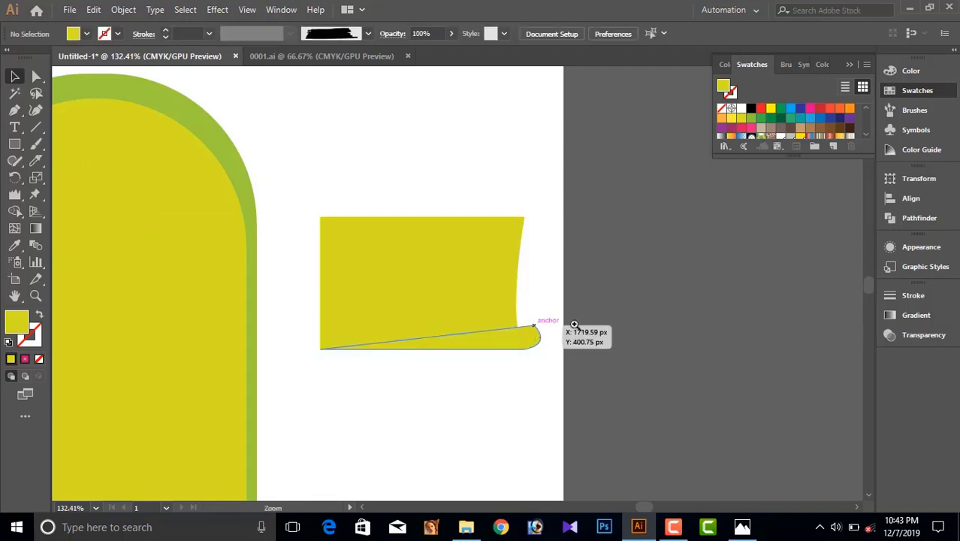
key(ctrl+z)
ctrl+alt+click(408, 275)
ctrl+alt+click(404, 275)
ctrl+alt+click(405, 275)
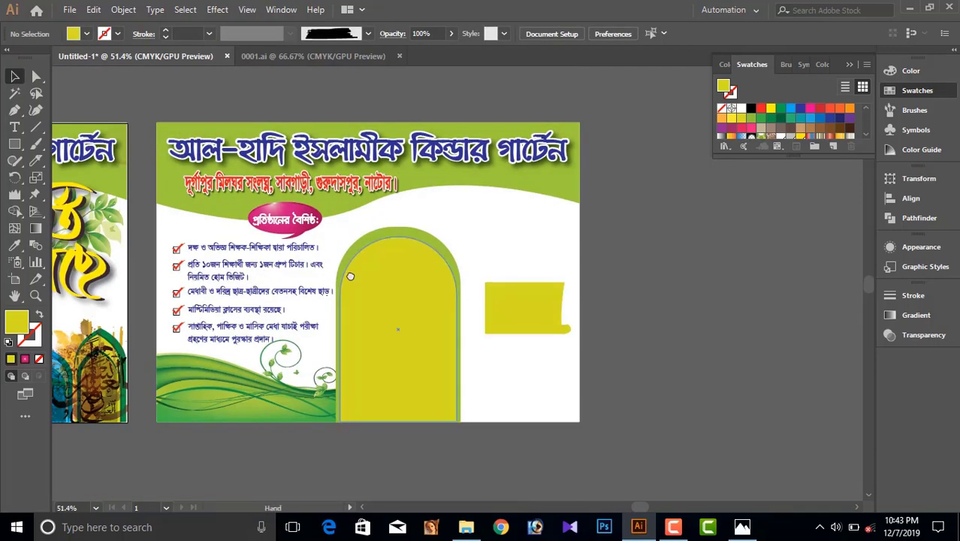
Eyedropper the sticky note's pale-yellow gradient onto the curled sliver.
ctrl+alt+click(350, 275)
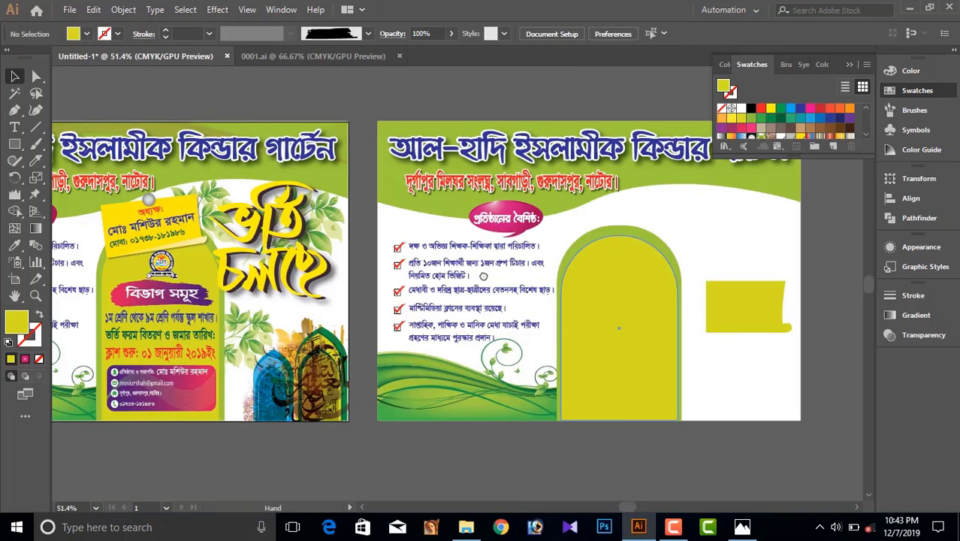
click(767, 335)
click(14, 244)
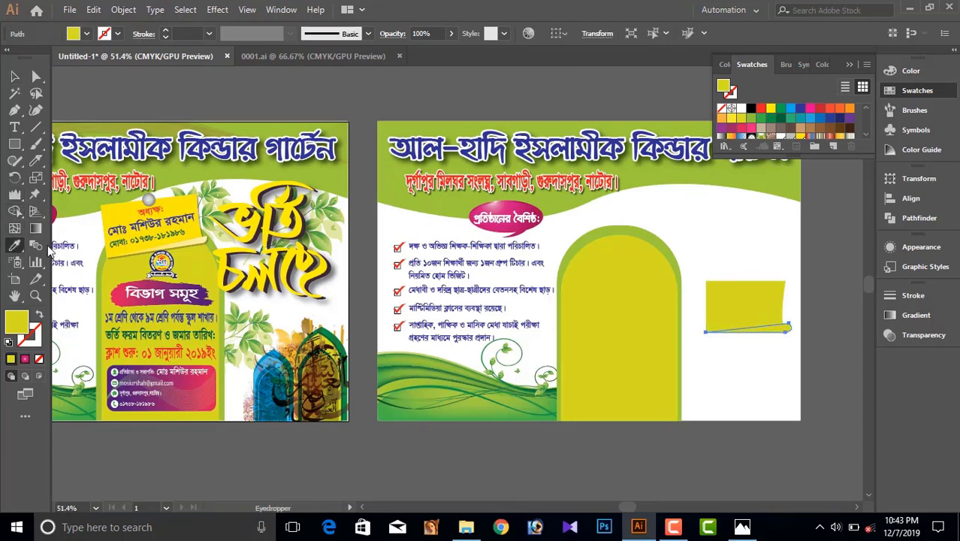
click(197, 242)
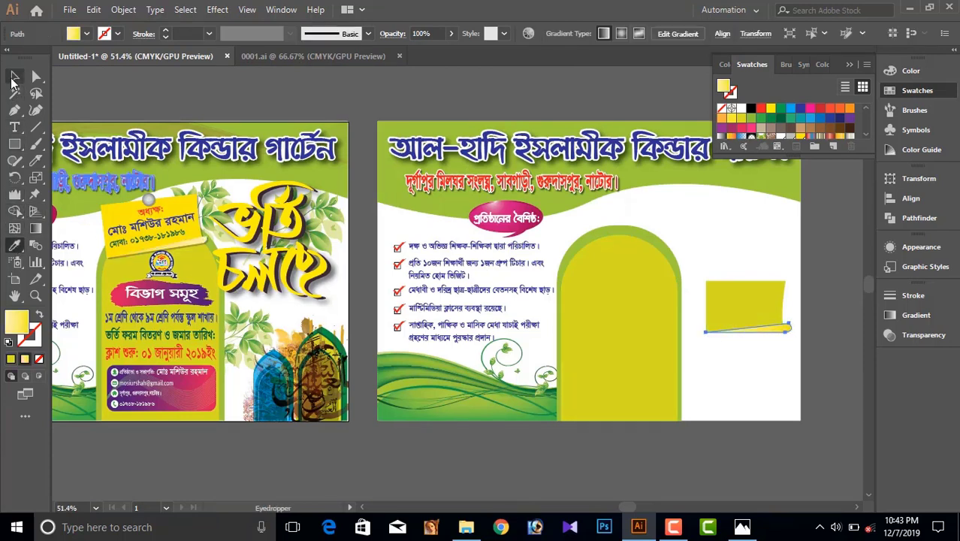
Give the banner rectangle the pinned note's bright yellow and zoom in.
click(665, 300)
key(v)
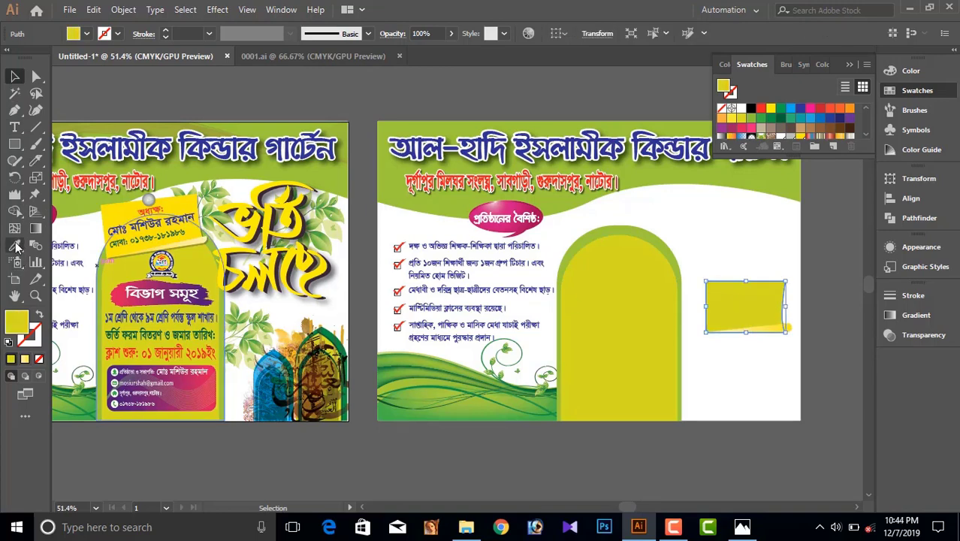
click(16, 246)
click(131, 217)
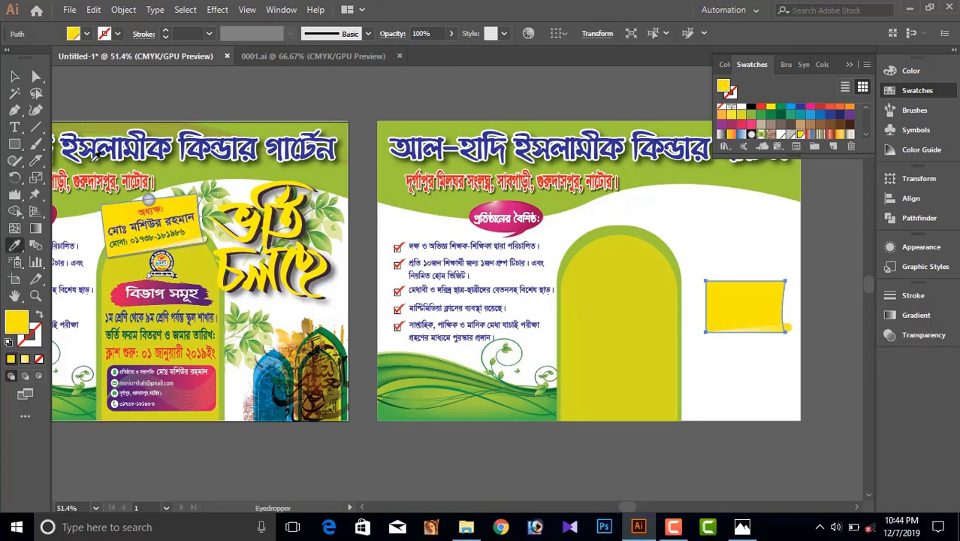
key(v)
scroll(659, 293, up, 4)
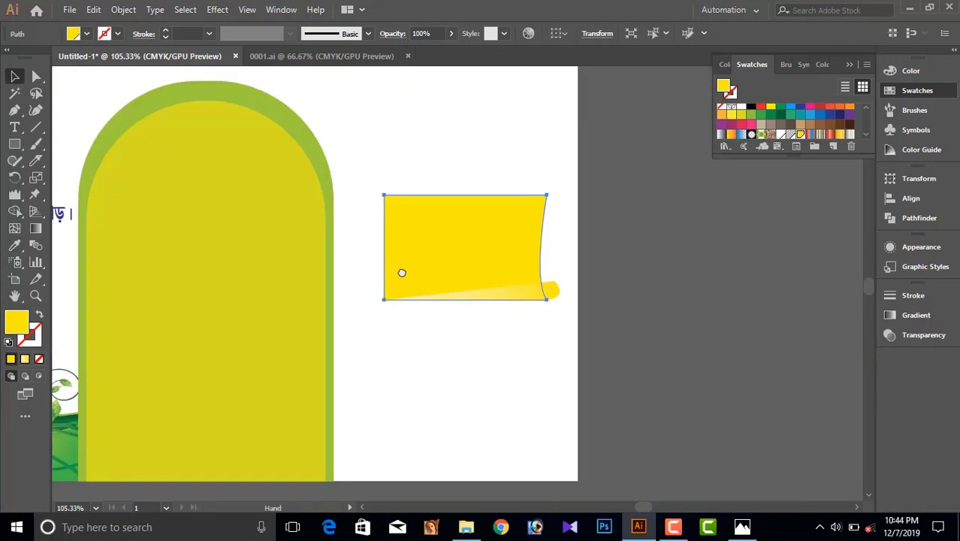
scroll(508, 306, up, 3)
Redraw the curled sliver's gradient with the Gradient tool so it runs top-to-bottom.
click(731, 332)
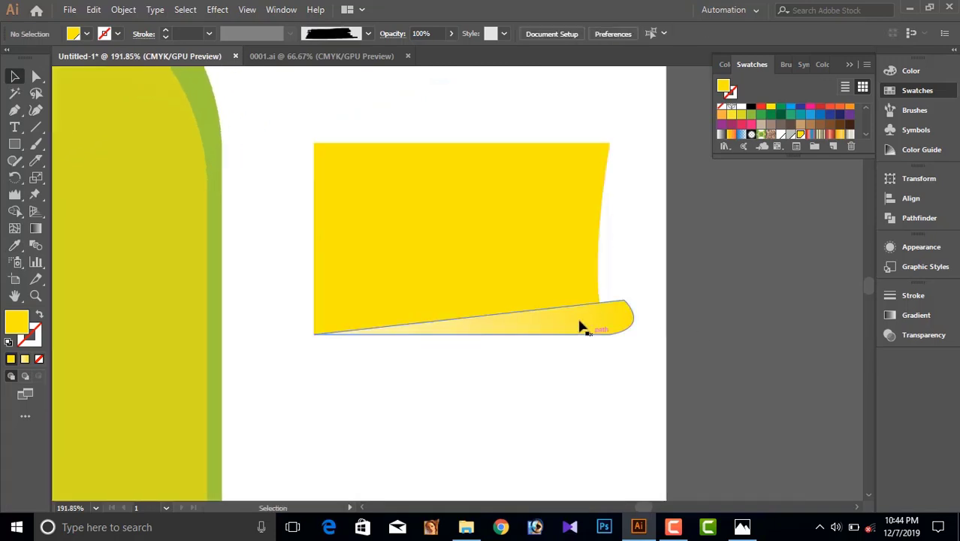
click(598, 323)
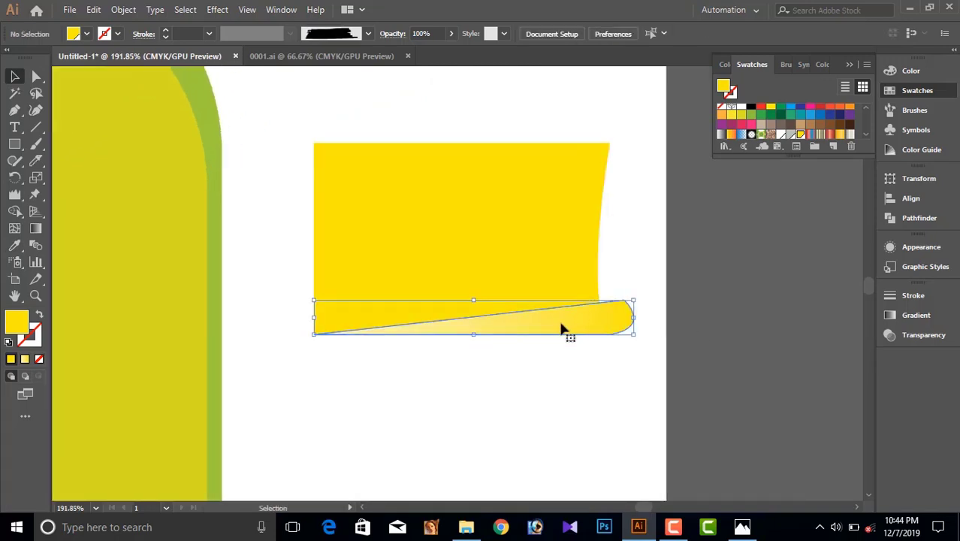
click(35, 228)
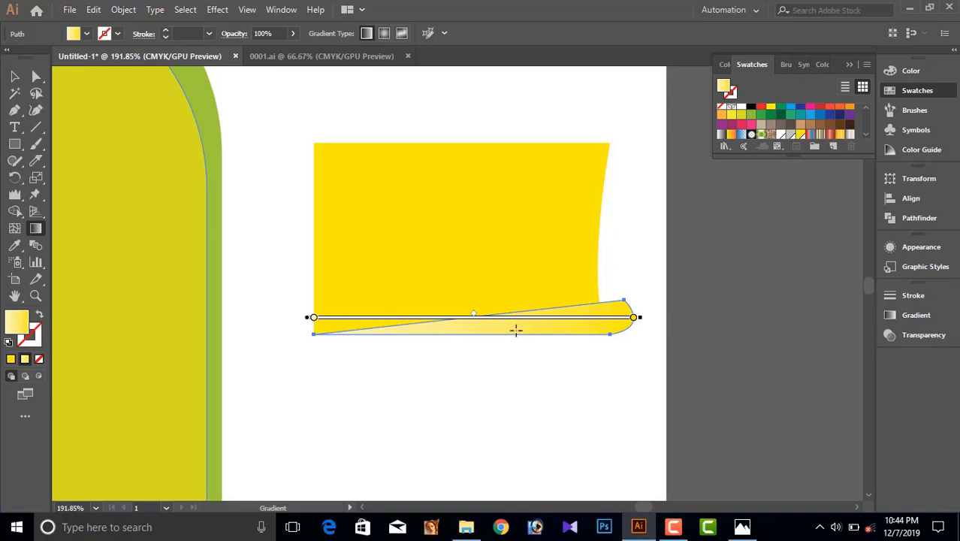
mouse_move(516, 331)
mouse_down()
mouse_move(526, 368)
mouse_move(489, 339)
mouse_up()
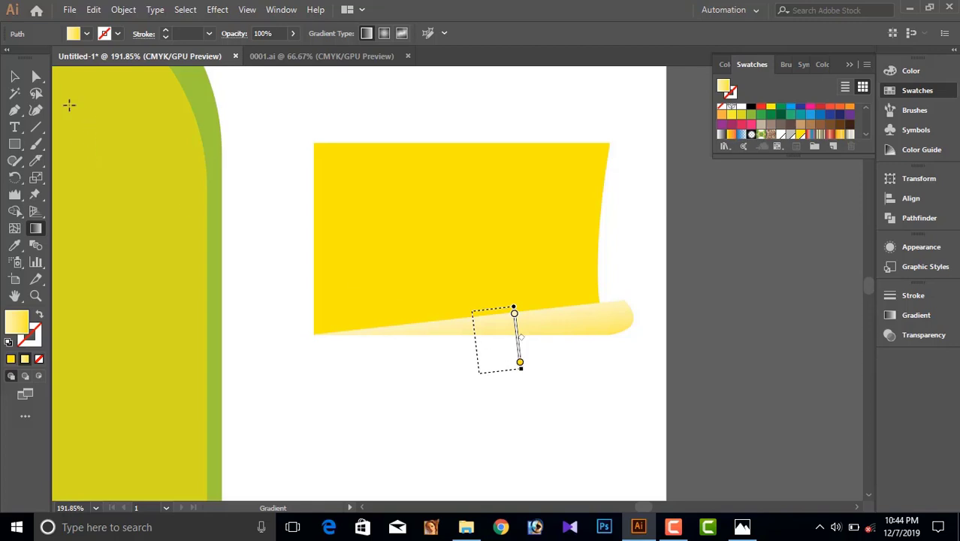
click(14, 76)
click(266, 144)
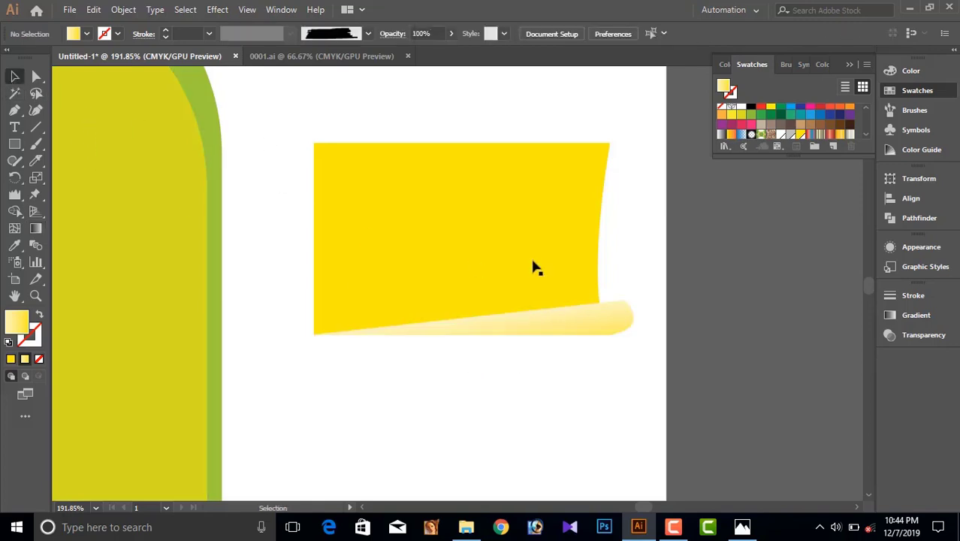
click(609, 317)
Give the sliver a drop shadow (X -10 px, Y -4 px, blur 3 px); draw a circle above the note.
click(217, 11)
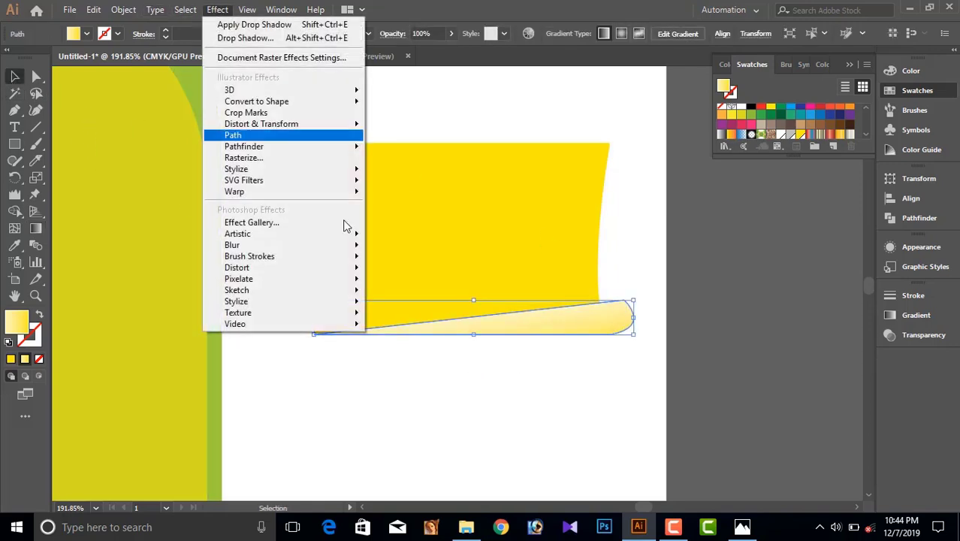
mouse_move(236, 169)
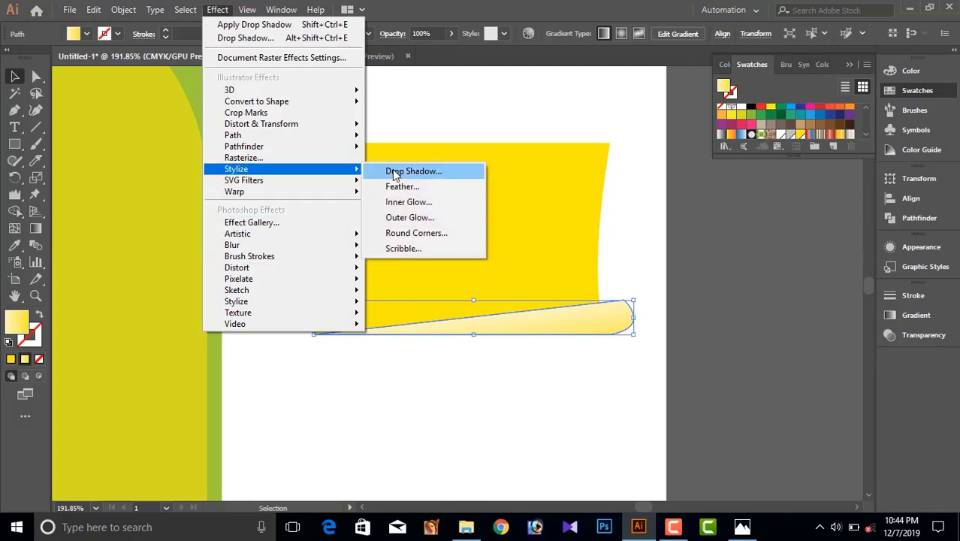
click(393, 172)
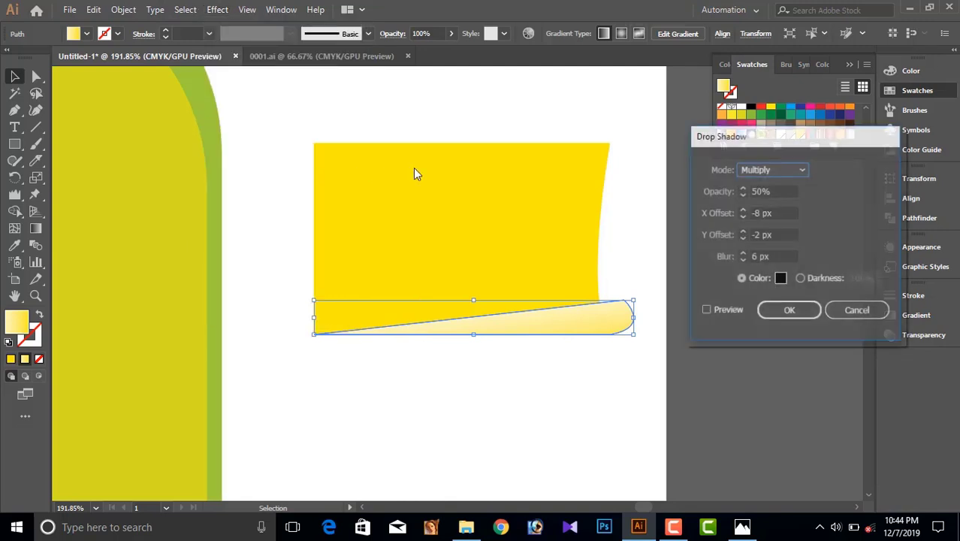
click(705, 311)
text(-20)
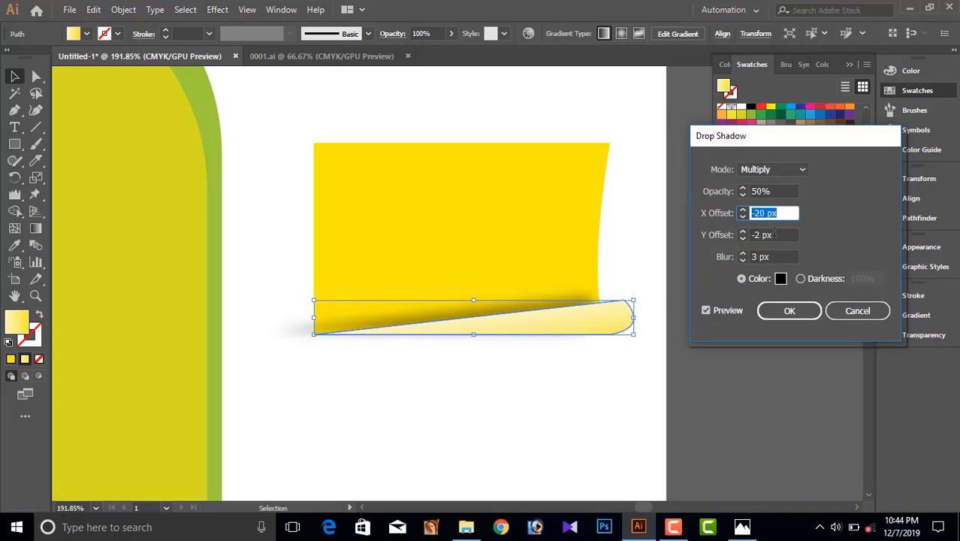
scroll(773, 235, down, 1)
scroll(773, 235, down, 1)
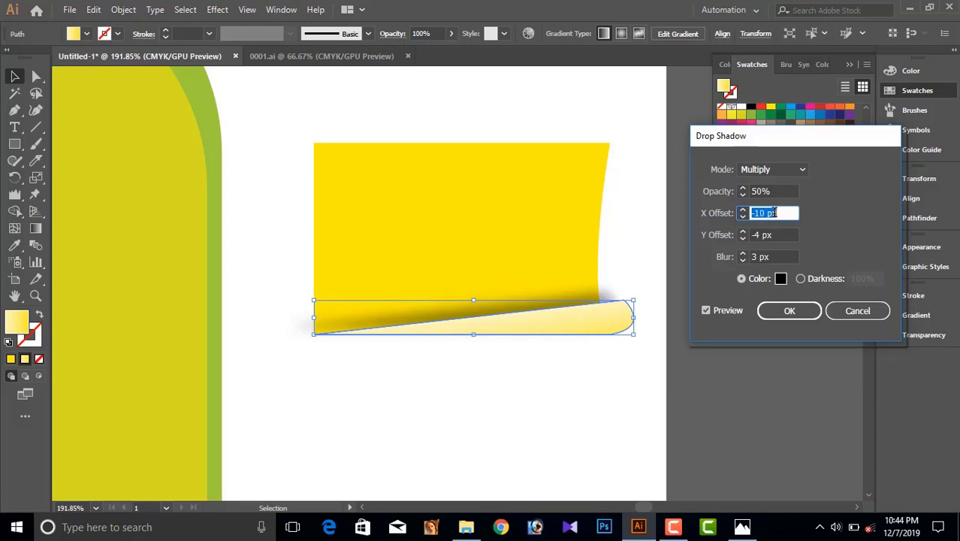
click(789, 310)
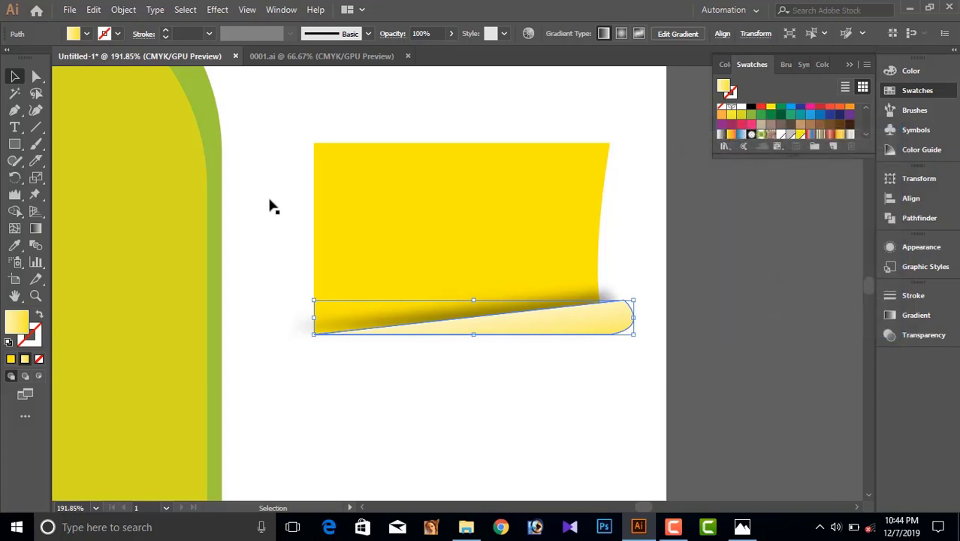
drag(627, 173, 671, 215)
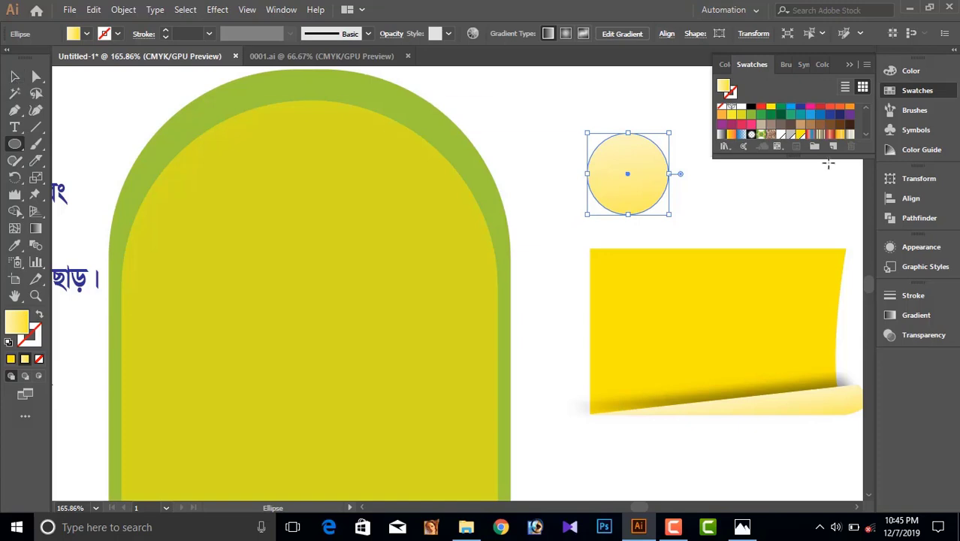
Draw a smaller light grey circle inside the grey pin head and shrink it.
scroll(817, 140, down, 2)
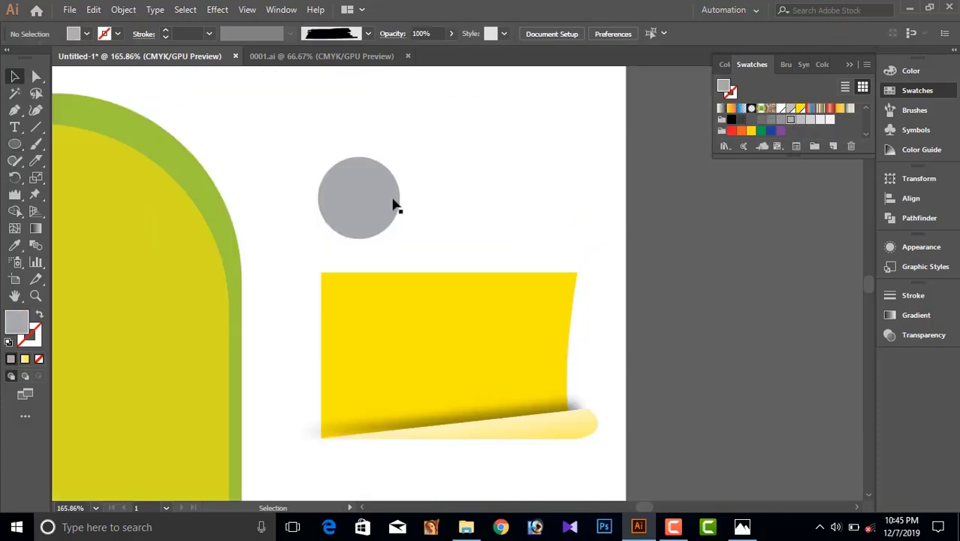
click(392, 203)
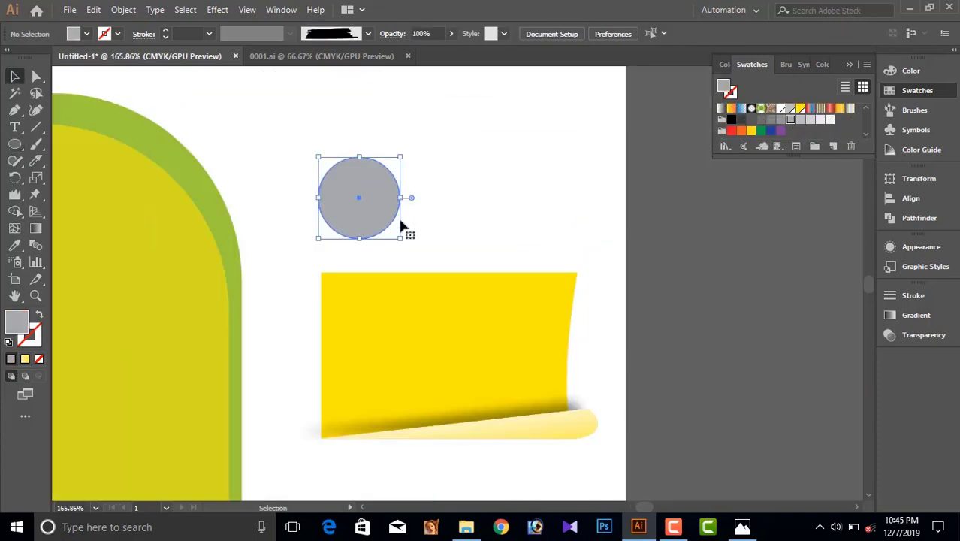
key(a)
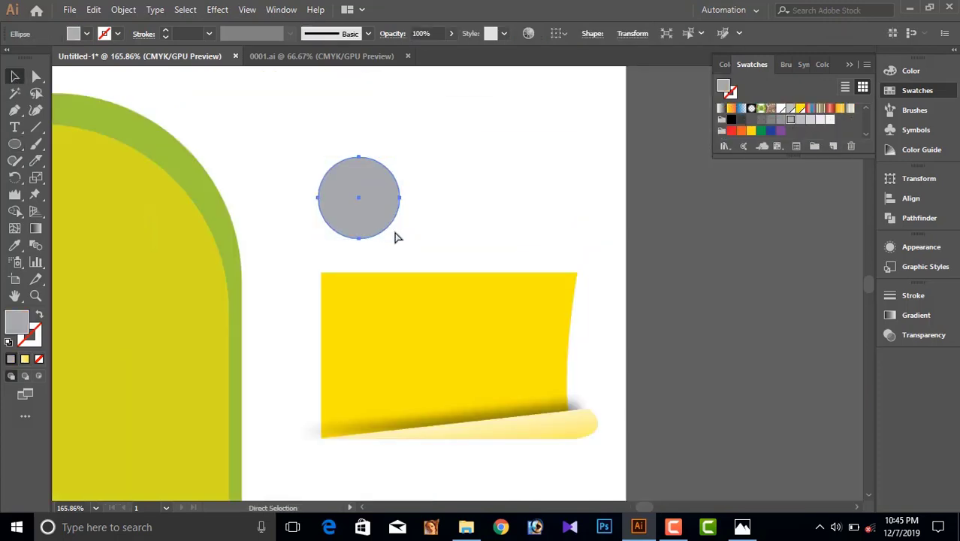
key(v)
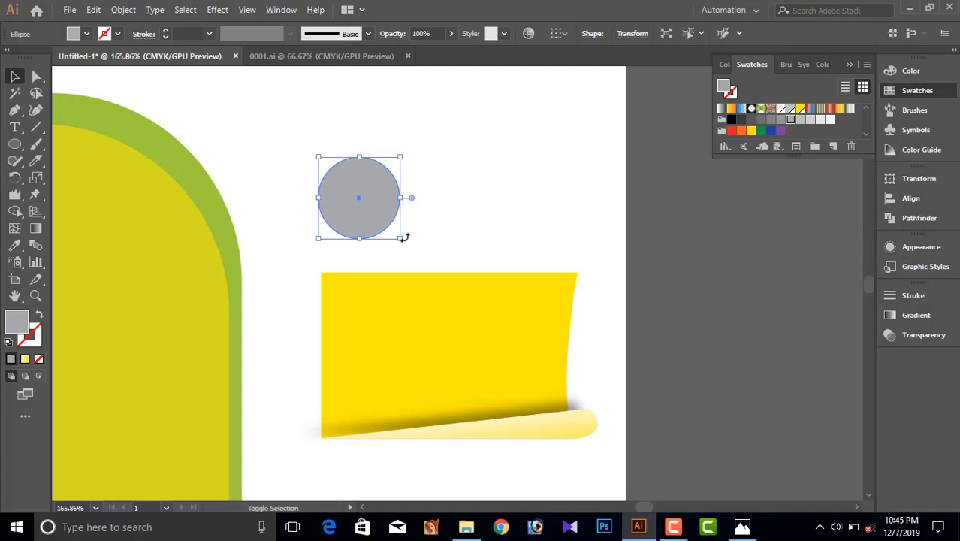
drag(401, 237, 392, 234)
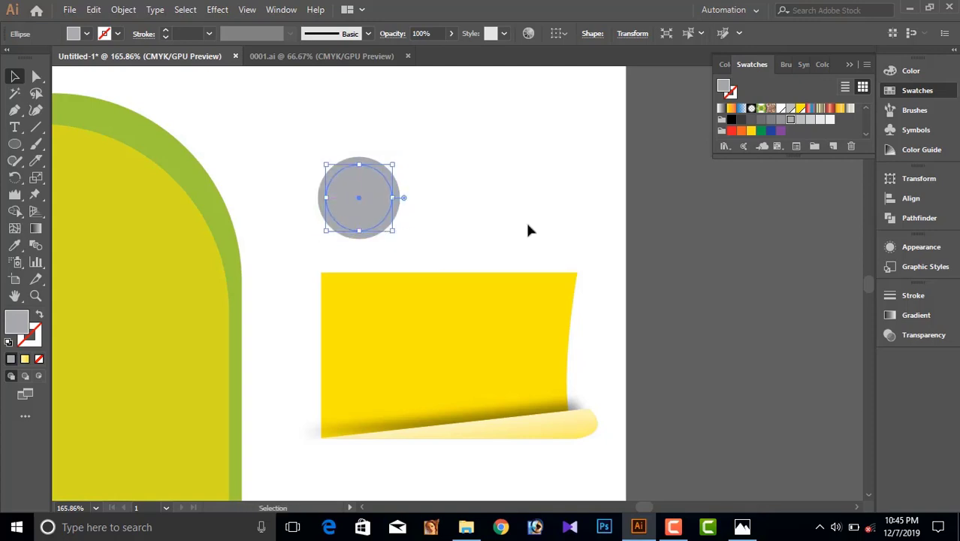
click(811, 123)
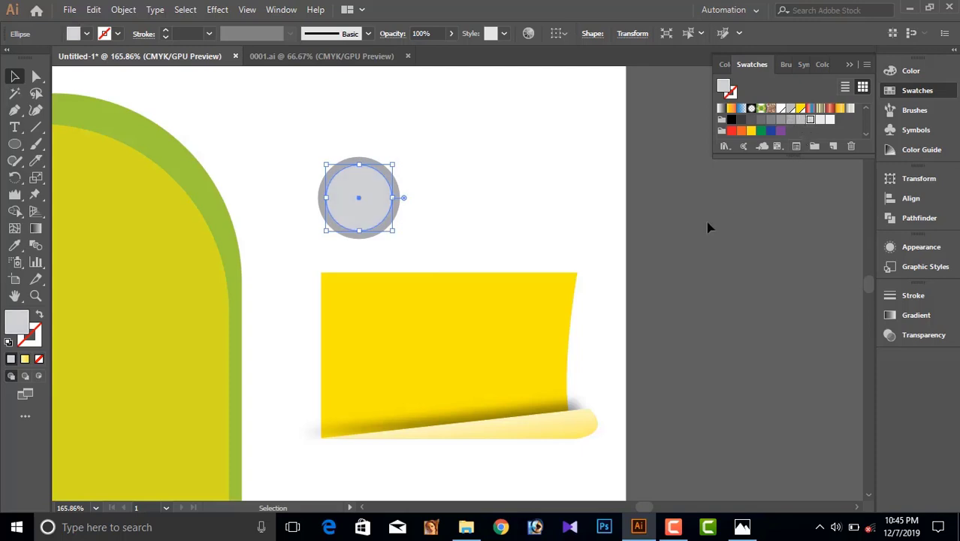
click(447, 205)
click(370, 214)
drag(391, 232, 377, 216)
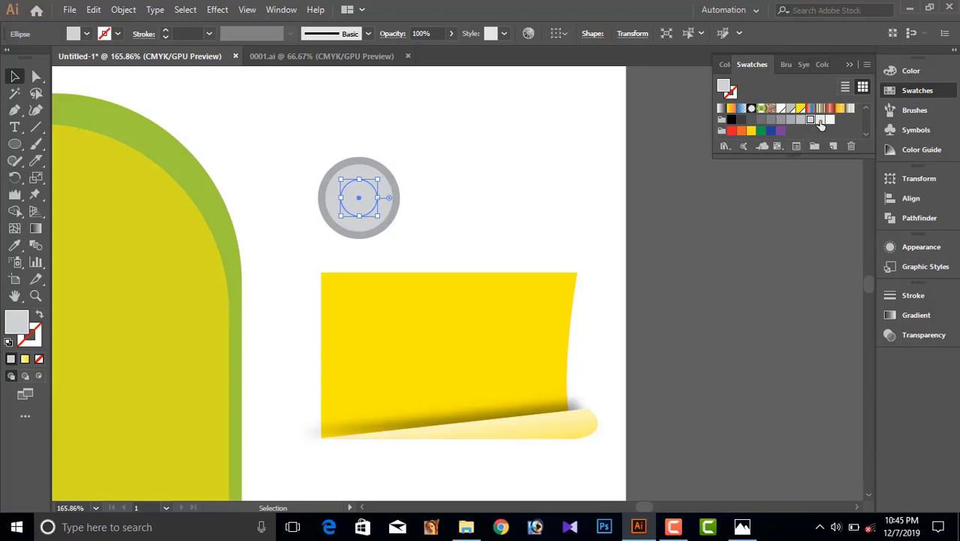
Fill the small circle white, move it to the lower-left and scale it down.
click(819, 124)
click(664, 208)
click(365, 196)
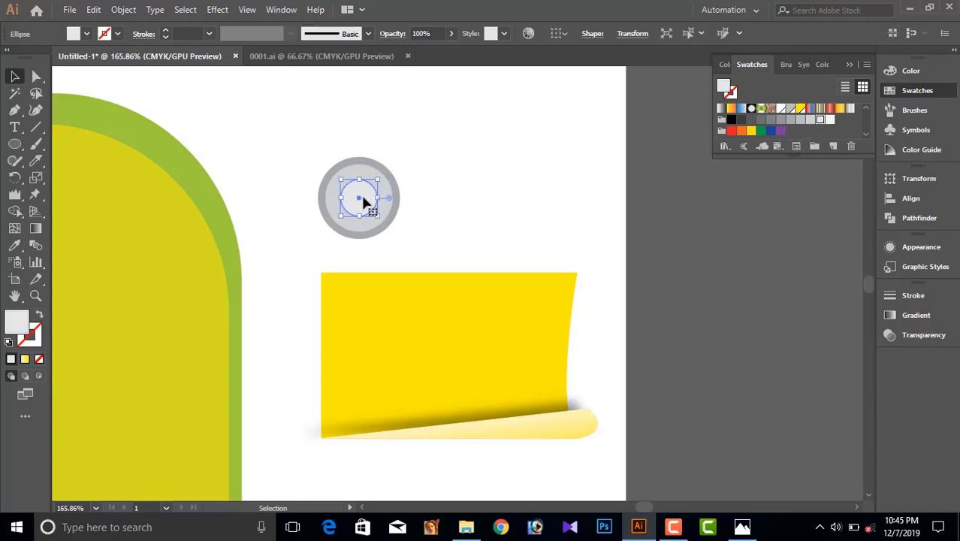
mouse_move(364, 200)
mouse_down()
mouse_move(372, 193)
mouse_move(338, 217)
mouse_up()
click(439, 189)
mouse_move(392, 201)
mouse_down()
mouse_move(376, 195)
mouse_move(349, 218)
mouse_up()
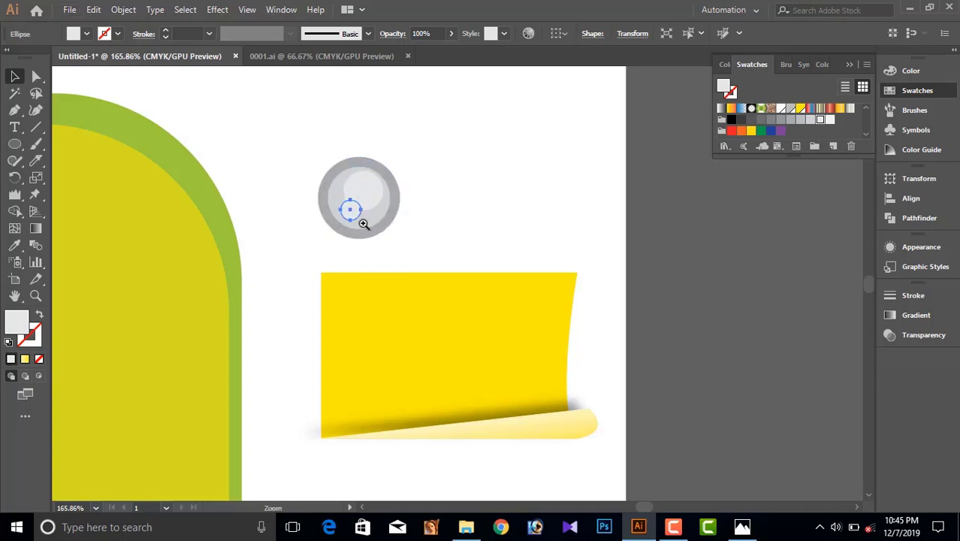
scroll(360, 214, up, 3)
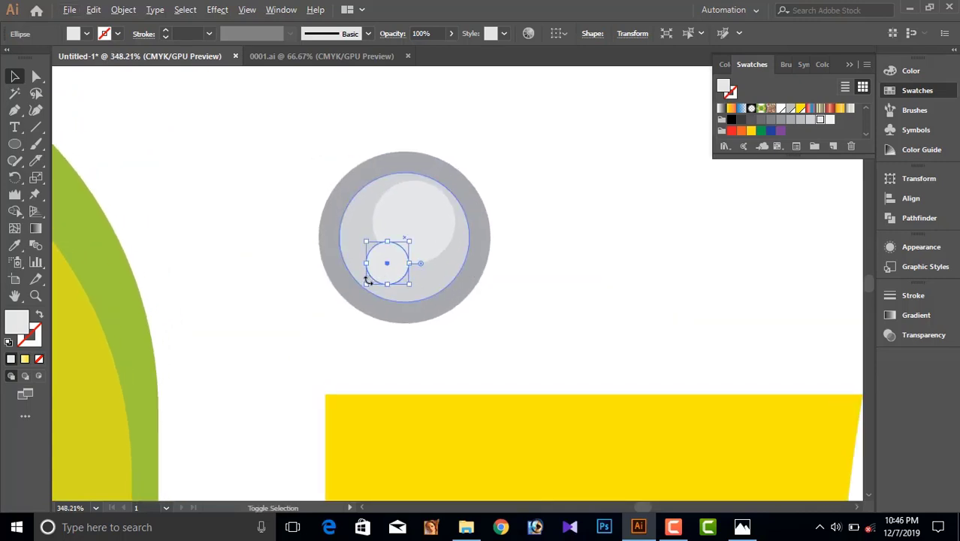
mouse_move(368, 284)
mouse_down()
mouse_move(396, 273)
mouse_move(386, 273)
mouse_up()
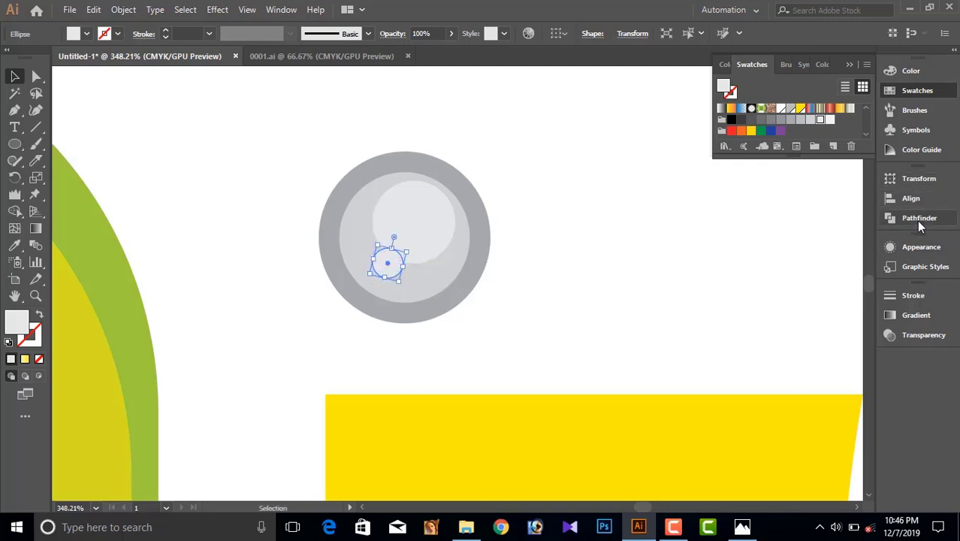
Set the small circle's transparency blend mode to Multiply.
click(917, 315)
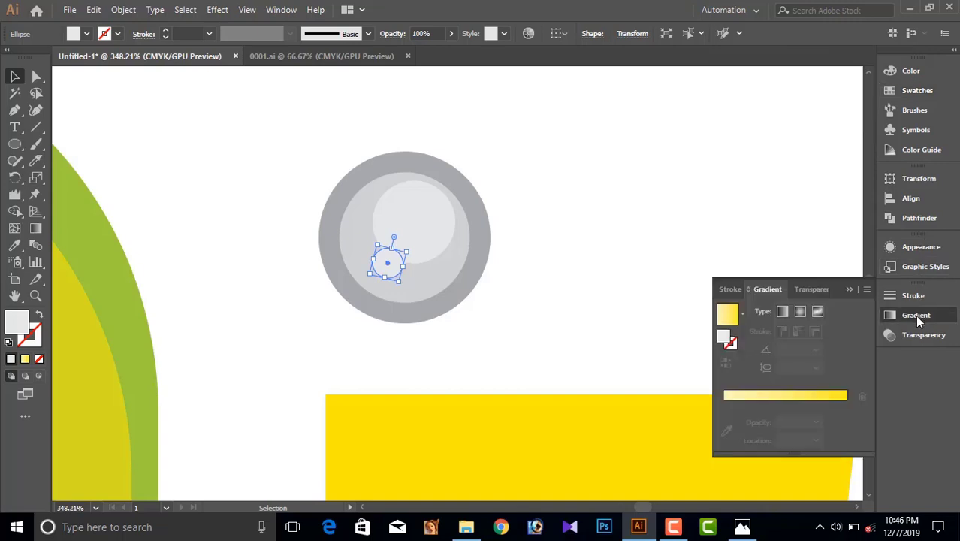
click(801, 291)
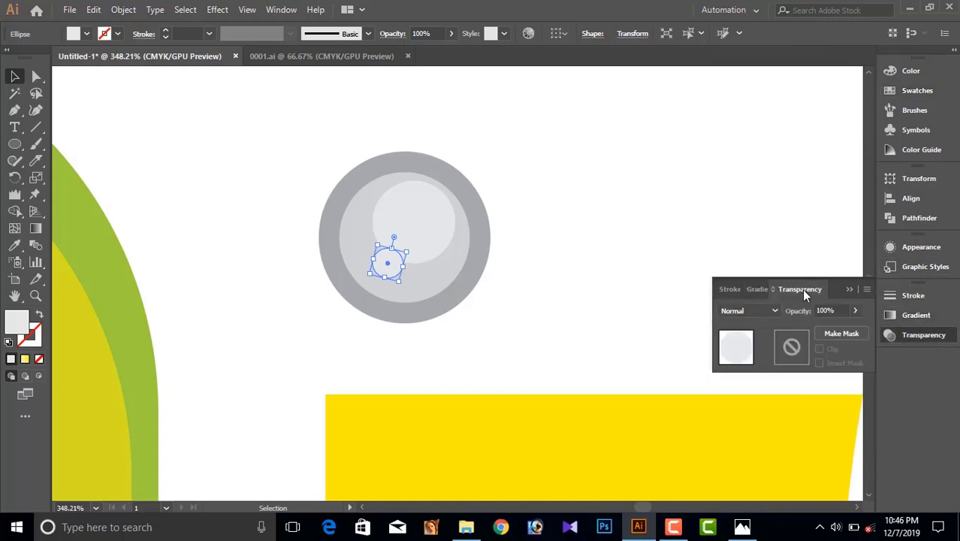
click(752, 310)
click(747, 80)
click(587, 193)
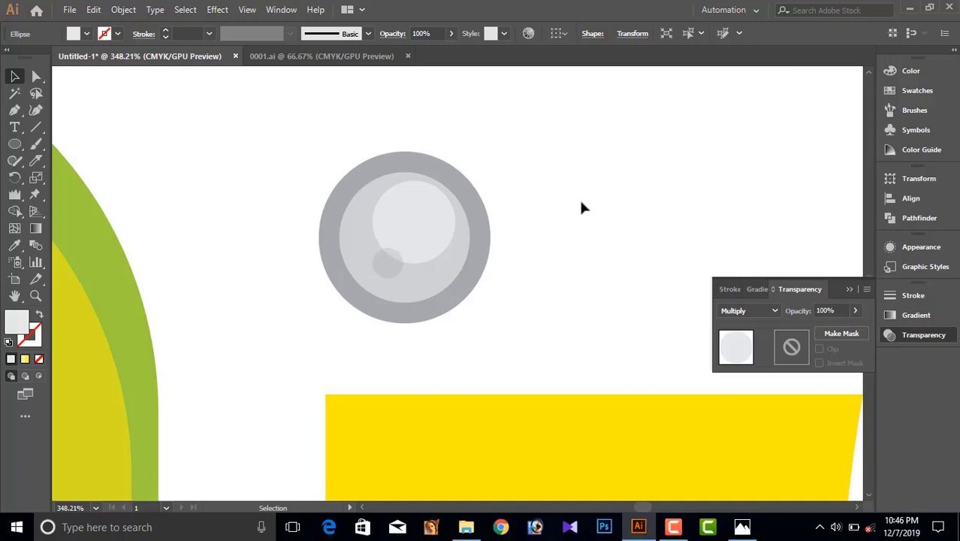
Select the whole grey pin head and scale it to about half size.
mouse_move(299, 150)
mouse_down()
mouse_move(488, 312)
mouse_move(448, 278)
mouse_up()
click(518, 240)
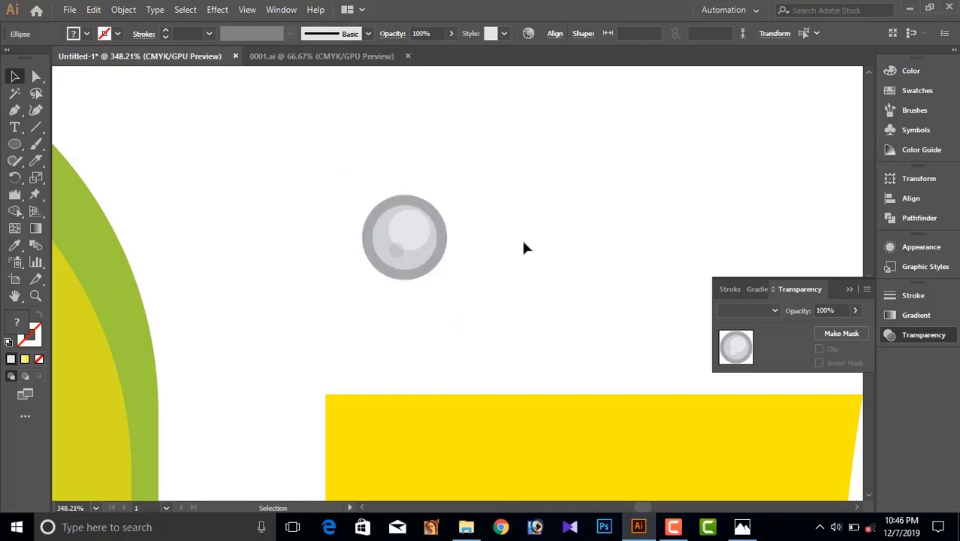
drag(569, 254, 422, 234)
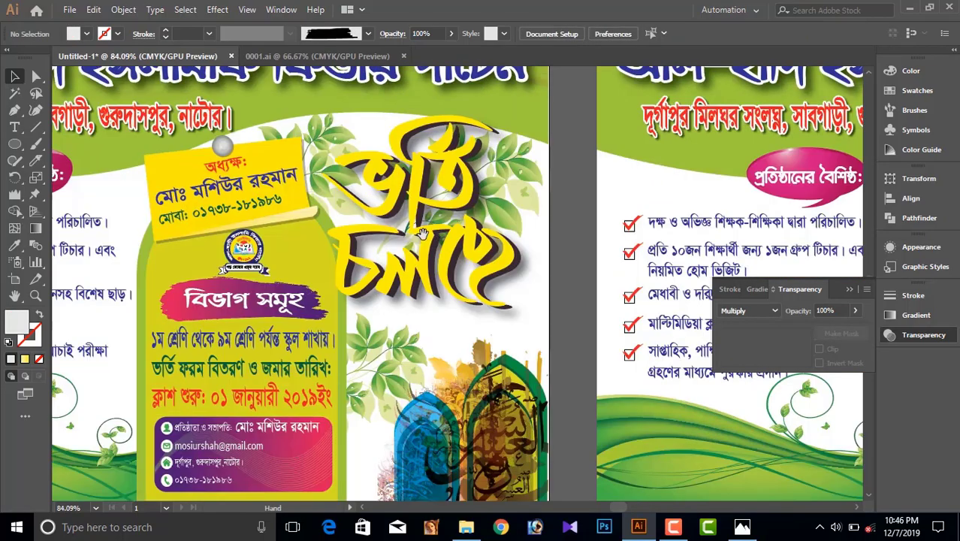
drag(211, 137, 329, 254)
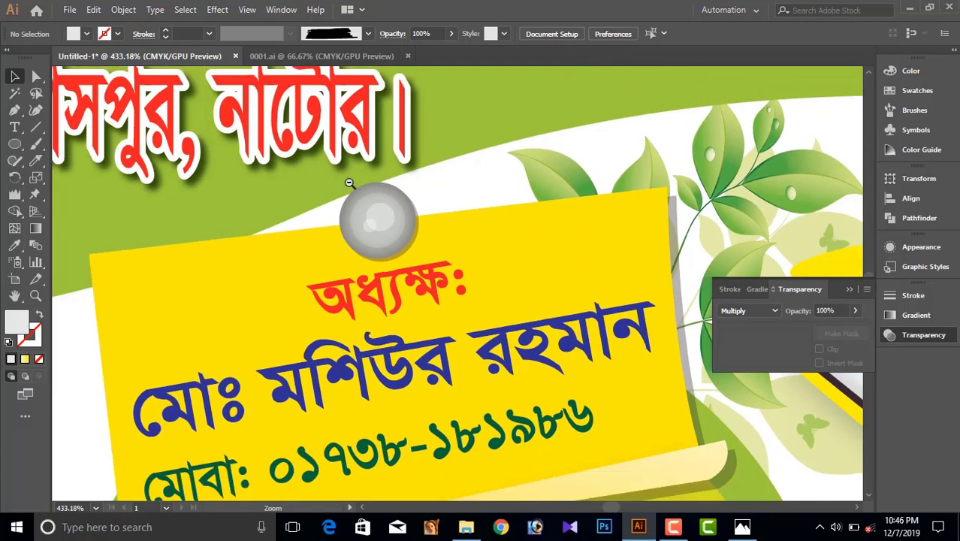
drag(605, 261, 498, 249)
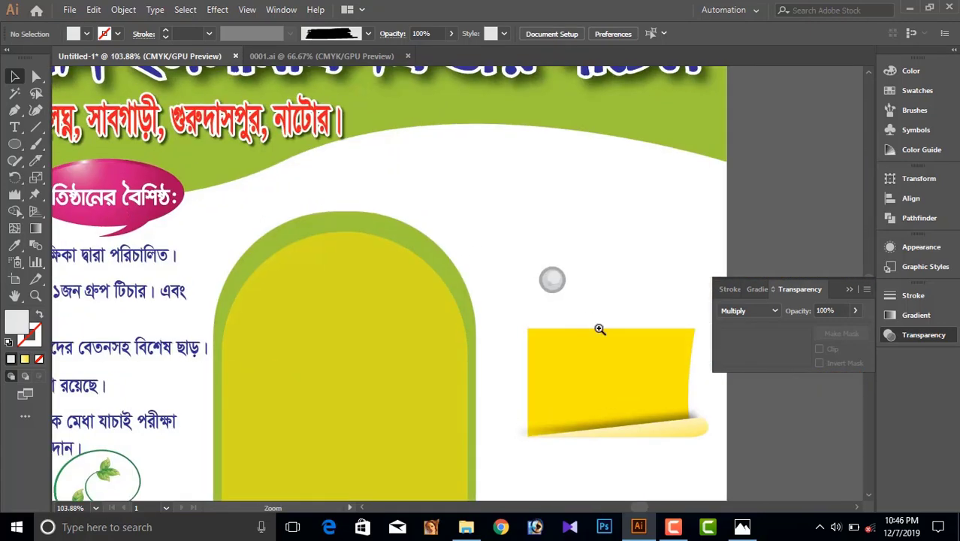
Give the pin head's outer circle a grey-to-grey Radial gradient.
drag(598, 327, 419, 294)
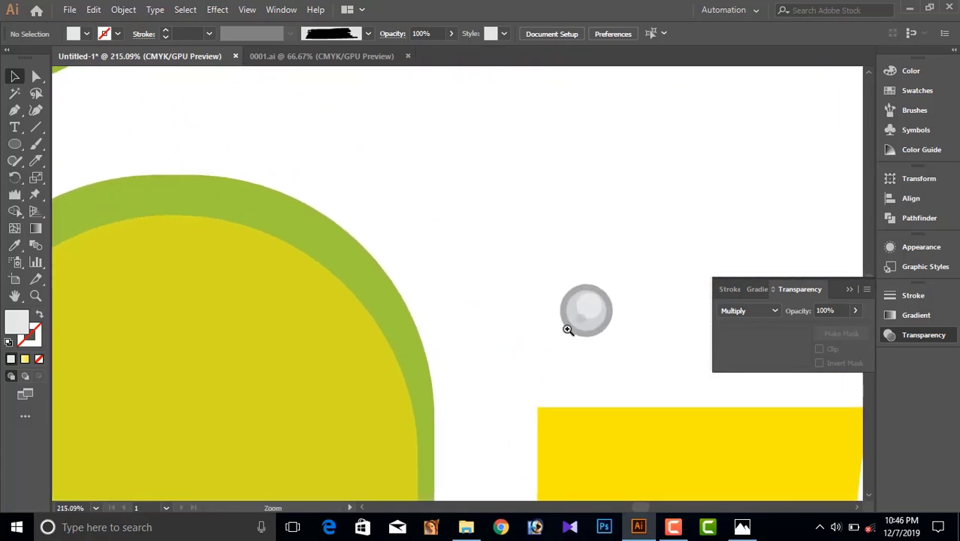
click(496, 318)
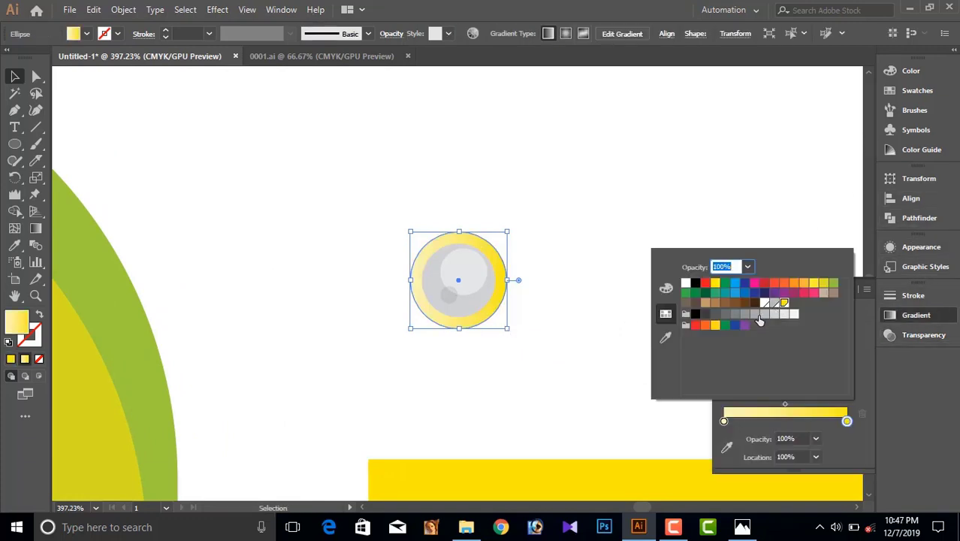
click(759, 316)
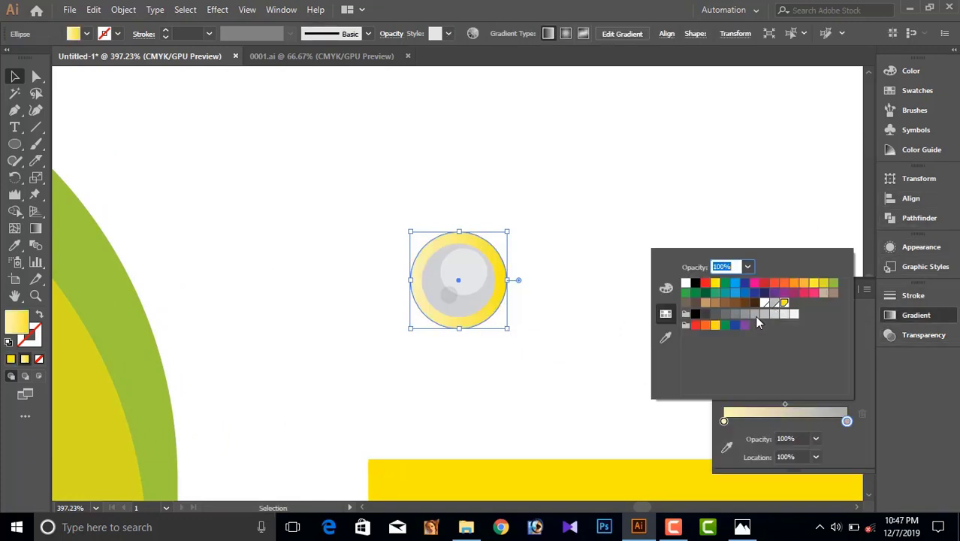
double_click(724, 422)
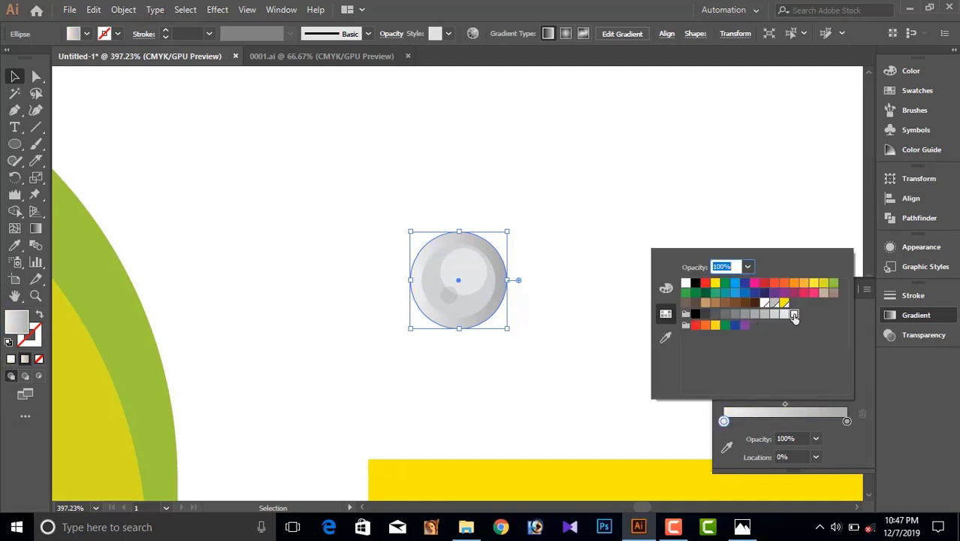
click(867, 391)
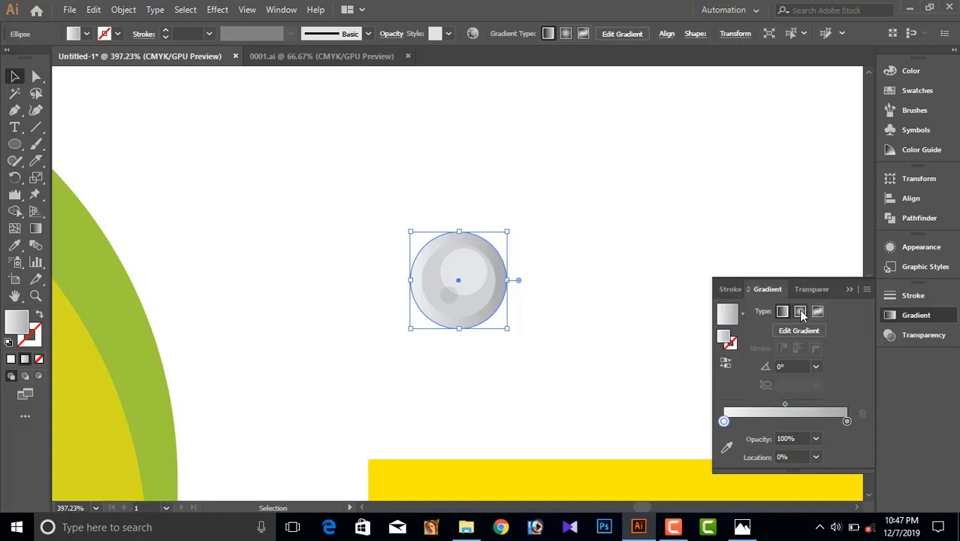
click(800, 311)
Angle the radial gradient to -69.7° and shrink the whole pin further.
click(36, 227)
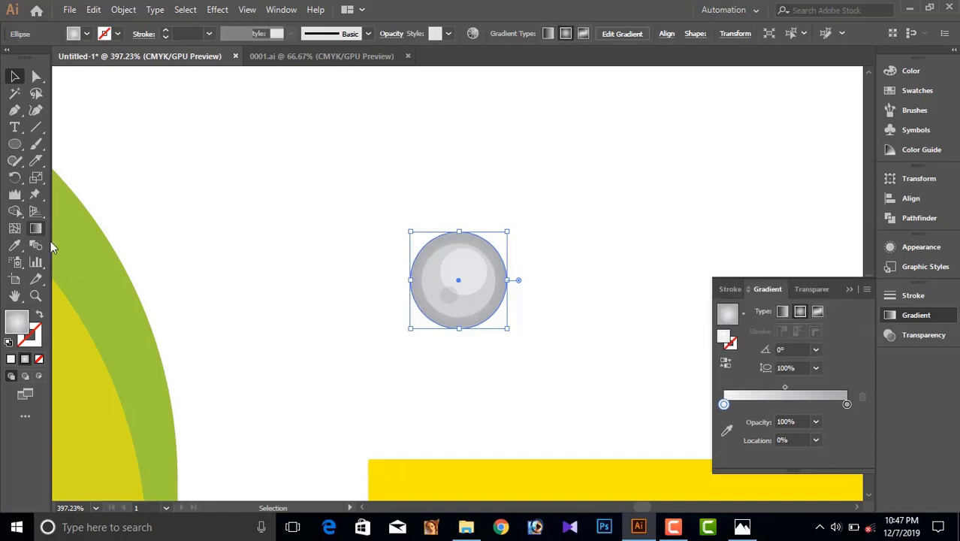
click(508, 282)
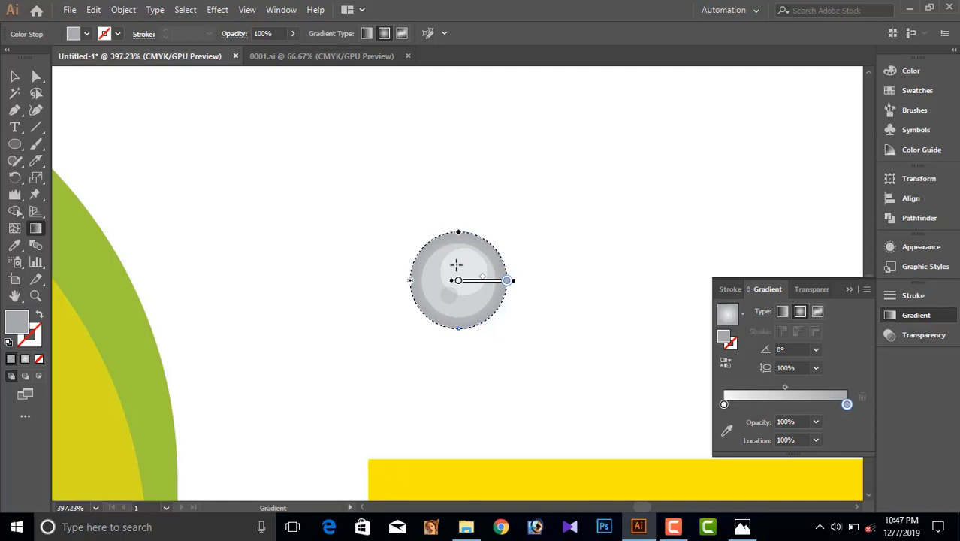
click(14, 92)
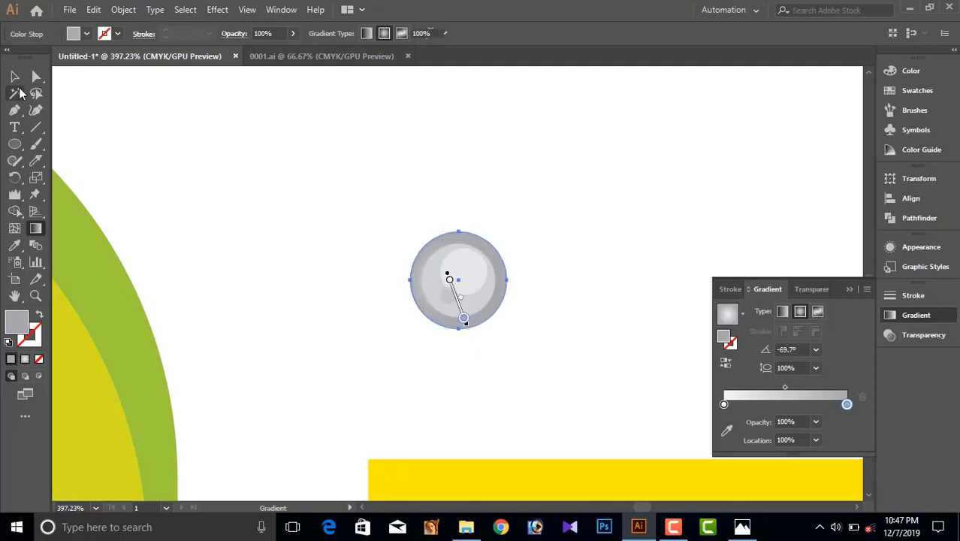
click(15, 77)
drag(394, 208, 574, 357)
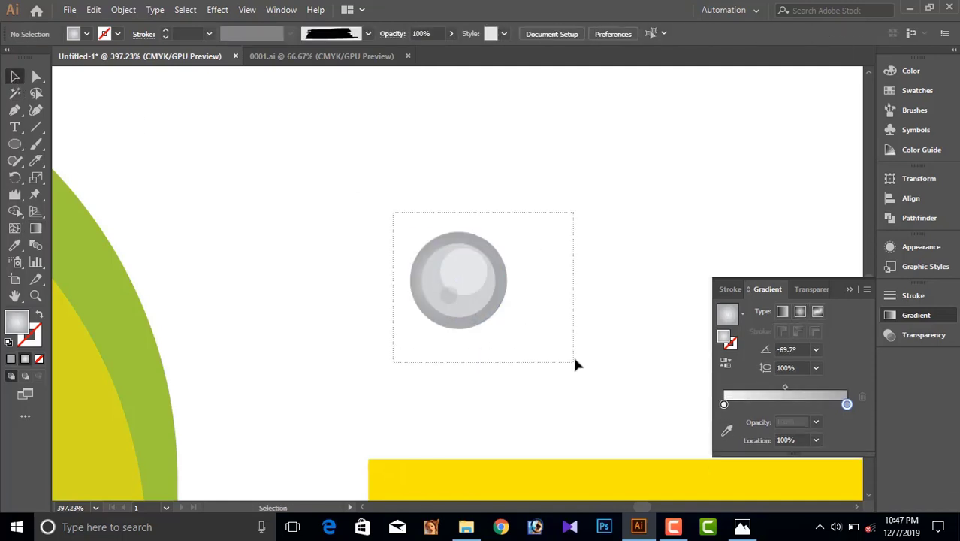
drag(507, 332, 476, 297)
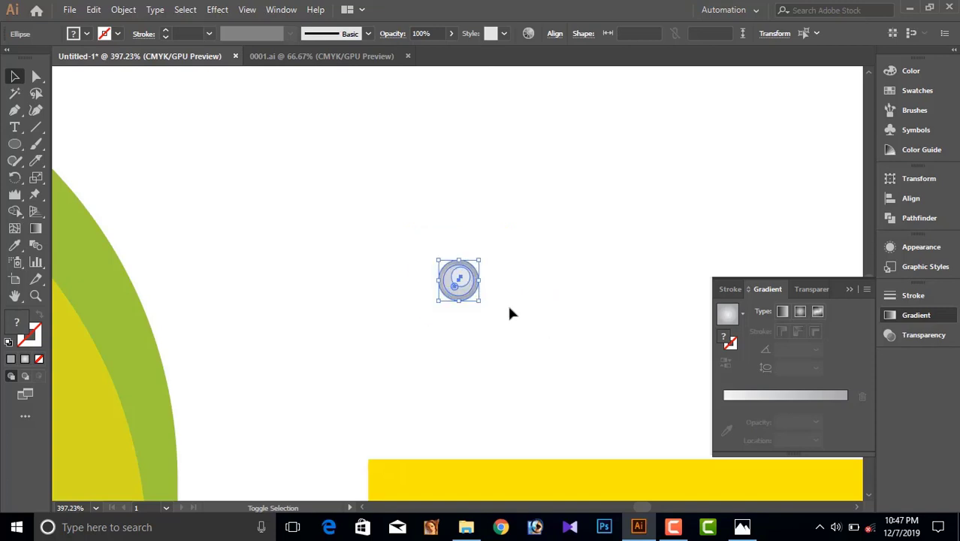
Place the small grey pin at the top of the yellow note.
click(508, 303)
alt+click(469, 282)
mouse_move(563, 317)
mouse_down()
mouse_move(329, 172)
mouse_move(326, 203)
mouse_move(426, 287)
mouse_move(617, 403)
mouse_up()
click(294, 174)
ctrl+alt+click(446, 276)
Cut the yellow note and paste it onto the second artboard's green arch.
ctrl+alt+click(517, 305)
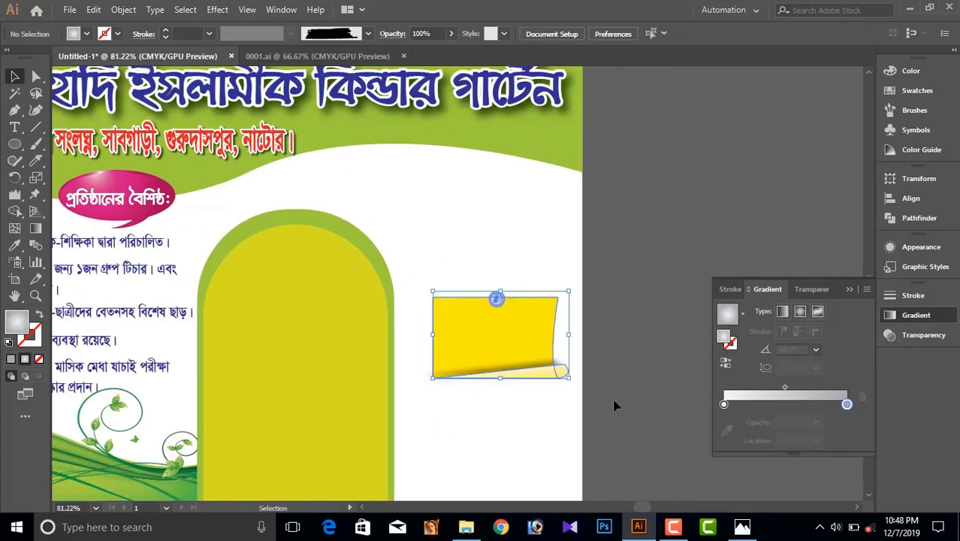
key(Delete)
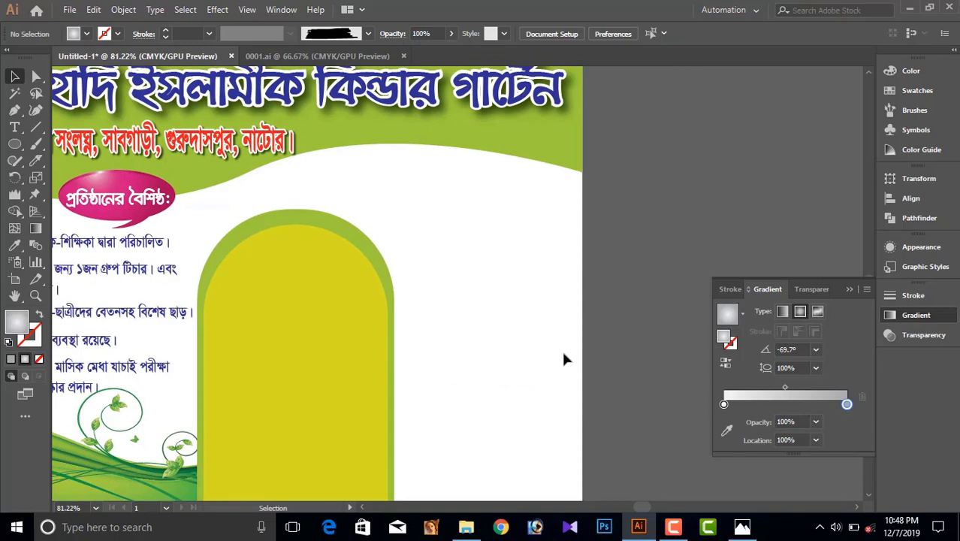
ctrl+alt+click(564, 360)
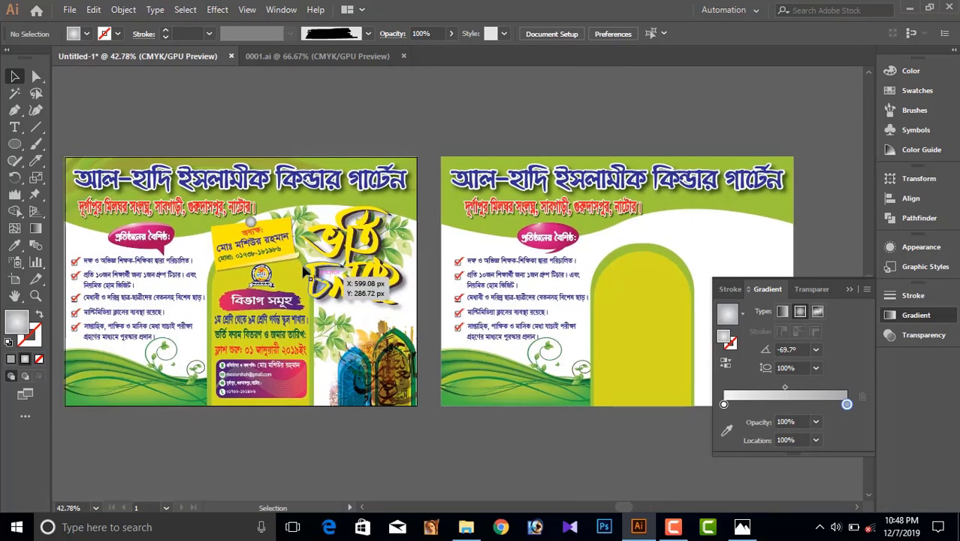
key(ctrl+z)
click(849, 289)
click(830, 267)
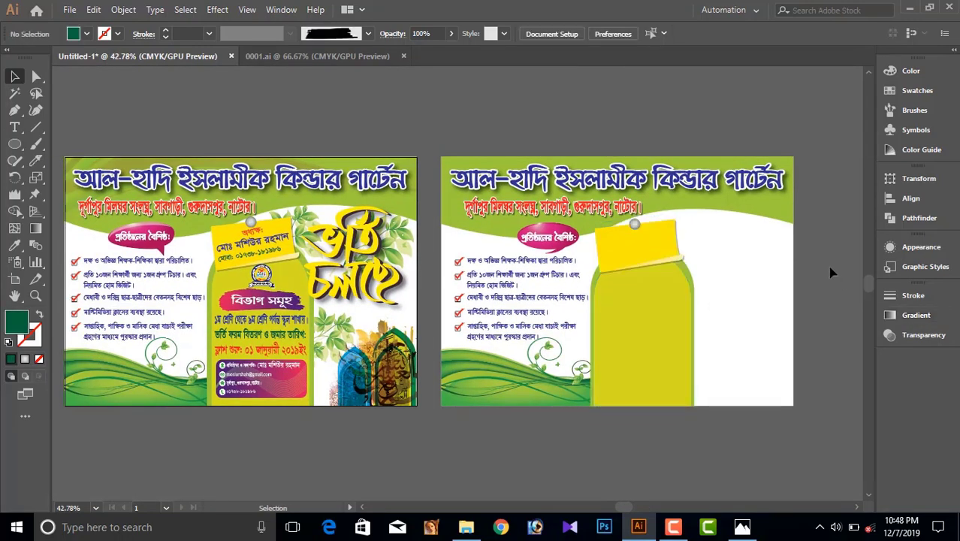
mouse_move(703, 297)
mouse_down()
mouse_move(569, 261)
mouse_move(632, 264)
mouse_move(591, 264)
mouse_up()
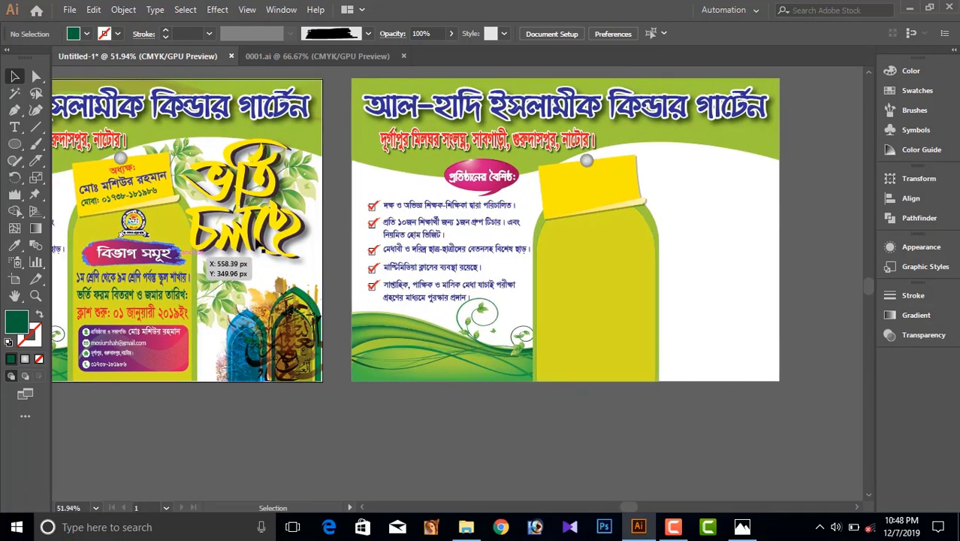
Copy the principal's title, name and phone text onto the second note.
click(134, 174)
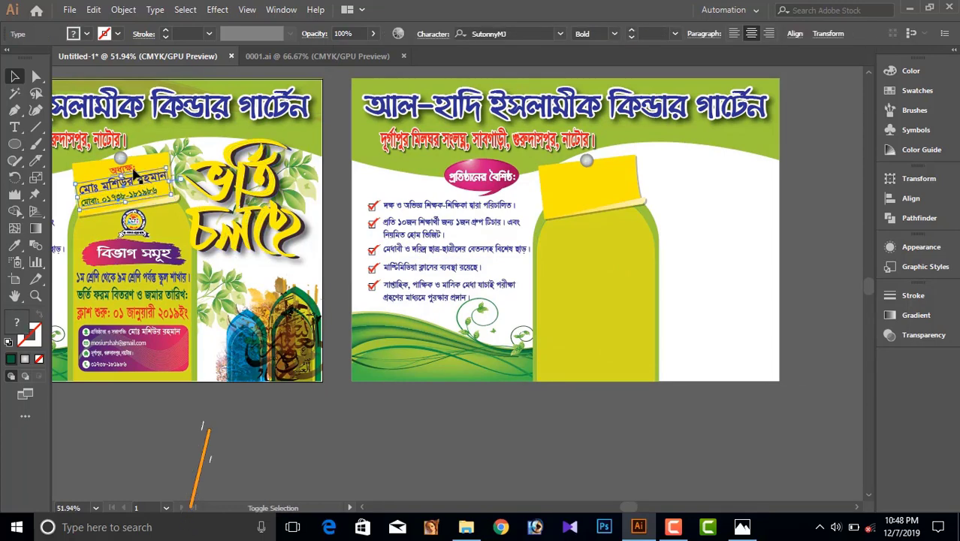
mouse_move(134, 174)
mouse_down()
mouse_move(133, 194)
mouse_move(601, 195)
mouse_up()
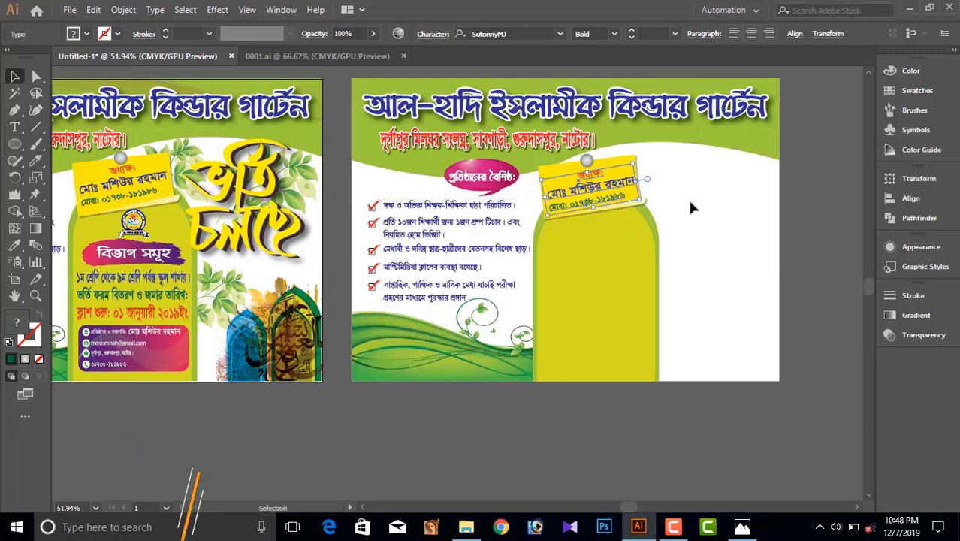
click(808, 203)
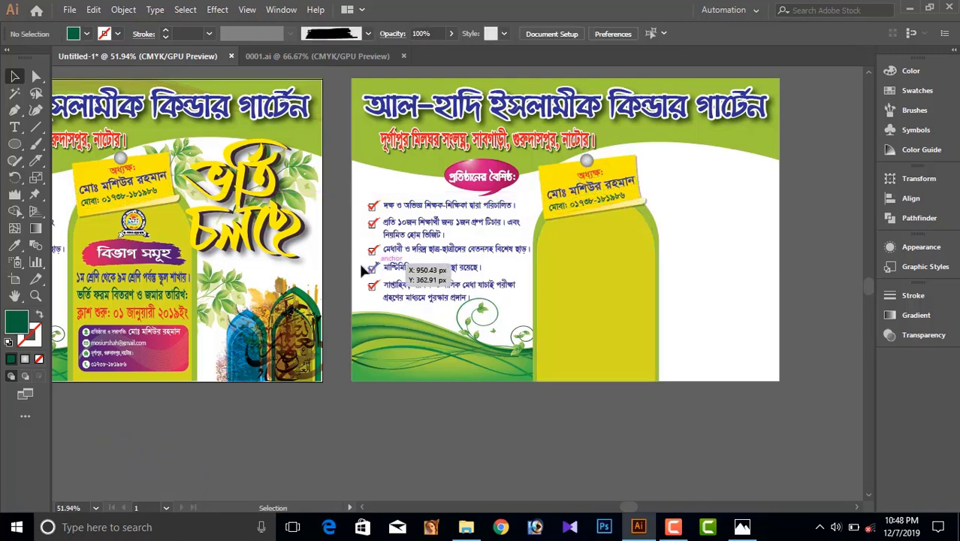
Zoom in on the বিভাগ সমূহ banner, then pan over to the second artboard's bottle.
click(180, 261)
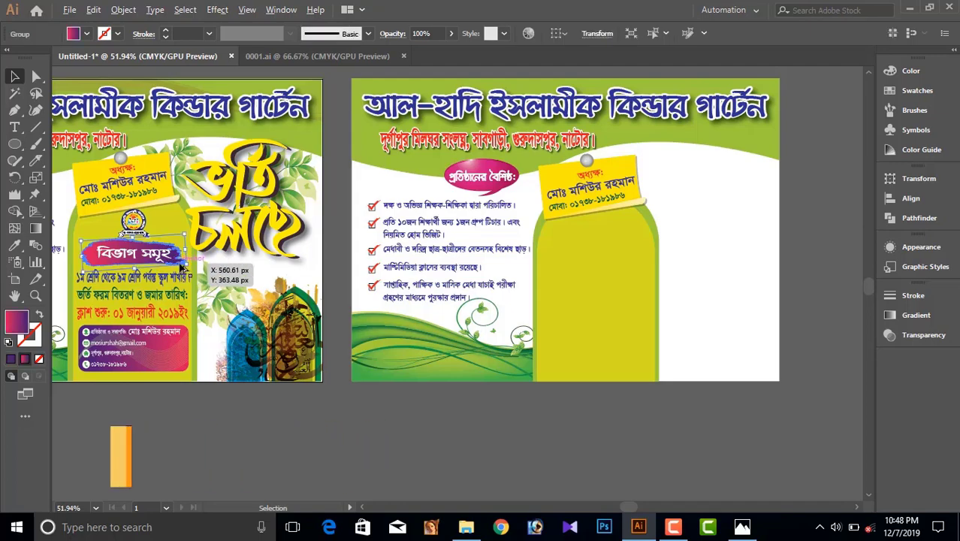
key(z)
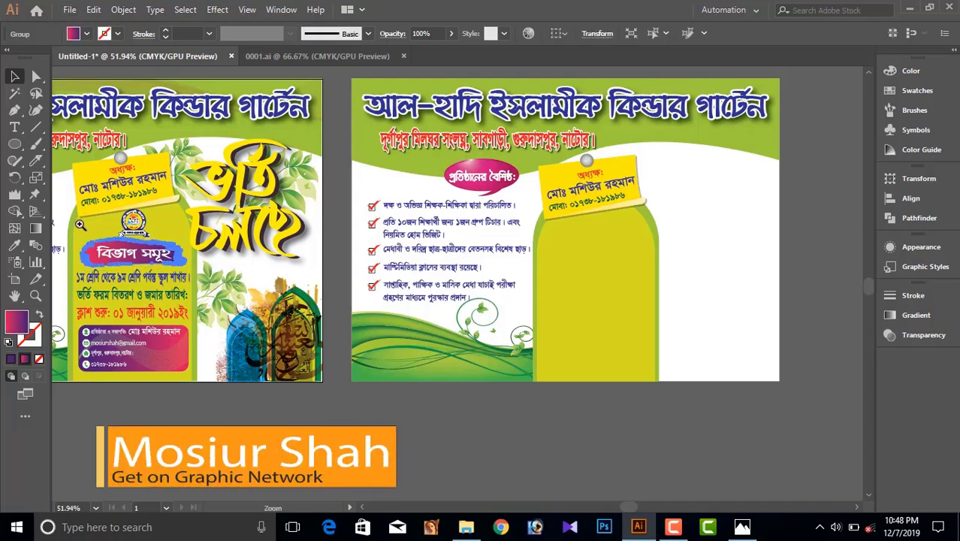
mouse_move(80, 224)
mouse_down()
mouse_move(333, 351)
mouse_move(223, 299)
mouse_up()
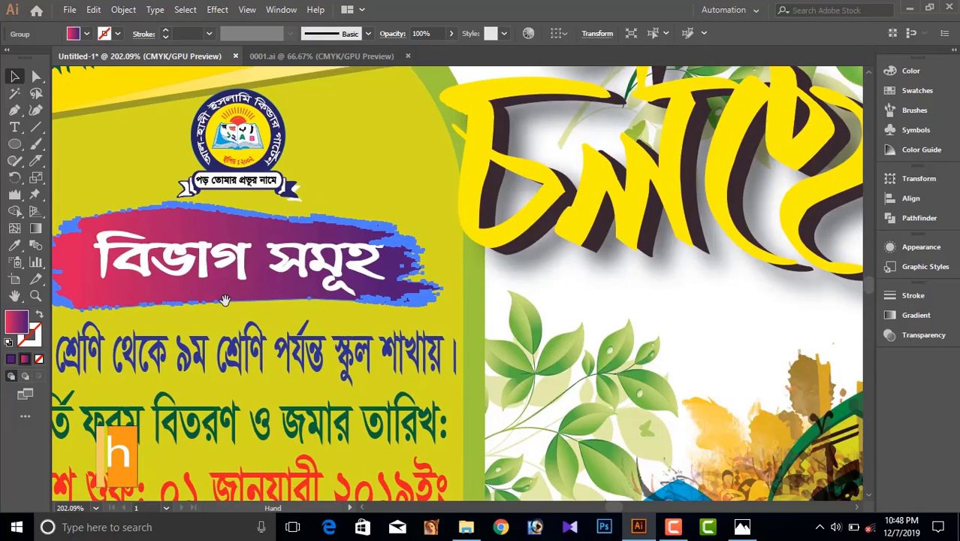
scroll(224, 300, down, 5)
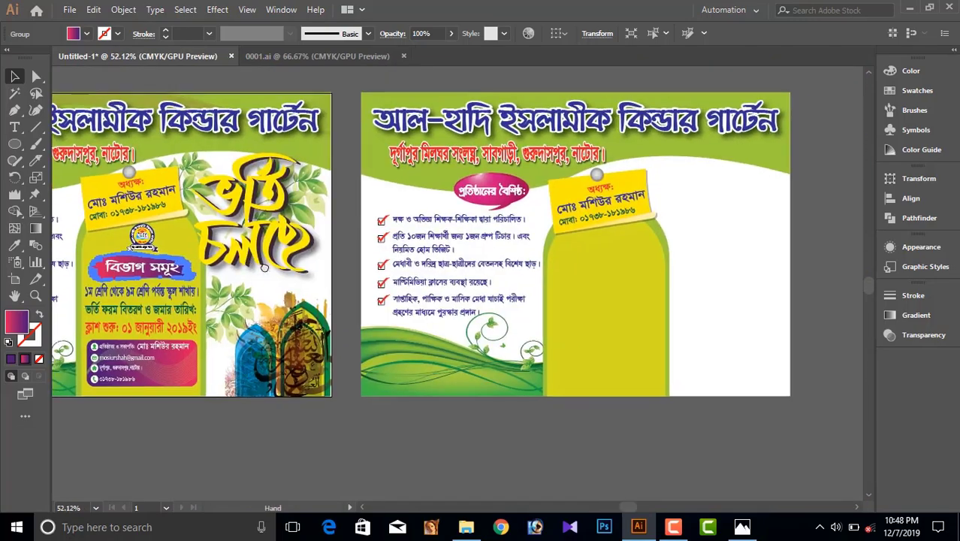
drag(263, 267, 105, 268)
scroll(418, 241, up, 3)
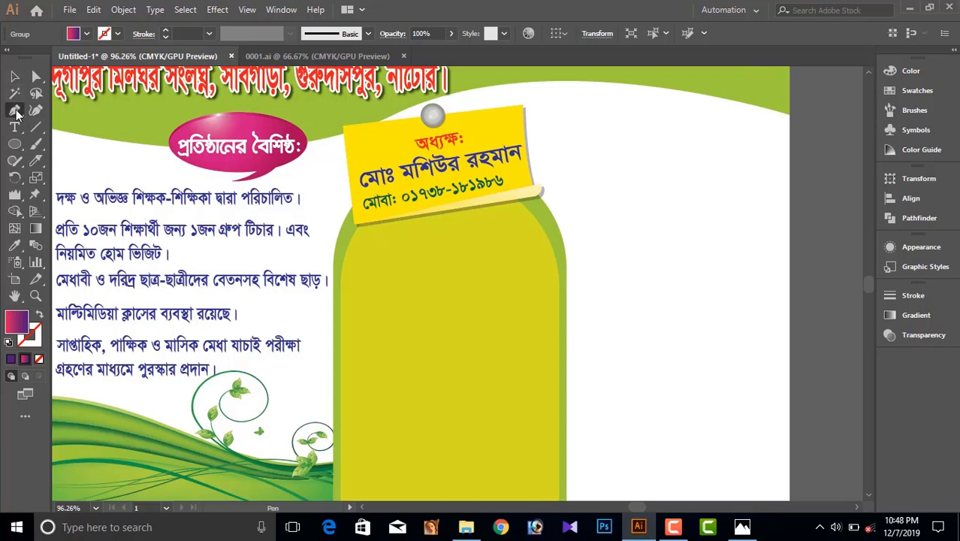
Draw a horizontal Pen line across the bottle.
click(366, 285)
click(527, 286)
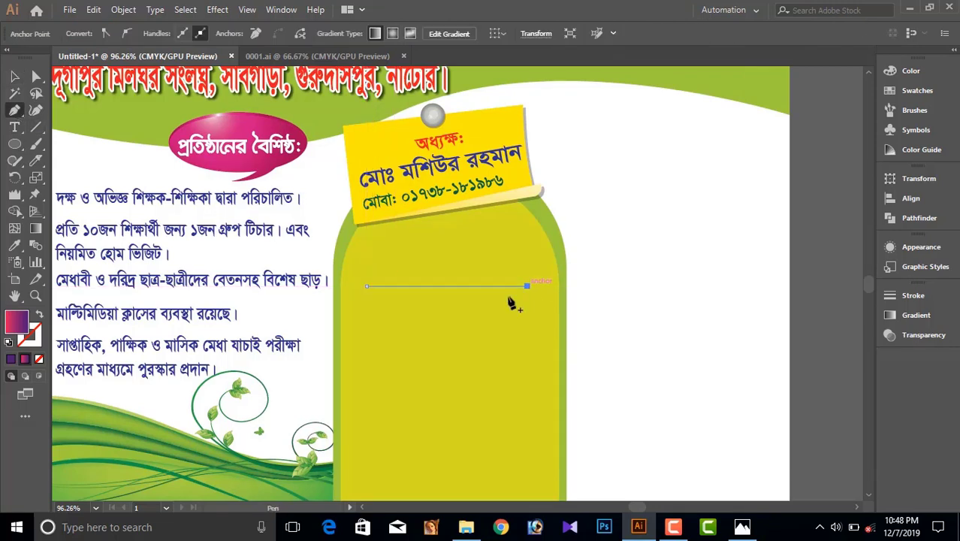
key(v)
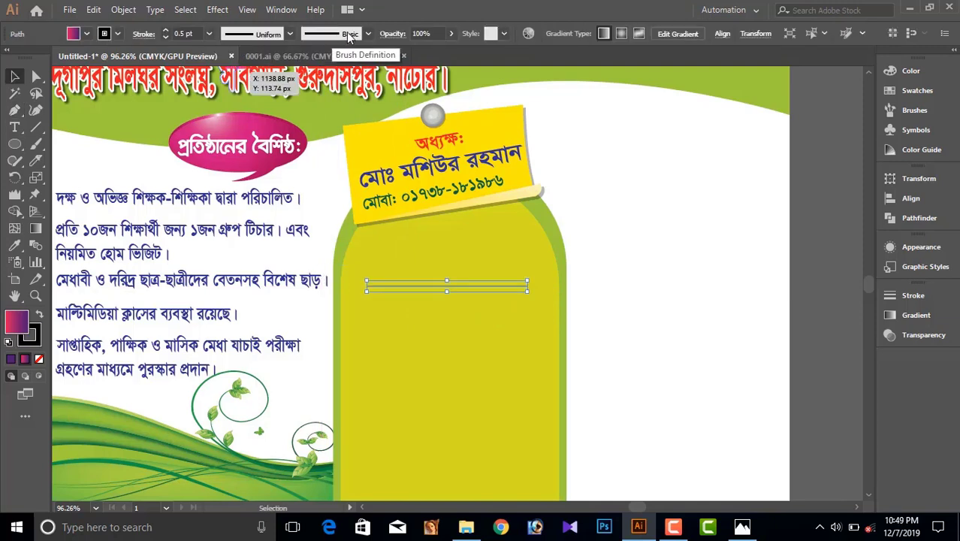
Apply a grey watercolour brush to the line and move it right of the bottle.
click(370, 33)
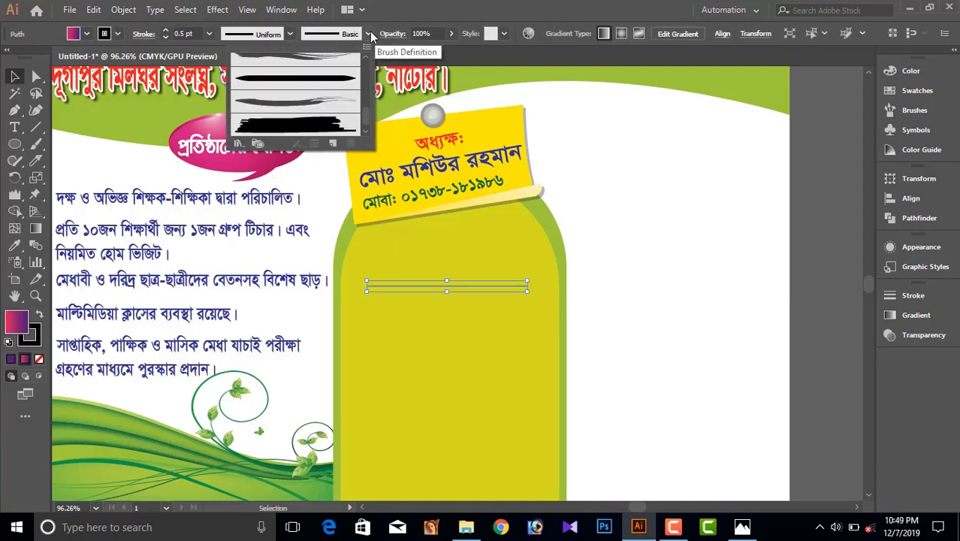
click(308, 132)
scroll(305, 113, down, 2)
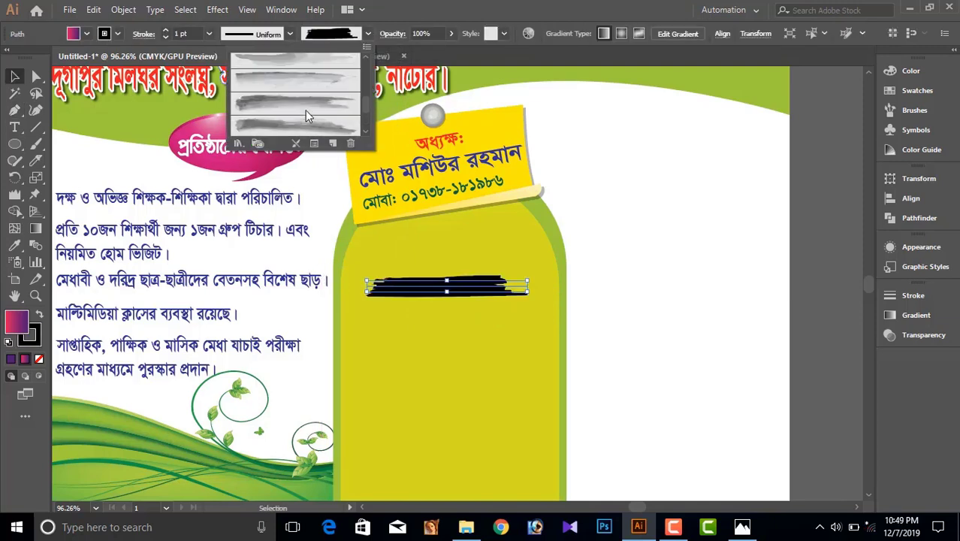
scroll(305, 112, down, 1)
scroll(301, 100, down, 1)
click(305, 103)
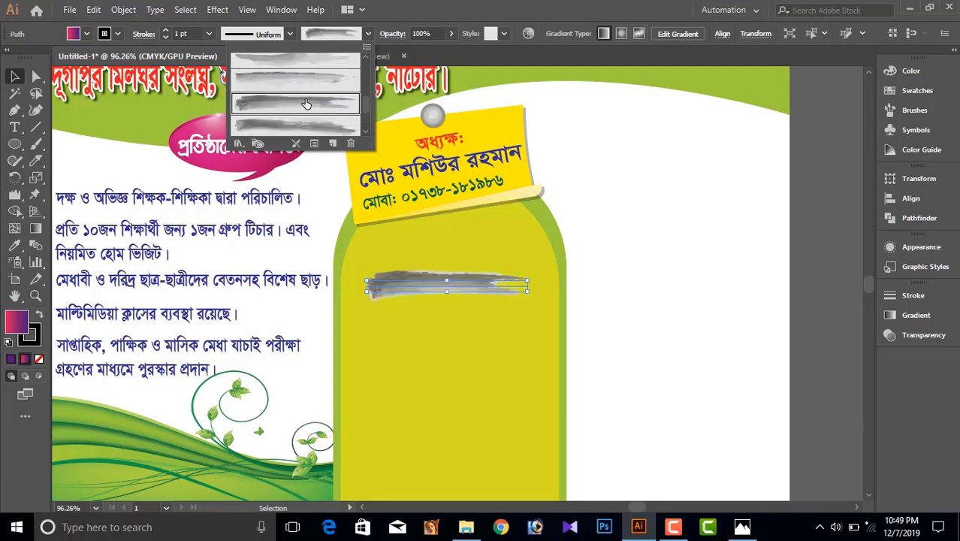
click(460, 290)
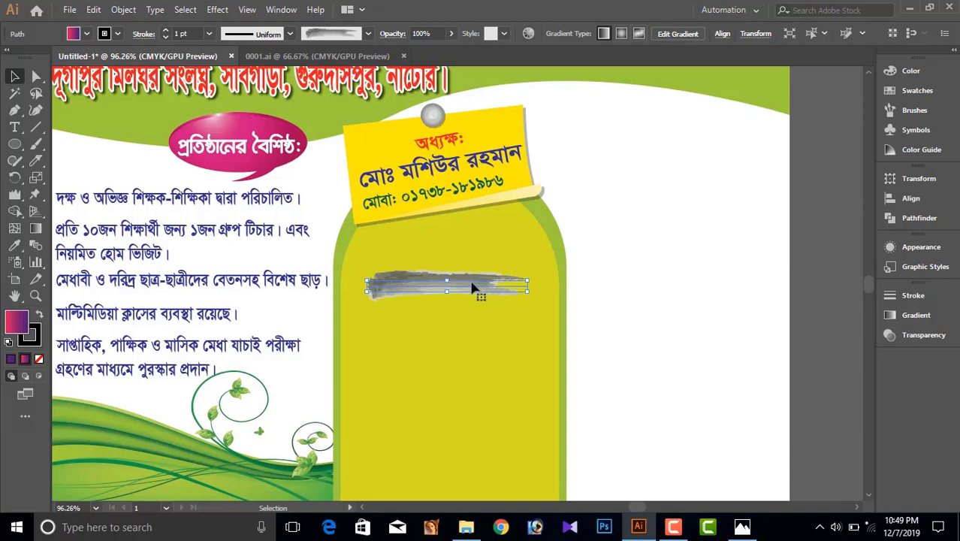
drag(473, 287, 699, 250)
mouse_move(623, 278)
mouse_down()
mouse_move(434, 278)
mouse_move(562, 326)
mouse_up()
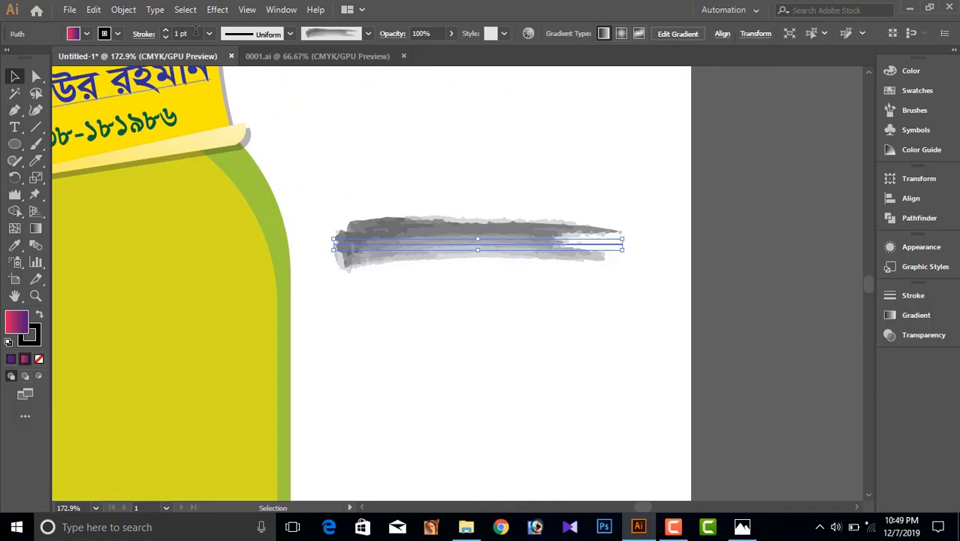
Expand the brush stroke's appearance into plain shapes.
click(122, 10)
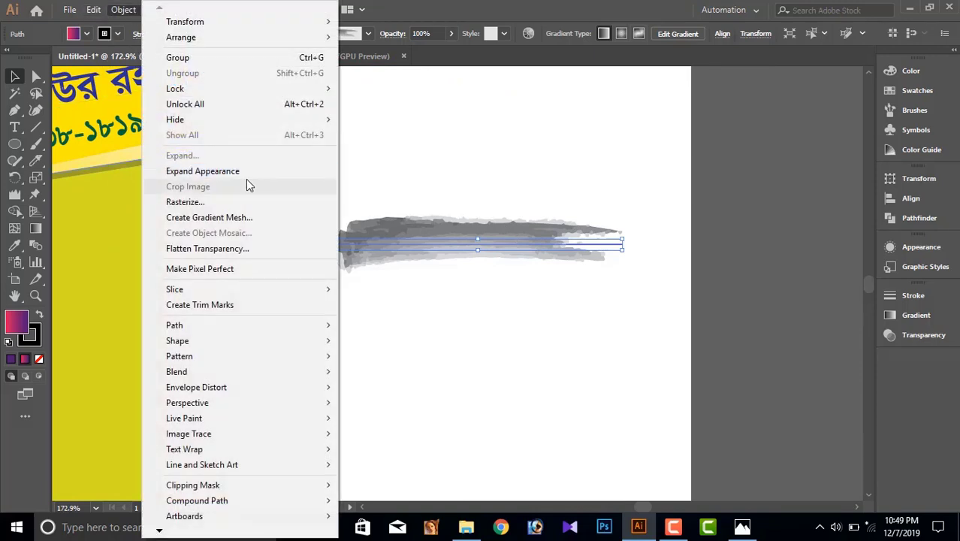
click(211, 171)
click(458, 322)
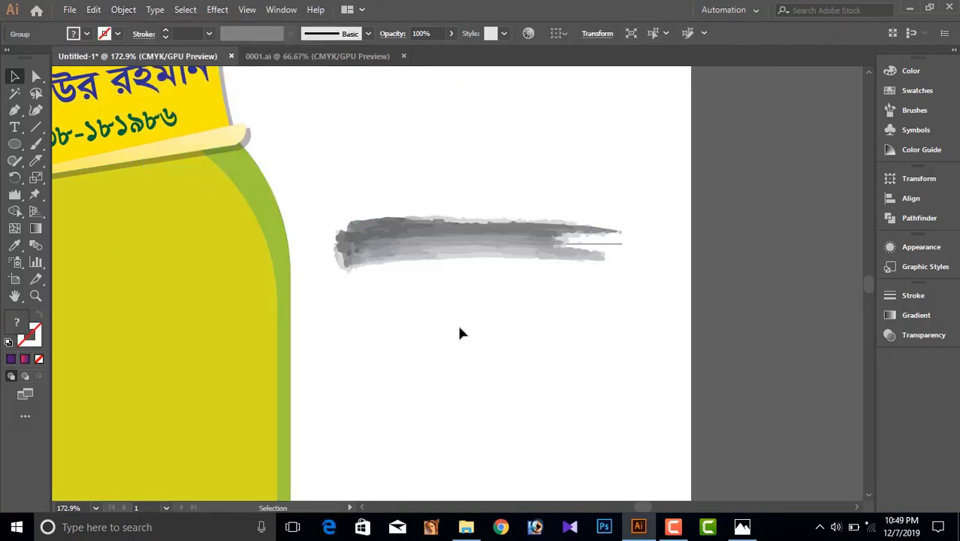
click(440, 242)
click(435, 161)
drag(393, 154, 496, 280)
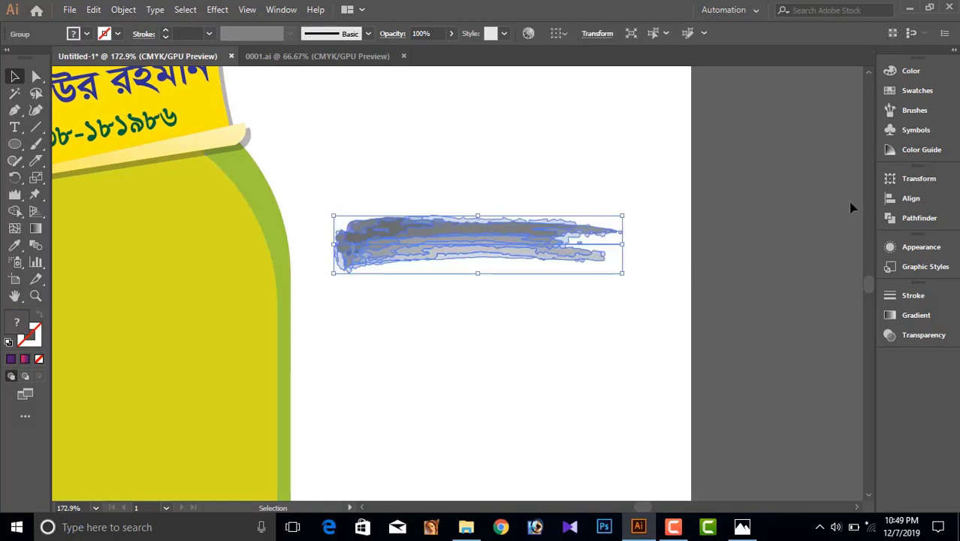
Fill the expanded stroke with the C=35 M=100 Y=35 K=10 swatch.
click(909, 89)
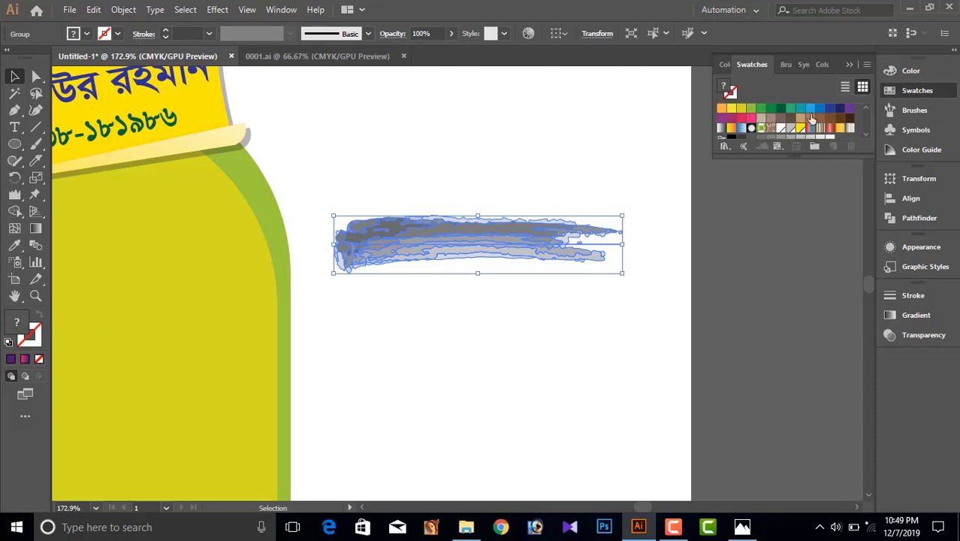
click(732, 119)
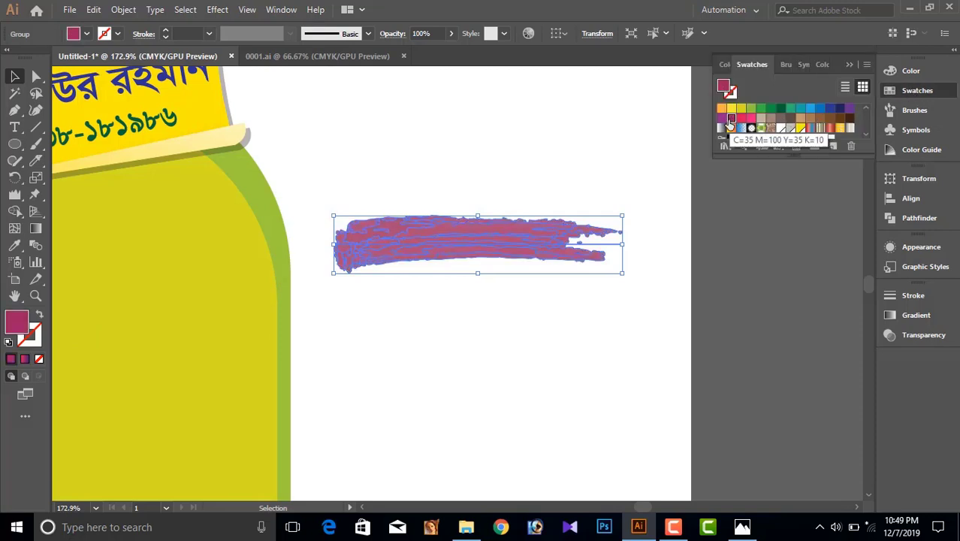
click(565, 137)
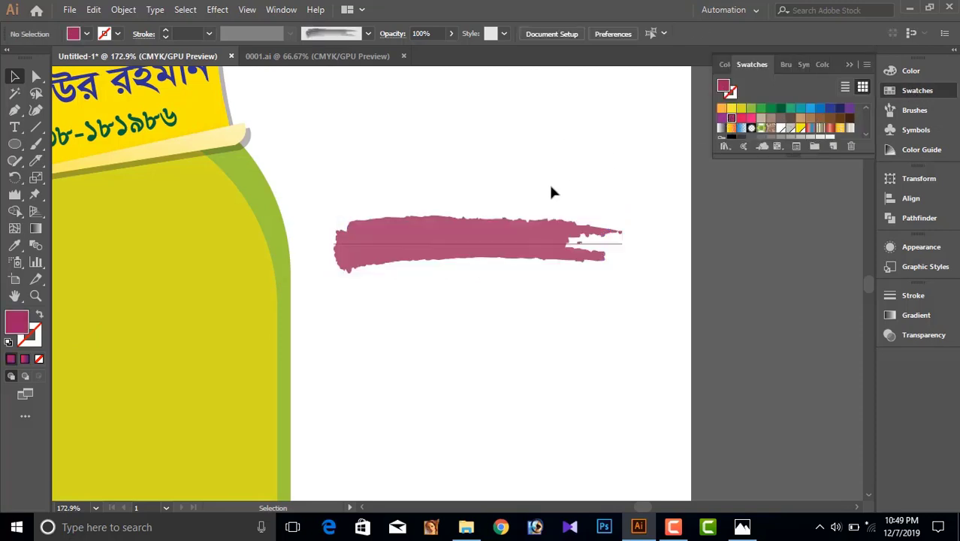
Ungroup the pink stroke's shapes and check its pieces.
click(605, 252)
right_click(518, 242)
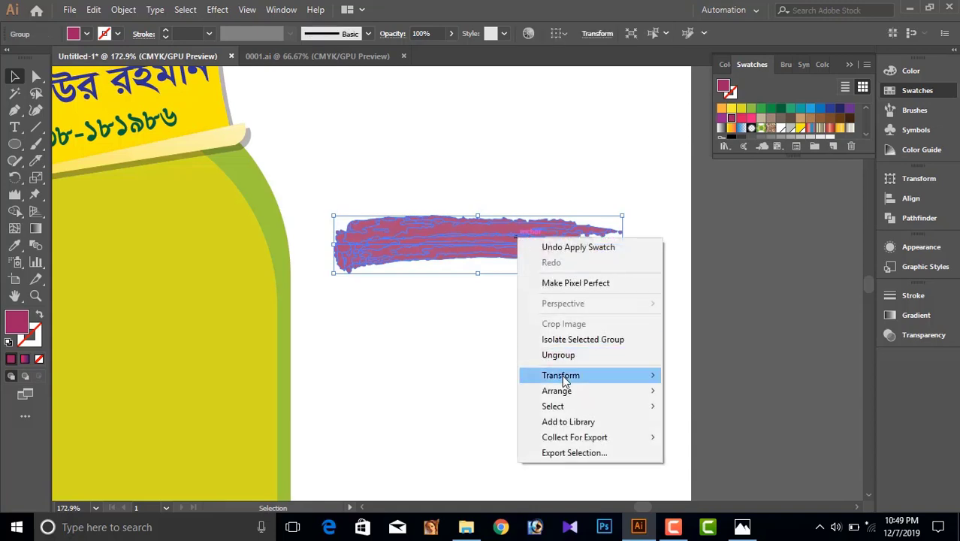
click(558, 354)
click(541, 345)
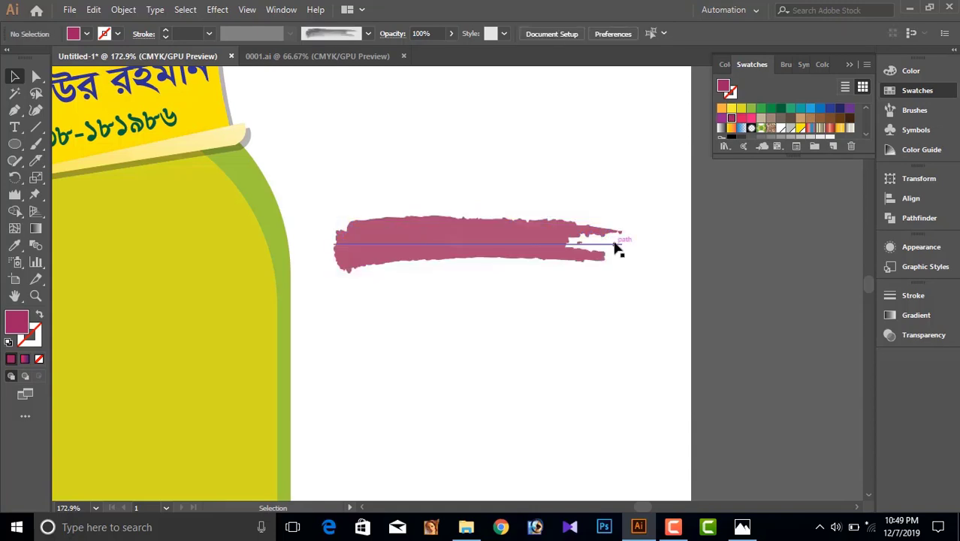
click(616, 248)
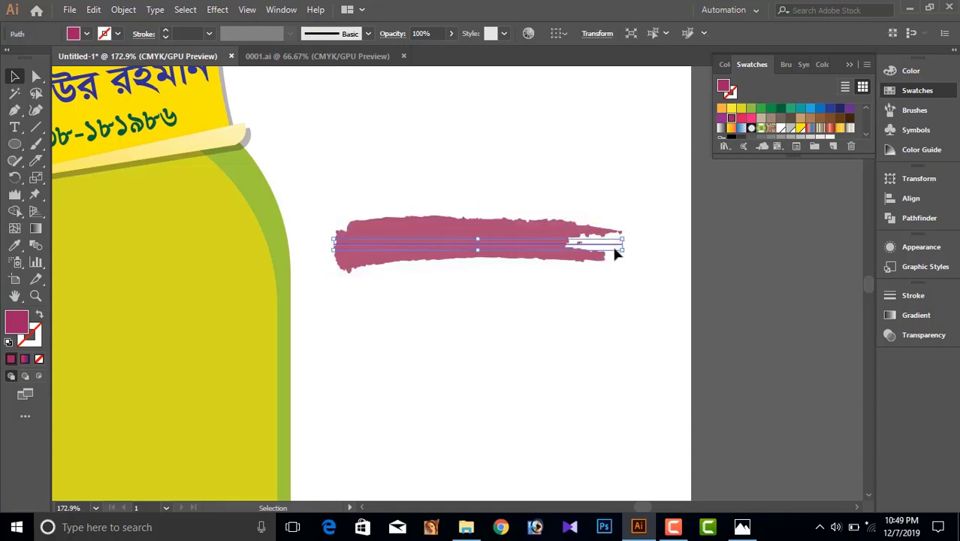
click(499, 196)
click(476, 240)
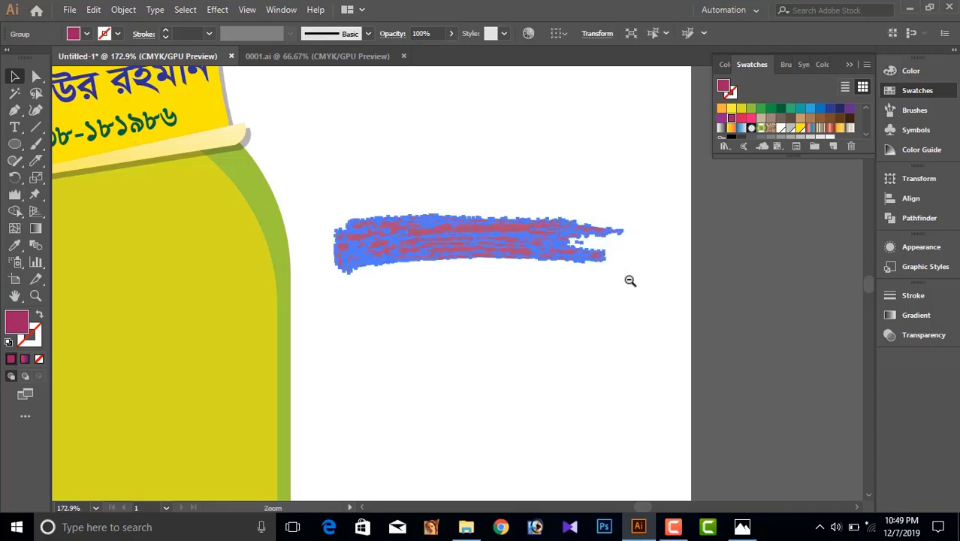
alt+click(631, 280)
Eyedrop the left banner's pink-to-purple gradient onto the stroke.
alt+click(435, 308)
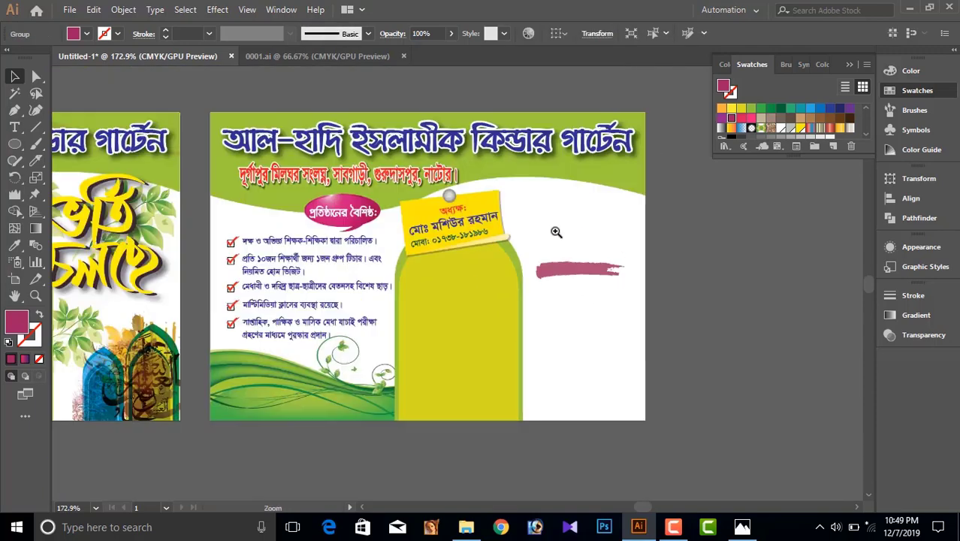
click(553, 230)
alt+click(611, 297)
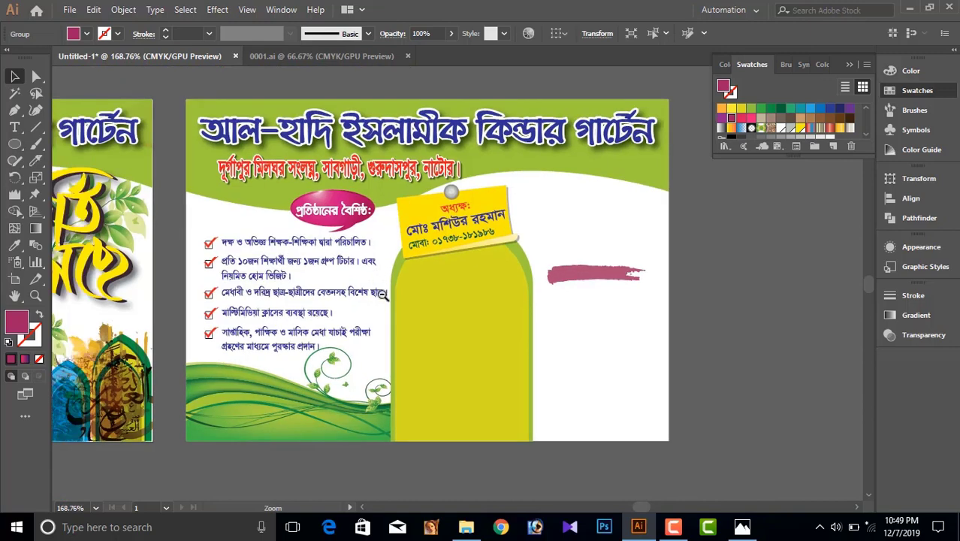
click(590, 261)
key(ctrl+alt+0)
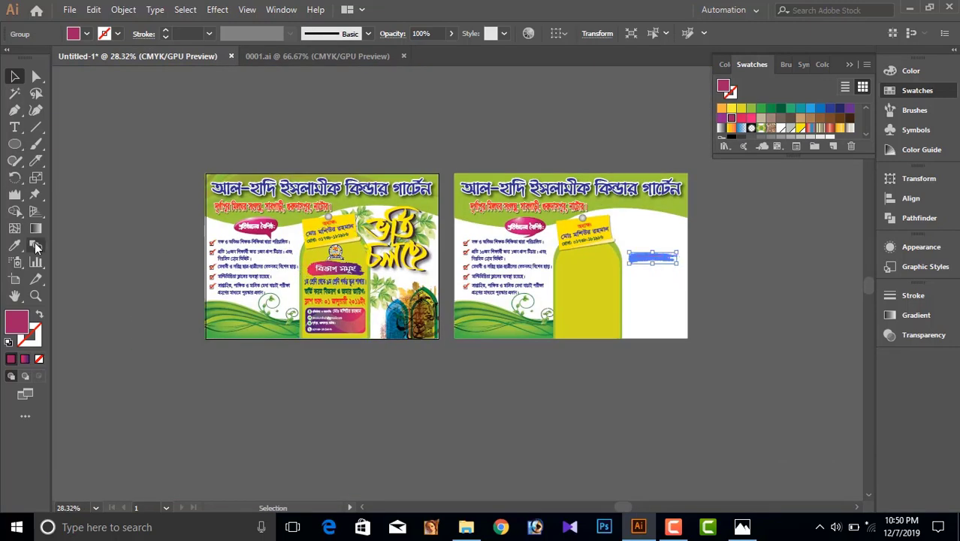
key(i)
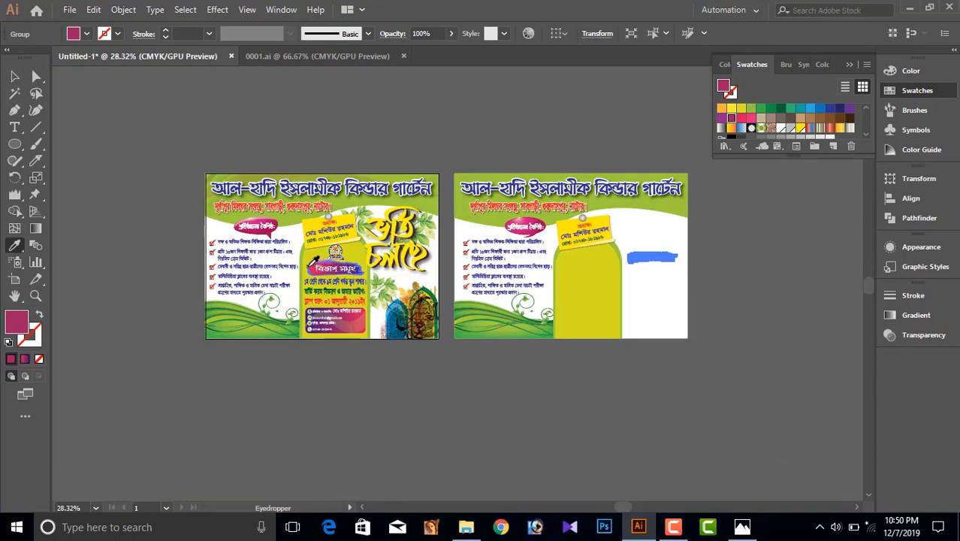
click(14, 76)
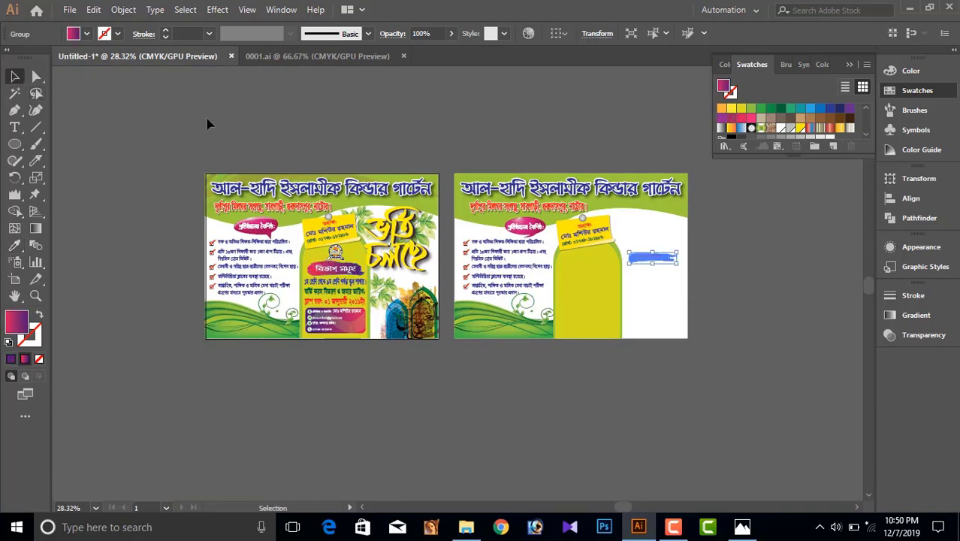
Zoom in on the stroke and reselect it to check its gradient.
scroll(652, 258, up, 3)
scroll(660, 306, up, 3)
drag(584, 319, 354, 250)
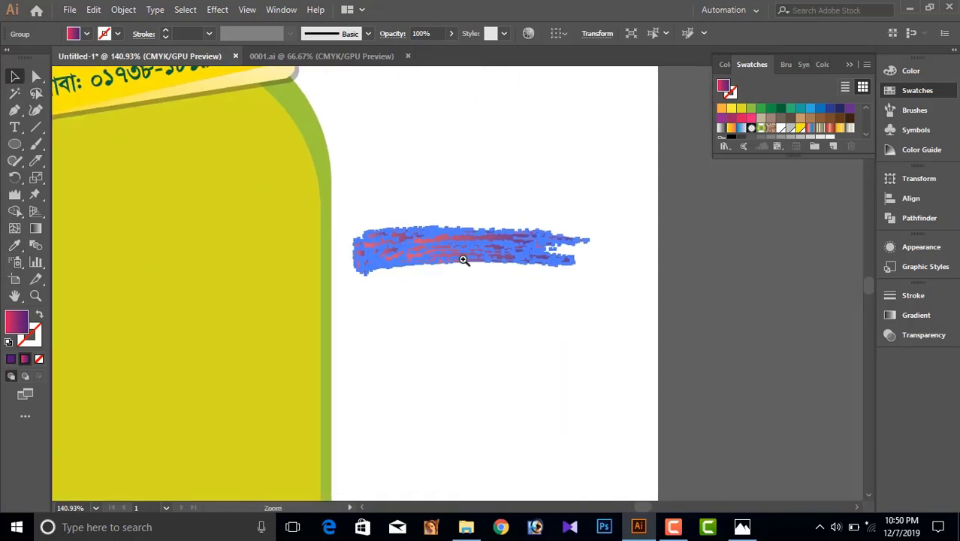
scroll(632, 364, up, 3)
click(396, 231)
click(459, 338)
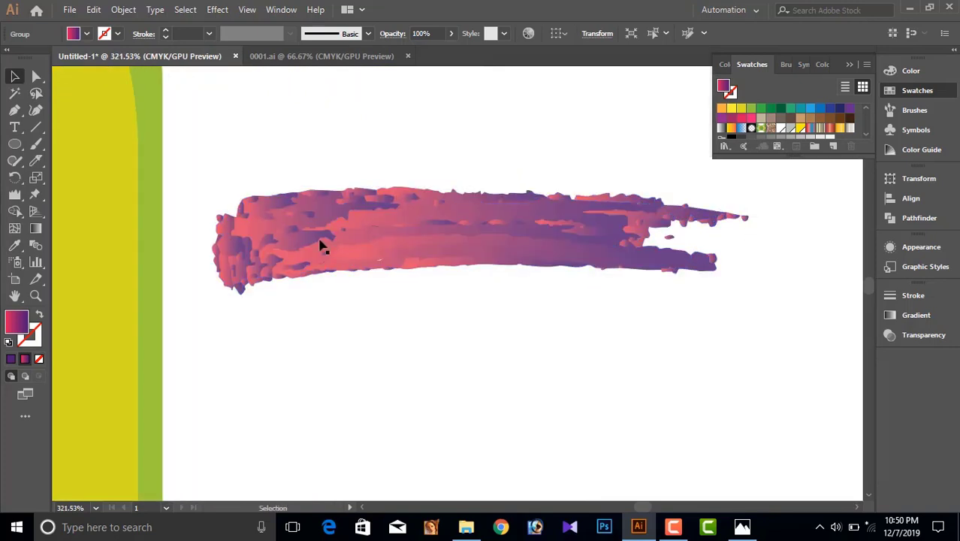
click(406, 226)
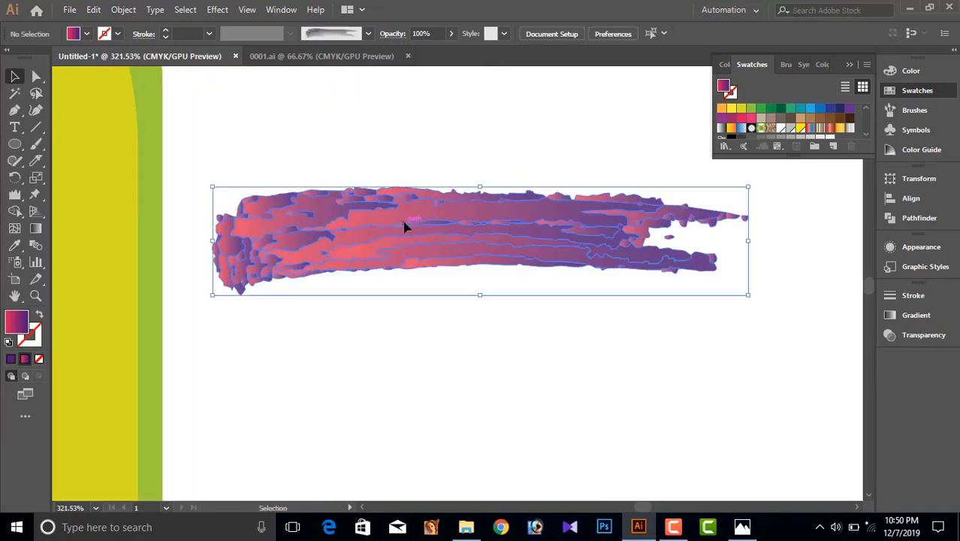
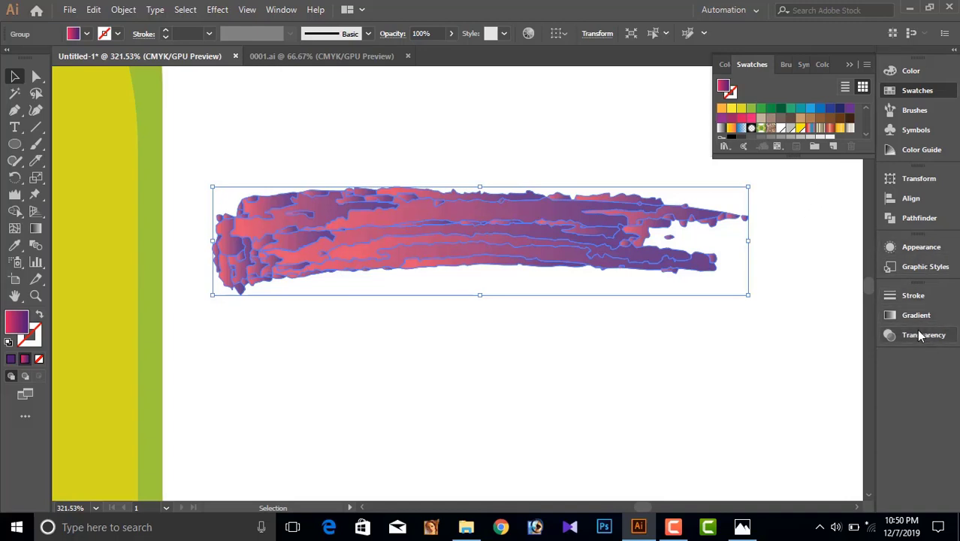
Unite the striped brush strokes in Pathfinder into one pink-to-purple gradient shape.
click(918, 219)
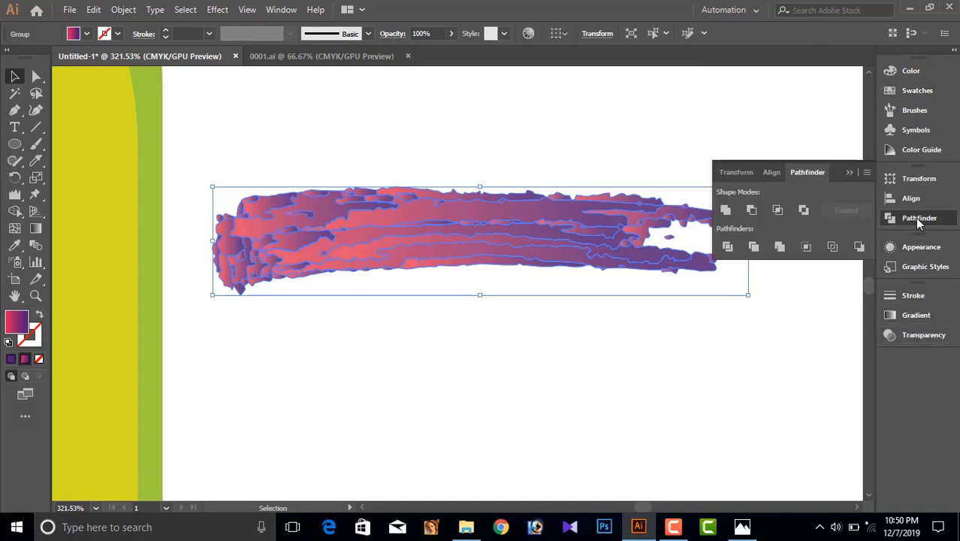
click(726, 211)
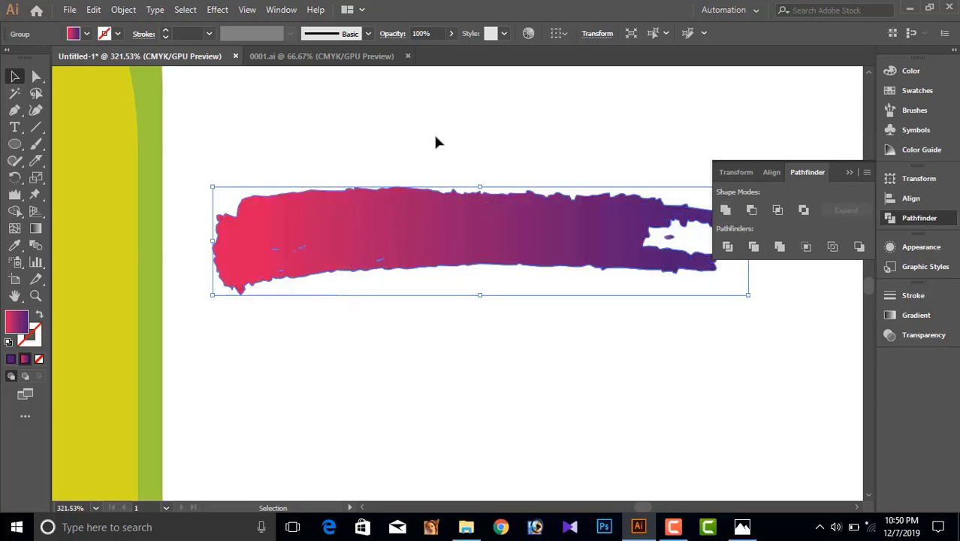
click(562, 353)
scroll(648, 327, down, 5)
click(622, 324)
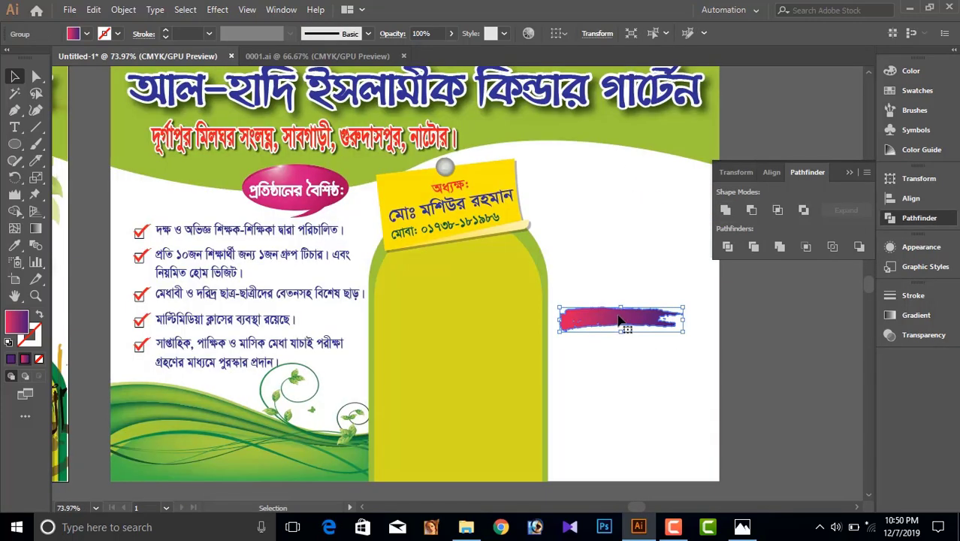
Zoom out to both posters and copy the school logo onto the second poster's bottle.
key(Delete)
key(z)
alt+click(571, 315)
alt+click(526, 310)
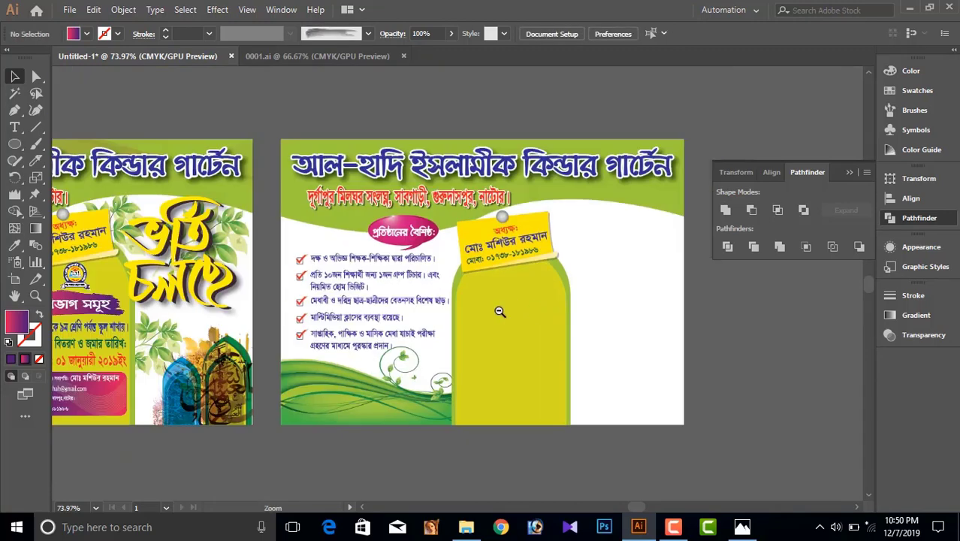
alt+click(500, 311)
mouse_move(288, 322)
mouse_down()
mouse_move(737, 301)
mouse_move(787, 318)
mouse_up()
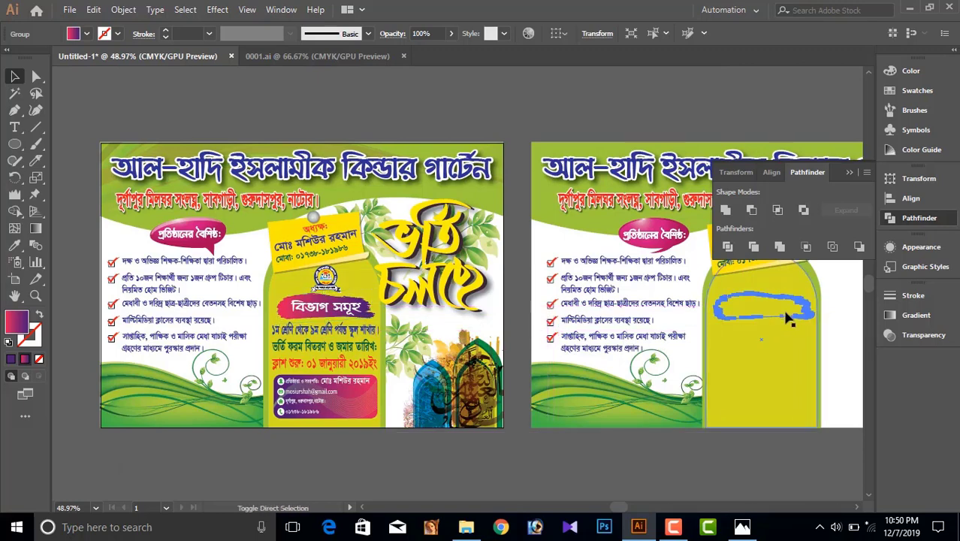
Move the pink gradient brush onto the bottle just beneath the logo.
click(815, 139)
drag(814, 144, 647, 116)
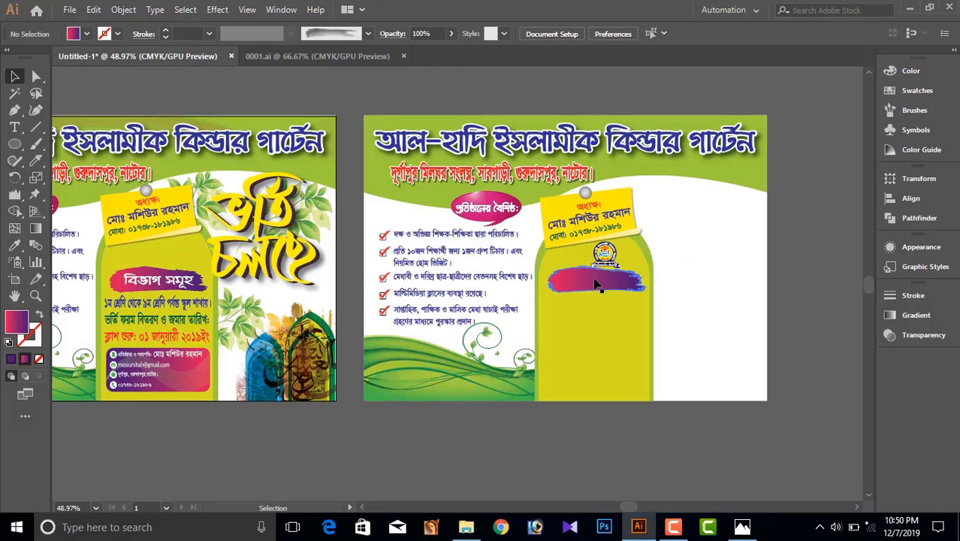
drag(596, 284, 592, 256)
click(167, 280)
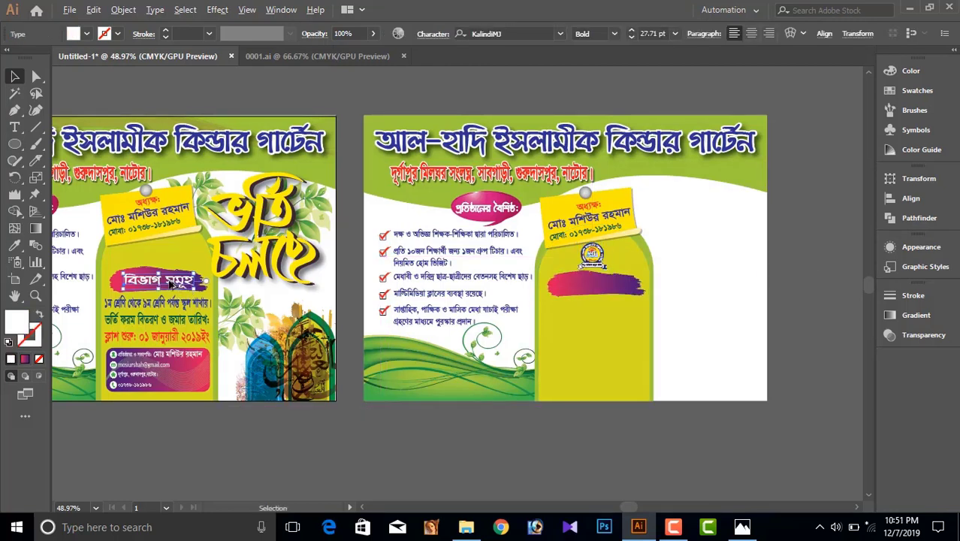
Copy the বিভাগ সমূহ heading onto the pink brush and the class-info lines below it.
drag(170, 284, 606, 293)
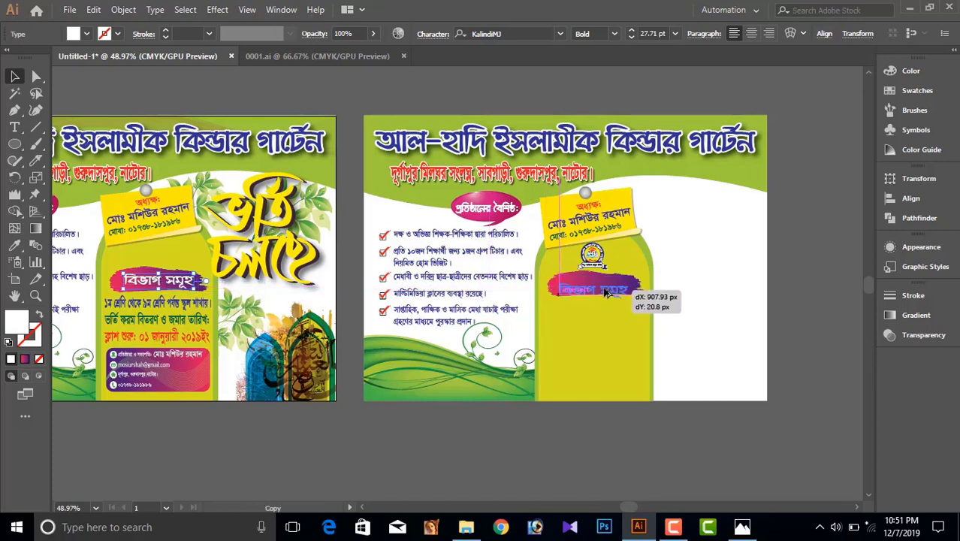
drag(605, 293, 601, 288)
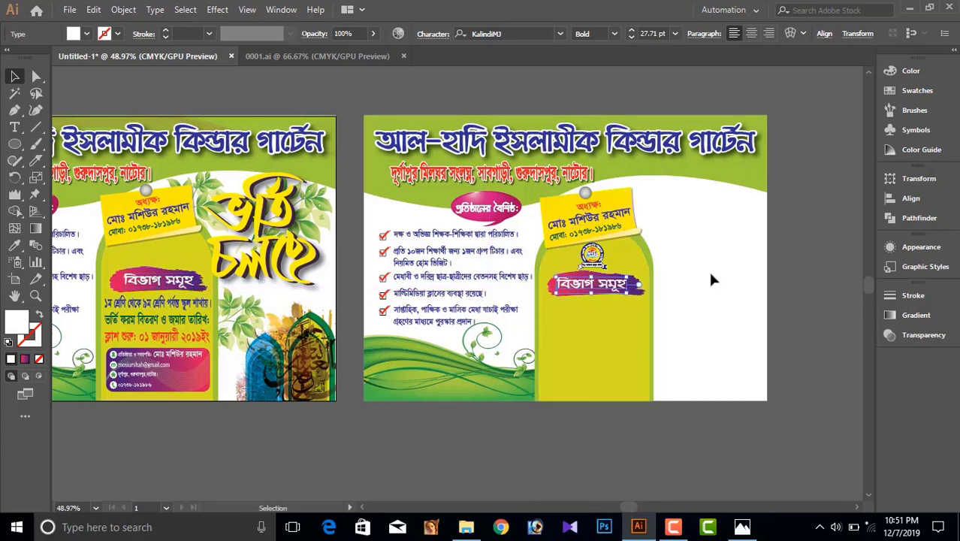
click(817, 272)
click(176, 319)
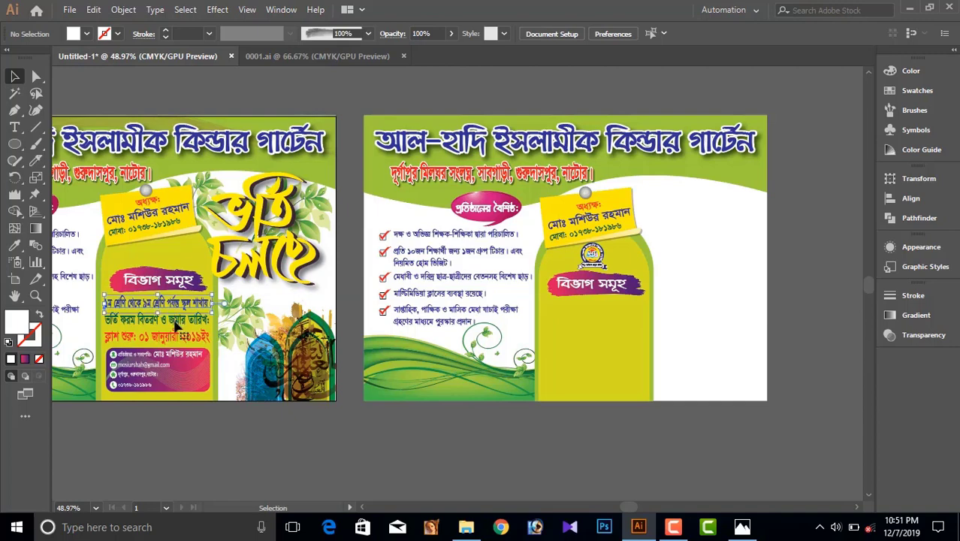
shift+click(178, 333)
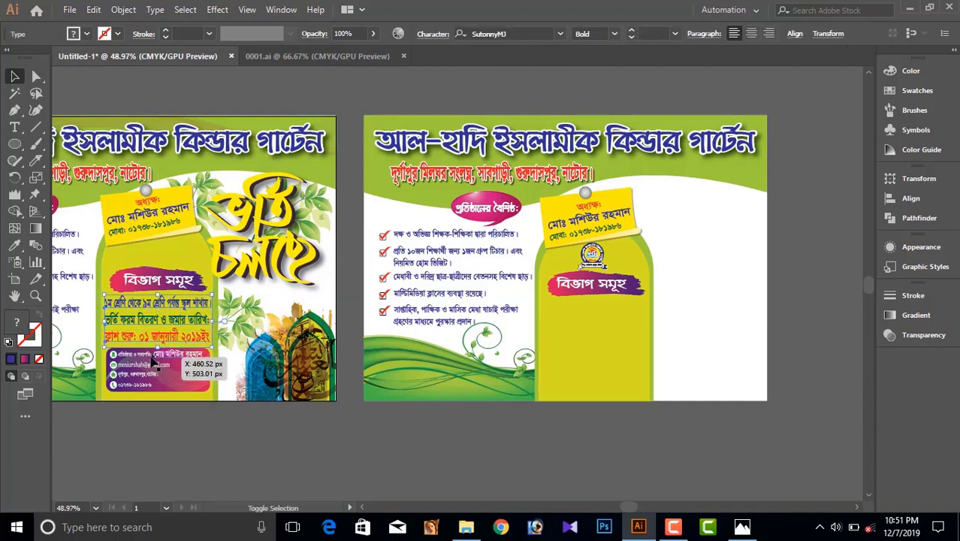
drag(185, 321, 614, 330)
click(644, 345)
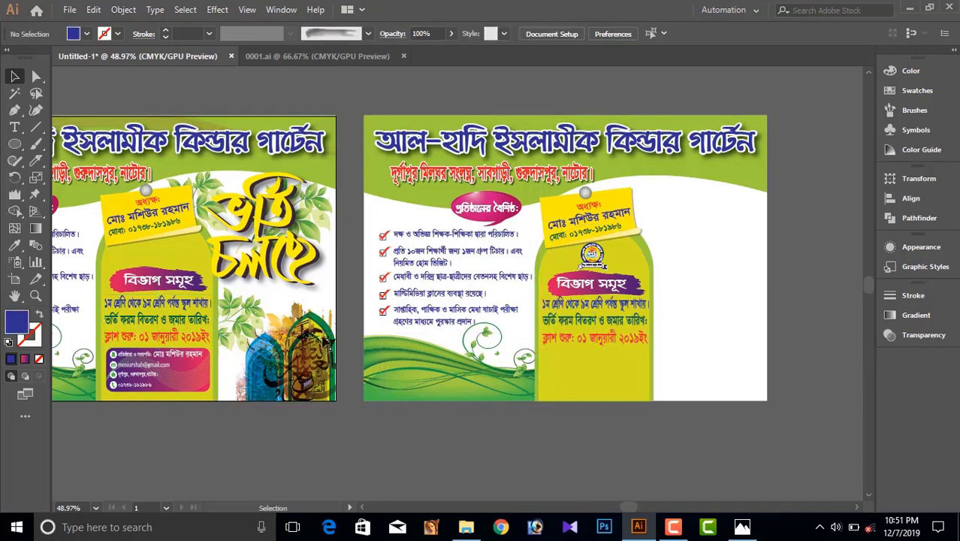
Copy the gradient contact card from the first poster onto the second poster's bottle.
drag(286, 359, 474, 435)
drag(332, 407, 368, 315)
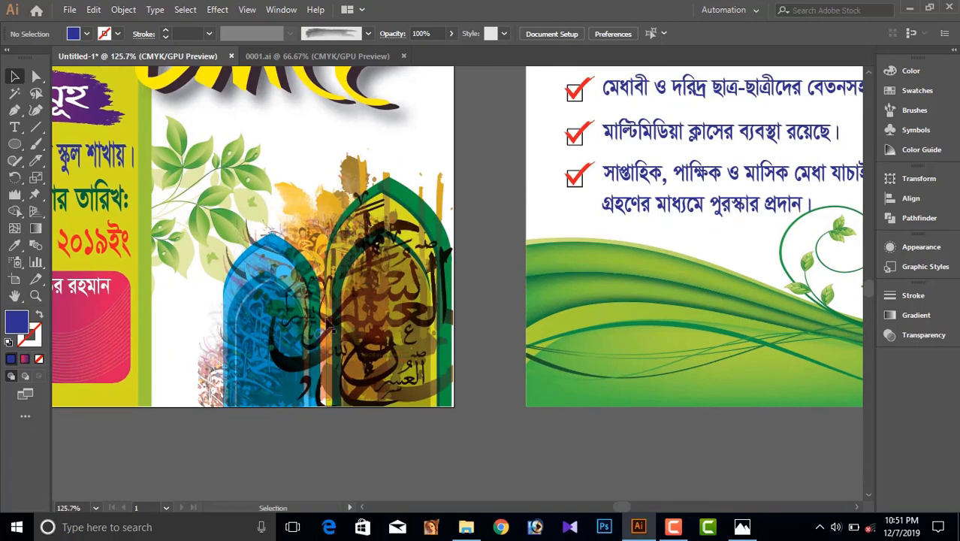
alt+click(505, 314)
click(306, 321)
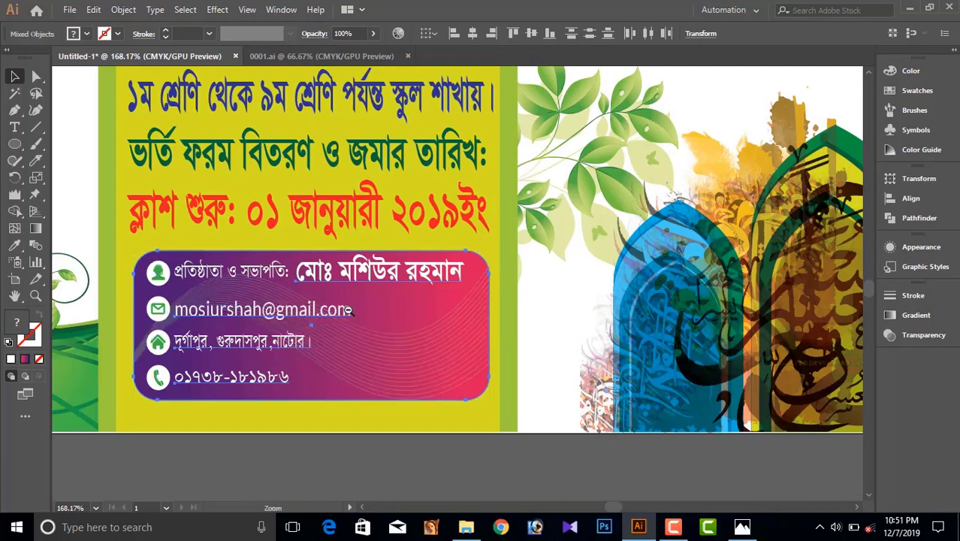
drag(577, 341, 346, 308)
drag(522, 350, 288, 341)
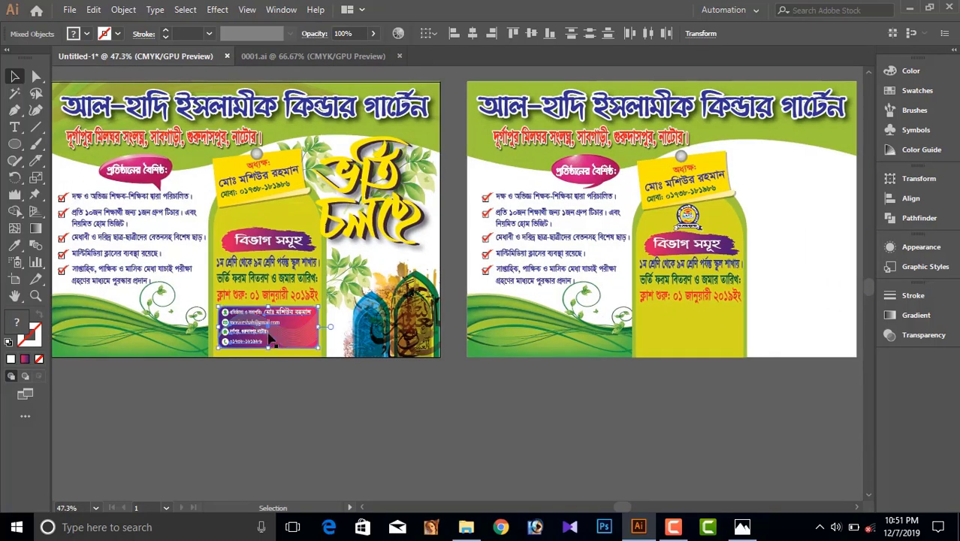
drag(544, 356, 661, 342)
Alt+Shift-drag a copy of the green leaf sprigs to the second poster's upper right.
click(601, 401)
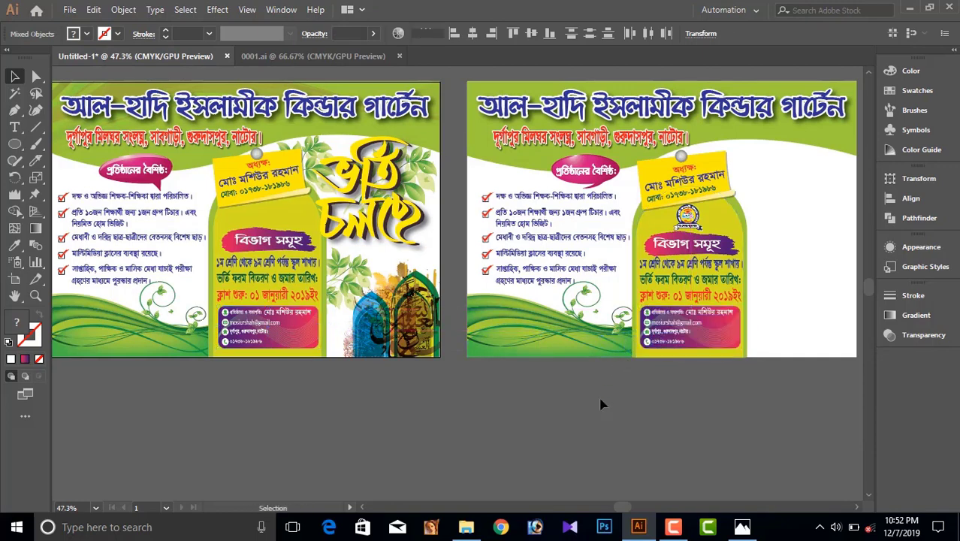
drag(441, 305, 347, 308)
click(254, 281)
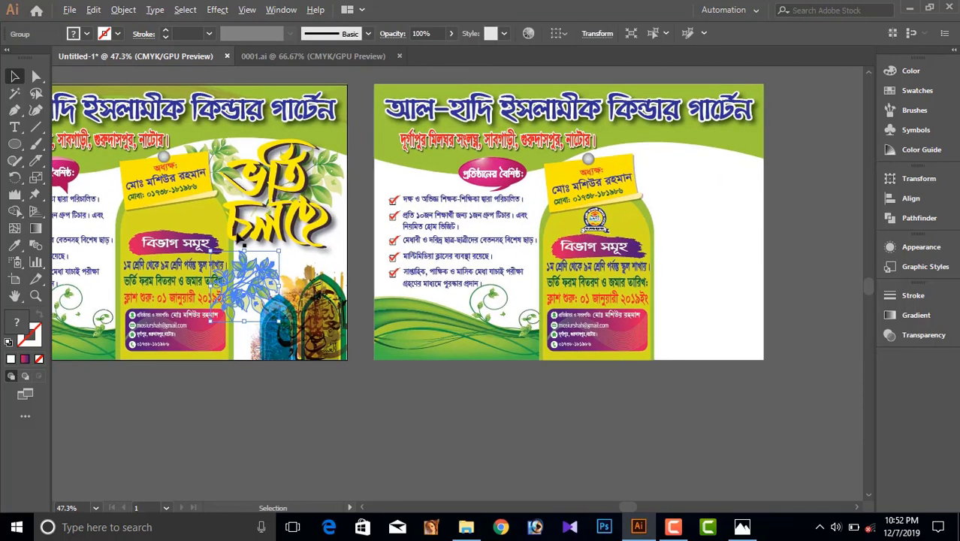
drag(222, 153, 326, 186)
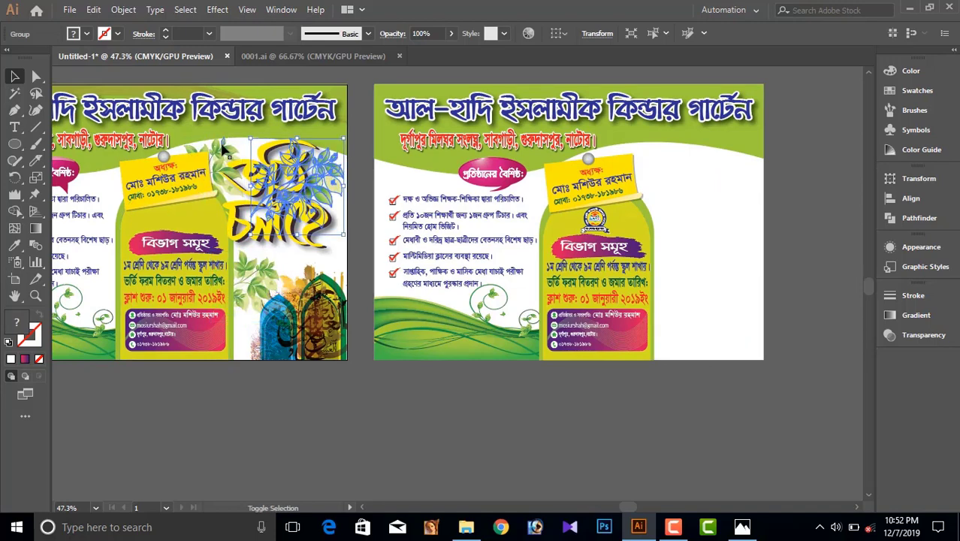
mouse_move(253, 276)
mouse_down()
mouse_move(688, 277)
mouse_move(665, 275)
mouse_up()
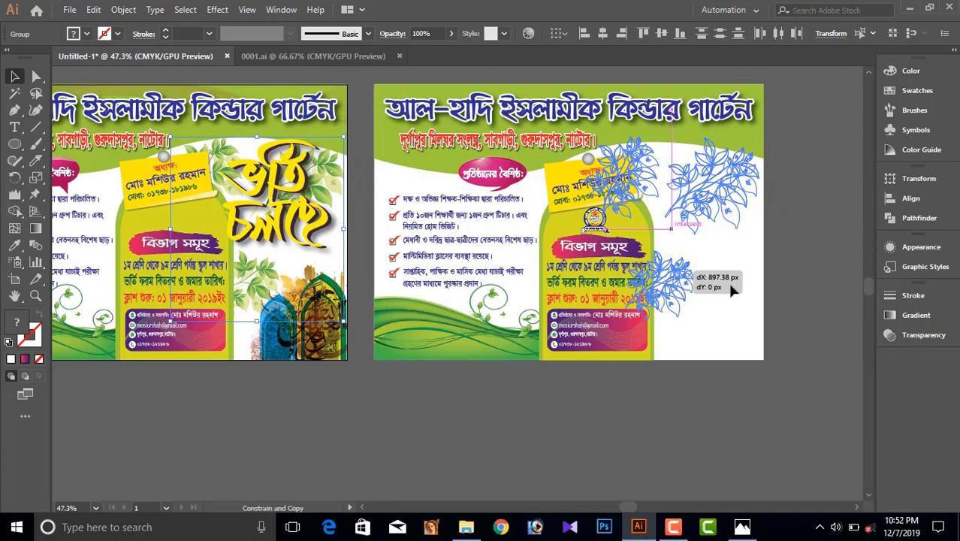
drag(730, 286, 730, 286)
click(790, 242)
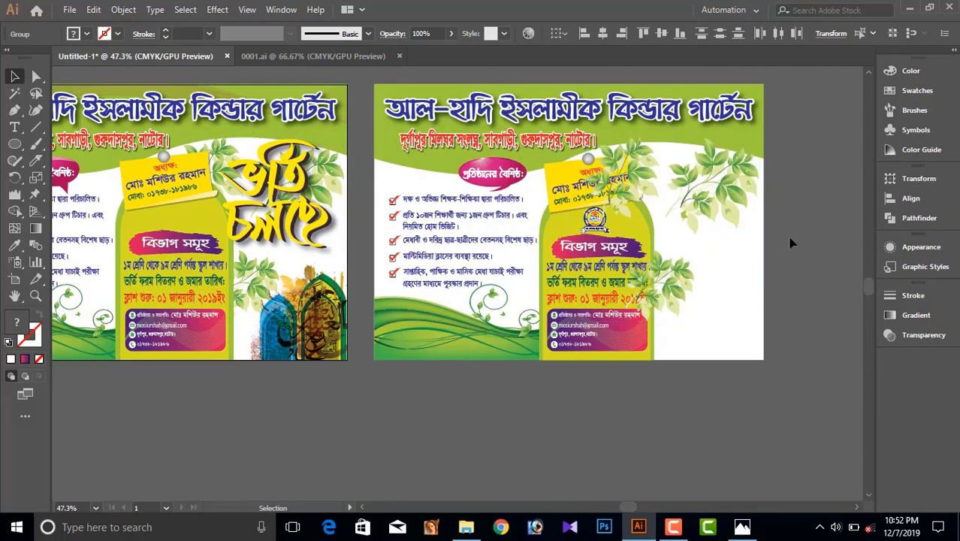
drag(249, 297, 345, 296)
Draw a tall white rectangle on the empty canvas below the posters.
drag(412, 313, 412, 225)
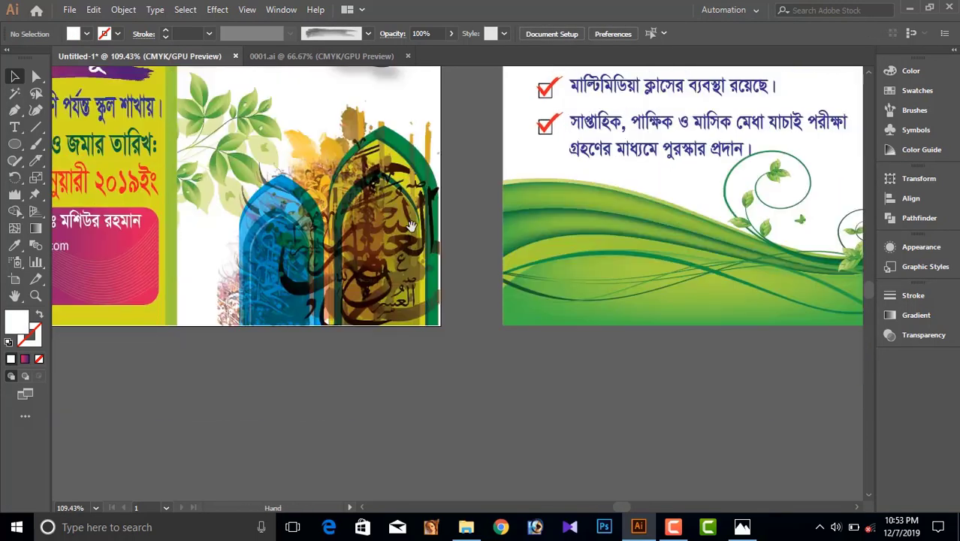
alt+click(482, 296)
mouse_move(482, 296)
mouse_down()
mouse_move(272, 249)
mouse_move(332, 223)
mouse_up()
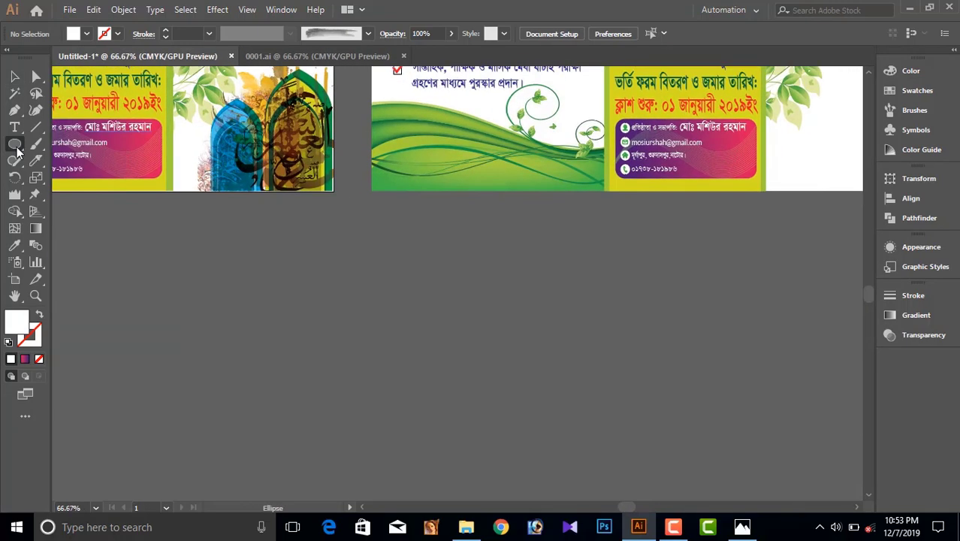
drag(14, 144, 79, 144)
mouse_move(377, 239)
mouse_down()
mouse_move(435, 382)
mouse_move(509, 419)
mouse_up()
click(17, 77)
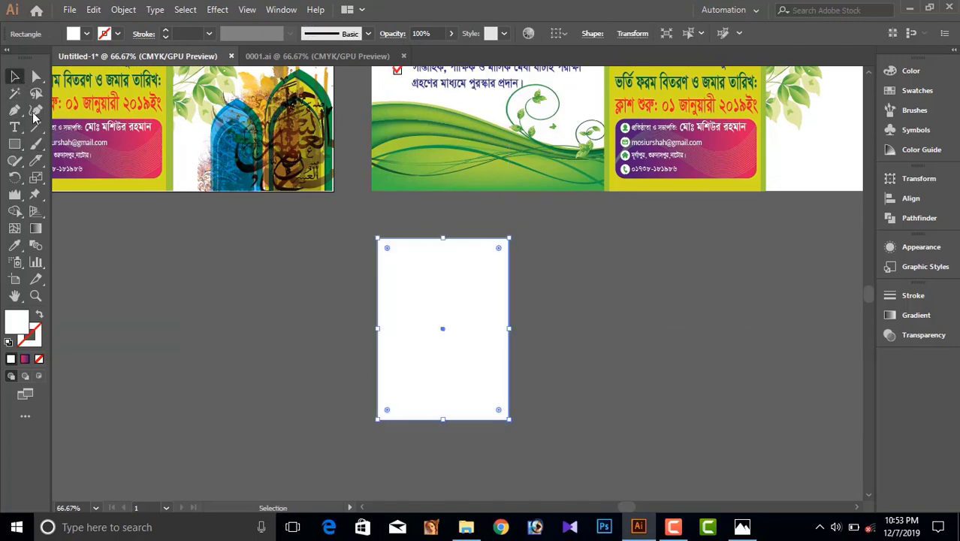
Round the rectangle's top corners into an arch and sharpen its top into a point.
click(38, 78)
click(330, 240)
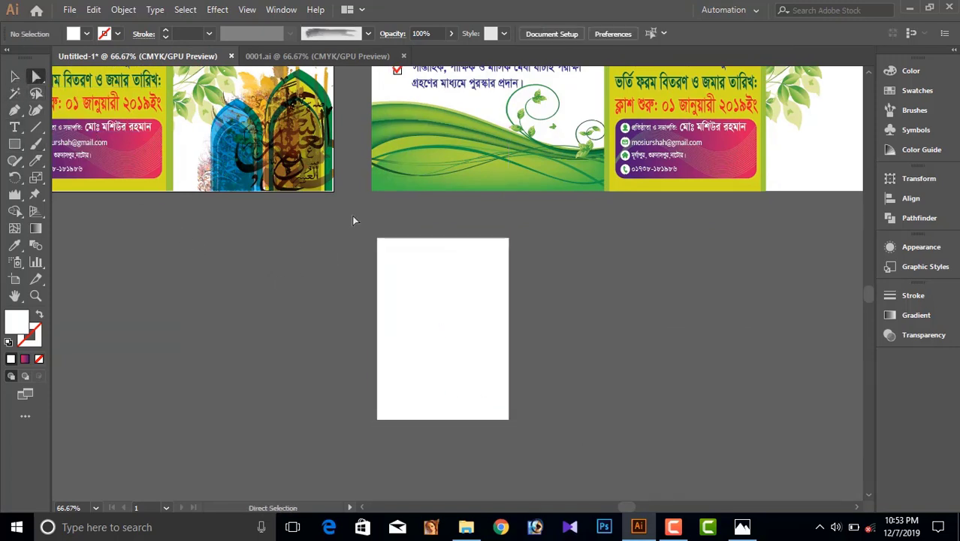
drag(564, 283, 563, 282)
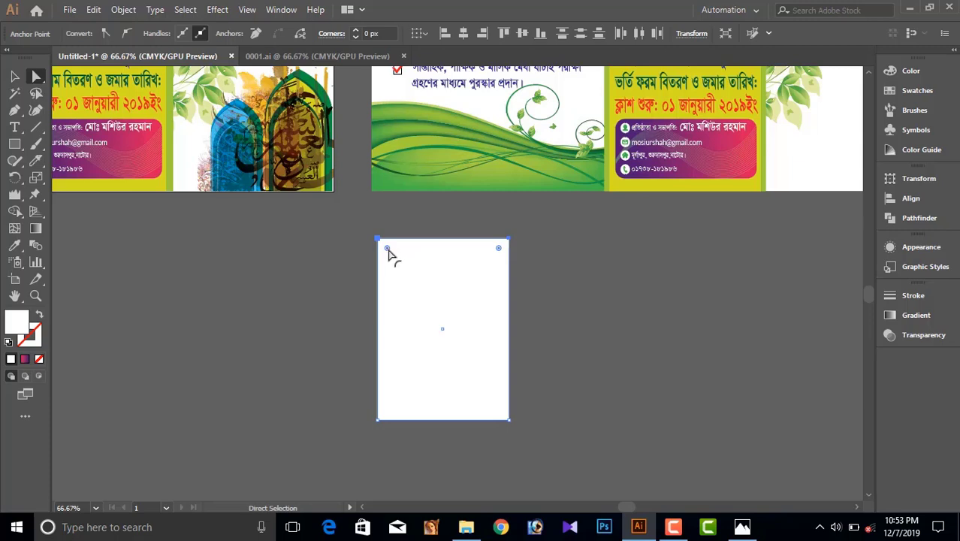
drag(387, 249, 478, 331)
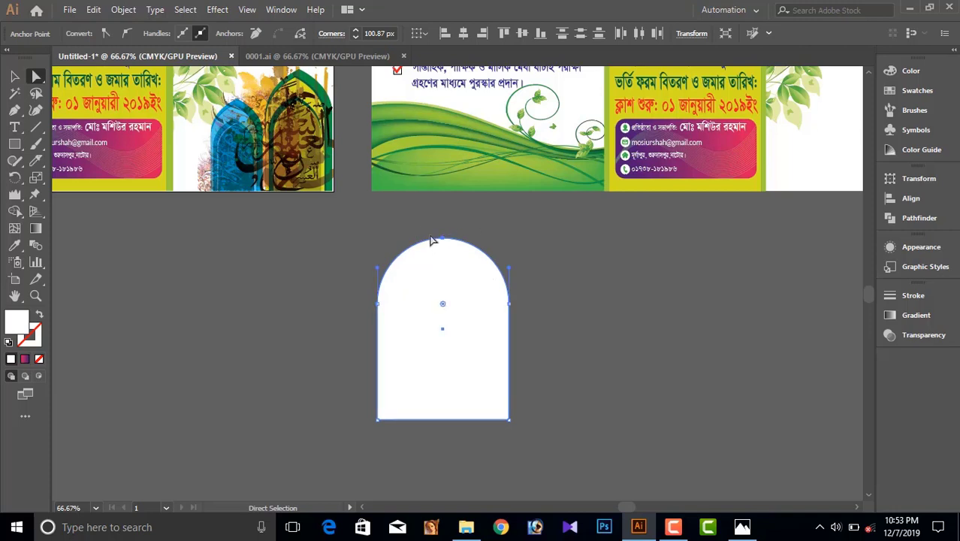
click(106, 33)
click(14, 76)
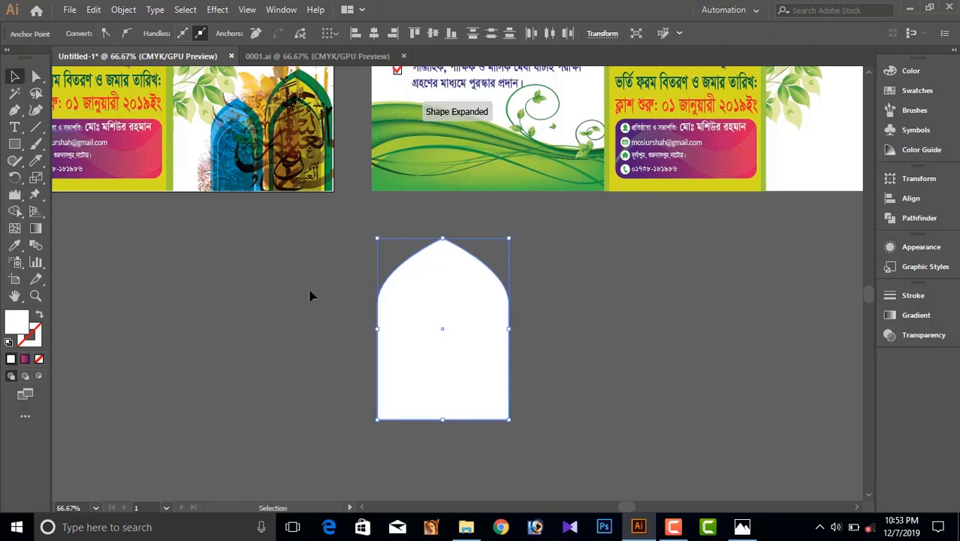
click(303, 289)
drag(353, 385, 538, 452)
alt+scroll(468, 386, up, 1)
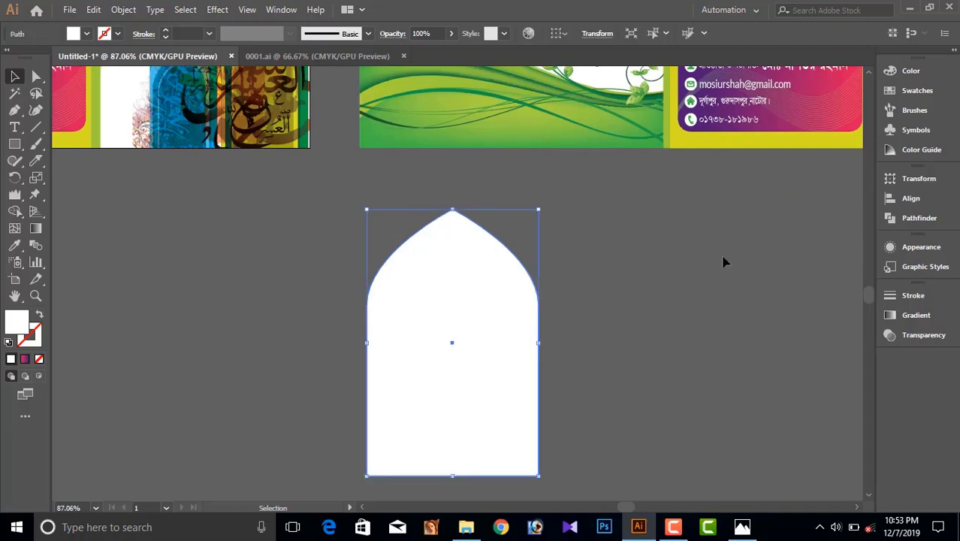
Rearrange the calligraphy artwork, reference banner image and green arch around the new shape.
drag(248, 150, 208, 290)
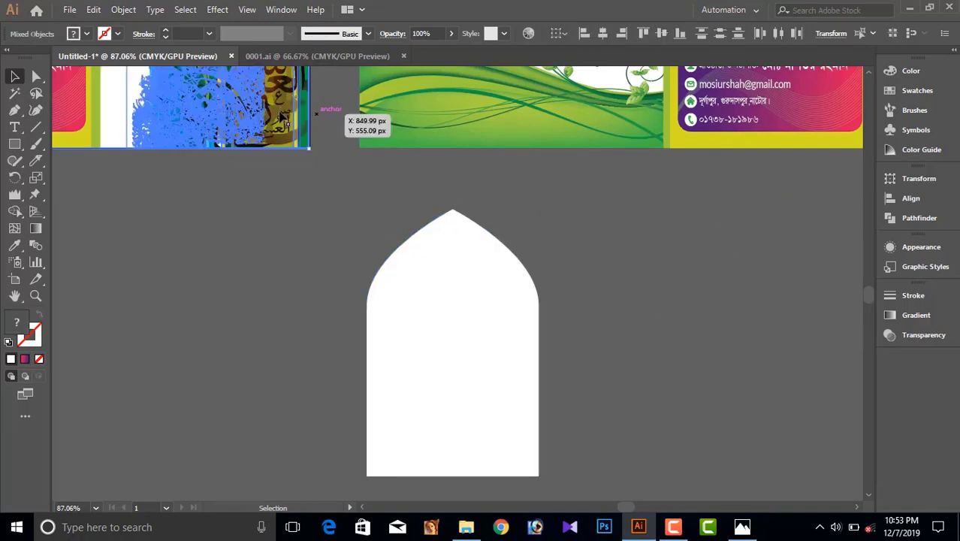
drag(330, 204, 319, 209)
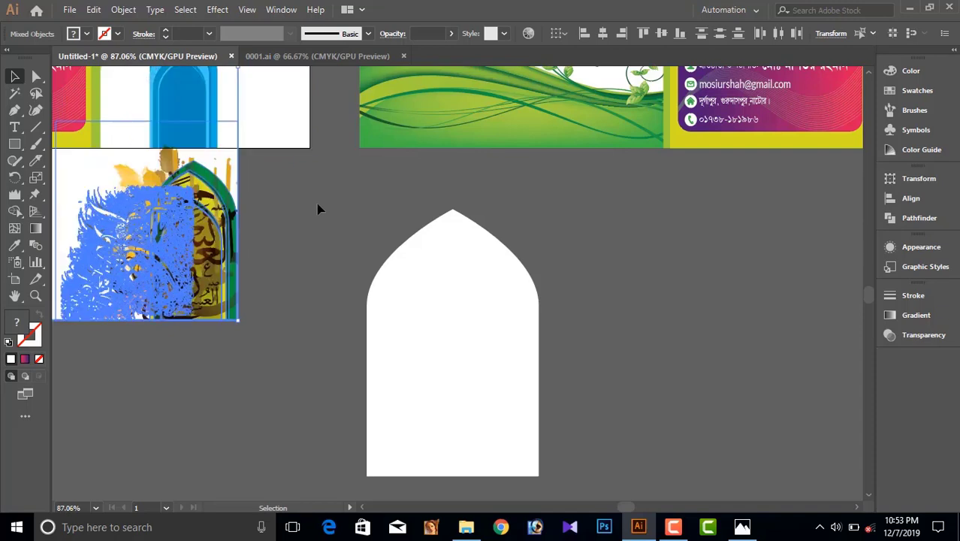
click(318, 208)
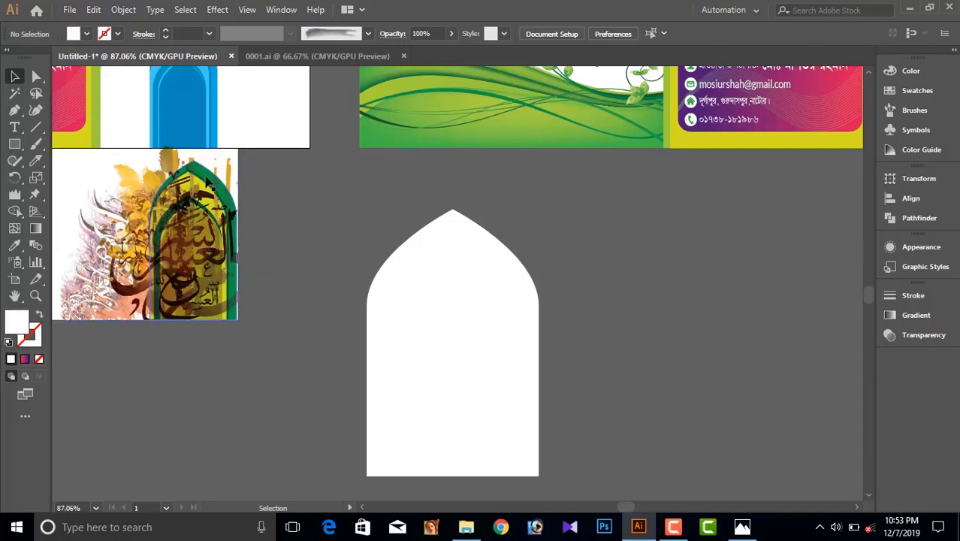
click(208, 180)
drag(208, 180, 319, 205)
click(415, 203)
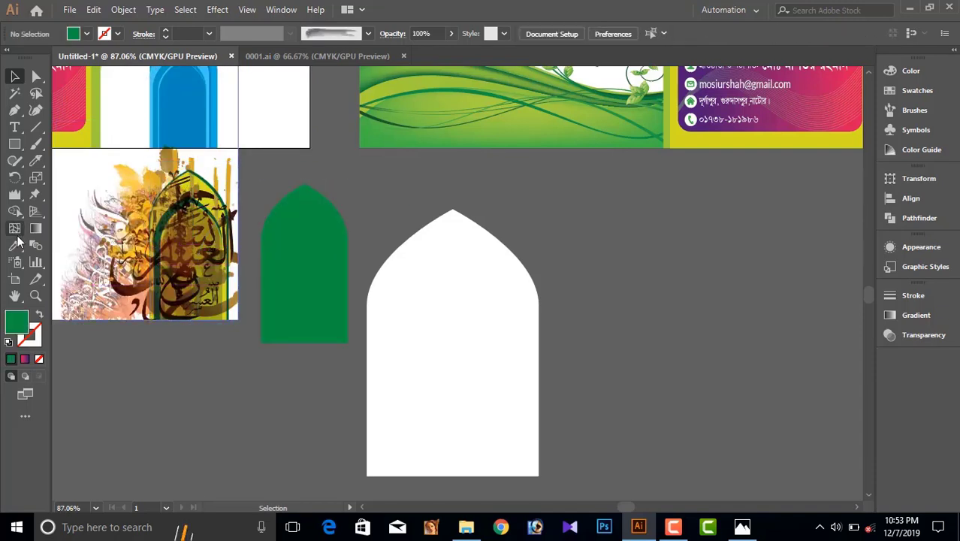
Fill the white arch with green sampled from the left arch.
click(444, 324)
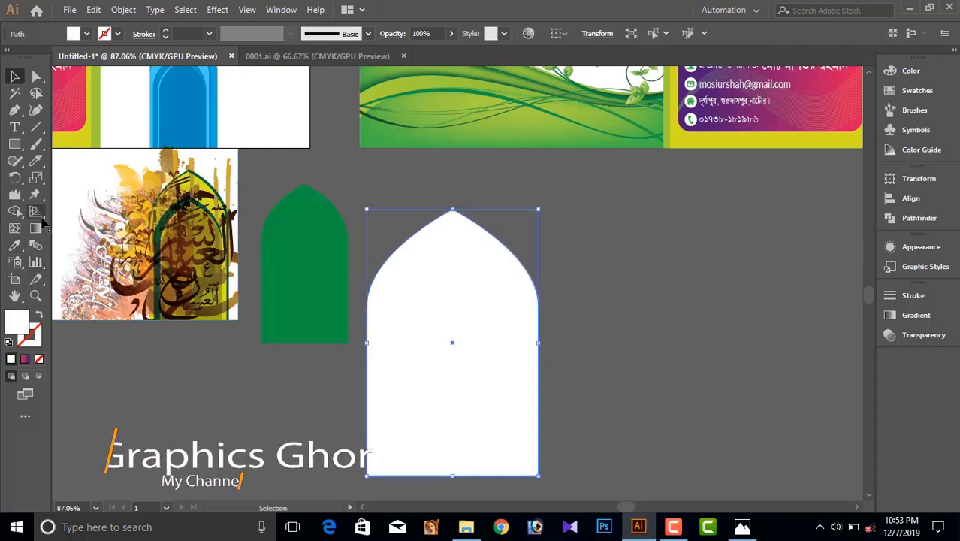
click(14, 246)
click(274, 242)
key(a)
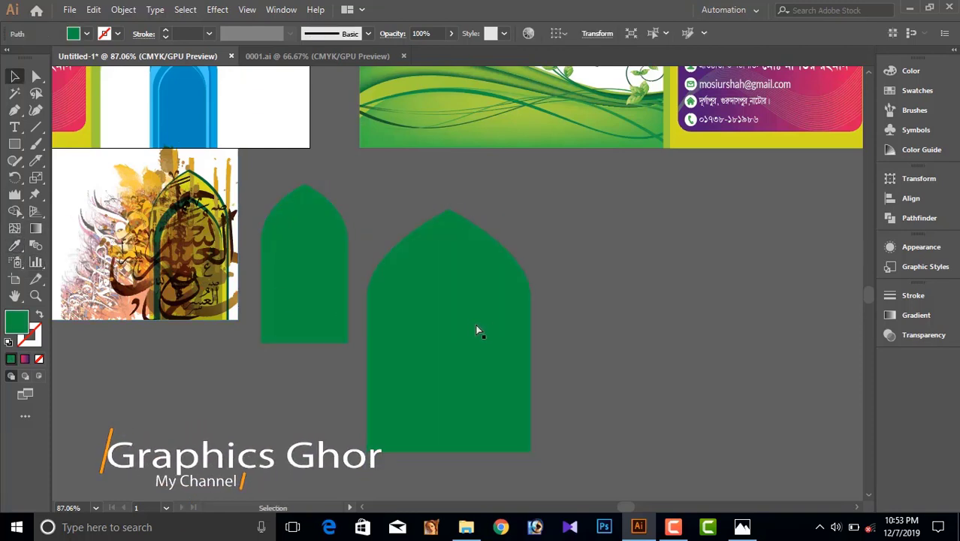
Make a smaller copy of the arch inside the green one and fill it yellow.
key(v)
click(452, 219)
click(444, 248)
mouse_move(449, 209)
mouse_down()
mouse_move(444, 233)
mouse_move(446, 224)
mouse_up()
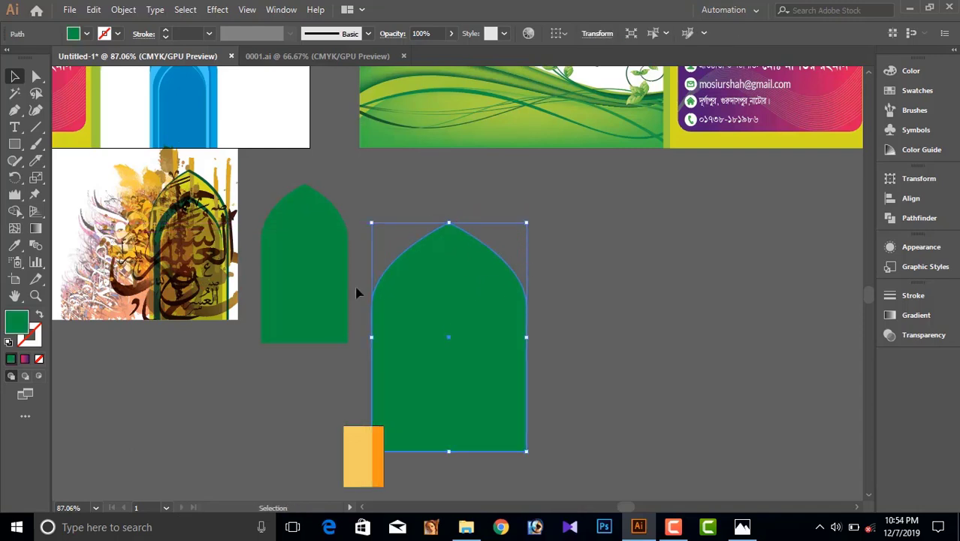
click(533, 298)
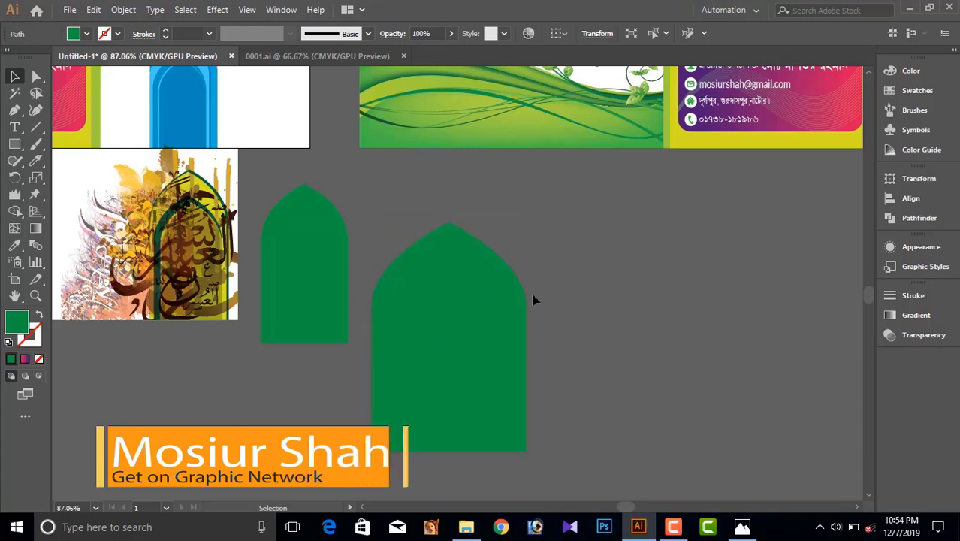
click(14, 246)
click(211, 181)
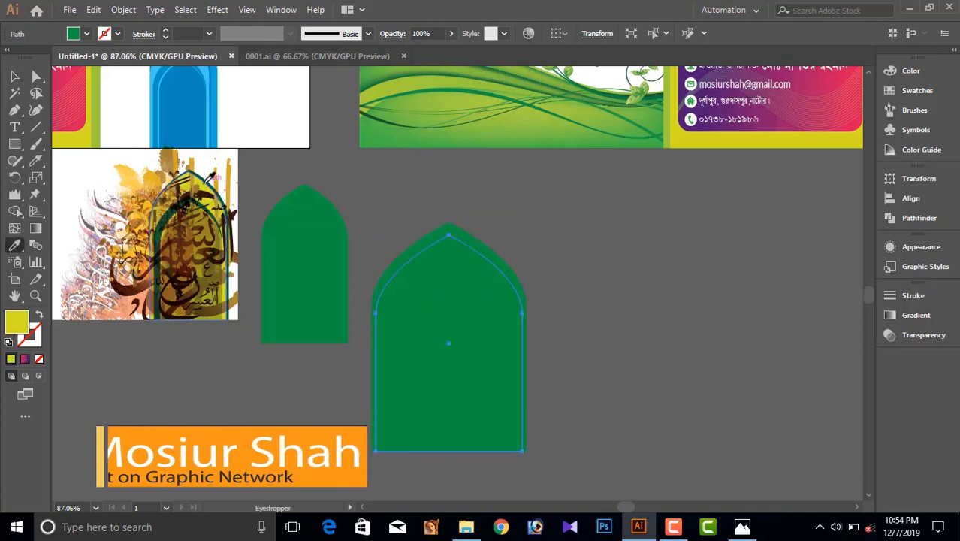
Align the yellow and green arches along their left edges.
click(15, 78)
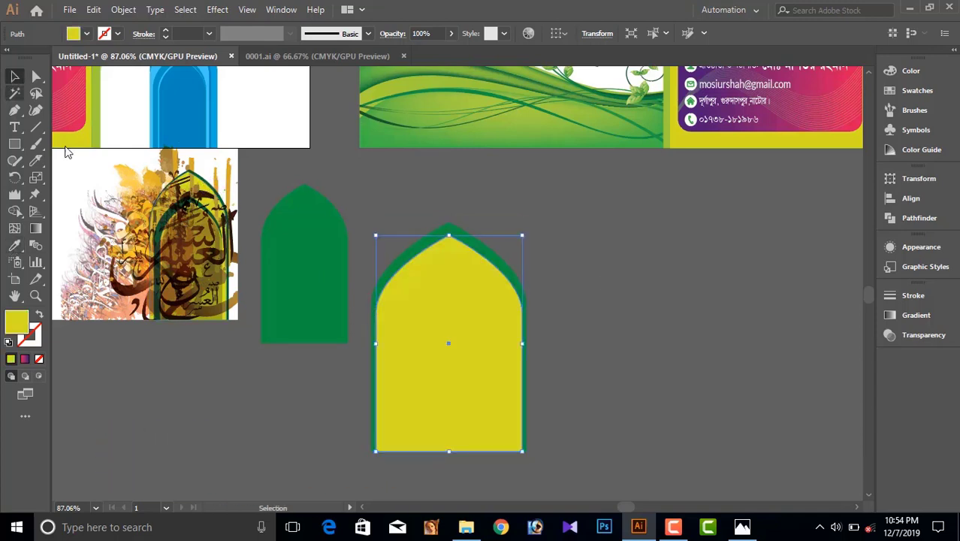
drag(340, 368, 512, 392)
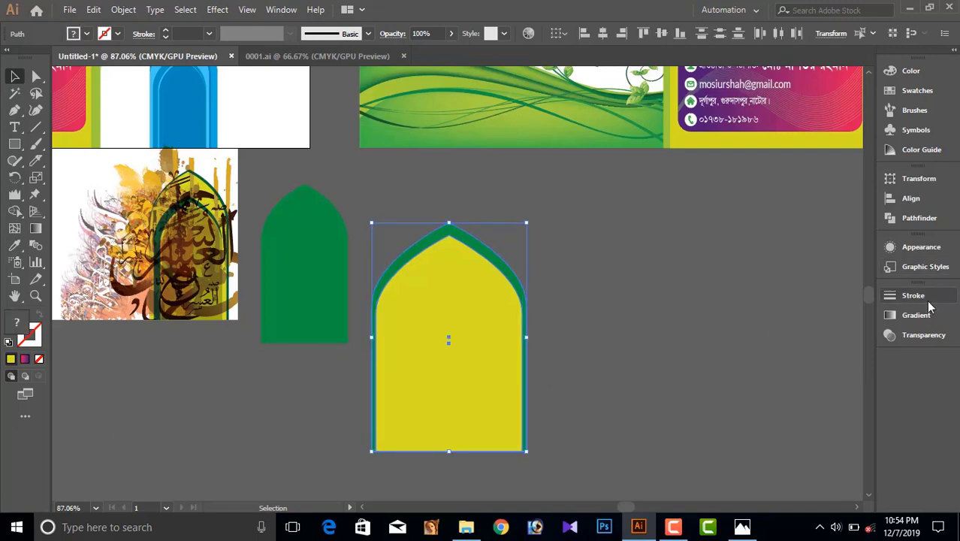
click(910, 198)
click(725, 210)
click(568, 278)
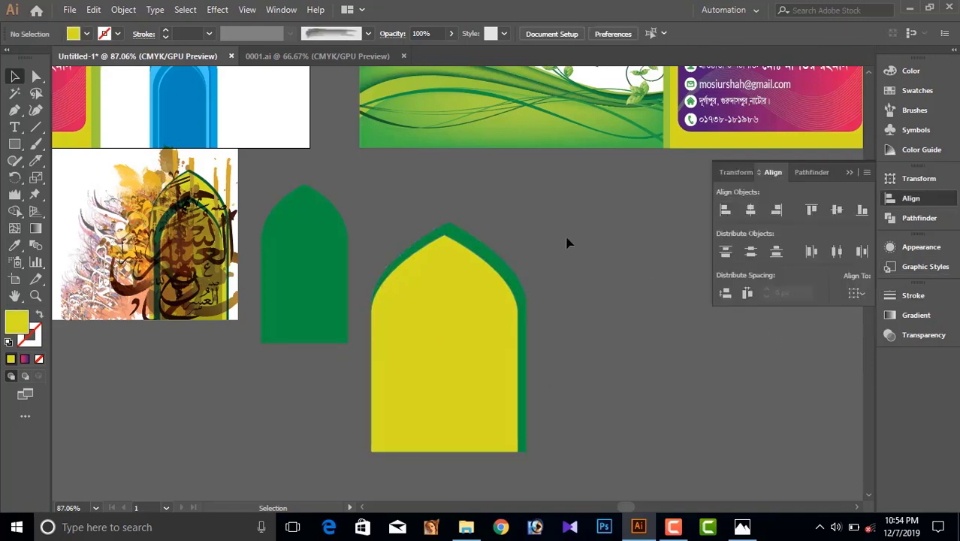
Shrink the yellow arch and add a shifted, narrower copy to form the inner band.
drag(467, 348, 424, 298)
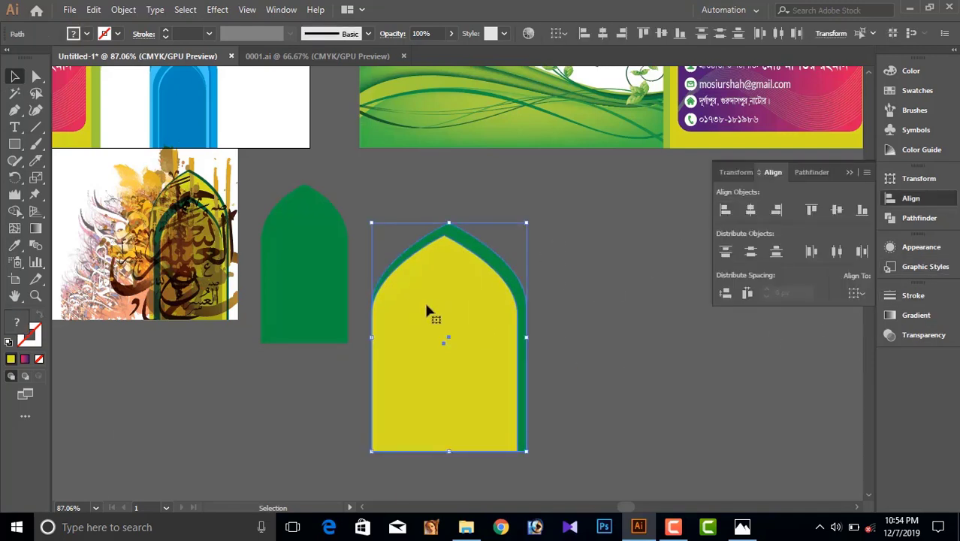
click(417, 305)
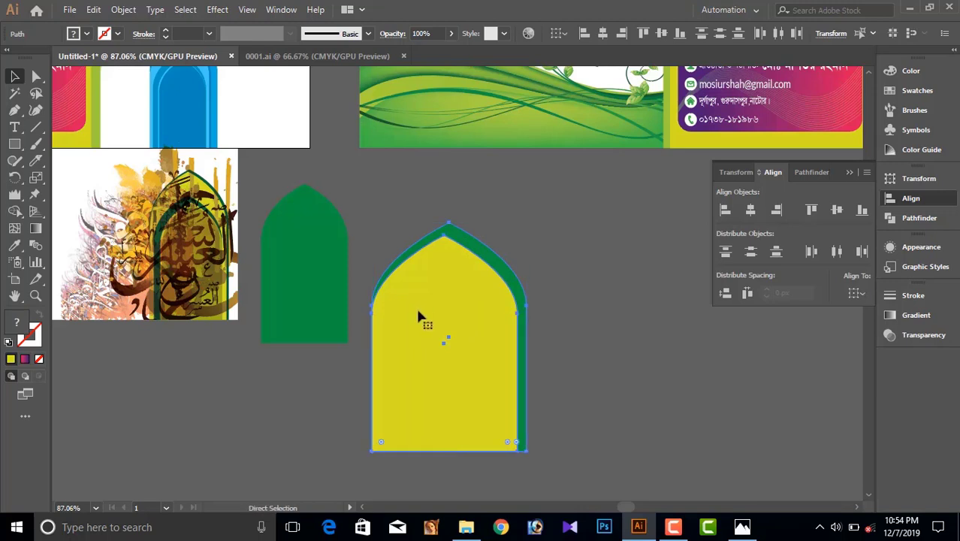
click(500, 283)
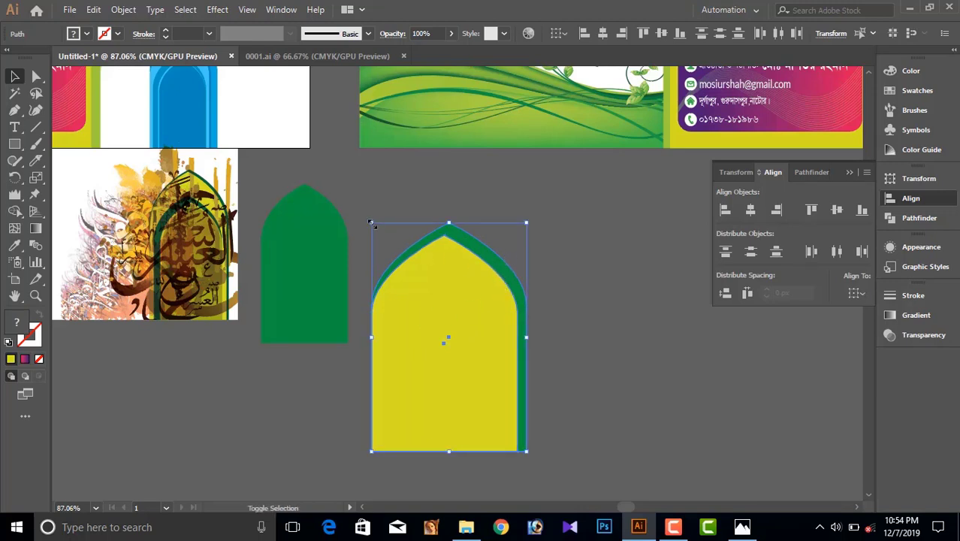
drag(527, 223, 501, 261)
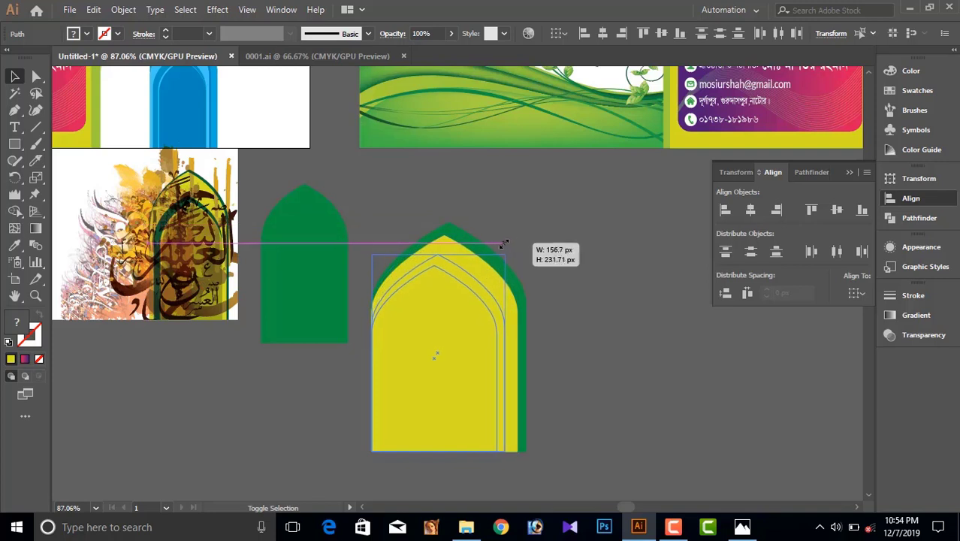
alt+drag(436, 359, 452, 367)
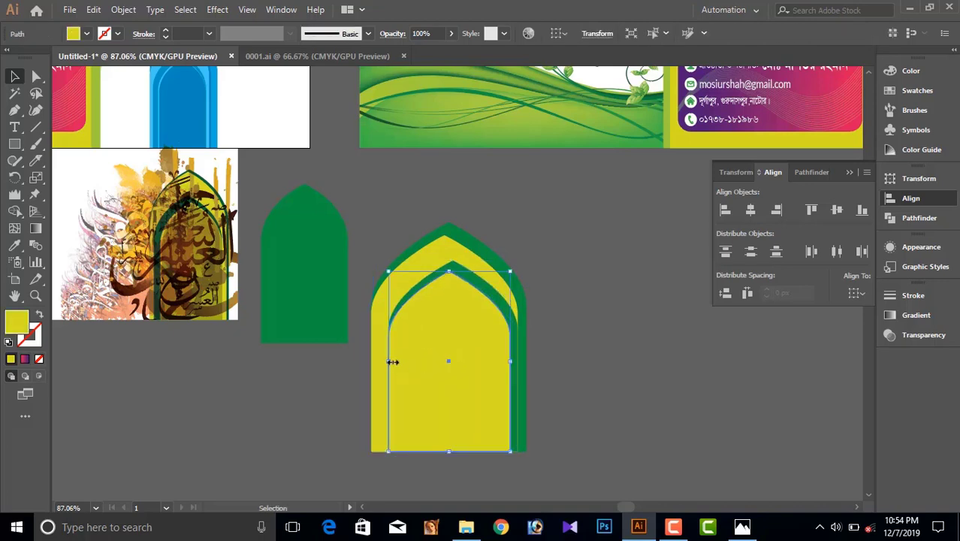
drag(389, 361, 395, 362)
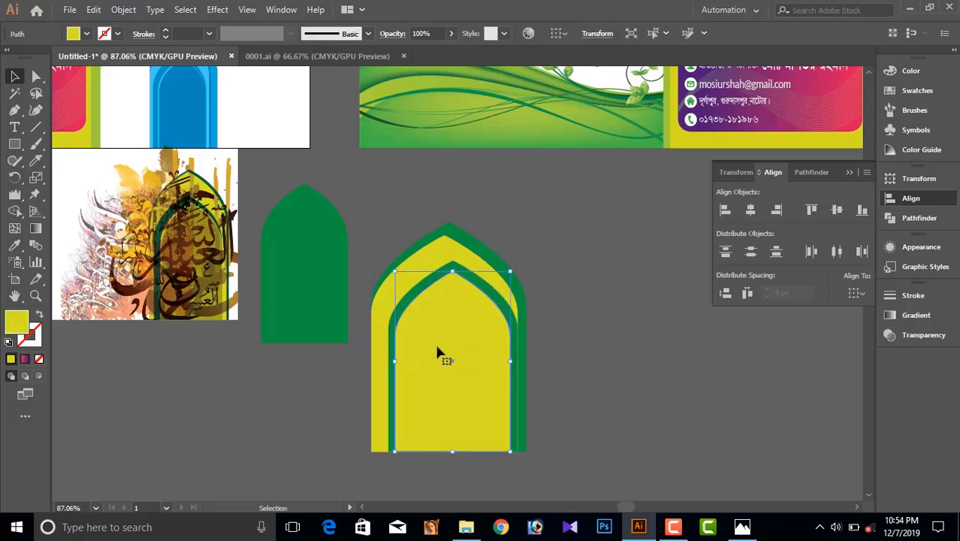
click(635, 325)
alt+click(624, 326)
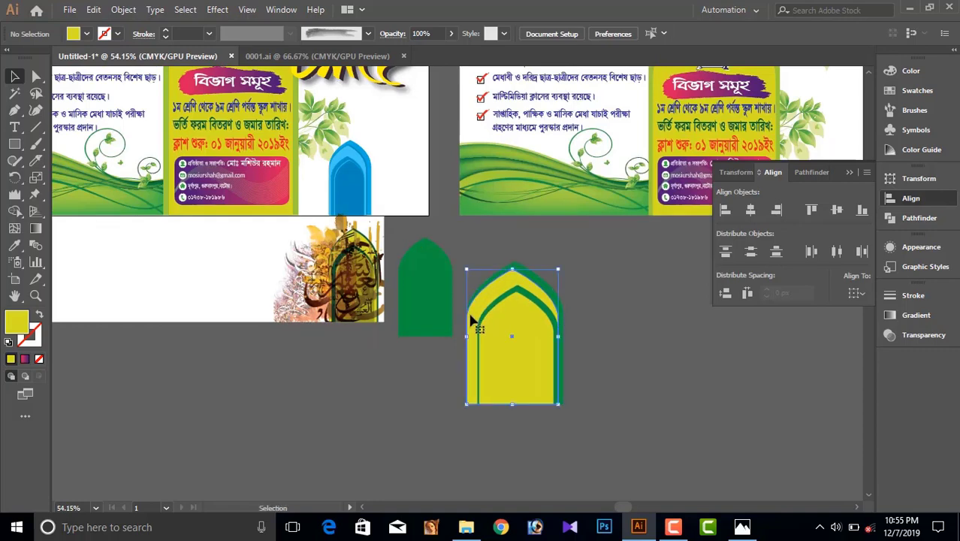
drag(468, 337, 472, 336)
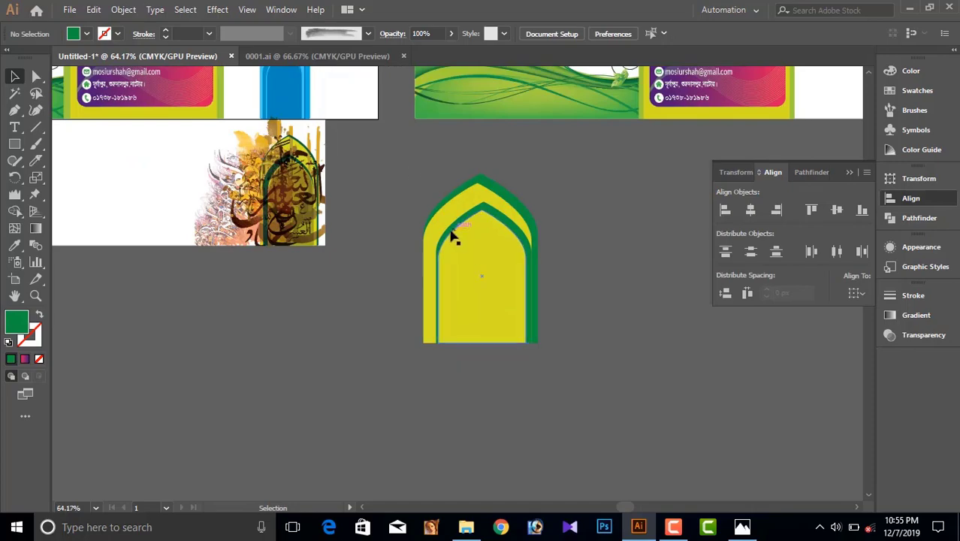
Open File Explorer and browse to E:\All jpg file\islamic pic\islamic painting pic.
click(912, 8)
key(super+d)
key(super+e)
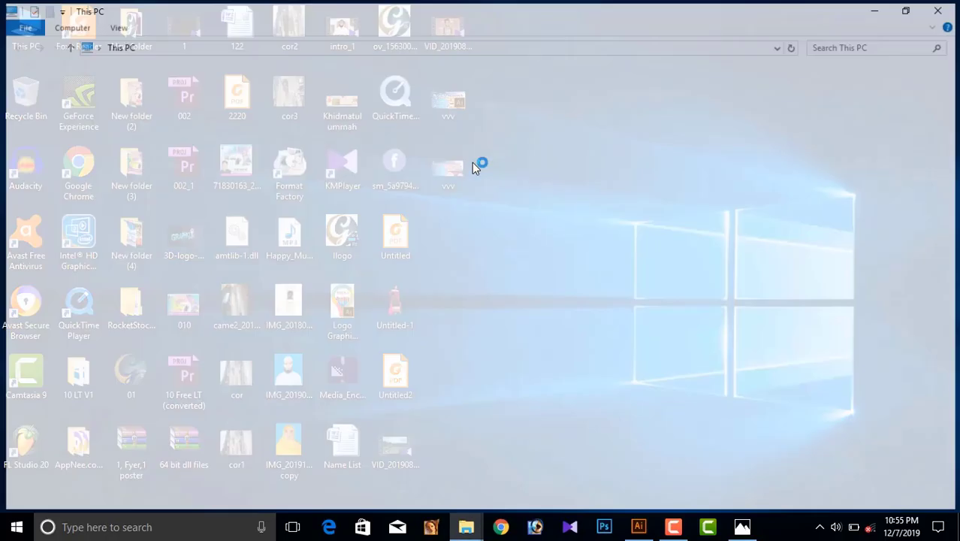
double_click(594, 196)
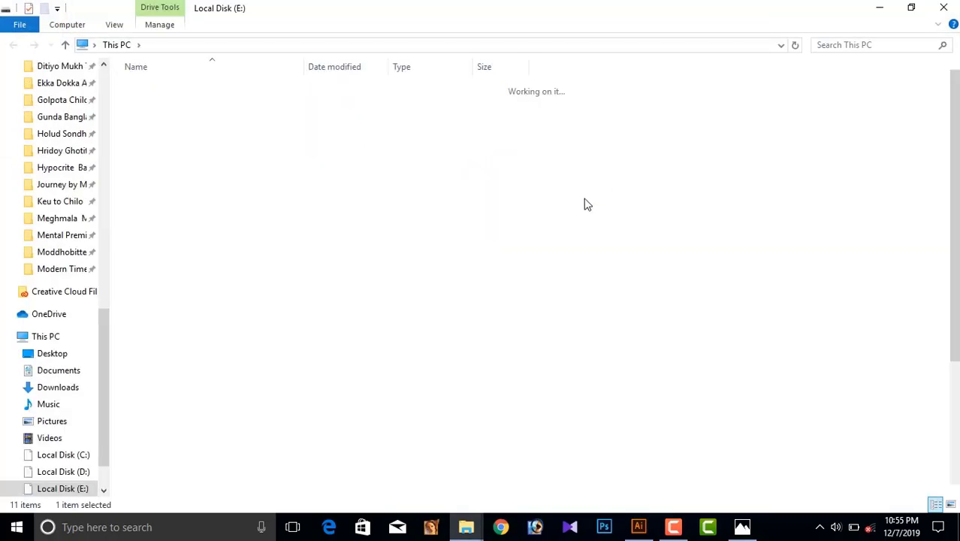
double_click(174, 228)
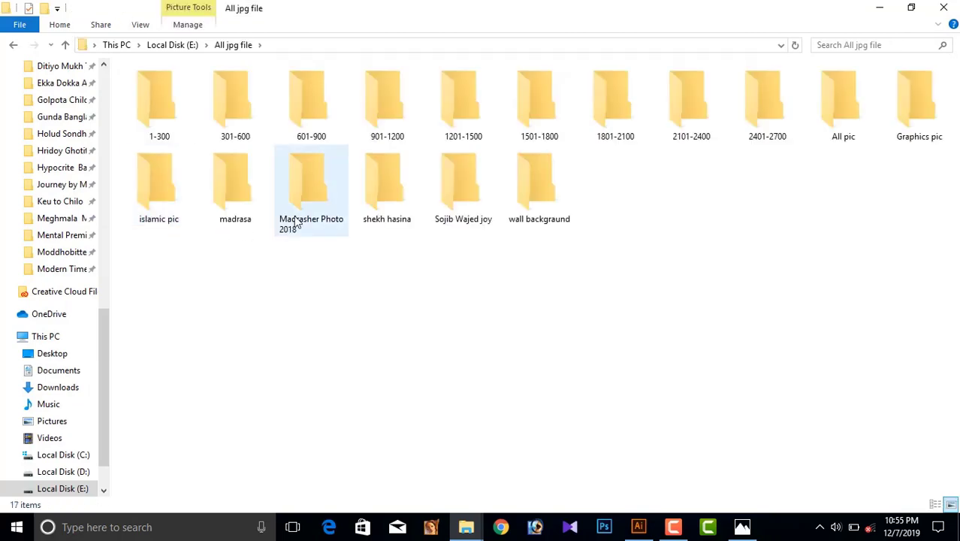
double_click(167, 185)
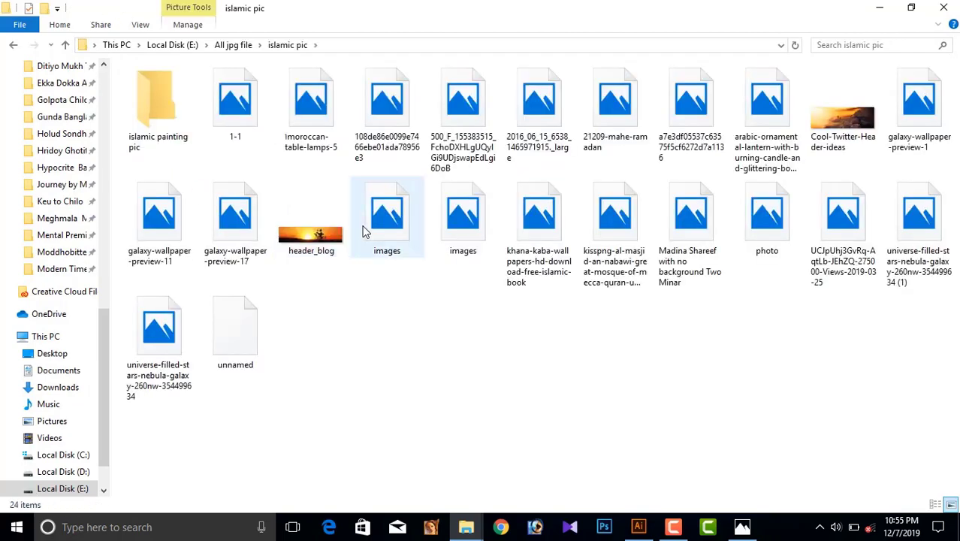
double_click(158, 102)
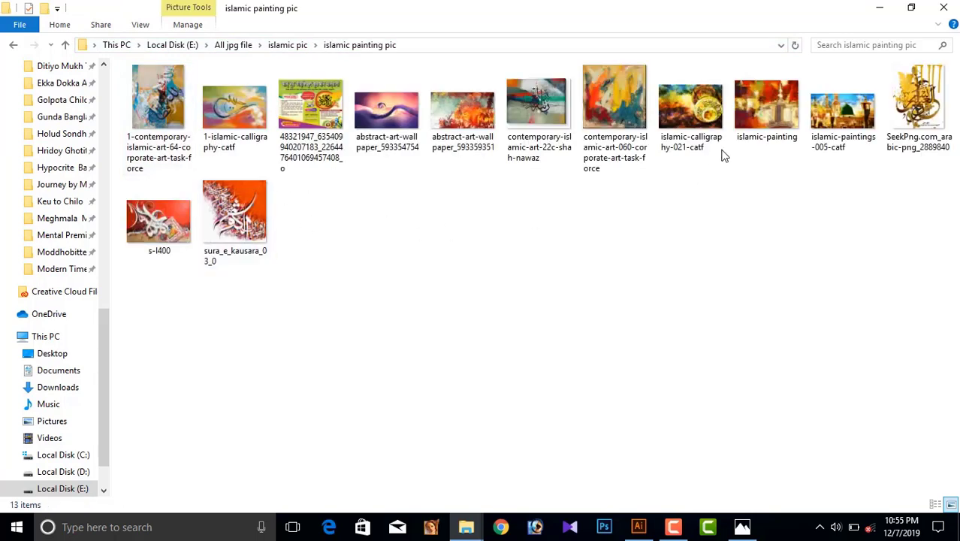
Drag two painting pictures, including the SeekPng calligraphy image, onto the Illustrator canvas.
click(915, 112)
click(154, 106)
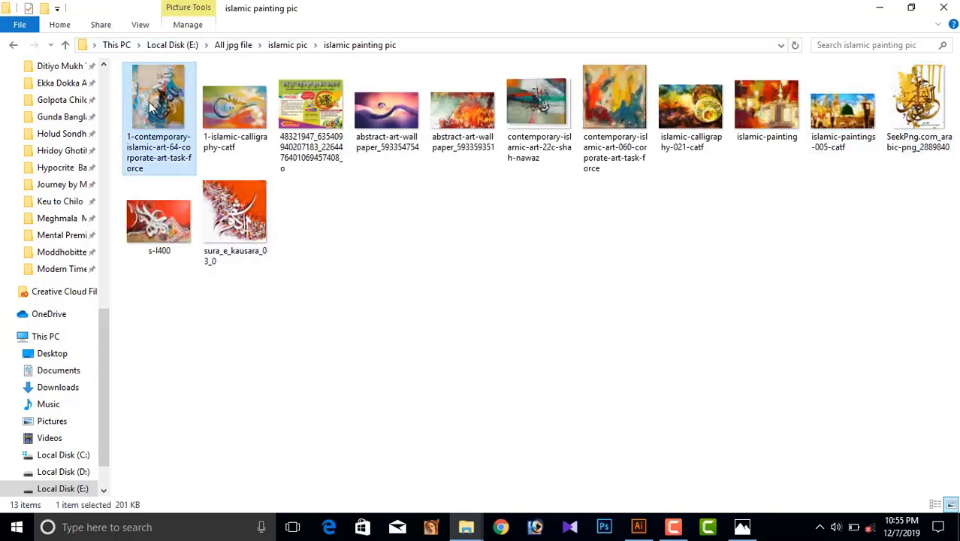
ctrl+click(915, 111)
drag(915, 111, 614, 435)
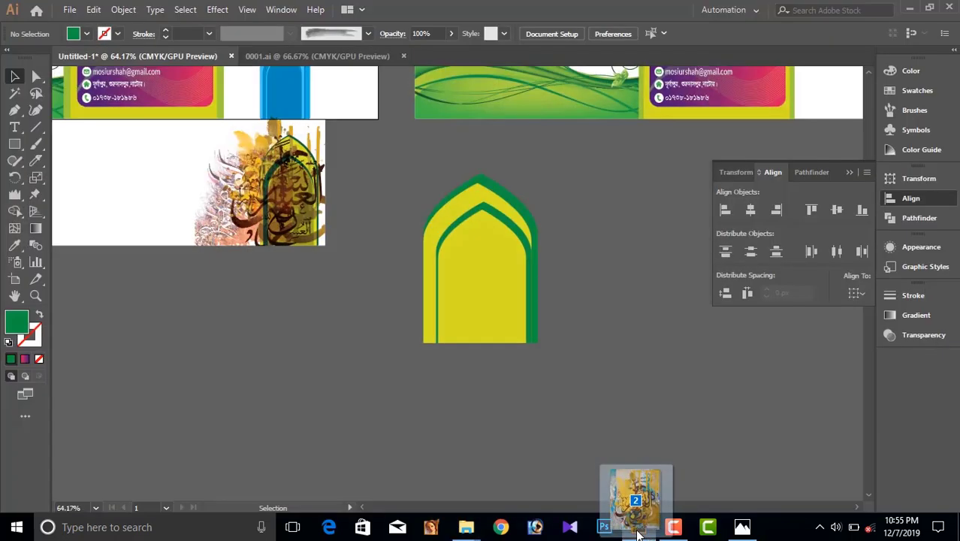
drag(614, 431, 560, 297)
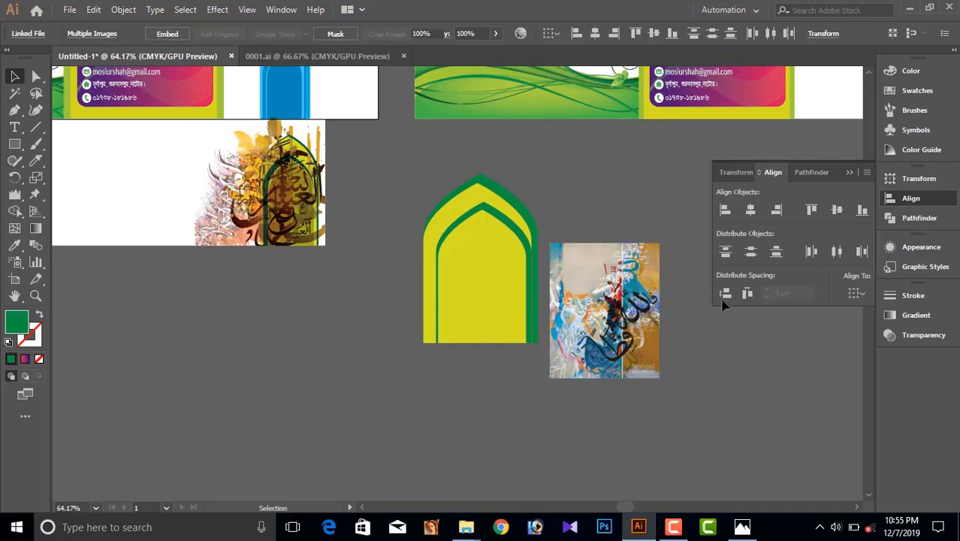
Place the colourful painting left of the arch and the calligraphy image beneath it.
drag(635, 314, 316, 358)
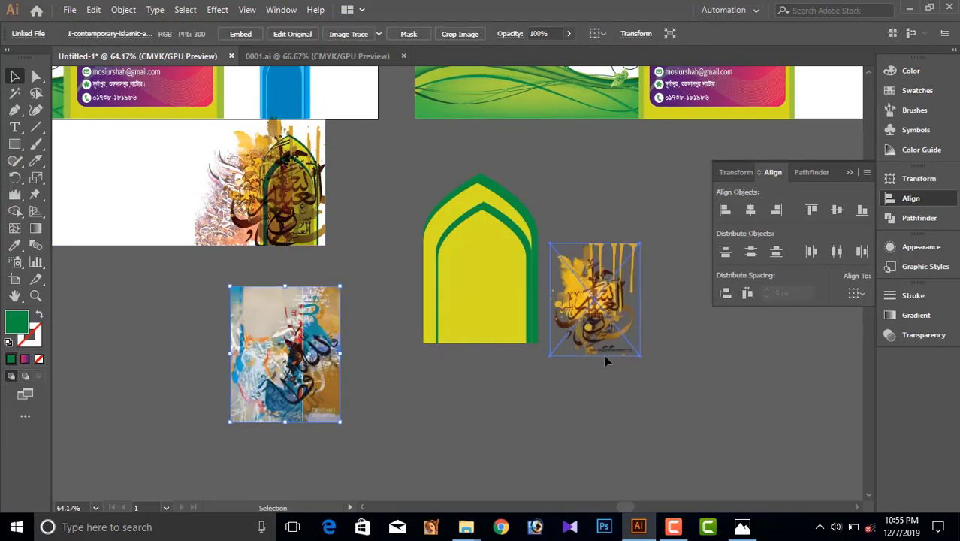
drag(606, 360, 615, 426)
click(684, 362)
mouse_move(601, 362)
mouse_down()
mouse_move(478, 412)
mouse_move(624, 341)
mouse_up()
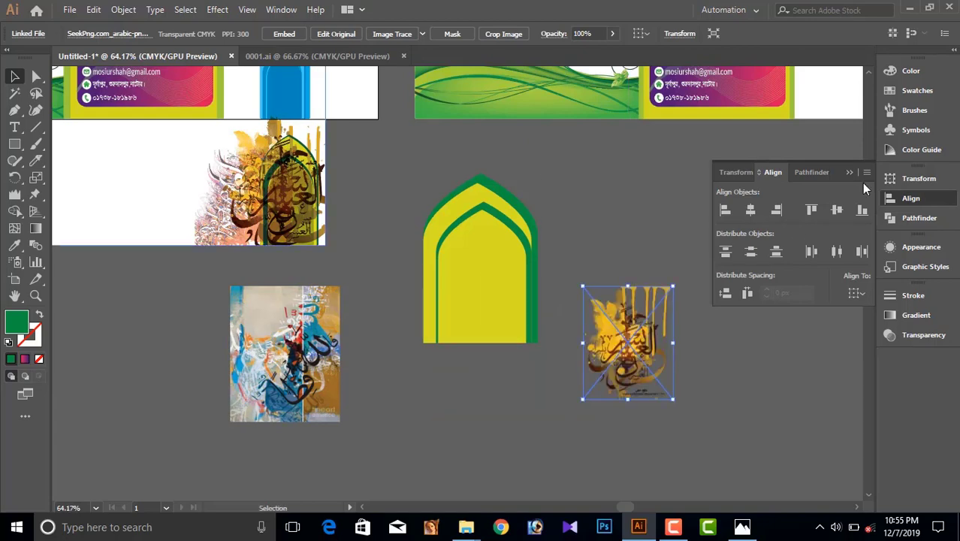
click(849, 172)
click(593, 334)
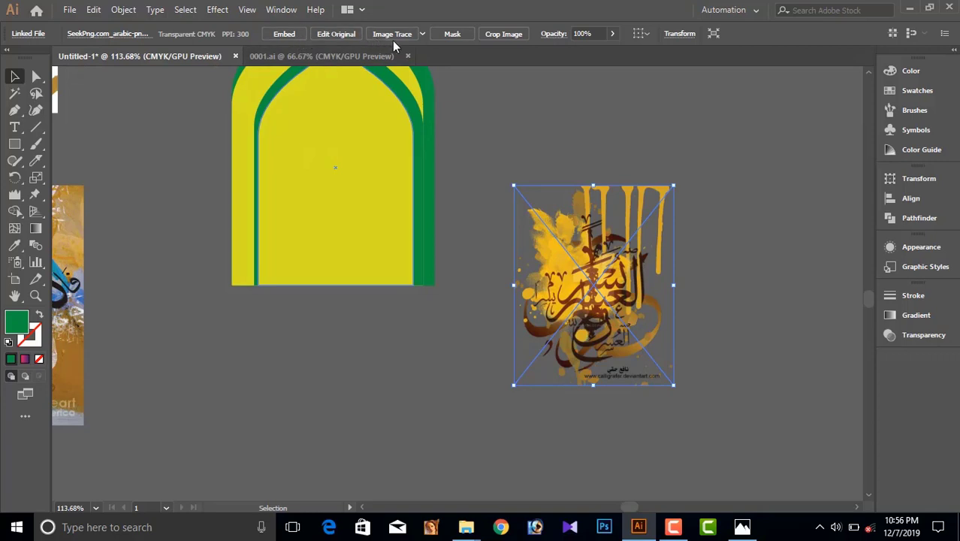
Image Trace the calligraphy image with 16 Colors, expand it and ungroup the paths.
click(424, 34)
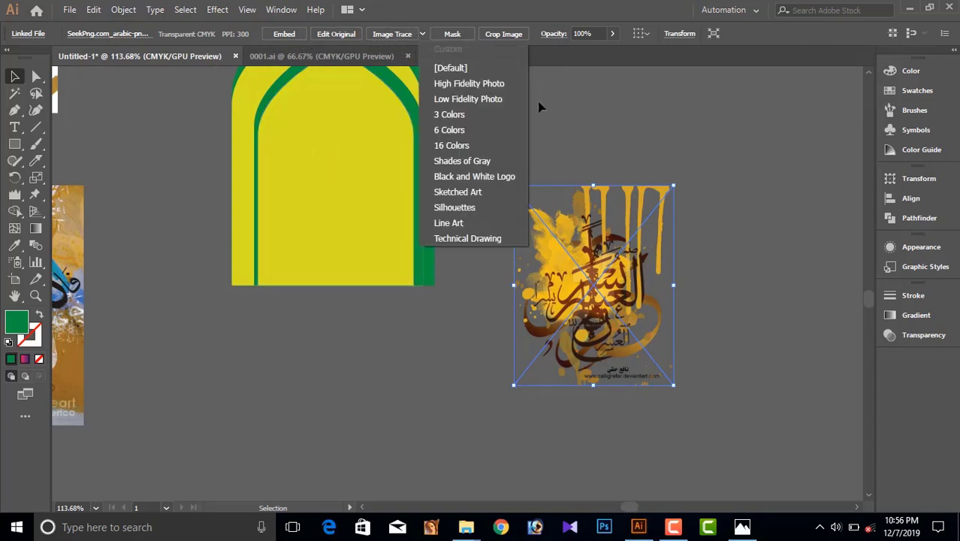
click(453, 145)
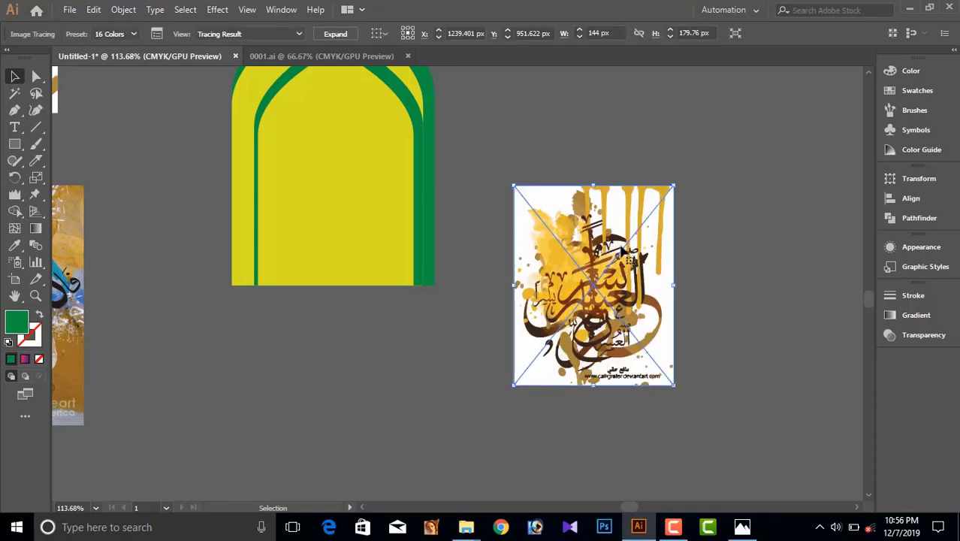
click(322, 34)
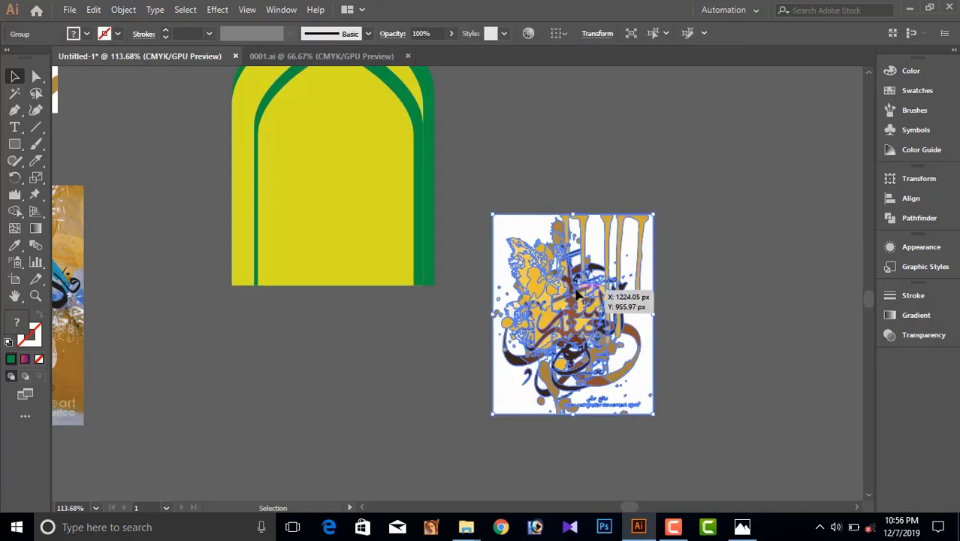
right_click(596, 271)
click(640, 383)
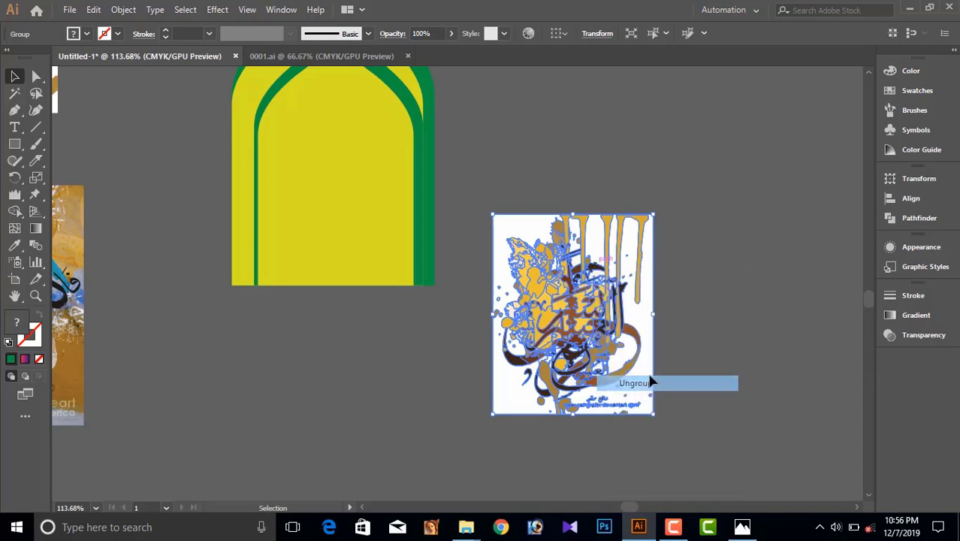
click(699, 324)
Delete the traced white background and the yellow drip strokes at upper right.
drag(642, 383, 825, 227)
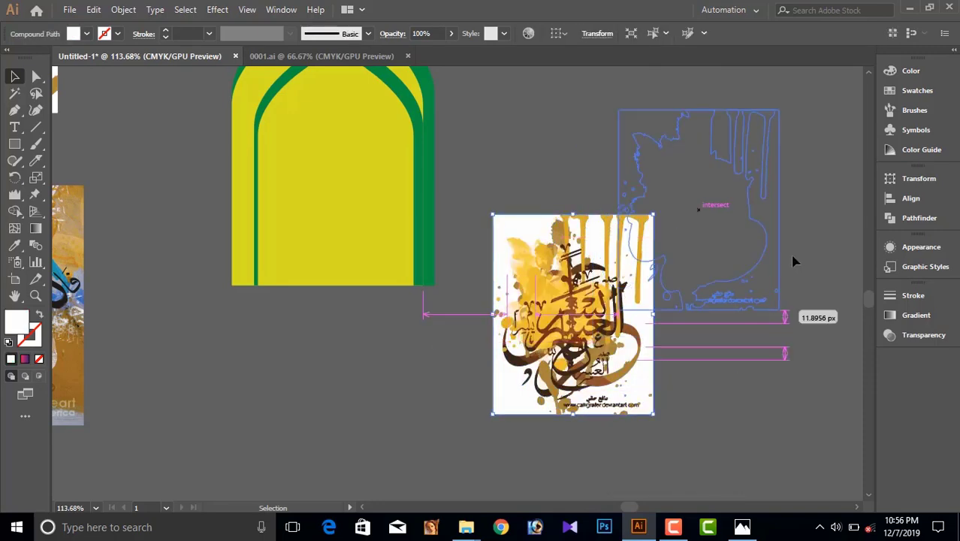
key(Delete)
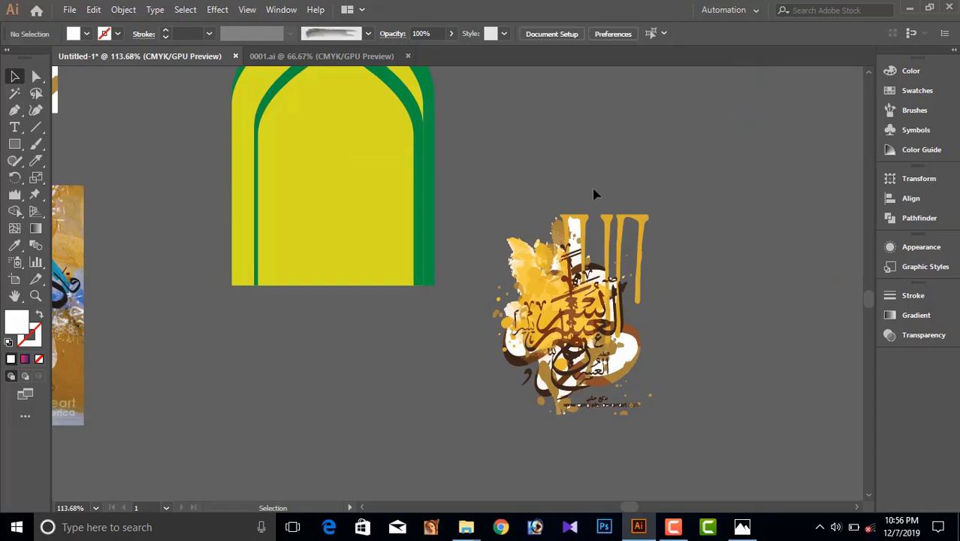
click(664, 226)
key(Delete)
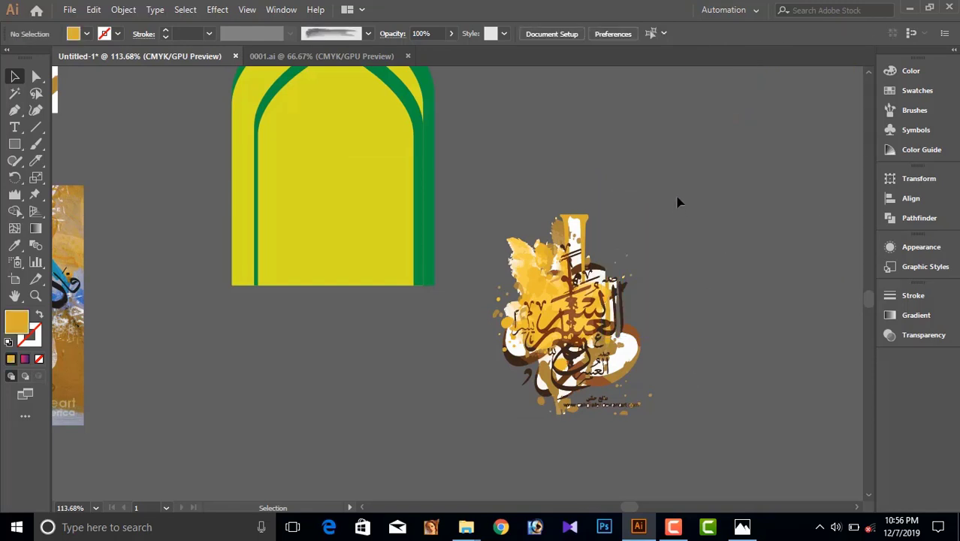
key(space)
click(353, 296)
drag(271, 296, 511, 286)
Image Trace the blue-and-orange calligraphy photo with 16 Colors, expand and ungroup it.
click(304, 289)
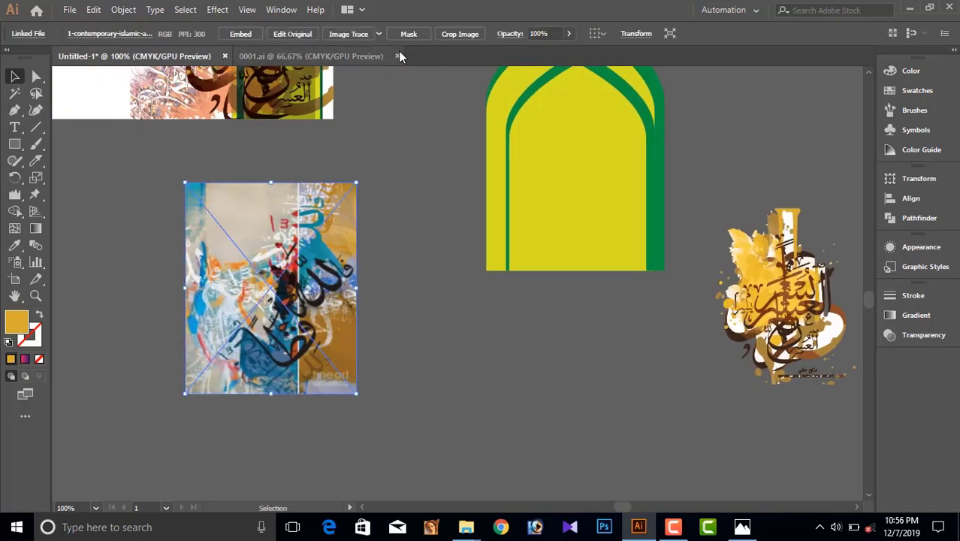
click(380, 33)
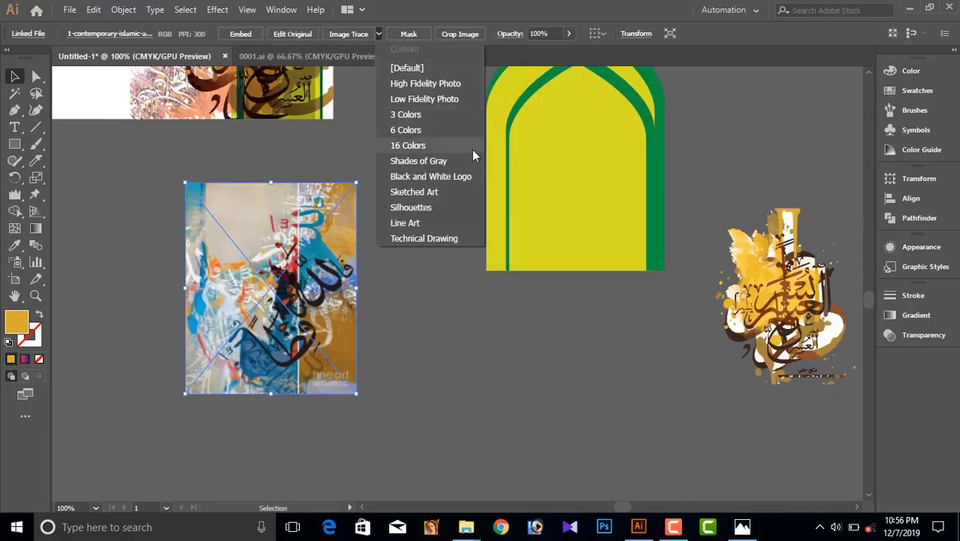
click(415, 144)
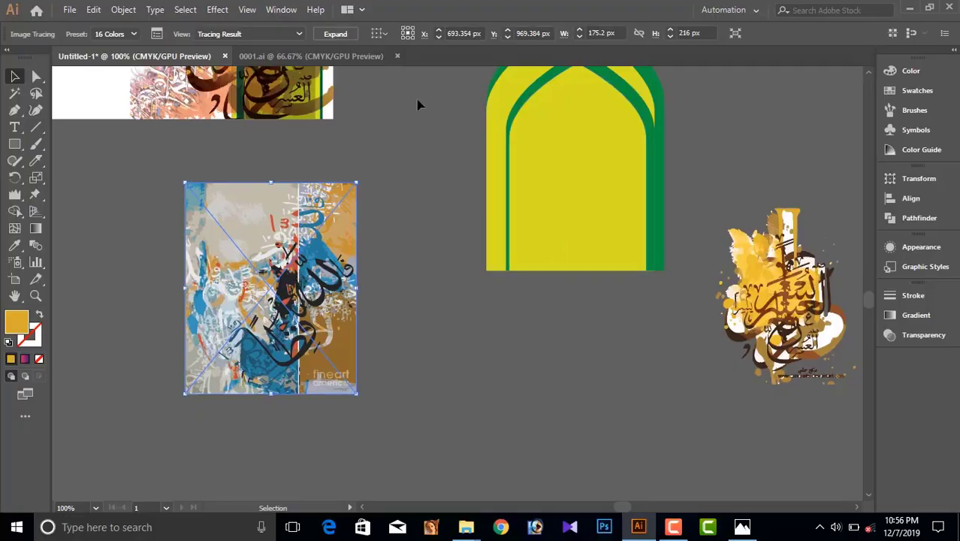
click(336, 33)
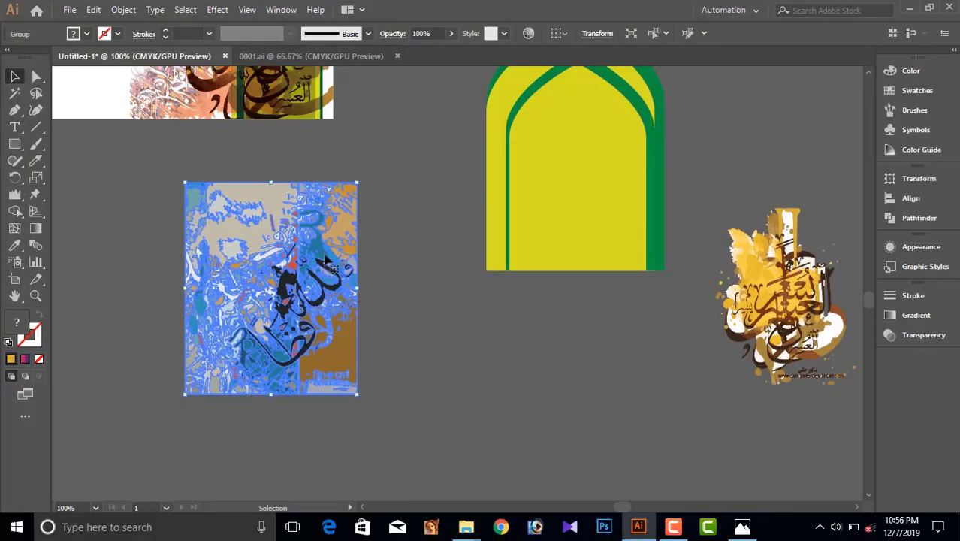
right_click(250, 256)
click(291, 375)
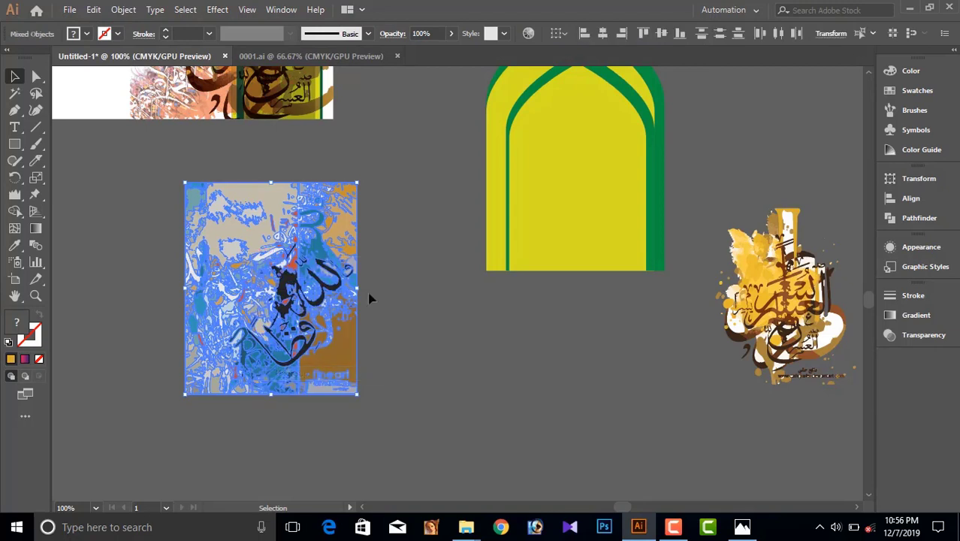
click(369, 299)
Delete the beige, grey and lower background patches, the bottom strip and the top-right piece.
click(257, 194)
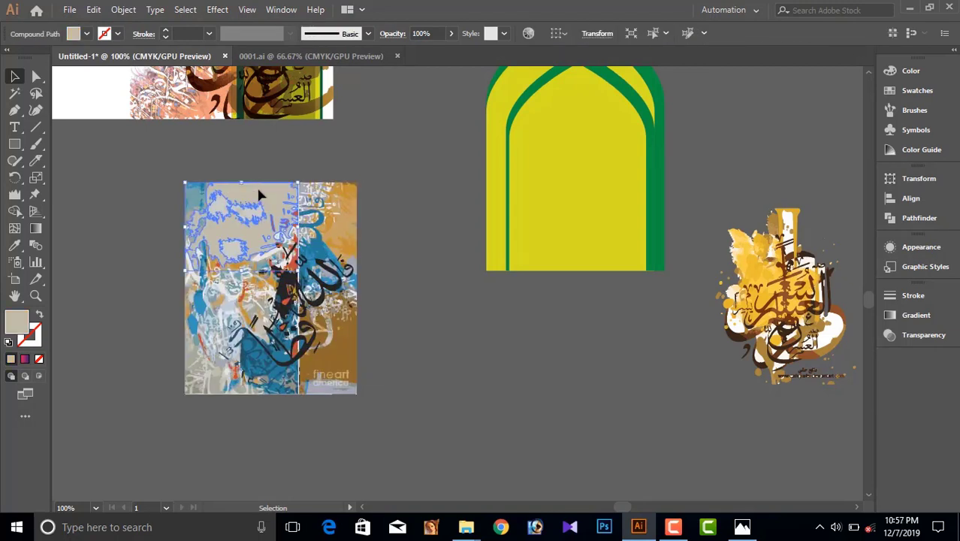
key(Delete)
click(254, 257)
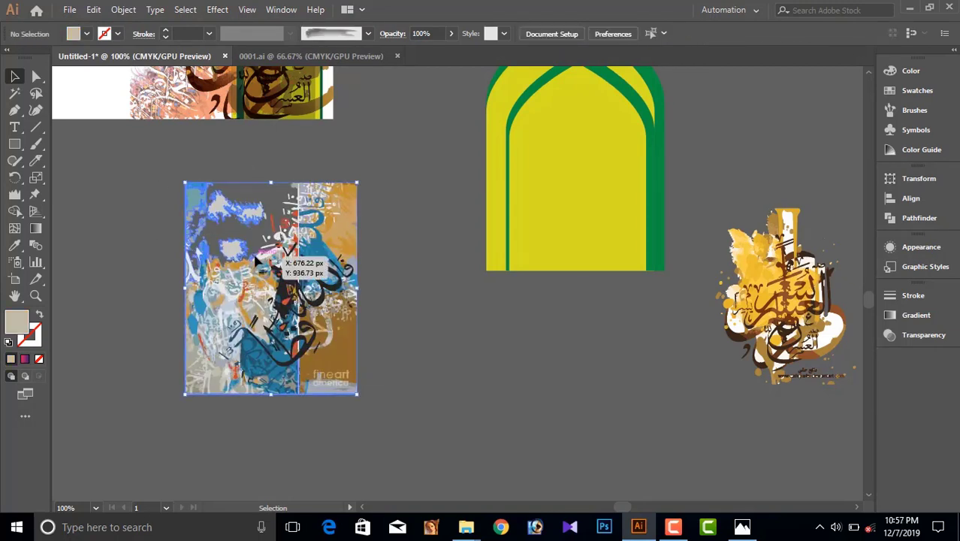
key(Delete)
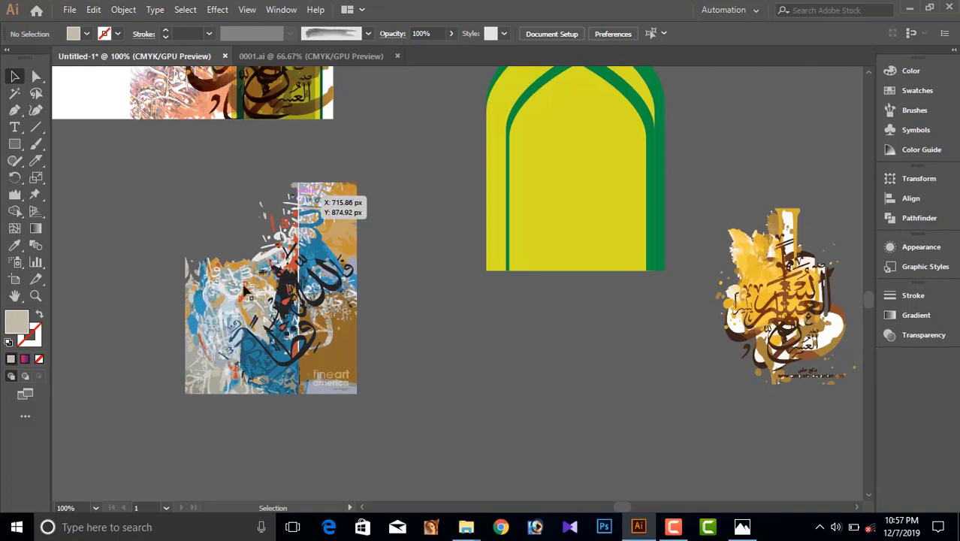
click(203, 389)
key(Delete)
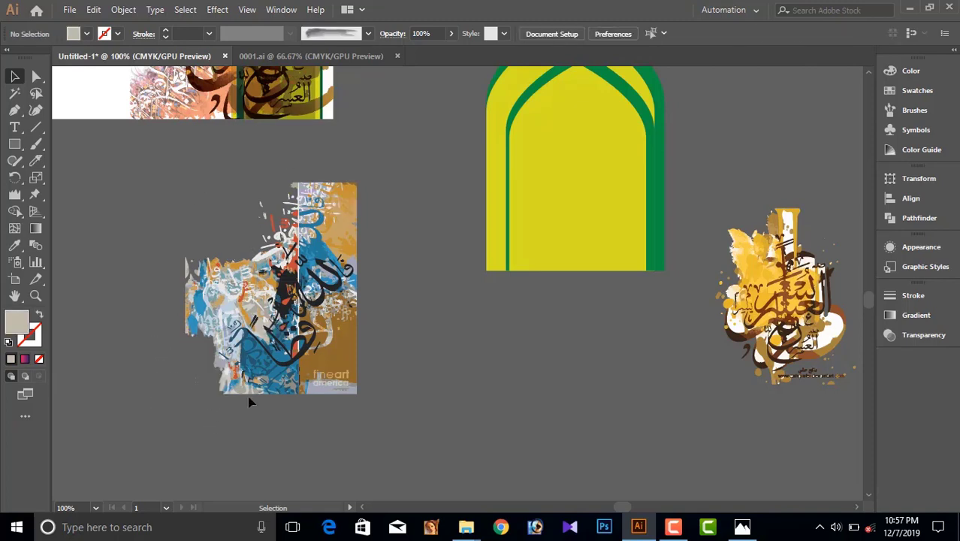
click(422, 374)
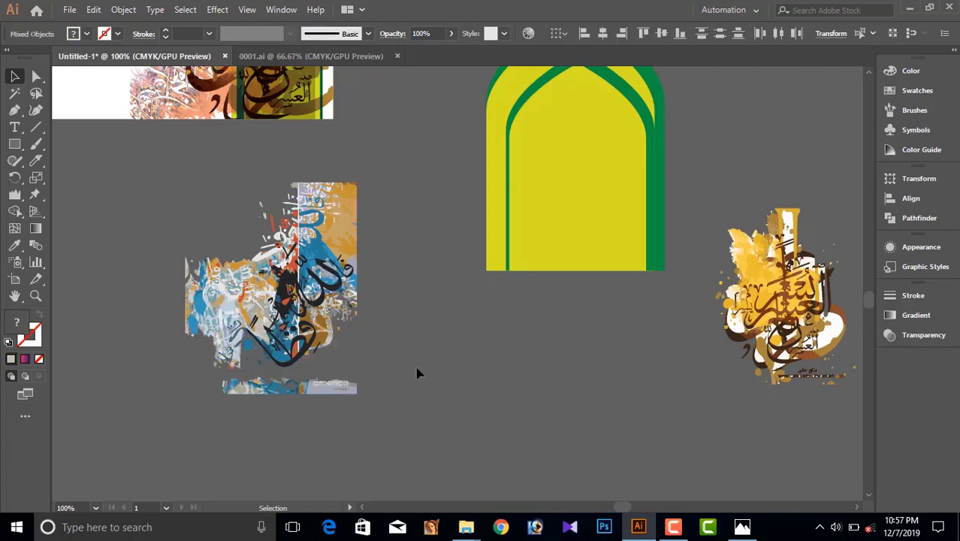
key(Delete)
click(392, 409)
key(Delete)
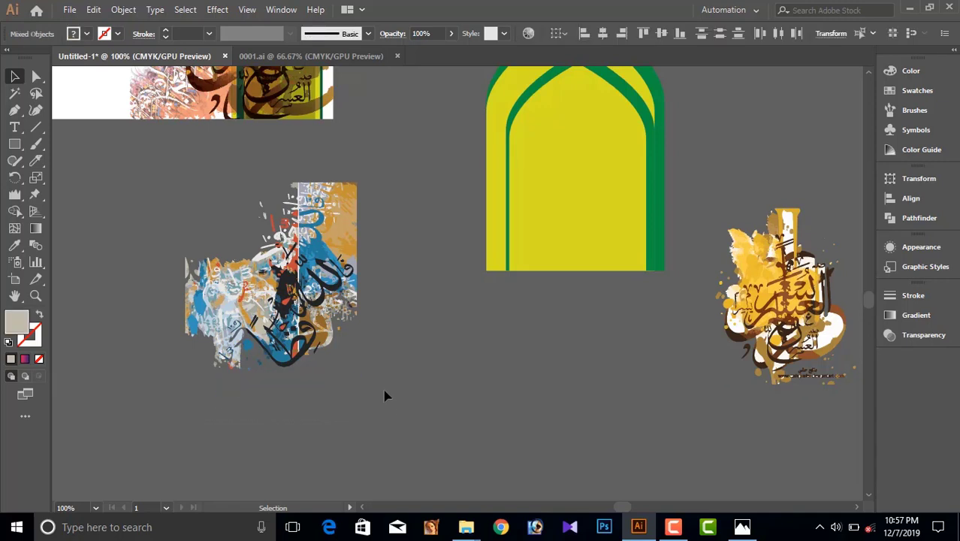
click(419, 235)
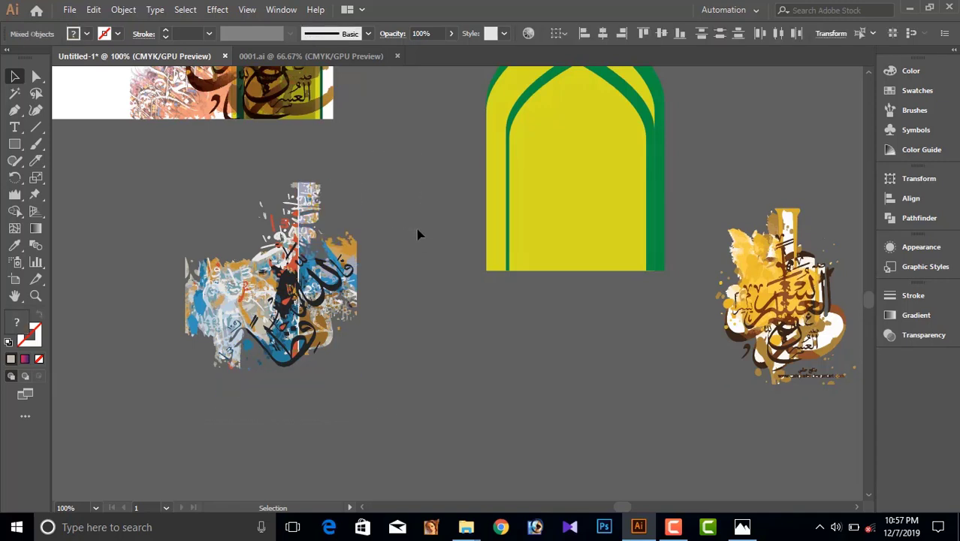
key(Delete)
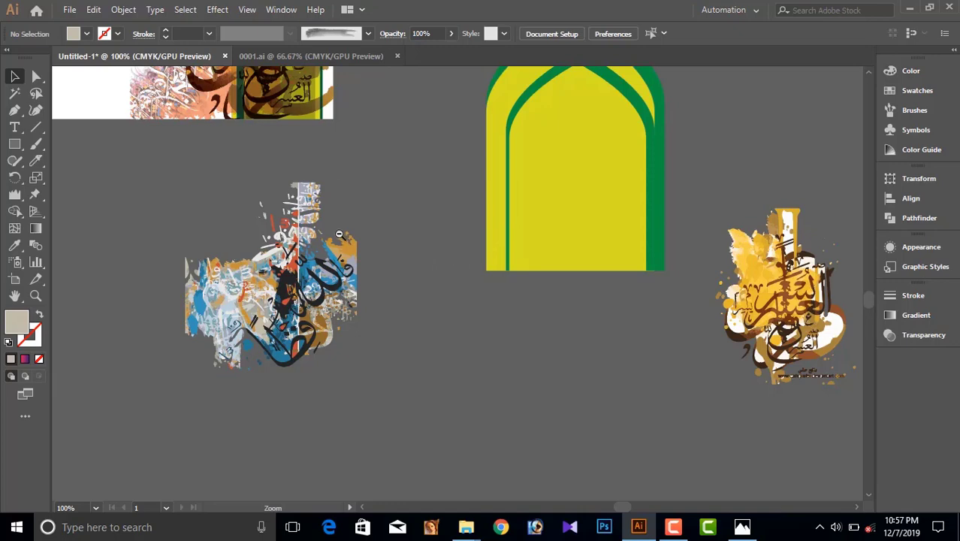
alt+click(339, 234)
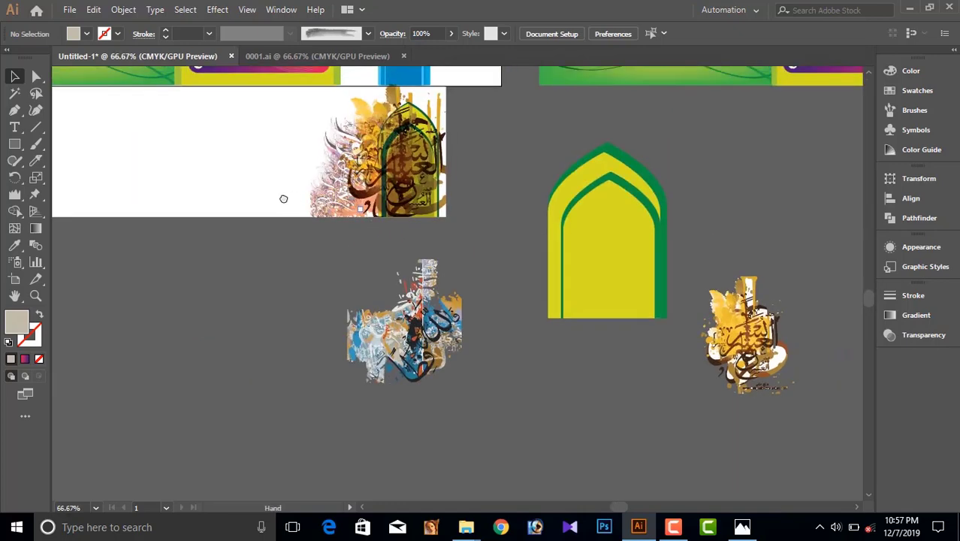
drag(342, 145, 264, 160)
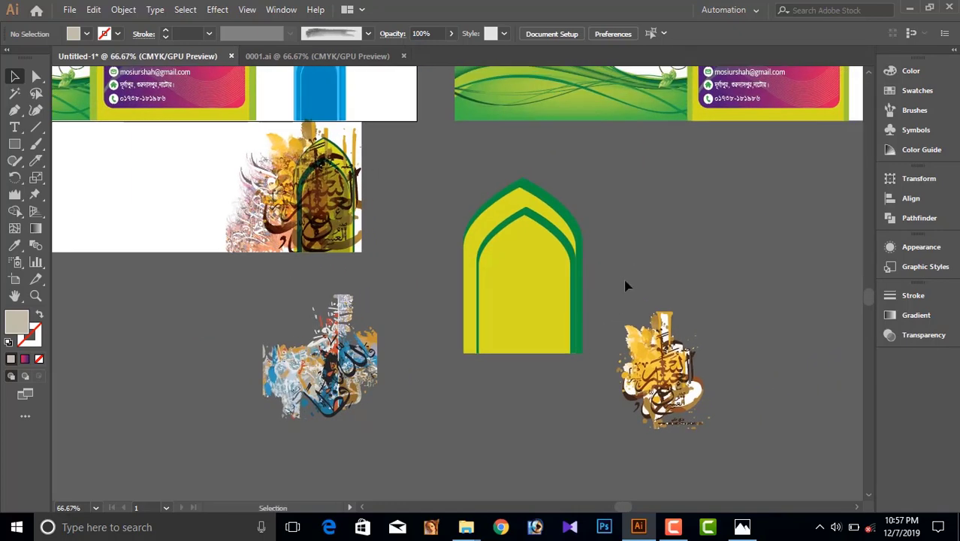
Marquee-select the yellow calligraphy pieces and group them.
drag(736, 448, 612, 304)
right_click(667, 347)
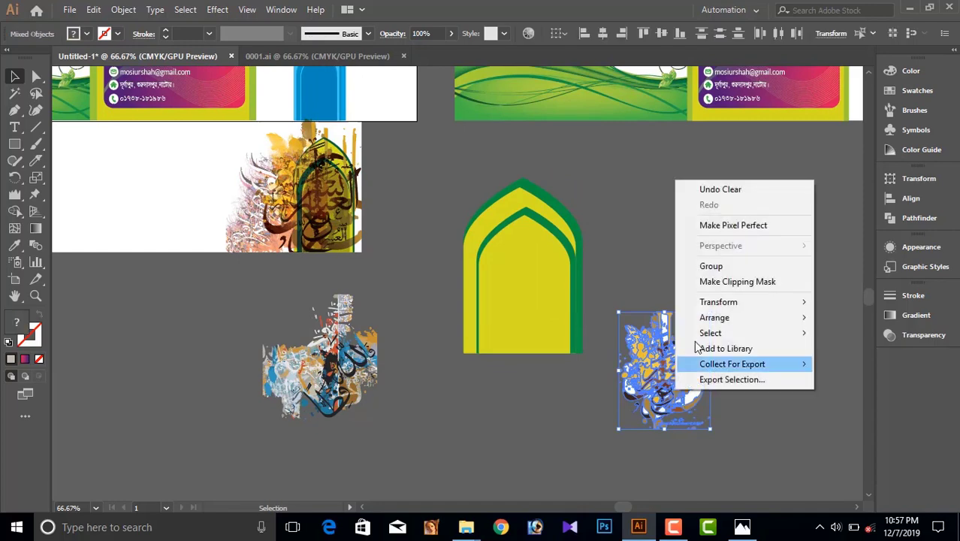
click(711, 266)
Move the calligraphy group onto the yellow arch and scale it down to fit inside.
drag(664, 375, 648, 306)
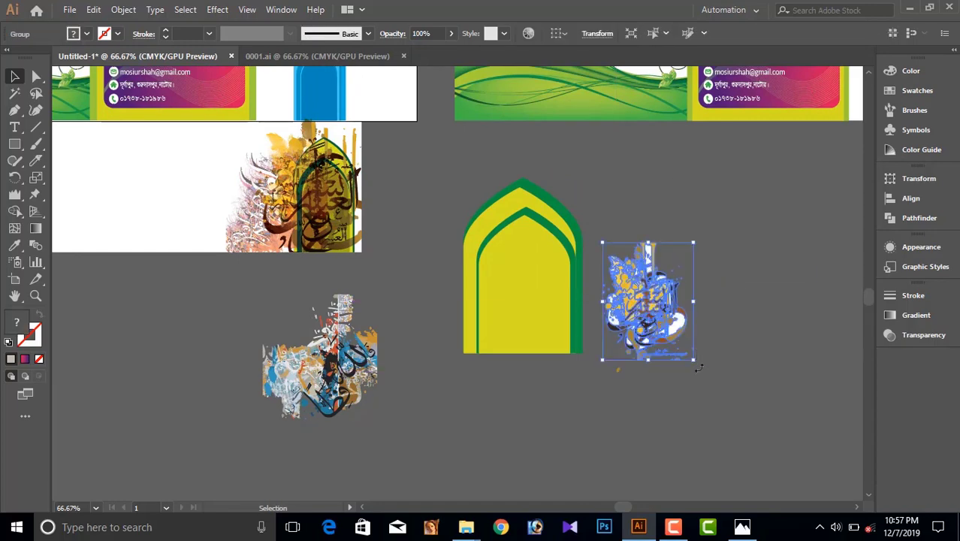
mouse_move(694, 368)
mouse_down()
mouse_move(681, 331)
mouse_move(560, 300)
mouse_up()
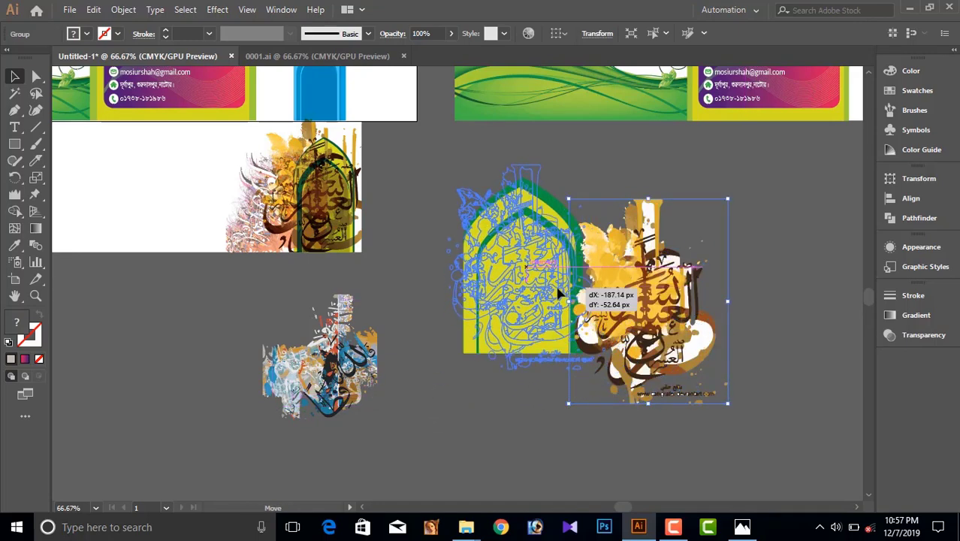
key(ctrl+z)
click(635, 166)
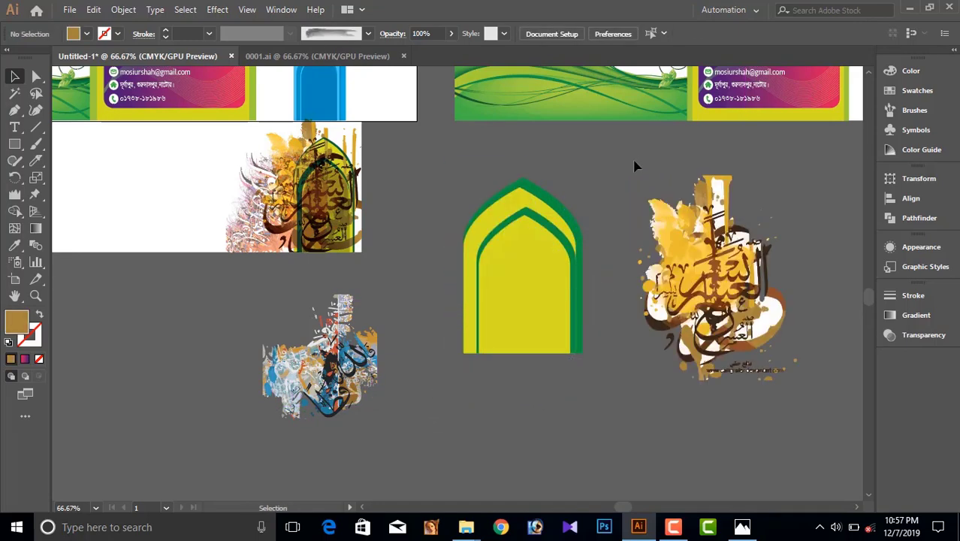
drag(745, 323, 544, 299)
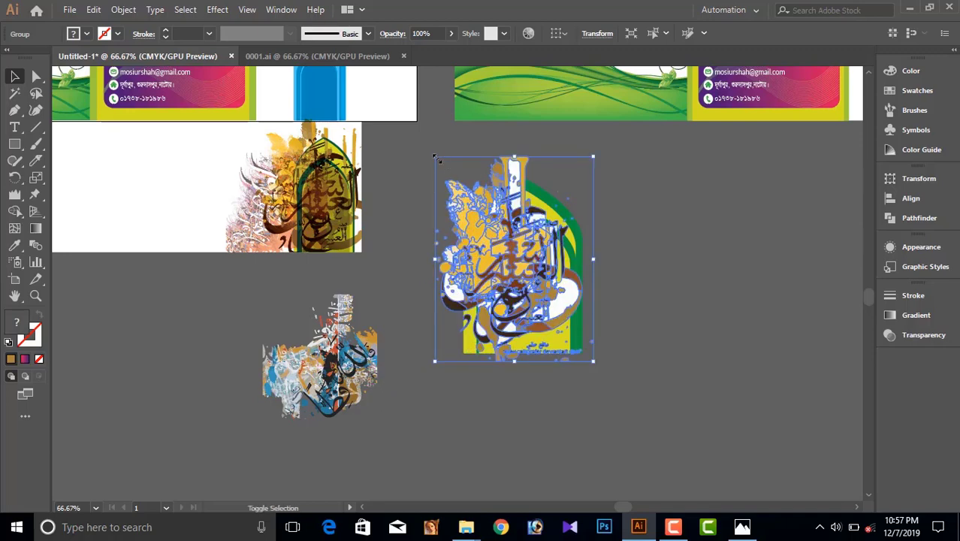
drag(435, 158, 461, 188)
click(421, 309)
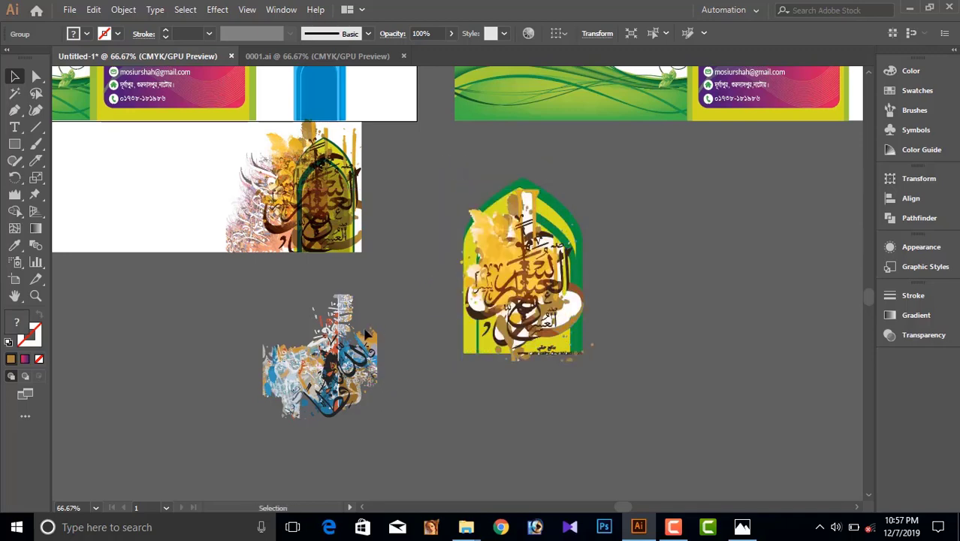
click(258, 324)
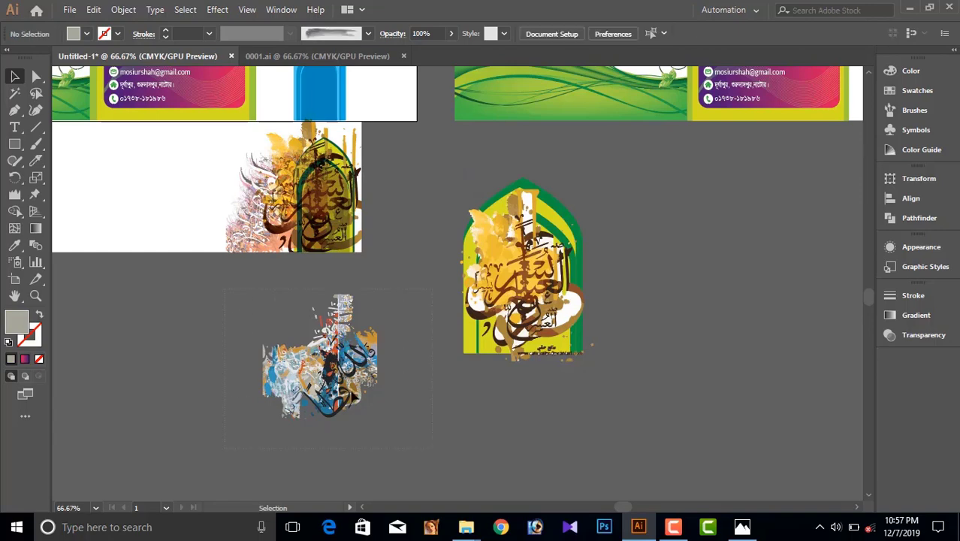
Group the blue-orange calligraphy, move it toward the yellow arch and stretch it wider.
right_click(325, 380)
click(367, 240)
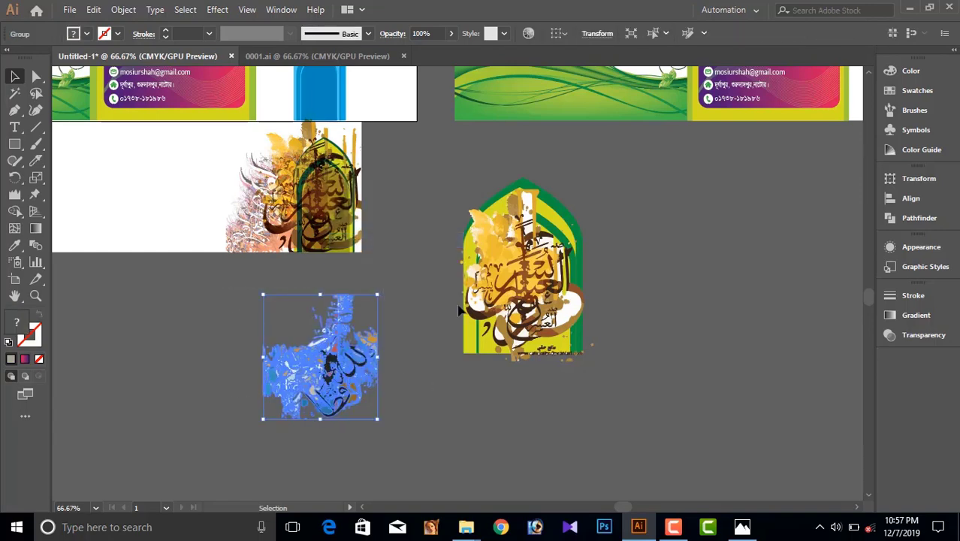
mouse_move(460, 310)
mouse_down()
mouse_move(449, 254)
mouse_move(399, 181)
mouse_up()
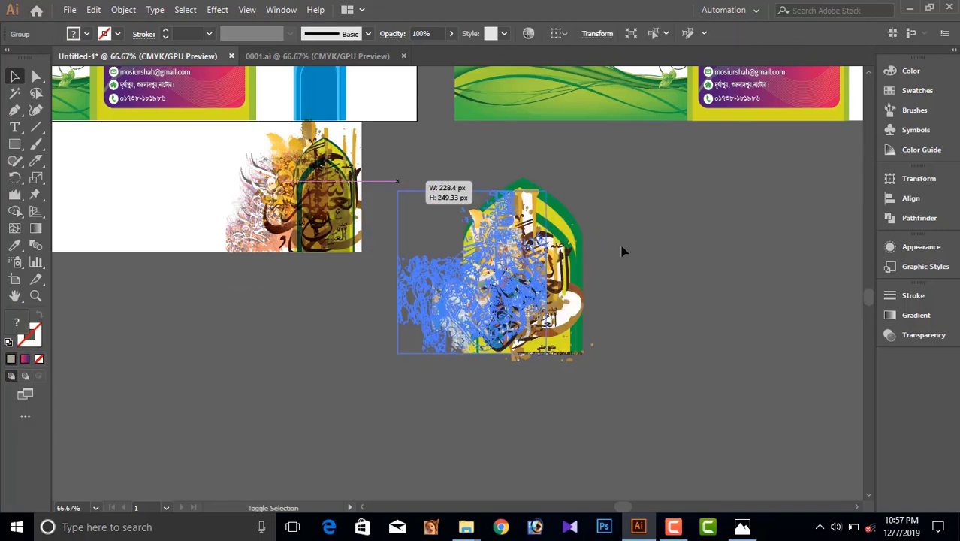
drag(547, 272, 594, 275)
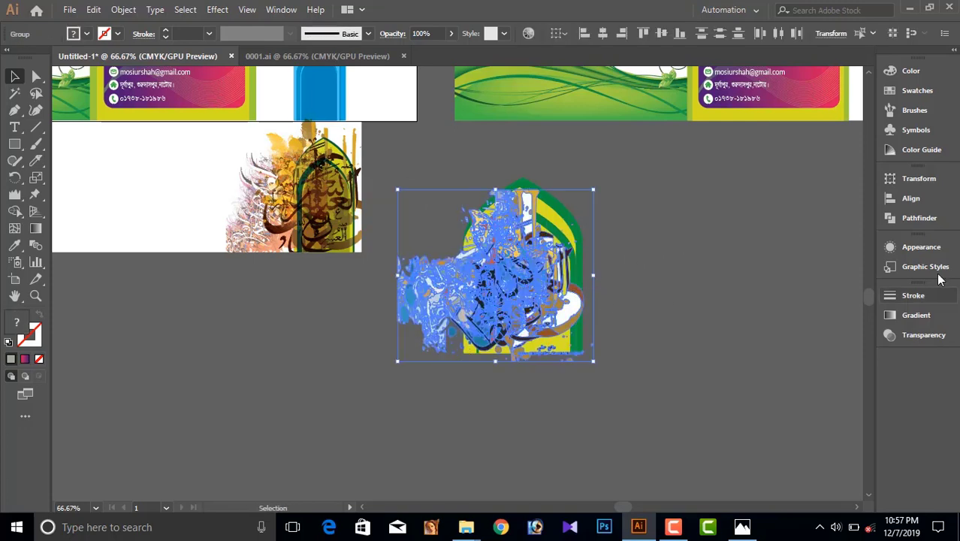
Set the calligraphy artwork's transparency blend mode to Multiply.
click(889, 314)
click(819, 290)
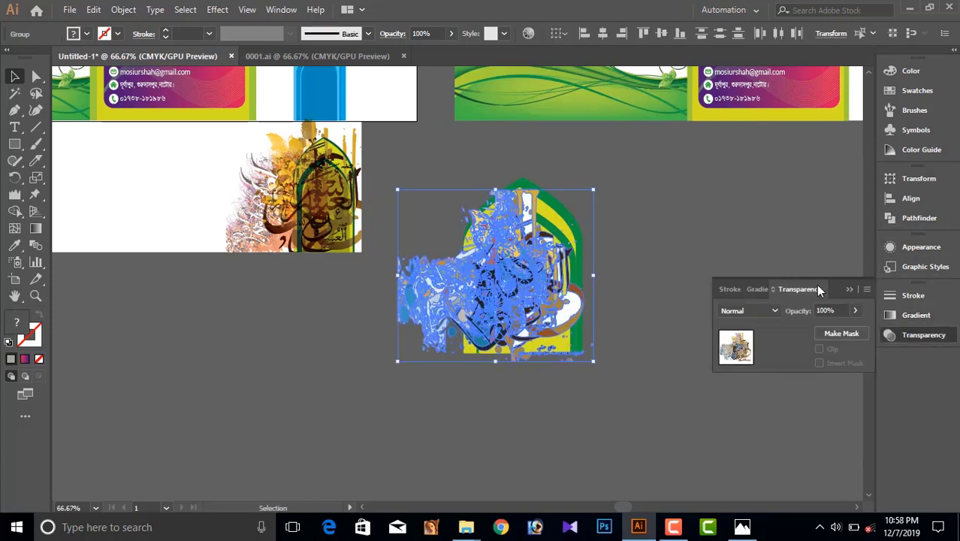
click(740, 311)
click(741, 81)
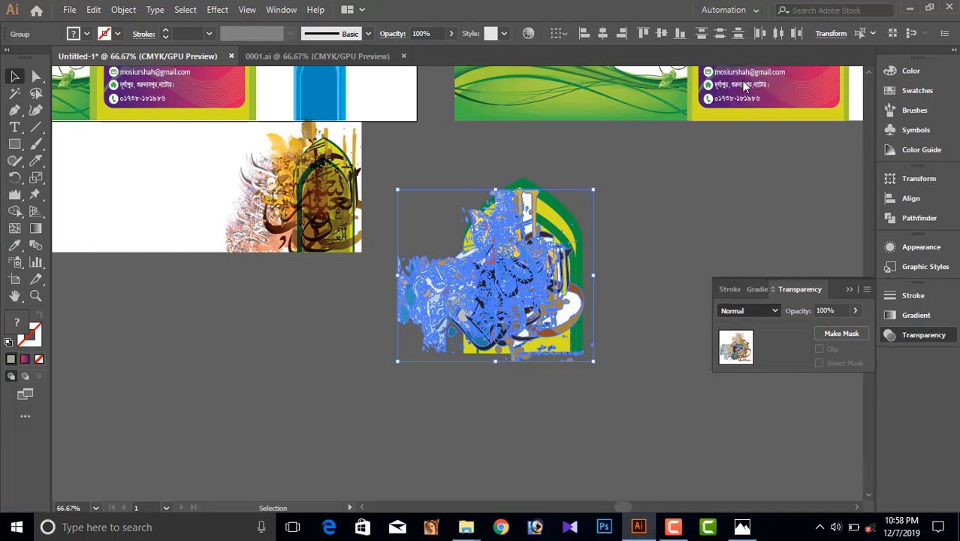
click(647, 239)
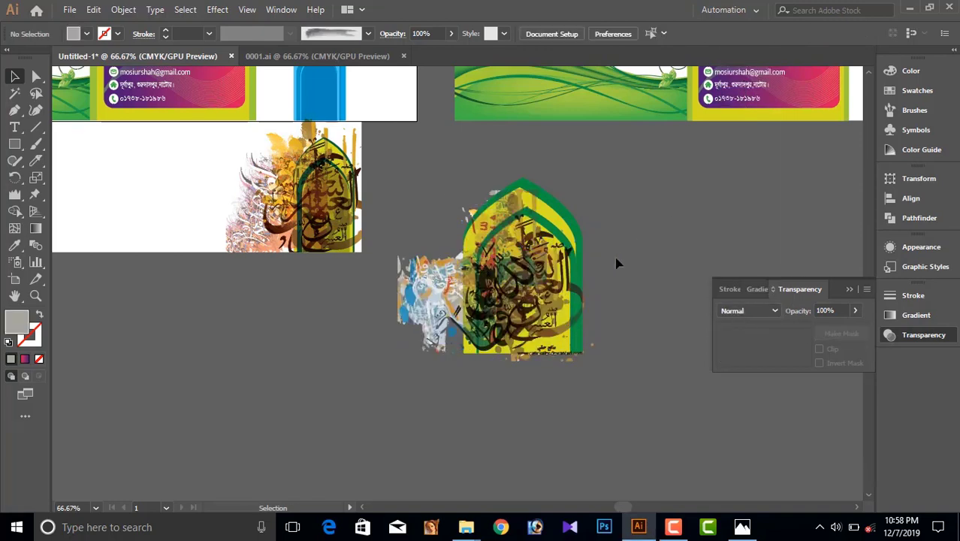
Zoom out and move the calligraphy artwork onto the right flyer.
scroll(653, 255, down, 2)
scroll(654, 256, down, 2)
drag(694, 221, 506, 280)
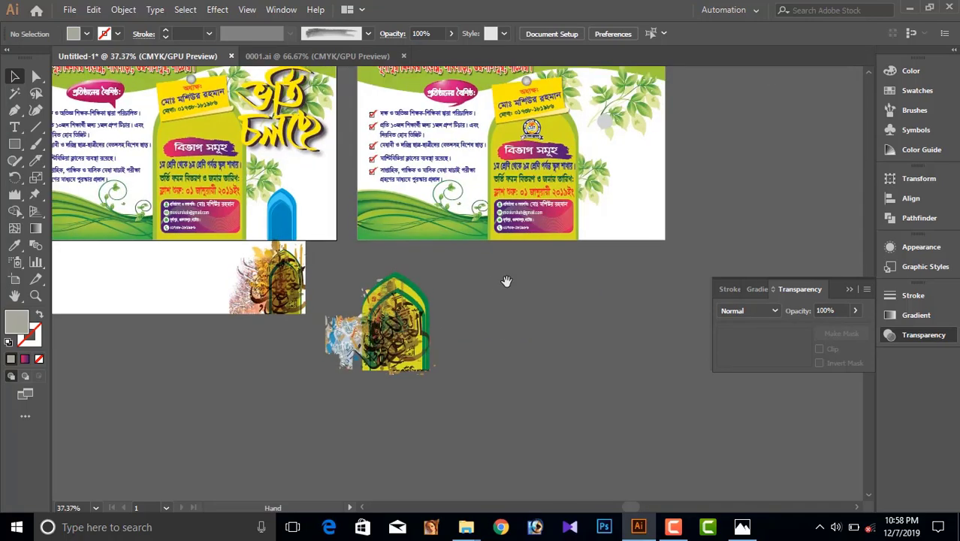
drag(383, 323, 676, 214)
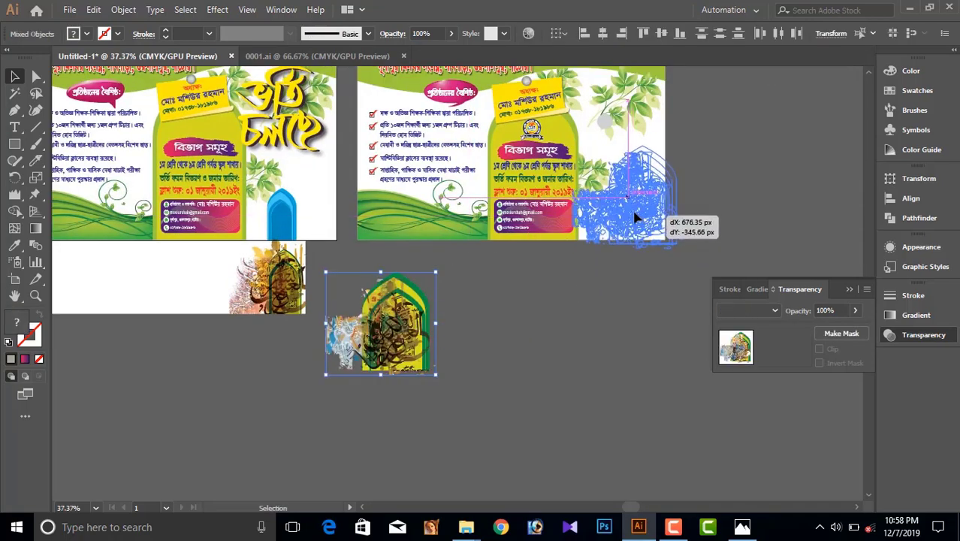
scroll(705, 266, up, 5)
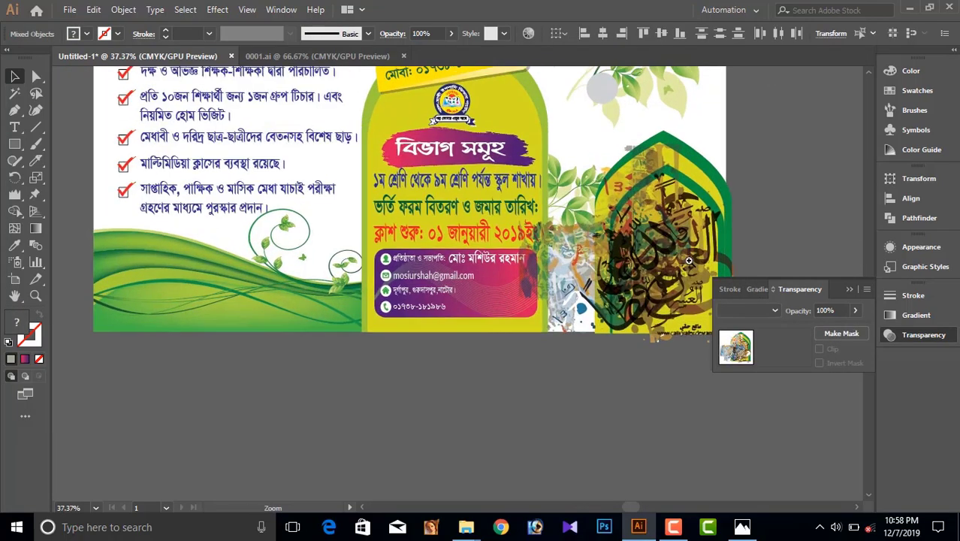
click(633, 214)
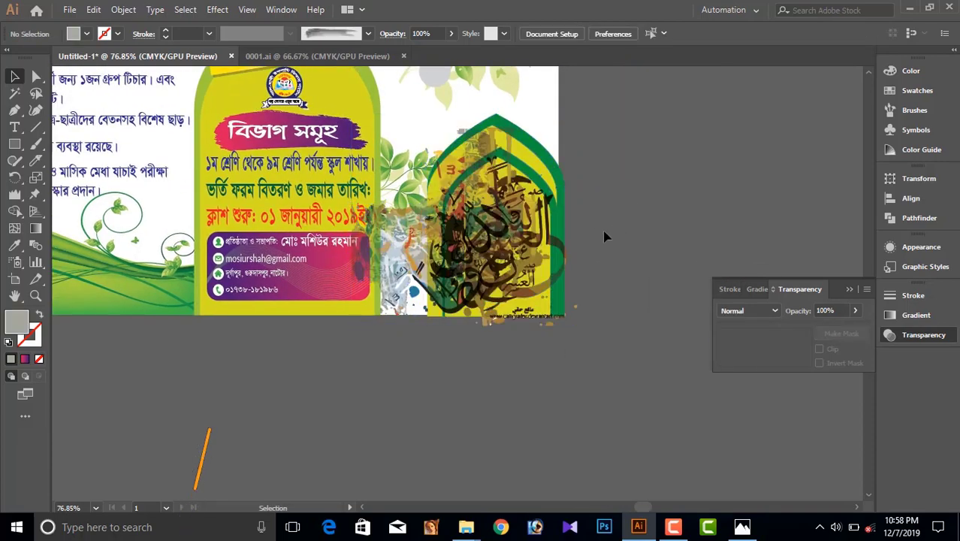
Position the calligraphy in the flyer's lower right corner and make it narrower.
scroll(526, 218, up, 2)
scroll(554, 217, up, 1)
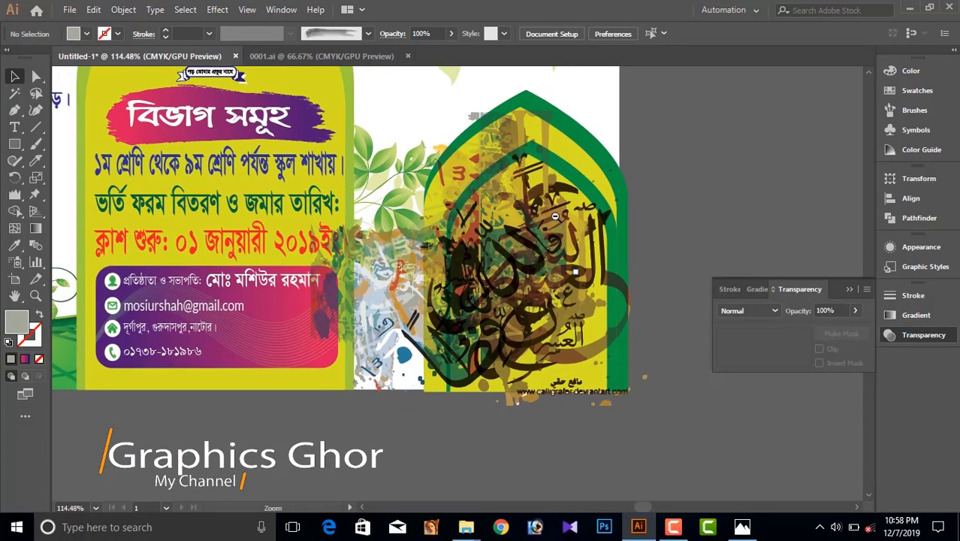
mouse_move(524, 224)
mouse_down()
mouse_move(526, 288)
mouse_move(591, 274)
mouse_up()
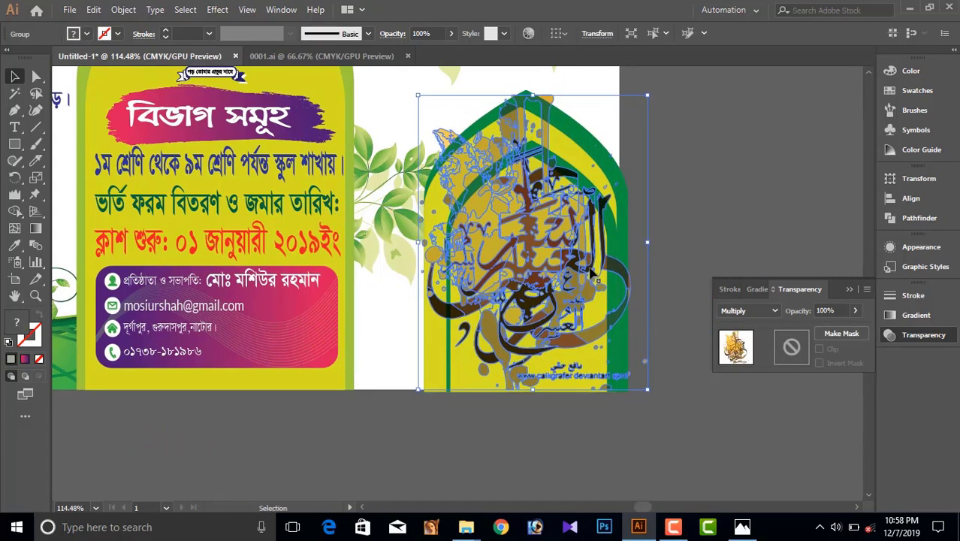
drag(647, 242, 682, 235)
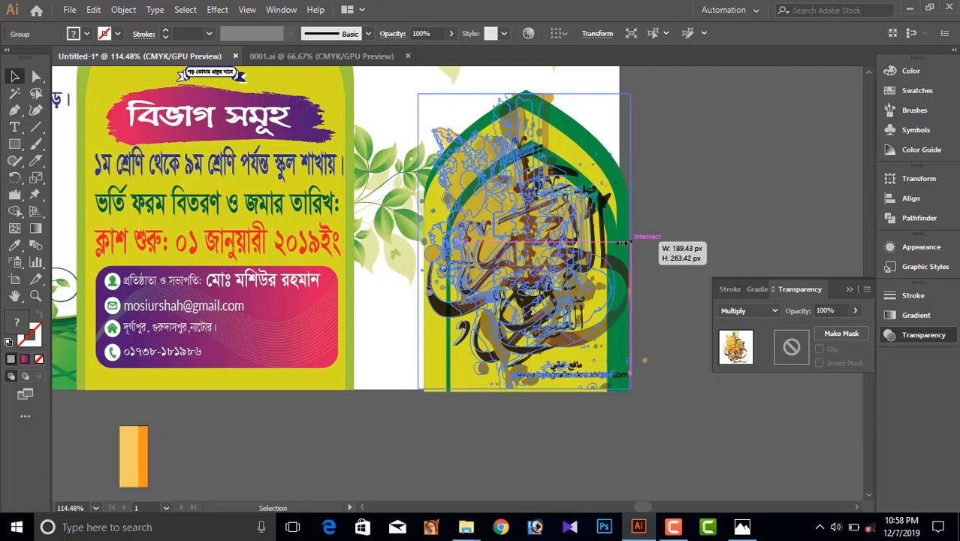
click(682, 235)
scroll(507, 257, down, 3)
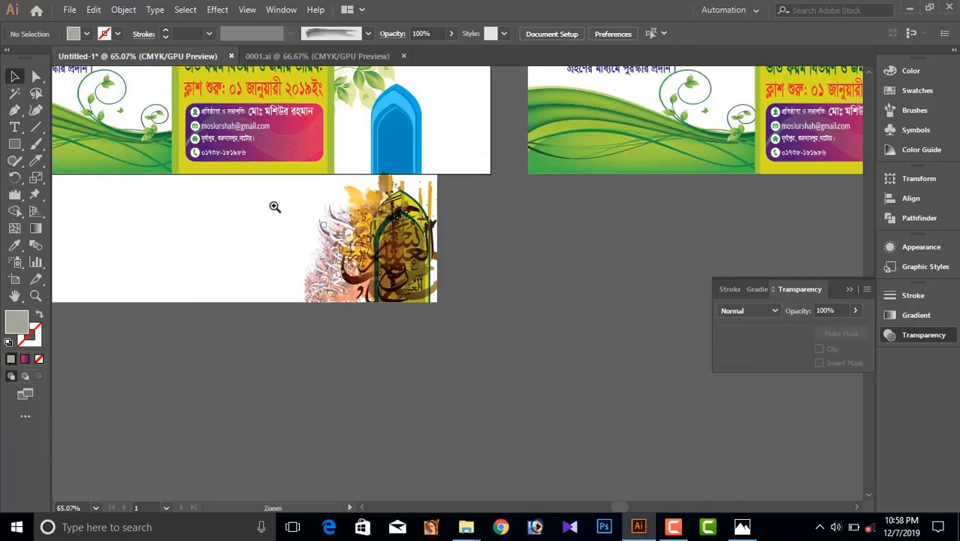
Move the reddish calligraphy image left and down, partly below the small artboard.
scroll(274, 207, up, 3)
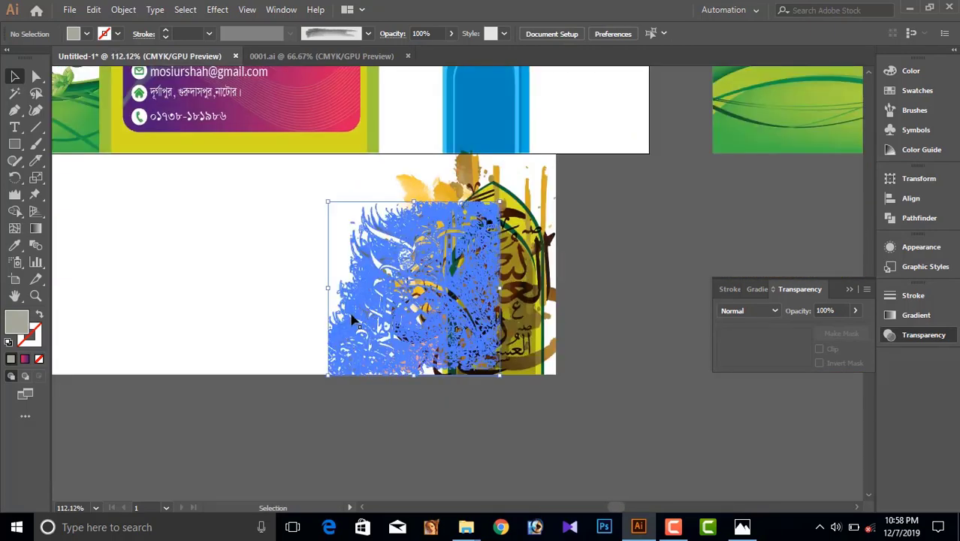
drag(360, 306, 252, 307)
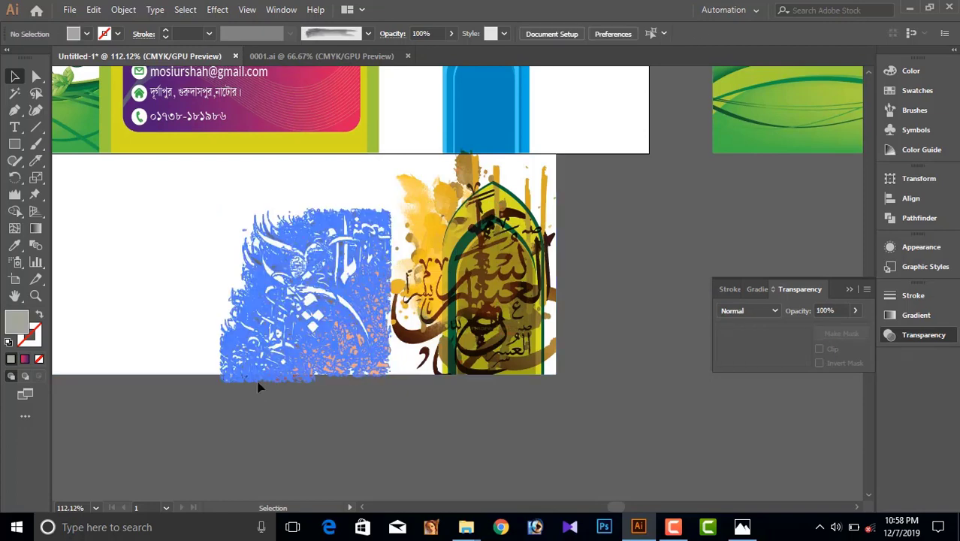
drag(236, 264, 440, 401)
drag(356, 406, 356, 406)
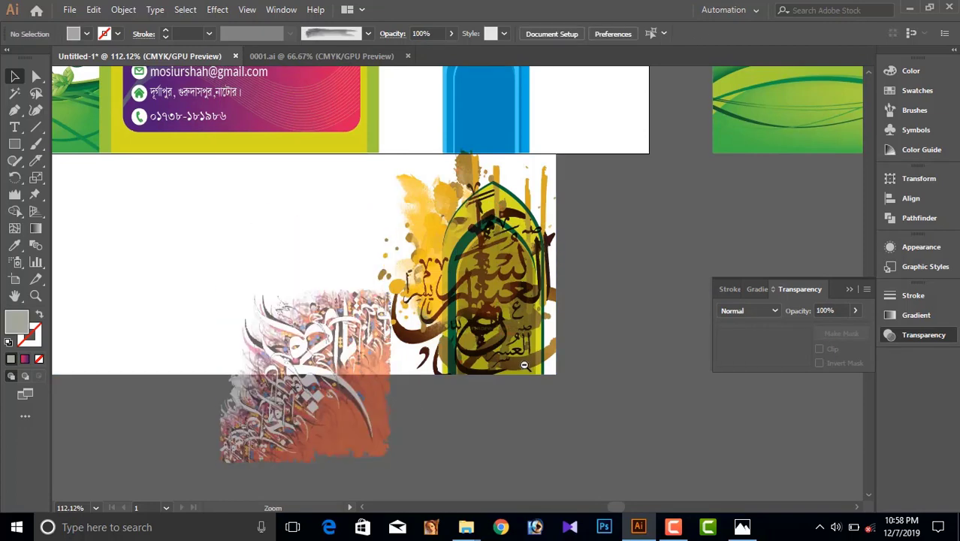
scroll(481, 353, down, 3)
drag(343, 369, 307, 381)
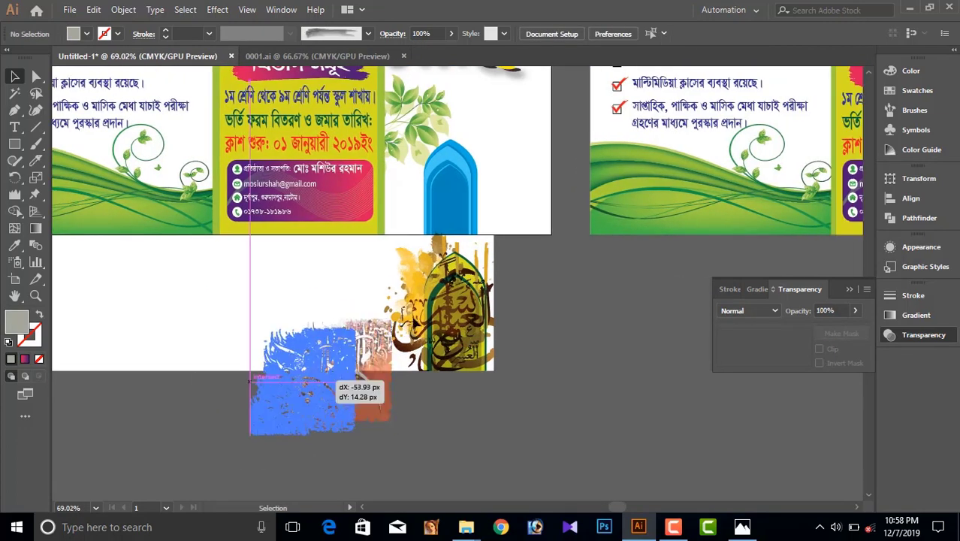
View both banners, select the left banner's yellow title and minimize Illustrator.
scroll(608, 350, up, 3)
scroll(467, 272, down, 3)
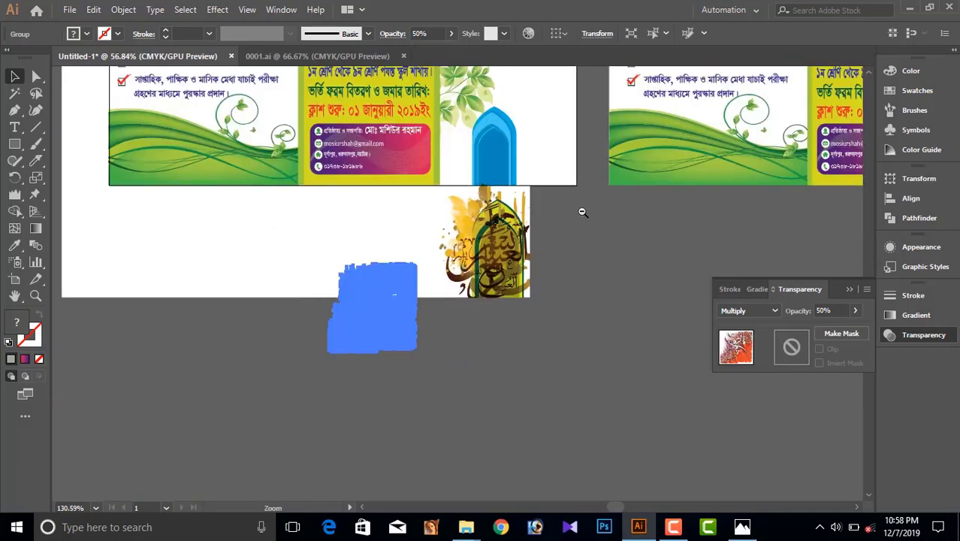
scroll(488, 182, up, 2)
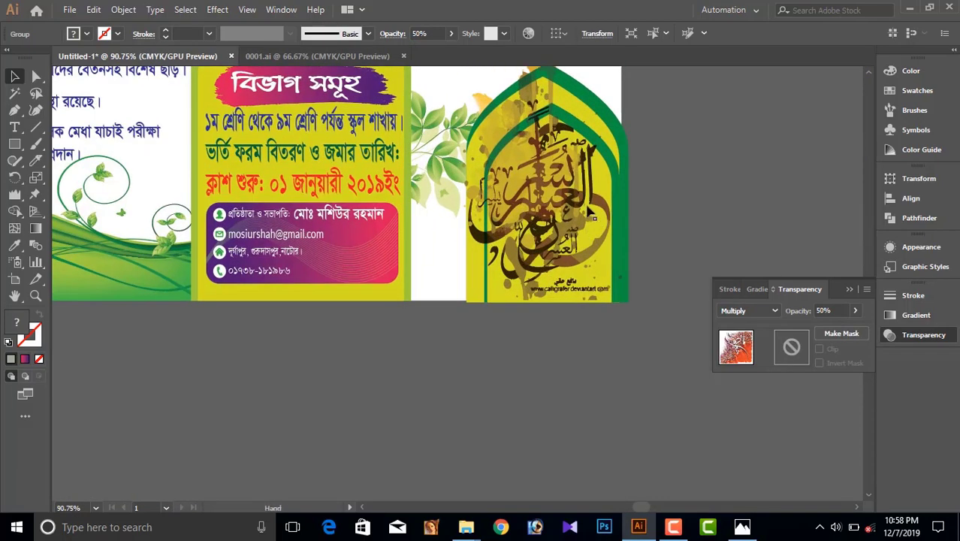
scroll(498, 225, down, 3)
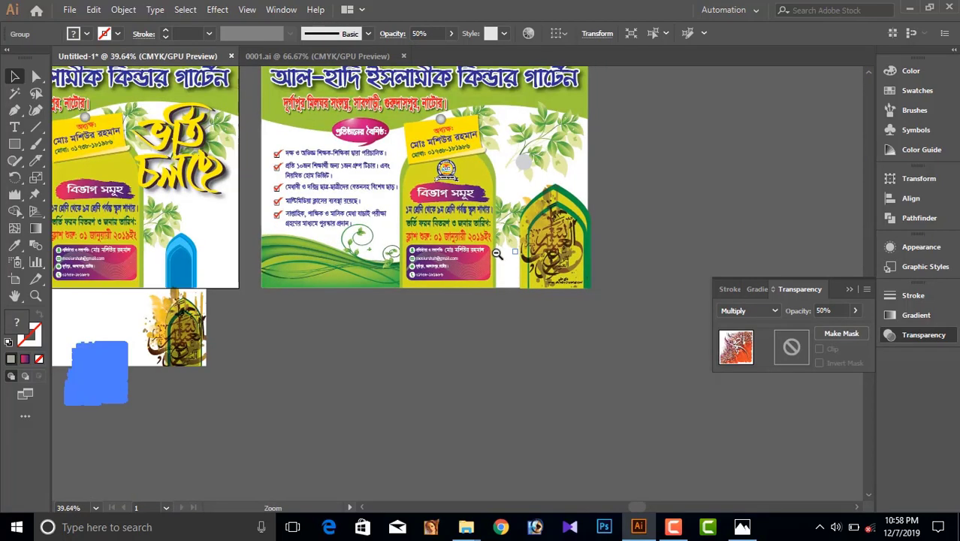
drag(452, 328, 591, 383)
key(ctrl+z)
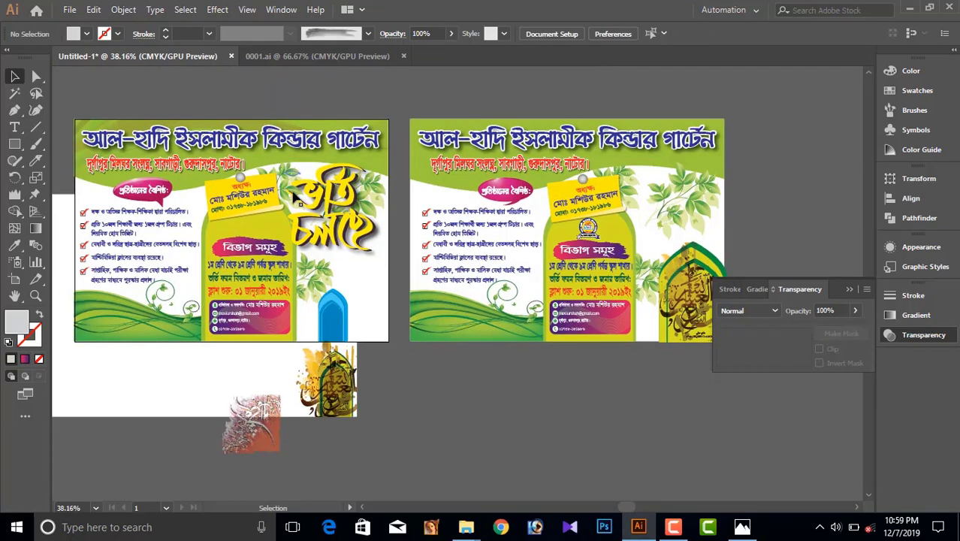
click(329, 209)
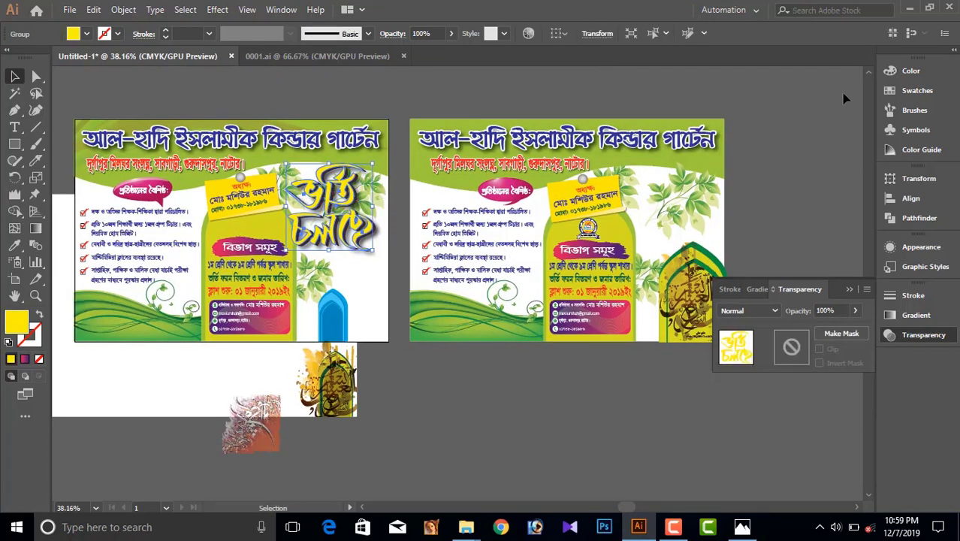
click(909, 11)
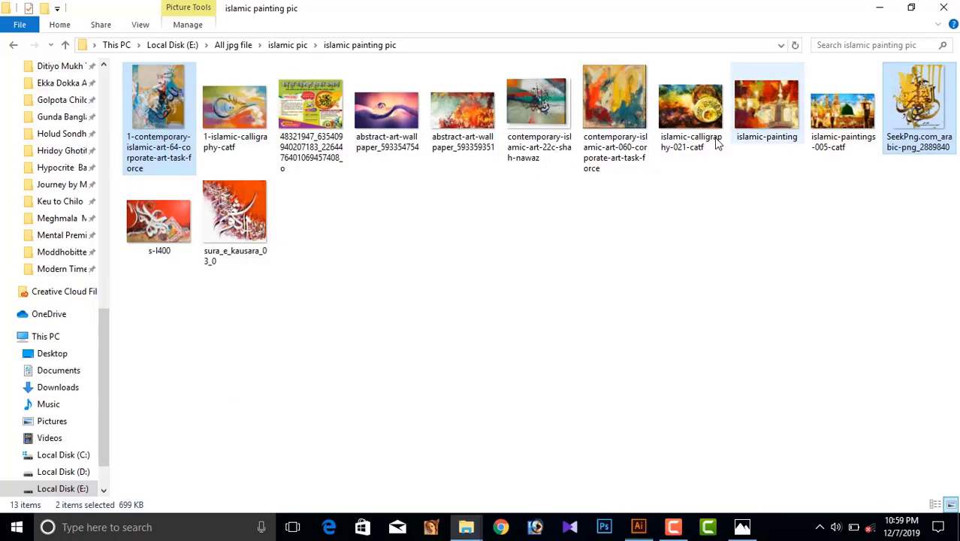
From Local Disk (E:) > Adobe Illustrator AI file, drag All Best Bangla And Arabic Texs 1.AI into Illustrator.
click(13, 48)
click(13, 46)
click(13, 47)
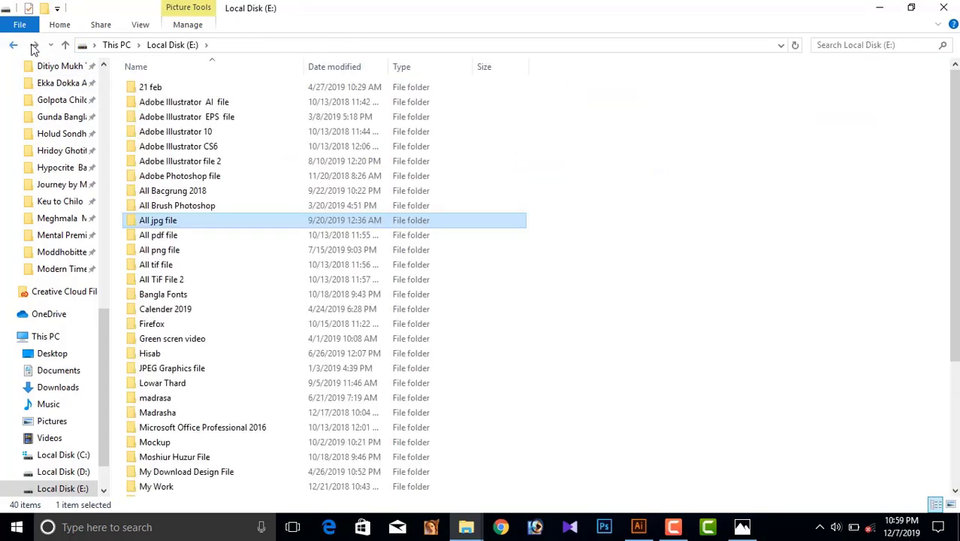
double_click(210, 104)
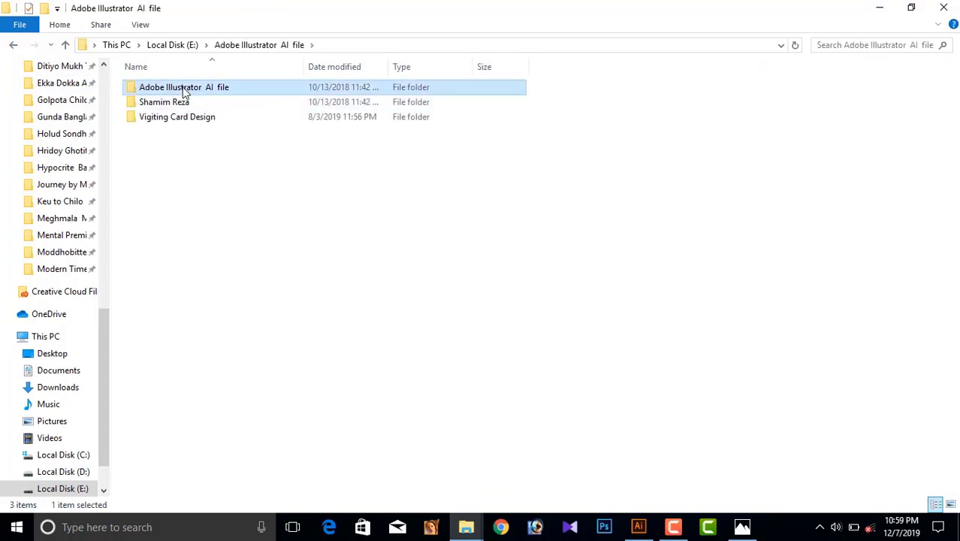
double_click(182, 88)
mouse_move(850, 194)
mouse_down()
mouse_move(493, 517)
mouse_move(474, 39)
mouse_move(463, 57)
mouse_up()
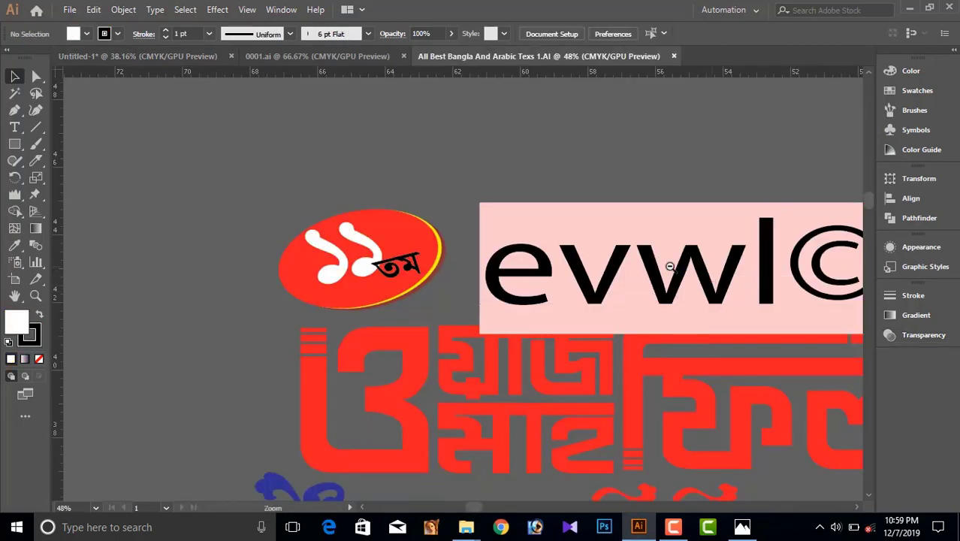
Pan across the Bangla text graphics to find the admission lettering.
alt+scroll(671, 261, down, 2)
drag(665, 269, 436, 187)
drag(446, 274, 350, 254)
drag(651, 263, 372, 257)
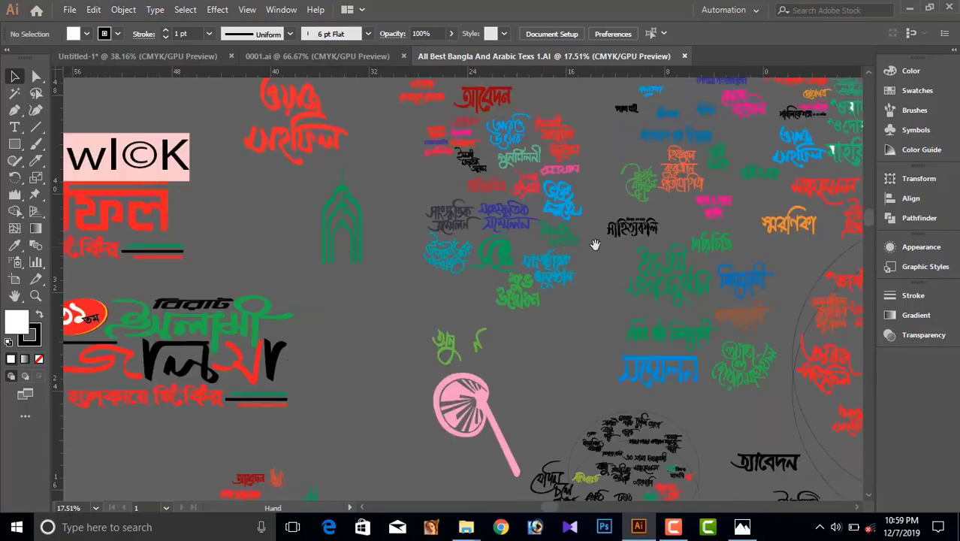
drag(622, 244, 335, 248)
alt+scroll(525, 257, up, 4)
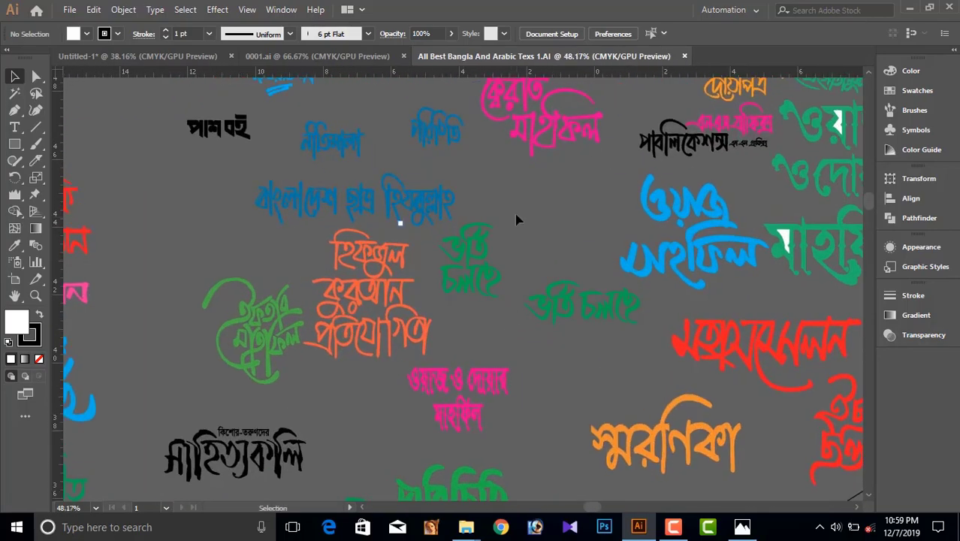
Select the green admission lettering group and drag it onto the Untitled-1 tab.
click(470, 276)
right_click(468, 269)
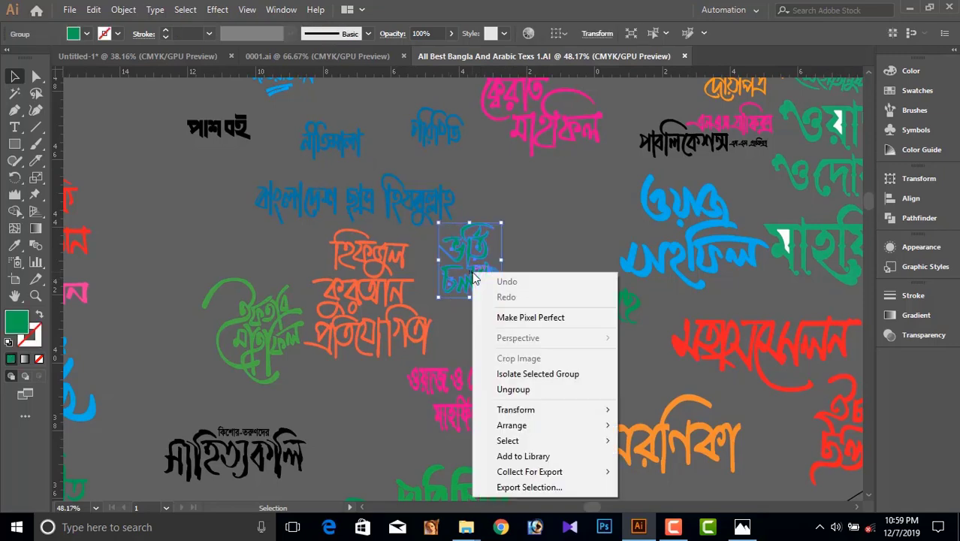
click(517, 221)
mouse_move(472, 270)
mouse_down()
mouse_move(277, 58)
mouse_move(194, 90)
mouse_up()
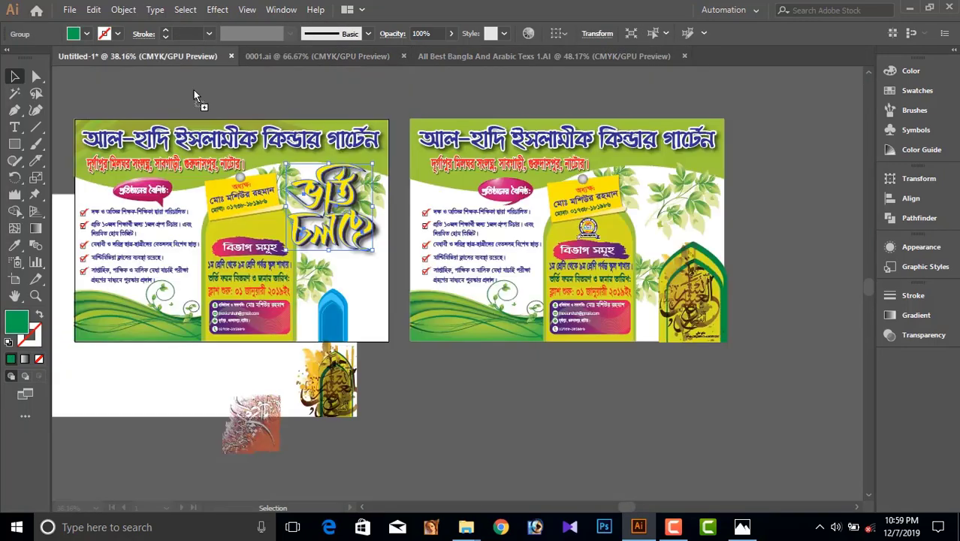
Drop the lettering below the right banner and recolour it with the left poster's yellow.
mouse_move(565, 336)
mouse_down()
mouse_move(518, 390)
mouse_move(587, 479)
mouse_up()
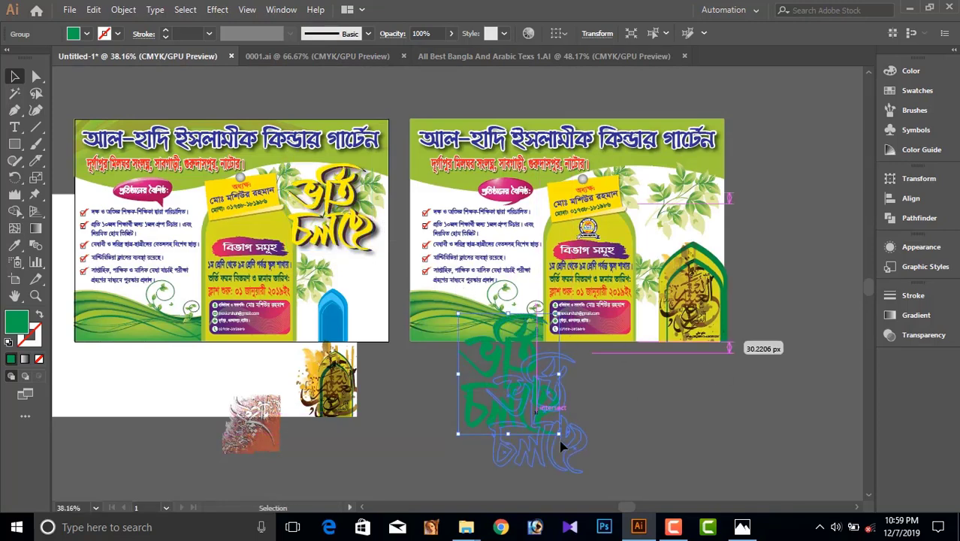
click(14, 244)
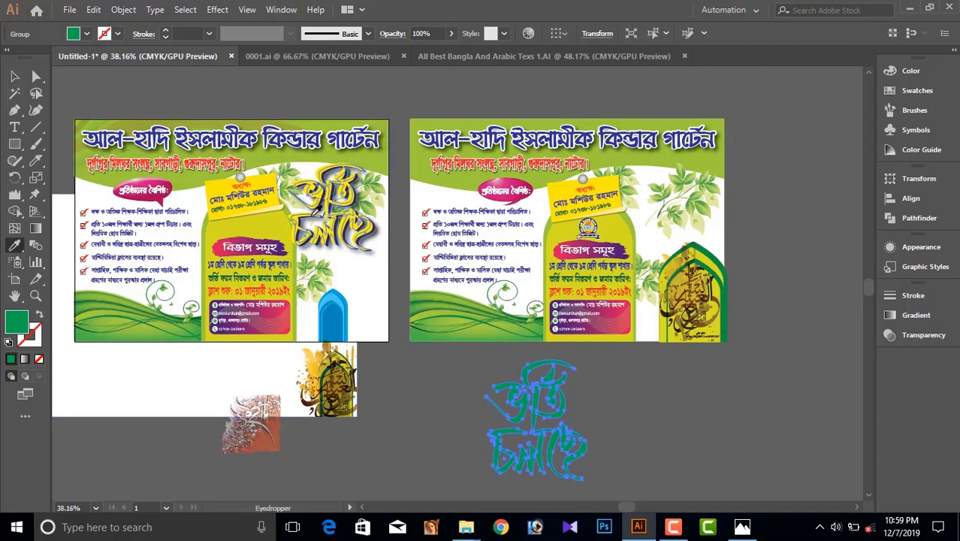
click(306, 196)
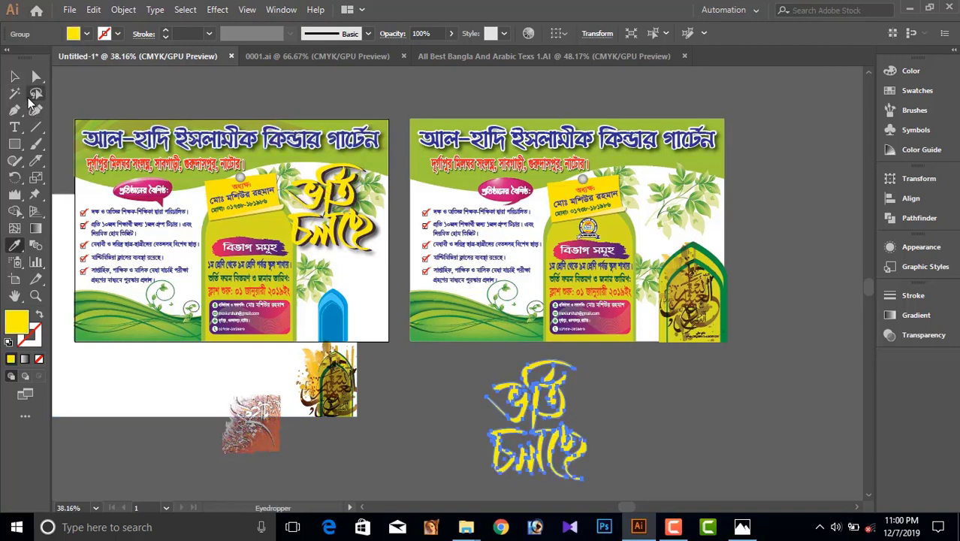
click(14, 76)
Resize the lettering and place it at the right poster's upper right.
drag(589, 421, 601, 421)
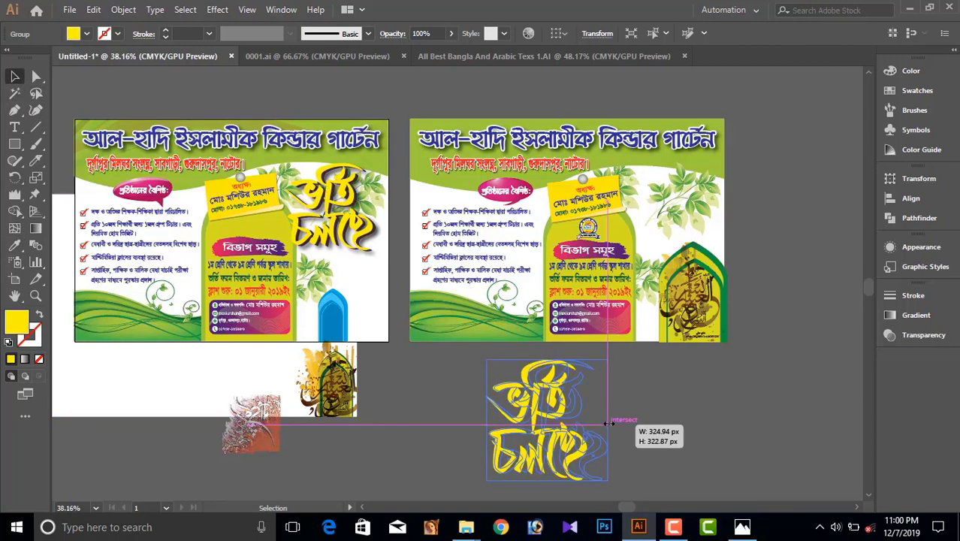
drag(594, 469, 576, 448)
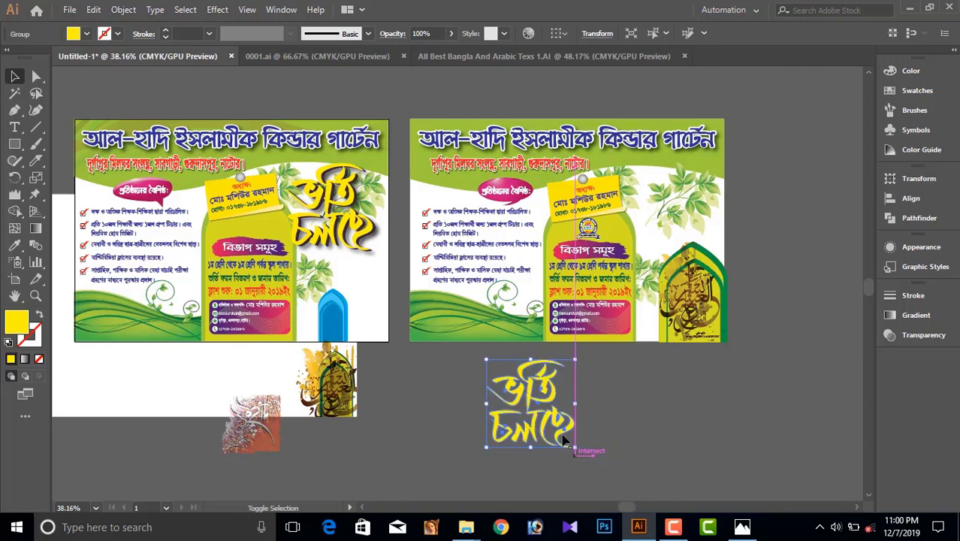
drag(531, 426, 676, 219)
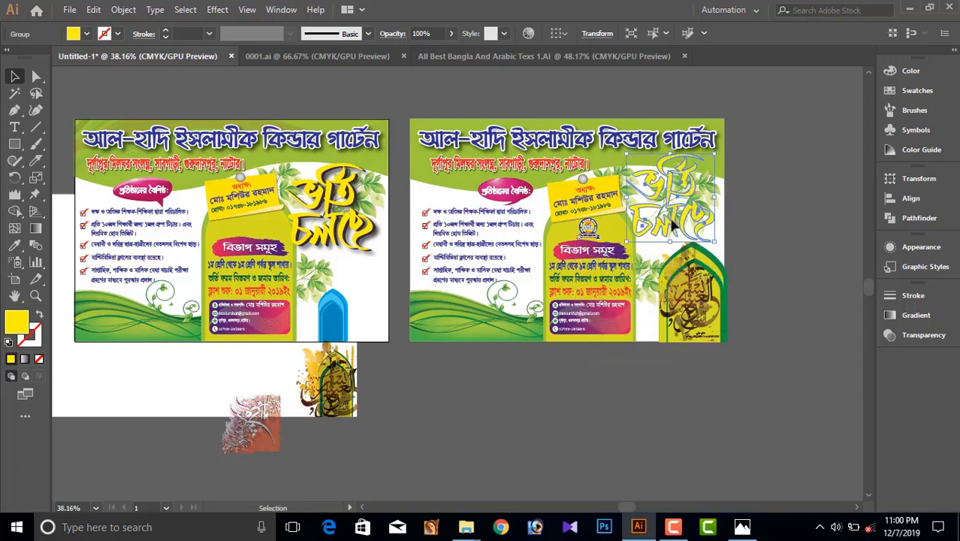
scroll(662, 240, up, 1)
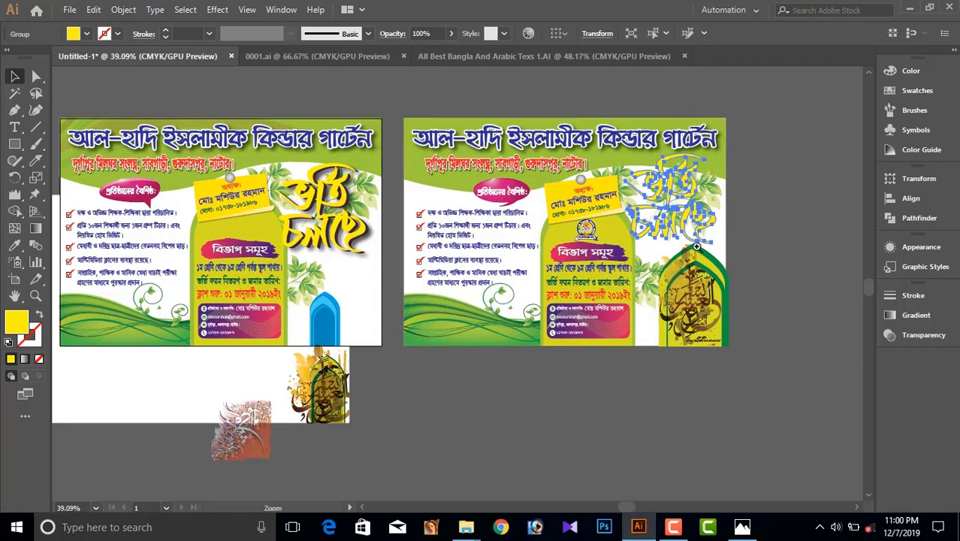
scroll(755, 314, up, 4)
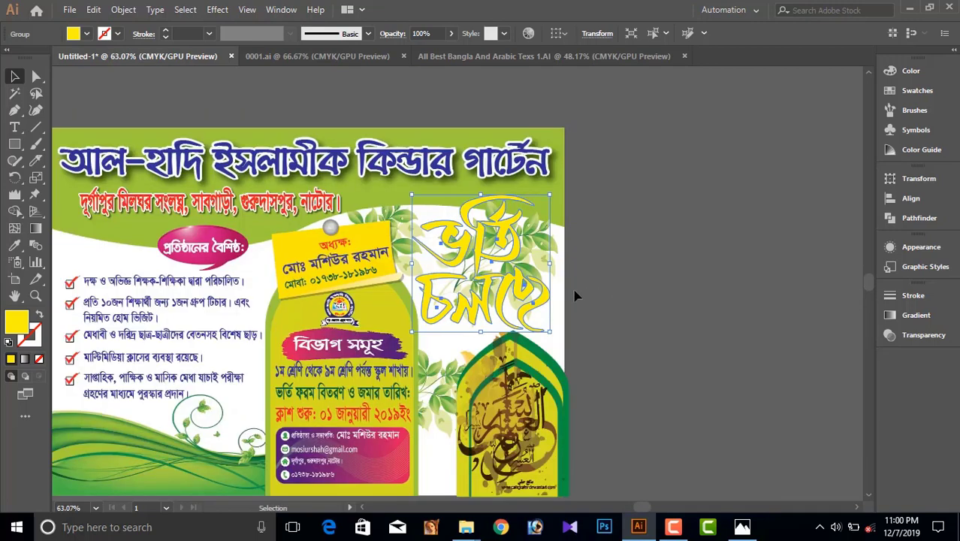
key(a)
key(v)
Fill the ভর্তি চলছে lettering black and add a 4 px round-joined Offset Path effect.
click(911, 93)
click(751, 109)
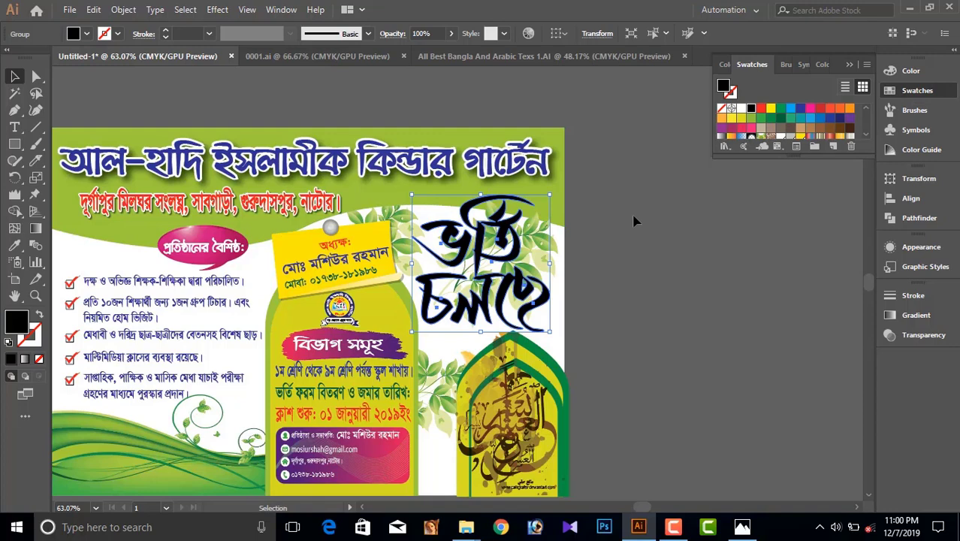
click(217, 10)
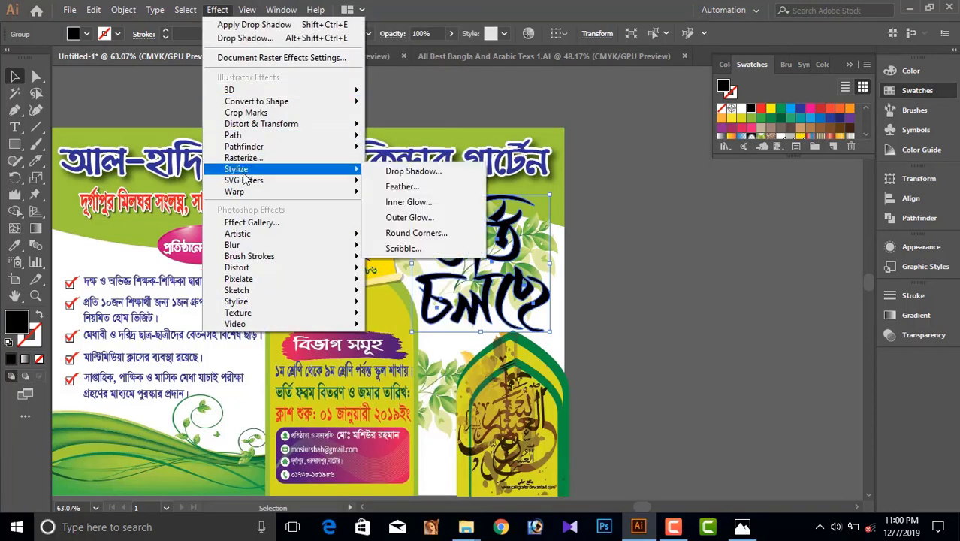
mouse_move(233, 136)
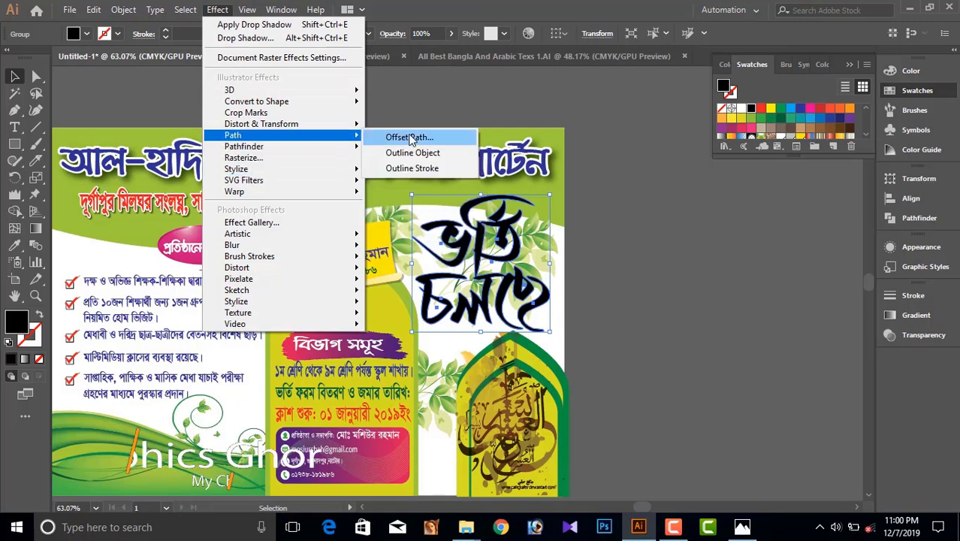
click(396, 140)
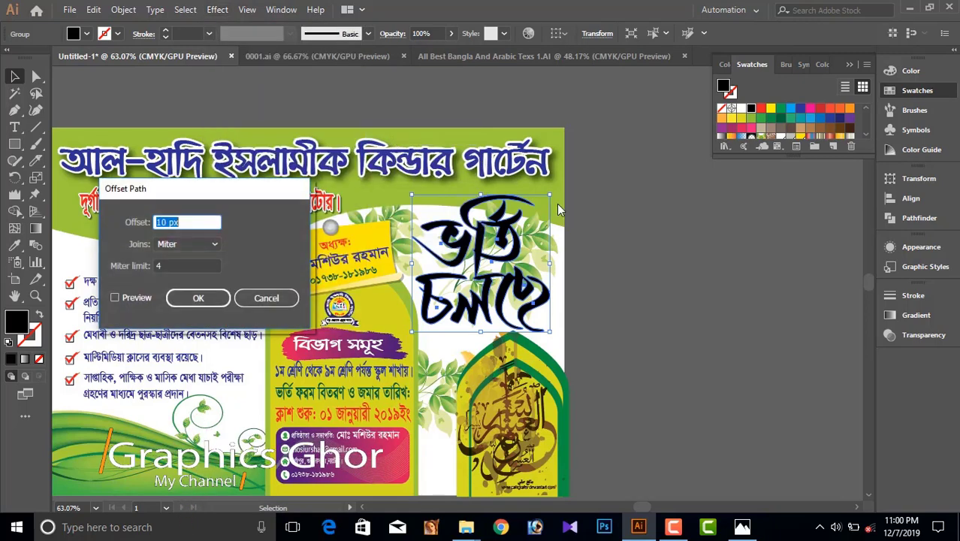
click(115, 298)
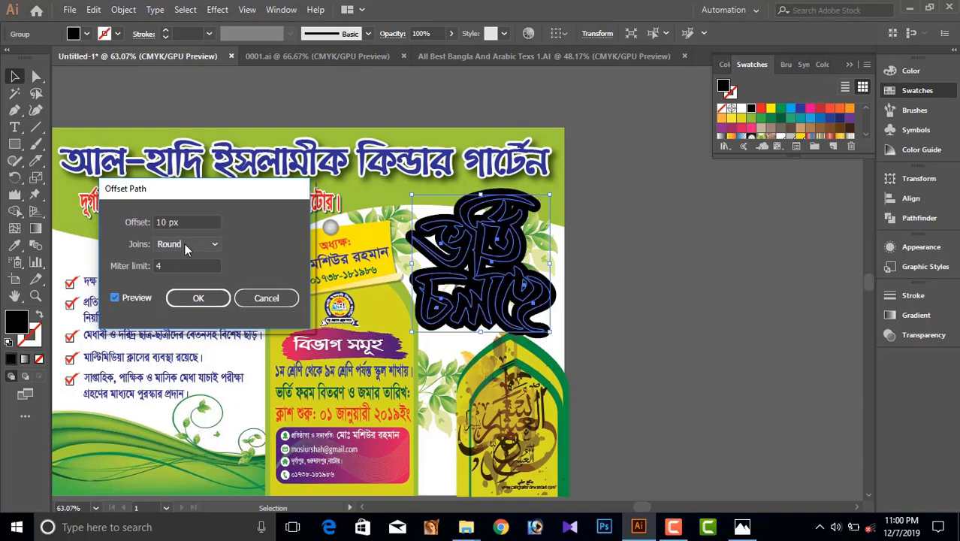
double_click(186, 223)
text(6)
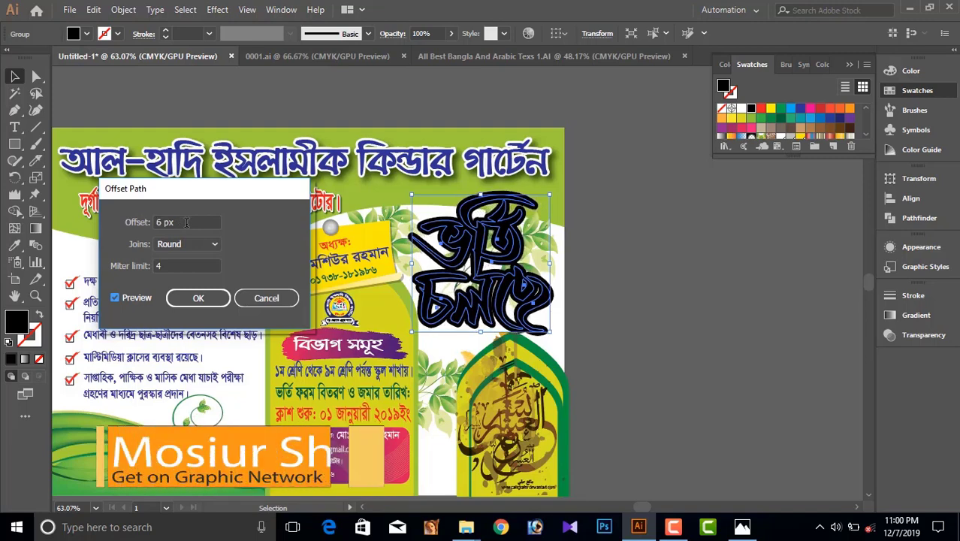
key(Down)
key(Down)
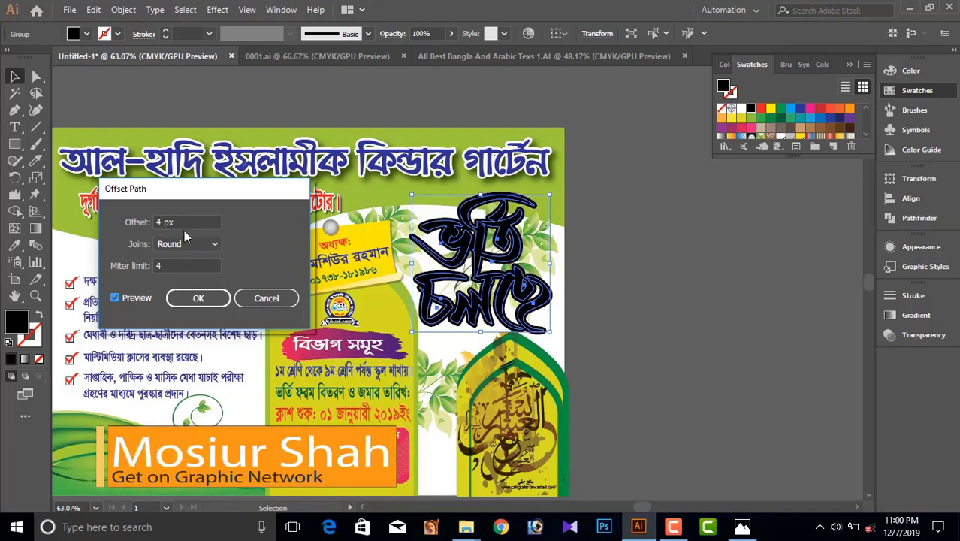
click(199, 298)
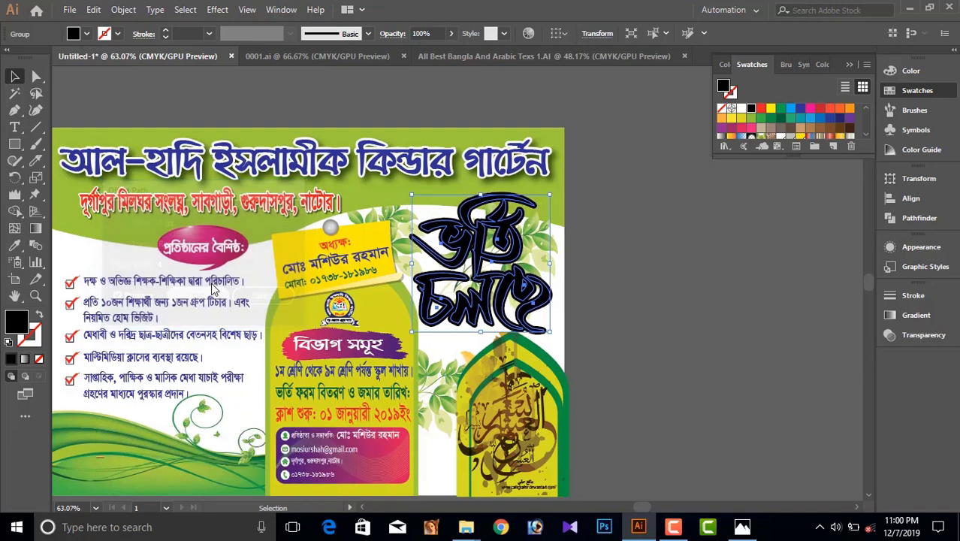
Add a 50% Multiply drop shadow with X 4 px, Y 10 px and 3 px blur.
click(211, 10)
mouse_move(236, 168)
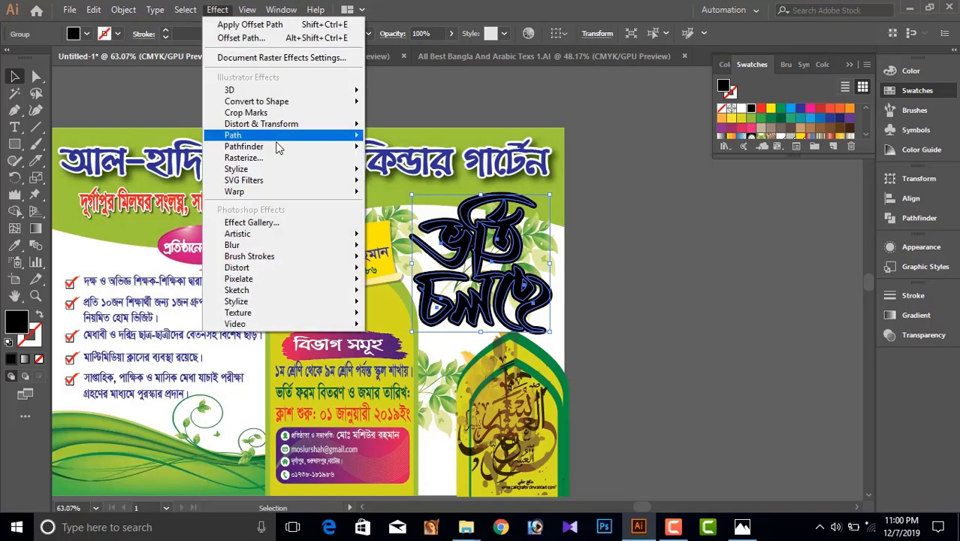
click(412, 171)
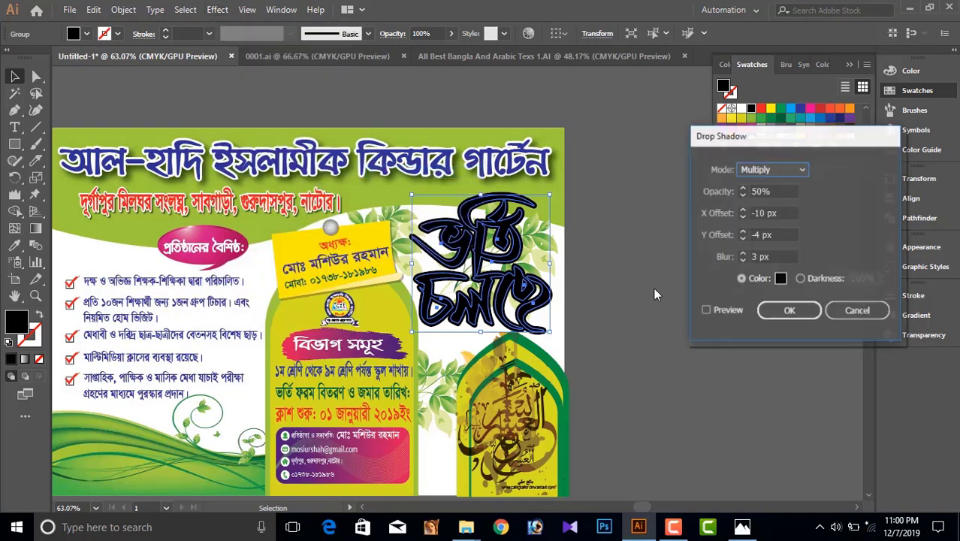
click(707, 311)
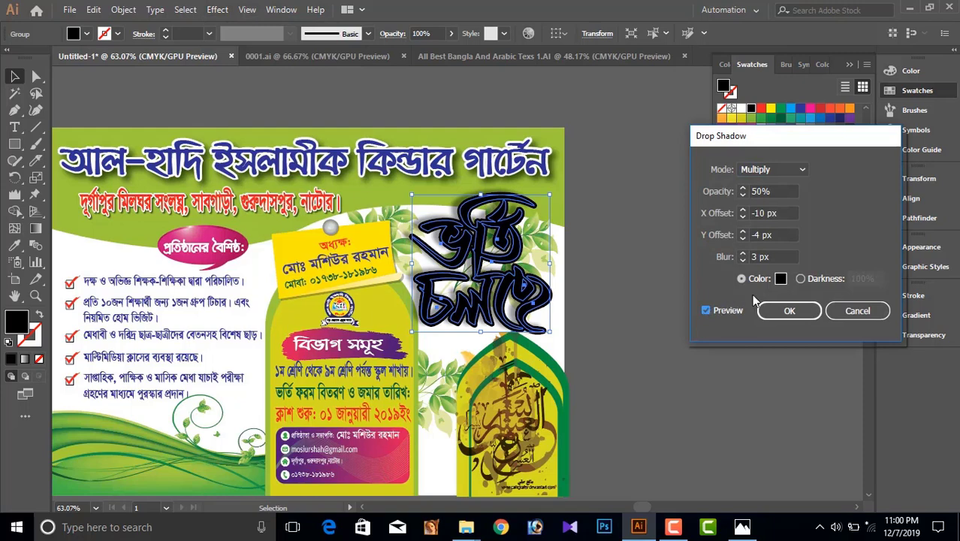
scroll(775, 233, up, 2)
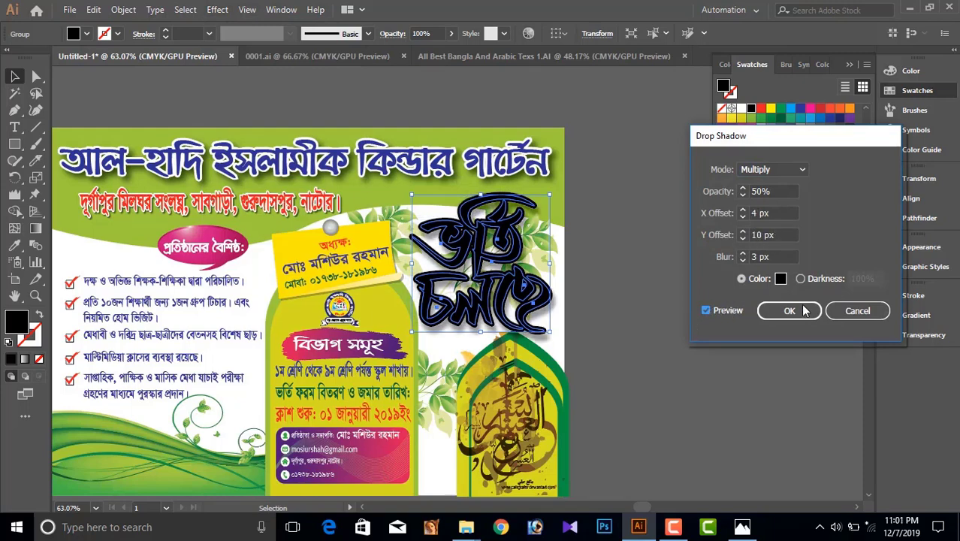
click(788, 310)
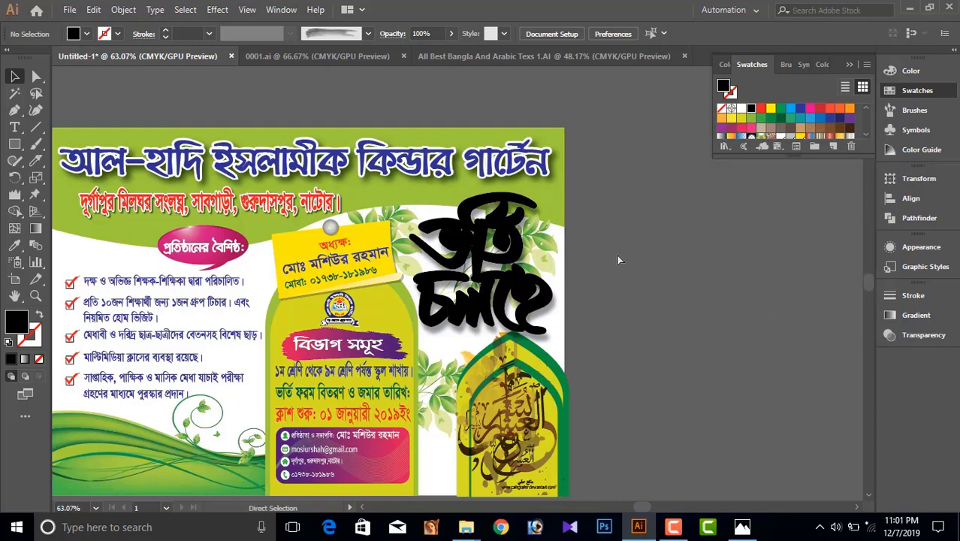
Put the yellow lettering over the black outline and nudge the title slightly up-left.
key(ctrl+z)
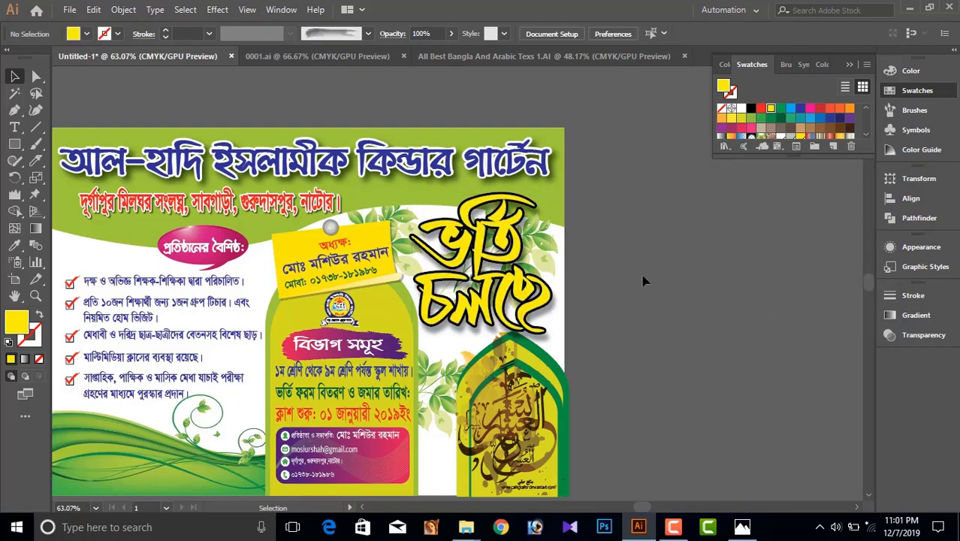
key(ctrl+1)
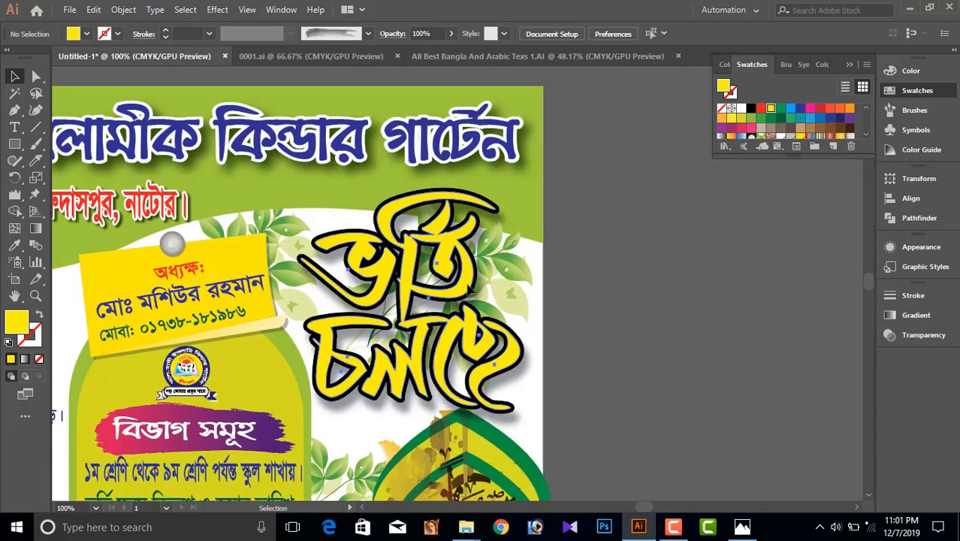
click(469, 288)
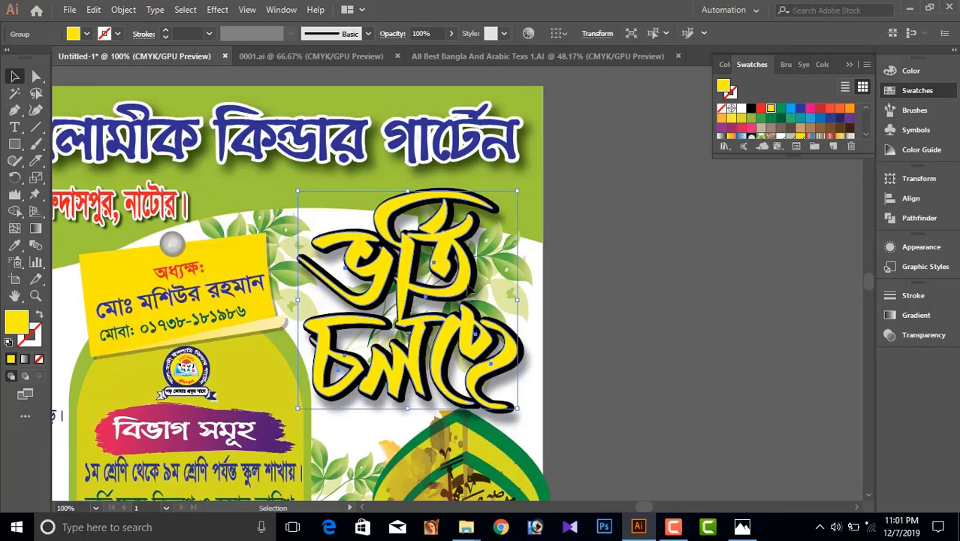
key(Up)
key(Left)
key(Up)
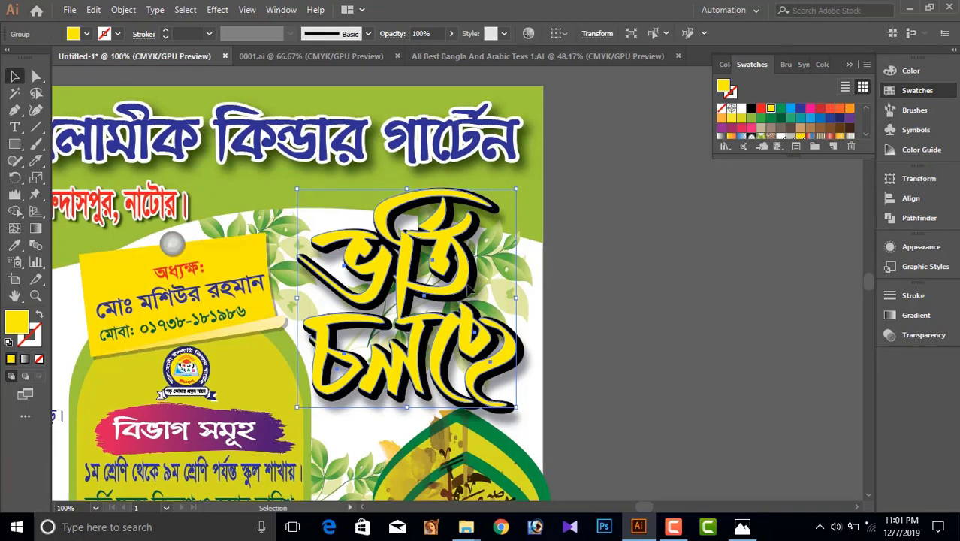
click(608, 308)
Zoom out and pan to review the finished right poster.
click(588, 344)
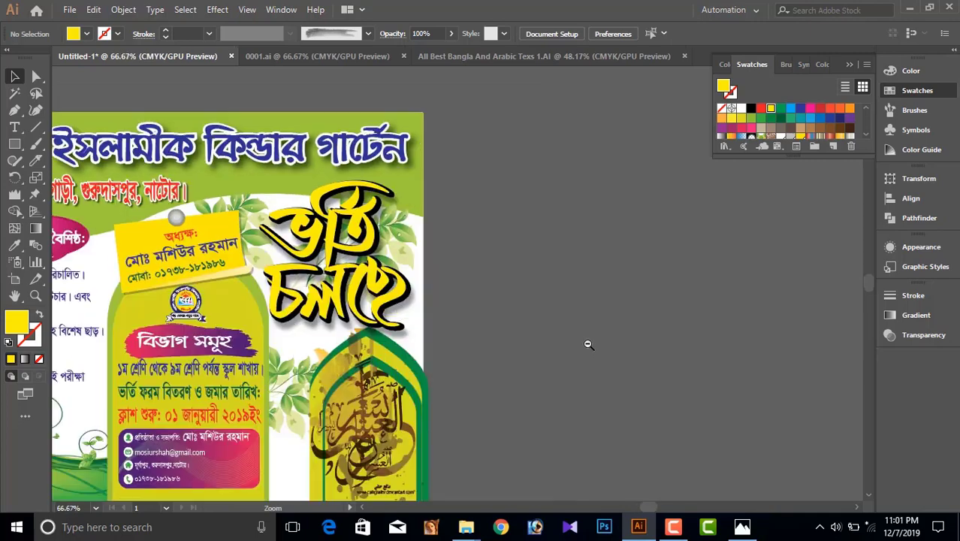
click(393, 321)
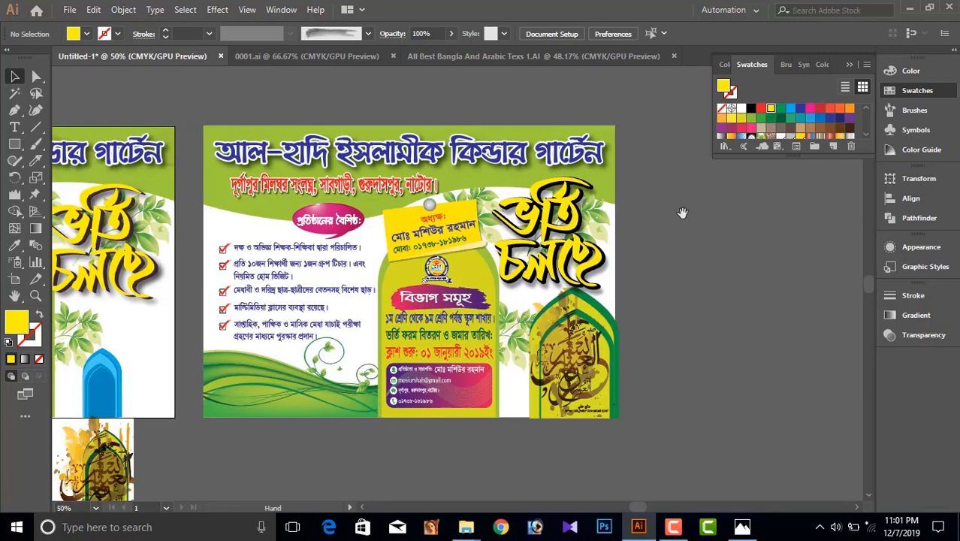
click(852, 65)
click(420, 284)
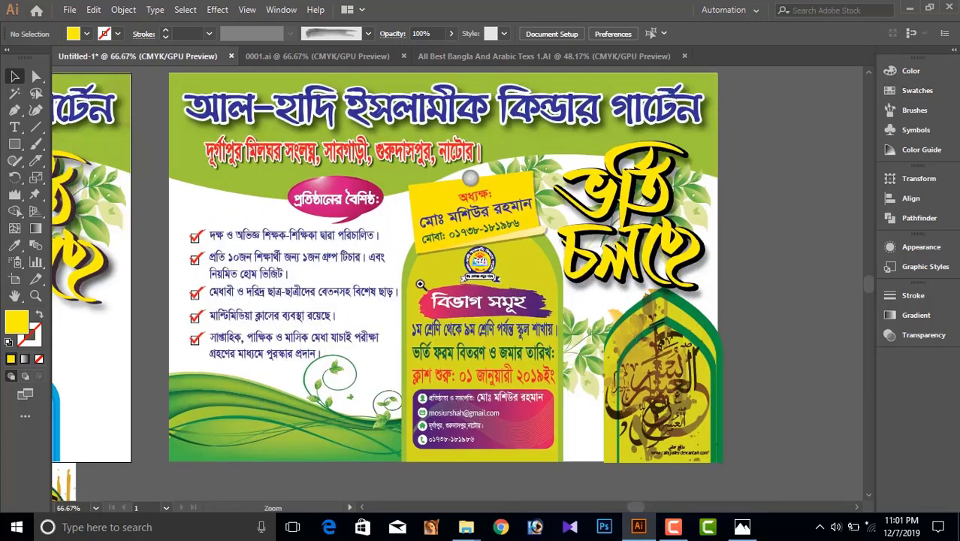
click(421, 283)
ctrl+alt+click(499, 285)
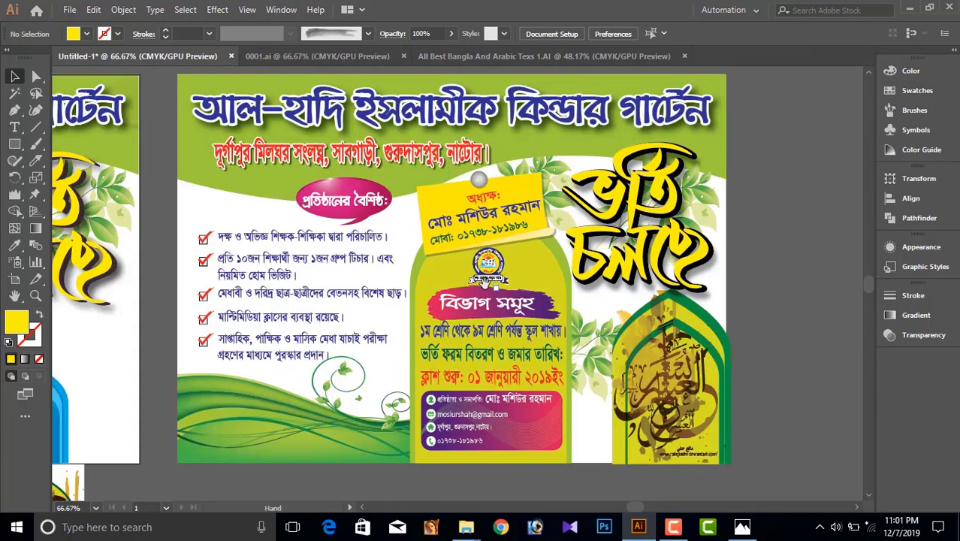
drag(490, 287, 466, 304)
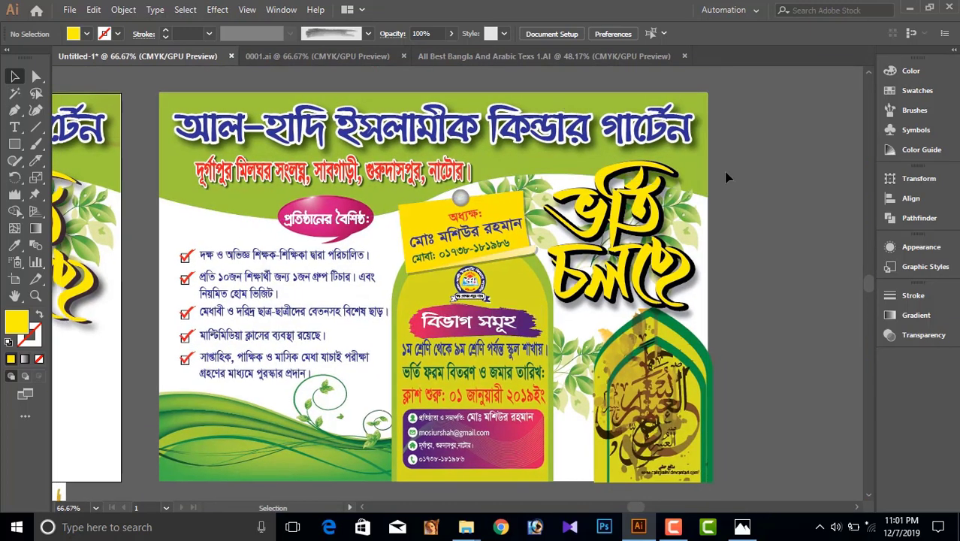